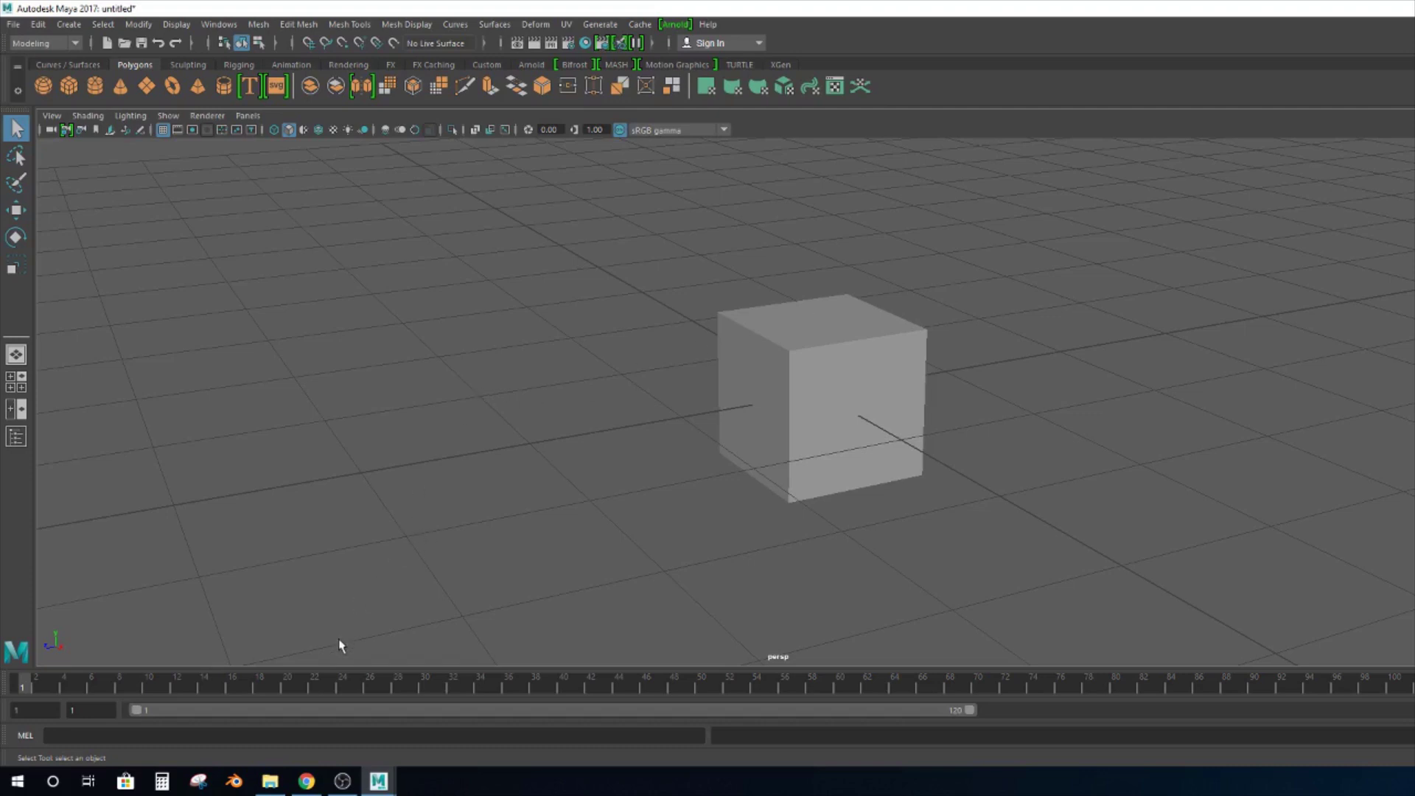
Switch to the browser and review the Blender 2.8 builds offered on the Blender download page.
left_click(306, 781)
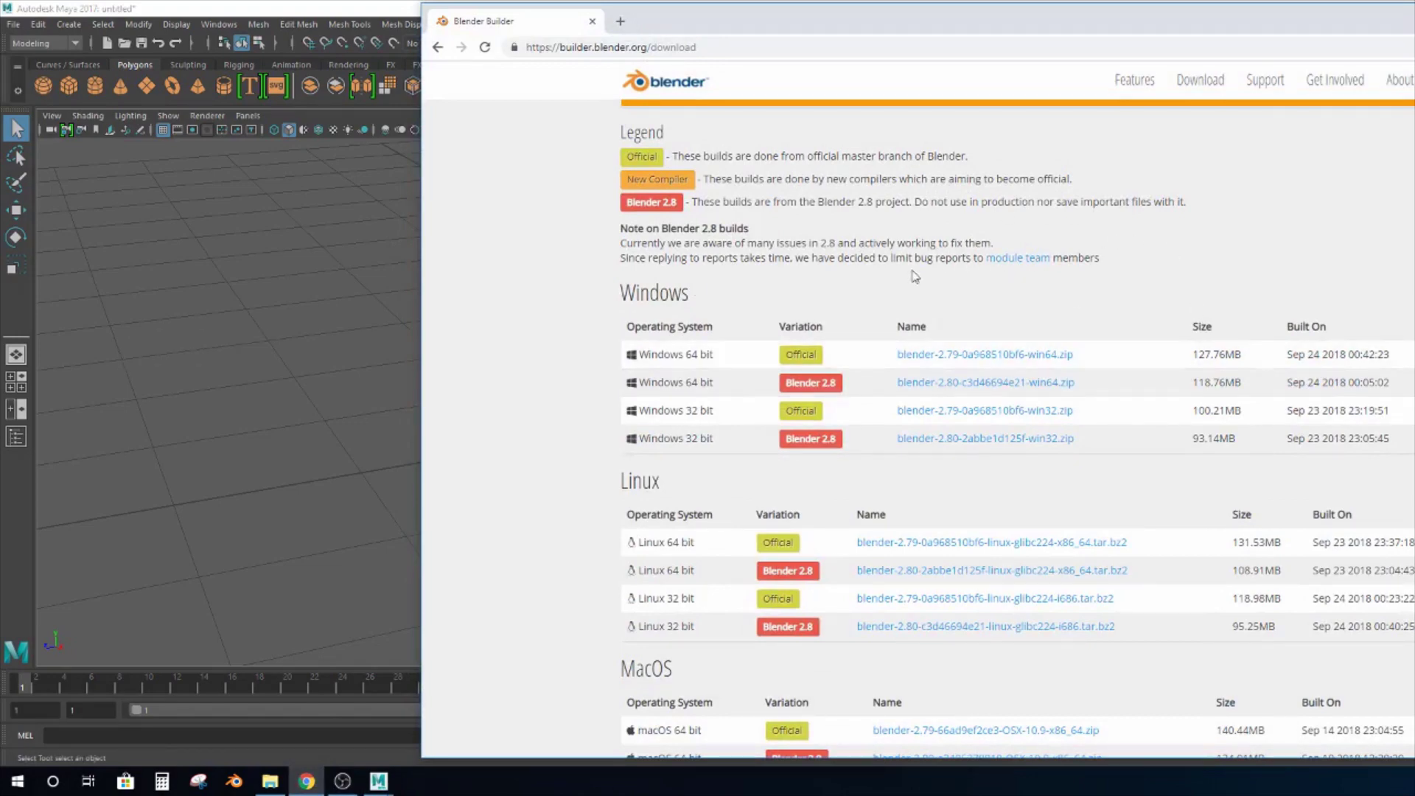
scroll(914, 277, "up", 3)
scroll(911, 357, "down", 2)
scroll(884, 359, "up", 2)
scroll(586, 355, "down", 2)
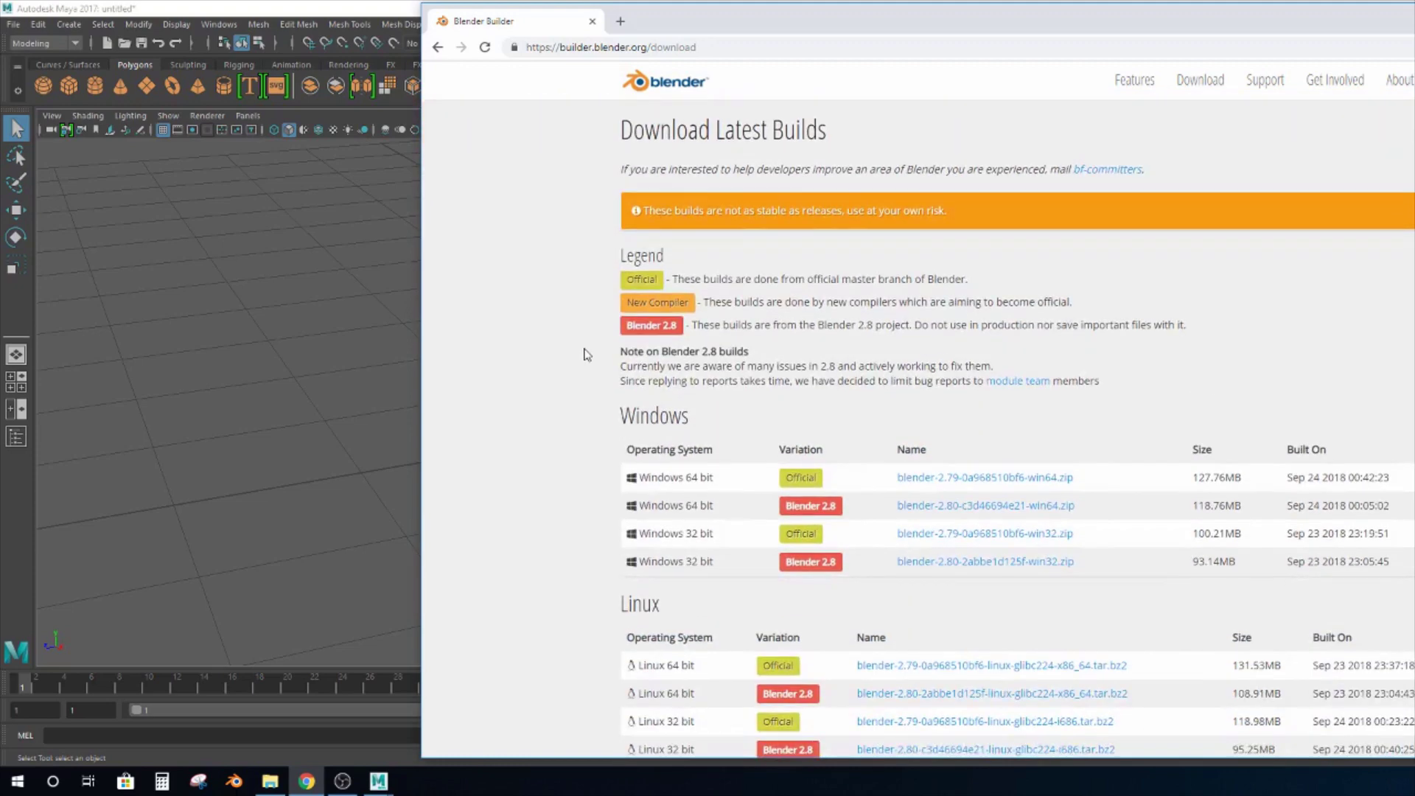
scroll(607, 420, "down", 2)
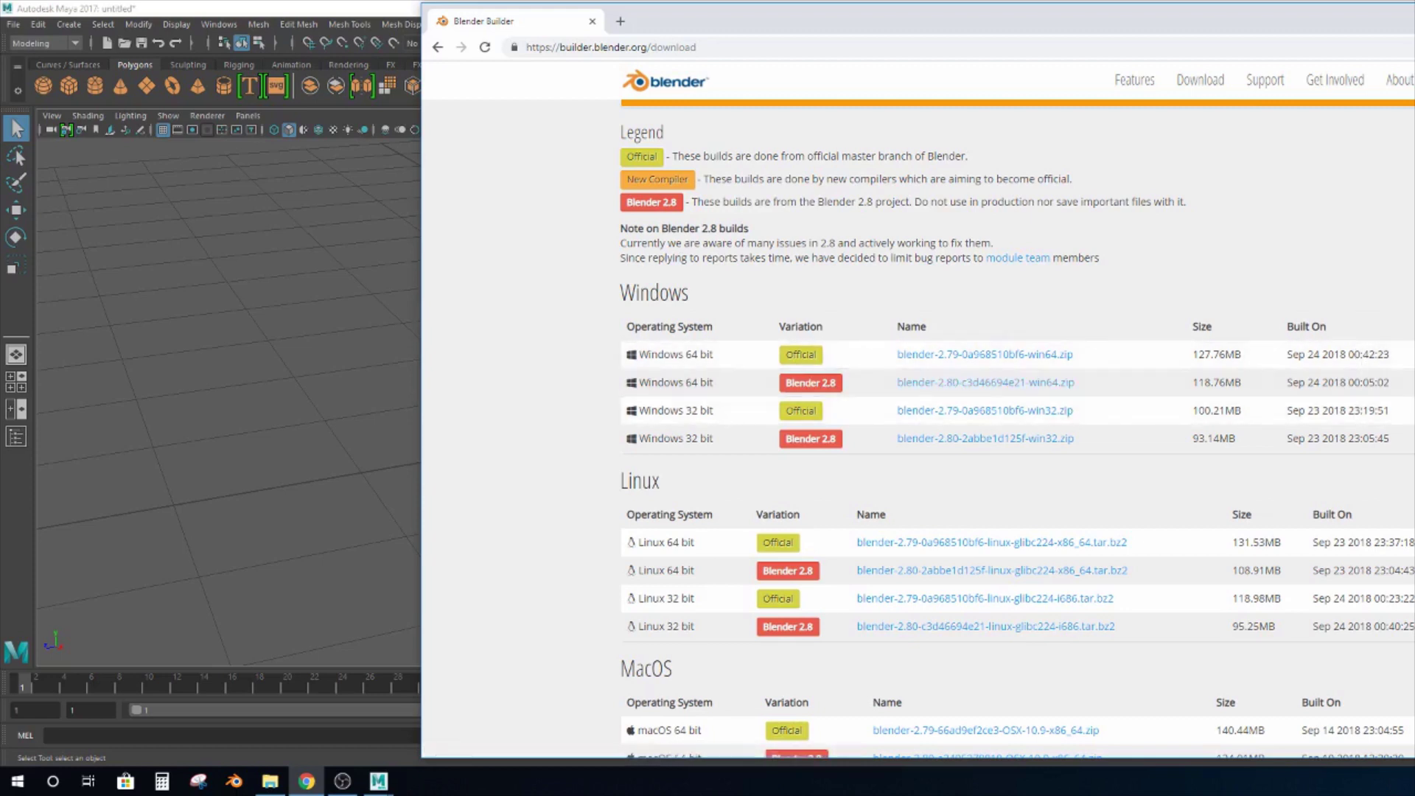
Switch back to Maya and examine the cube from different angles and distances.
key("alt+Tab")
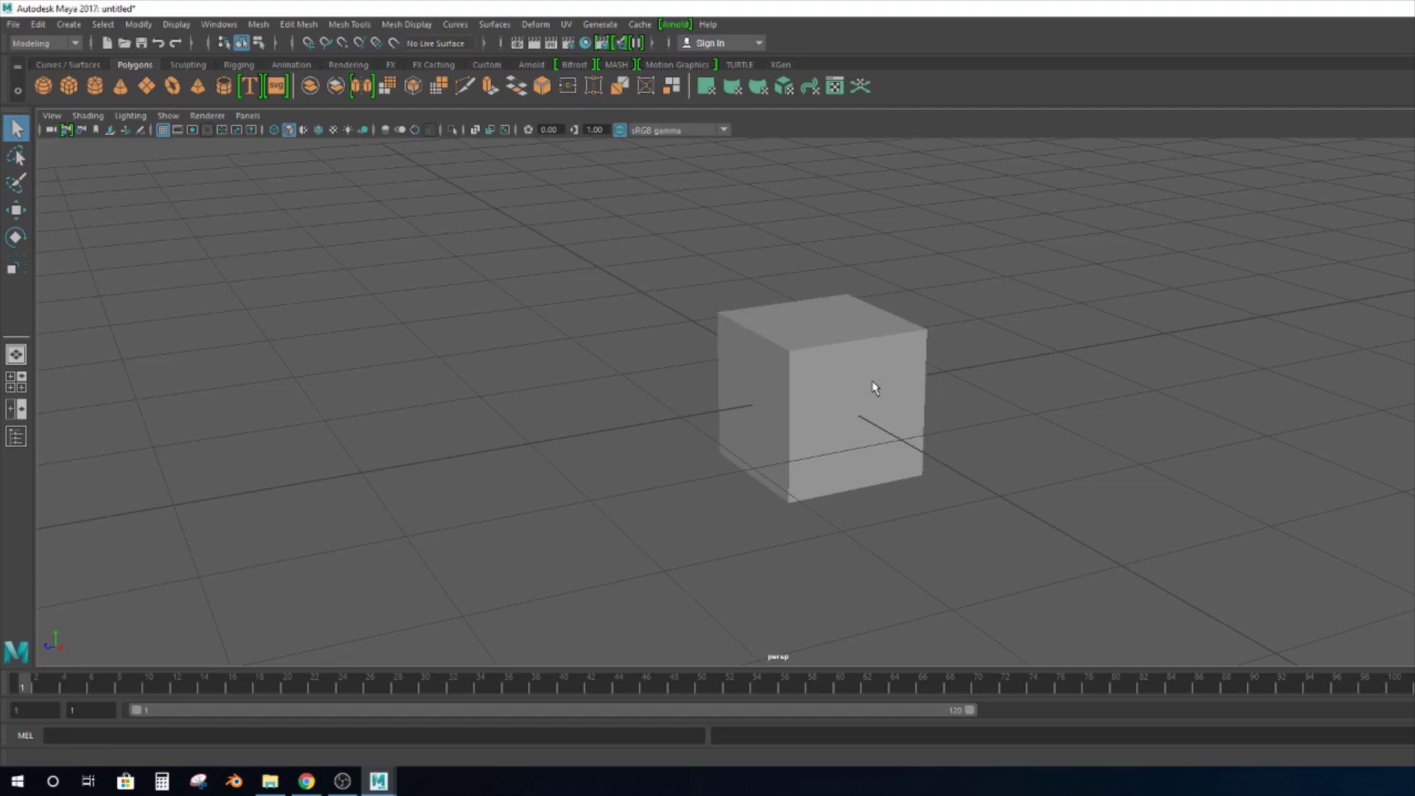
left_click_drag(875, 388, 807, 371, "alt")
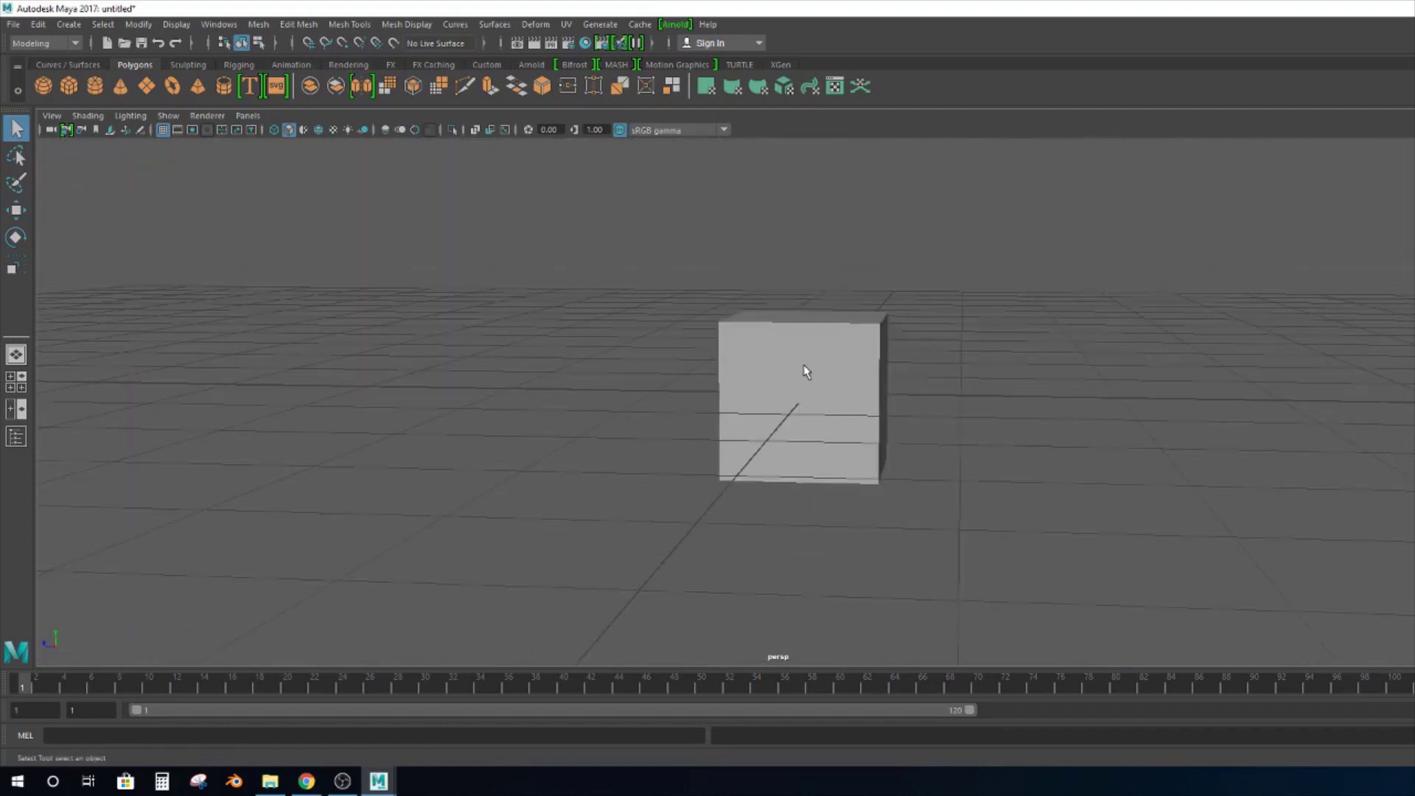
middle_click_drag(807, 372, 897, 368, "alt")
right_click_drag(897, 369, 1110, 401, "alt")
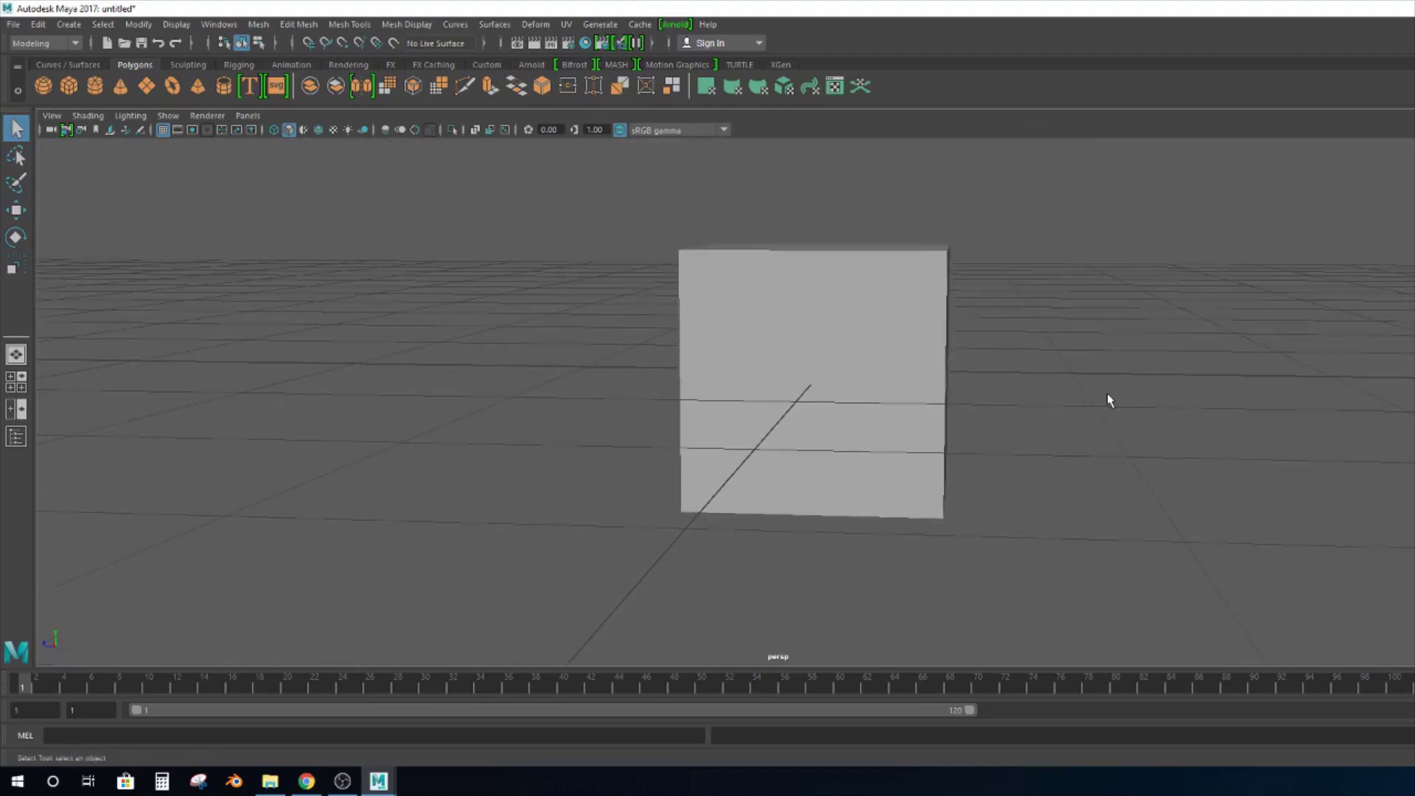
left_click_drag(1110, 400, 1045, 411, "alt")
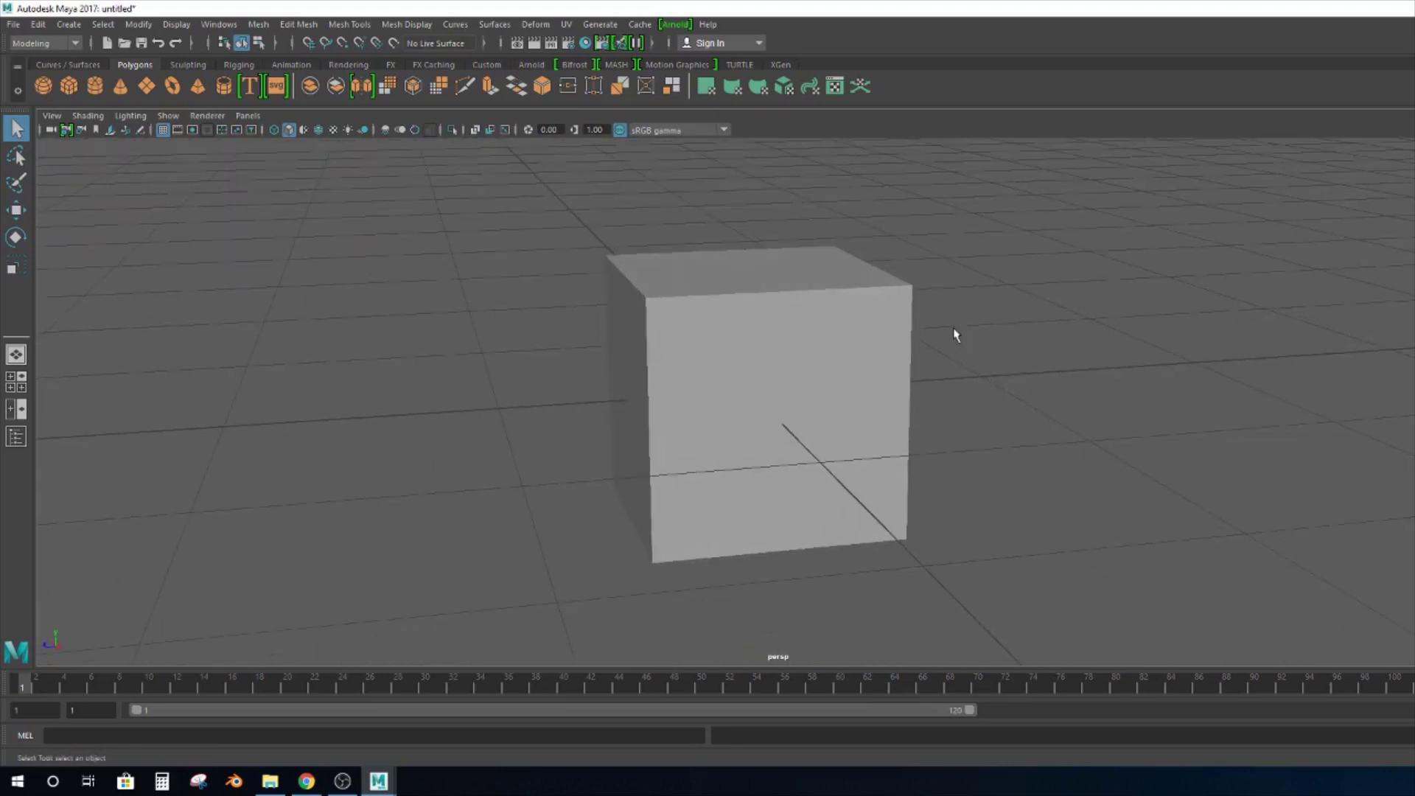
Select the cube and cycle repeatedly through its Move, Rotate and Scale manipulators, finishing with the Select tool.
left_click(767, 322)
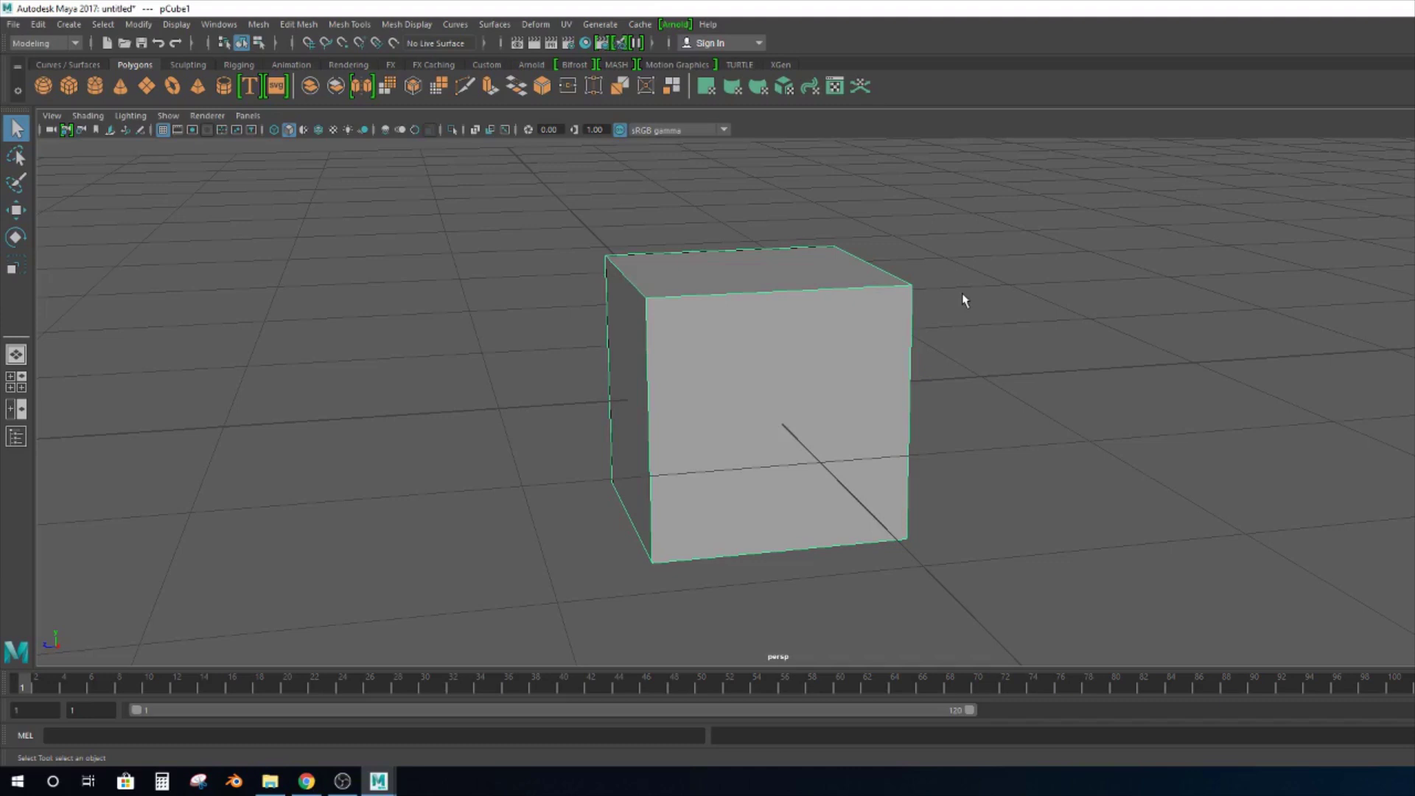
key("w")
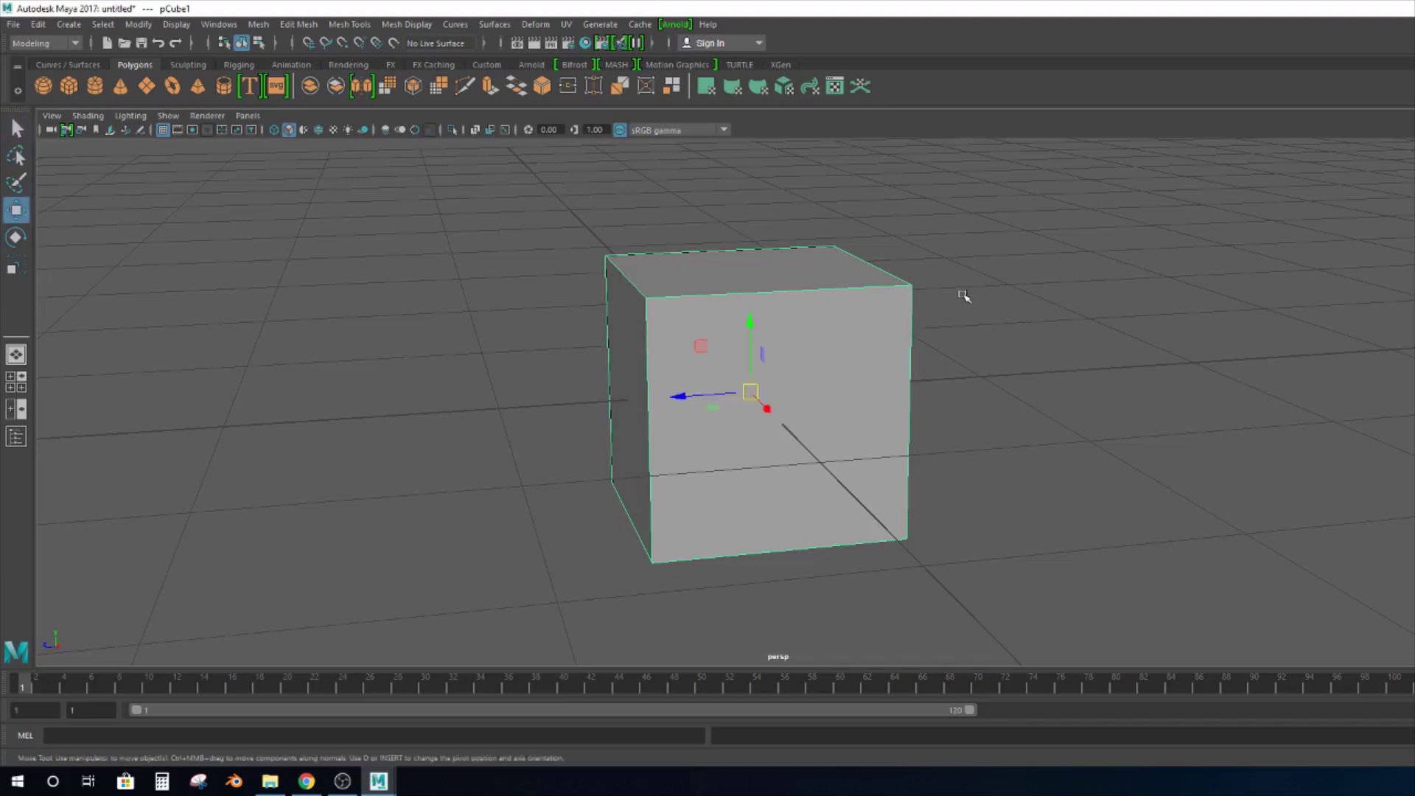
key("e")
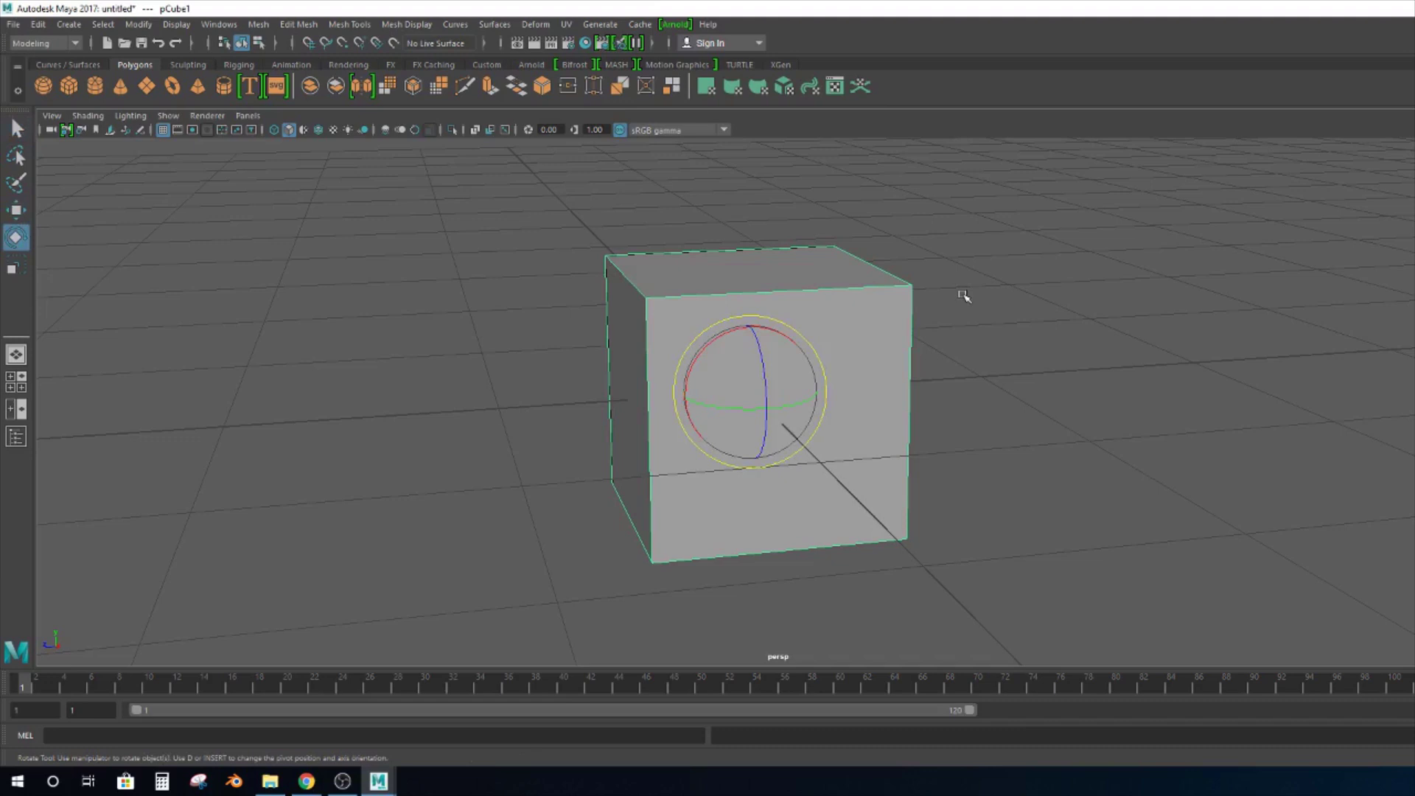
key("r")
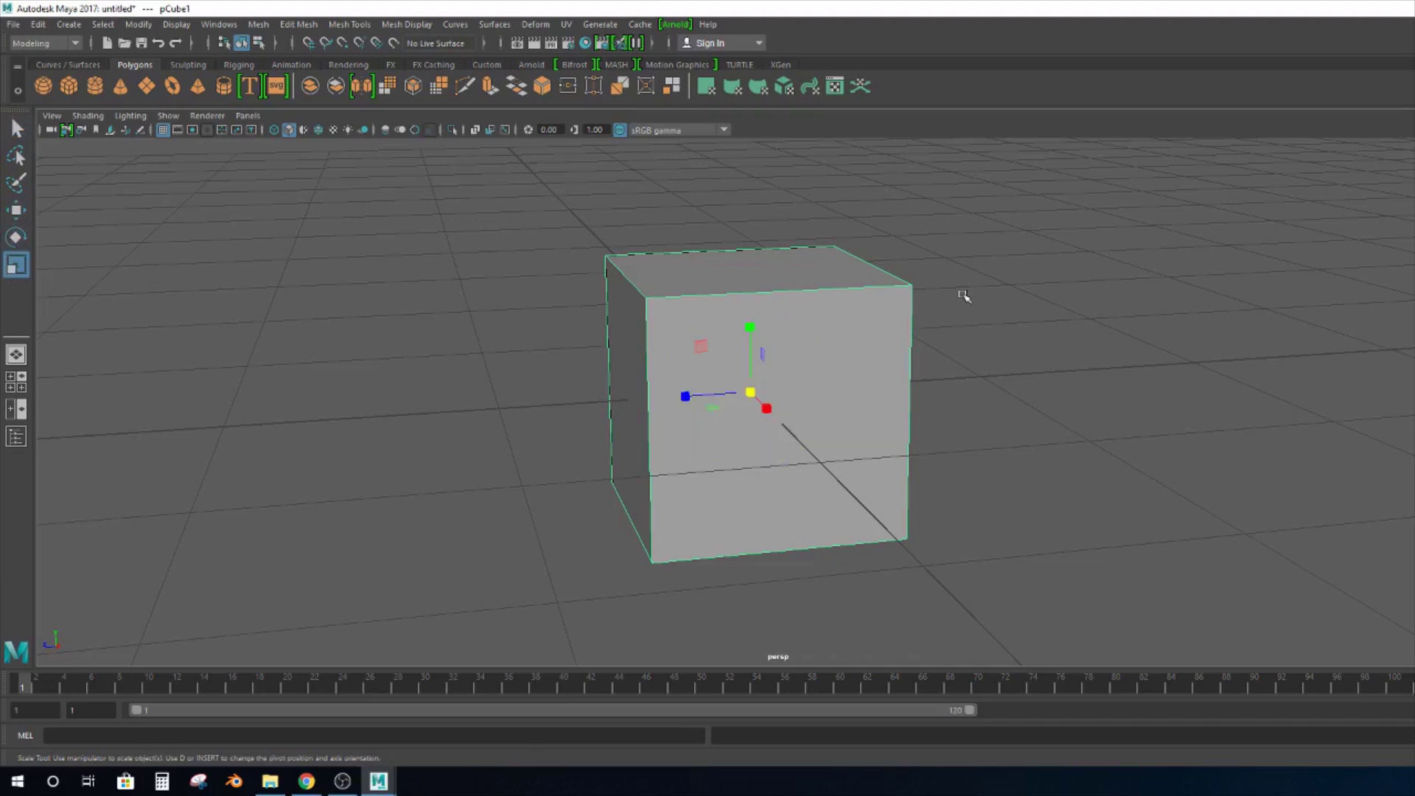
key("q")
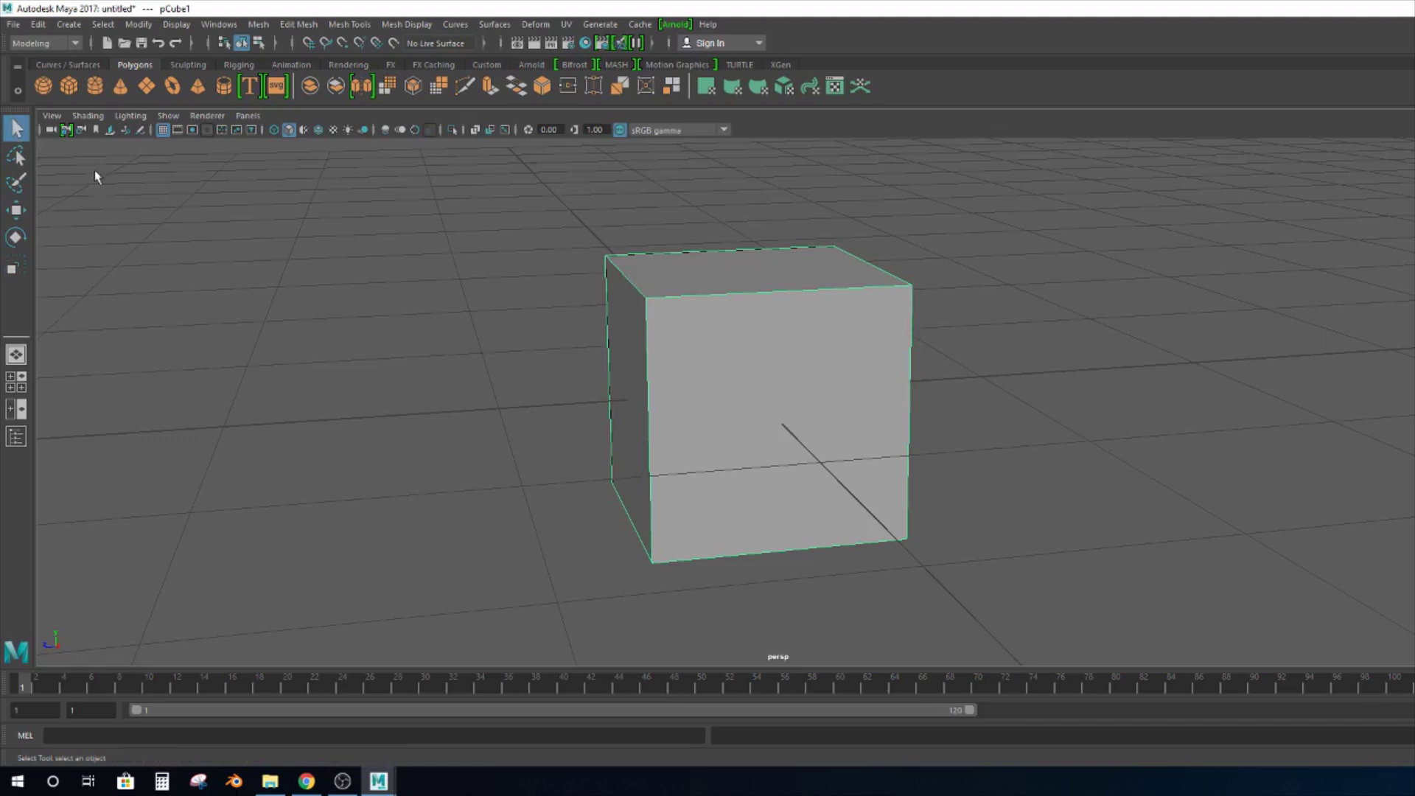
key("w")
key("e")
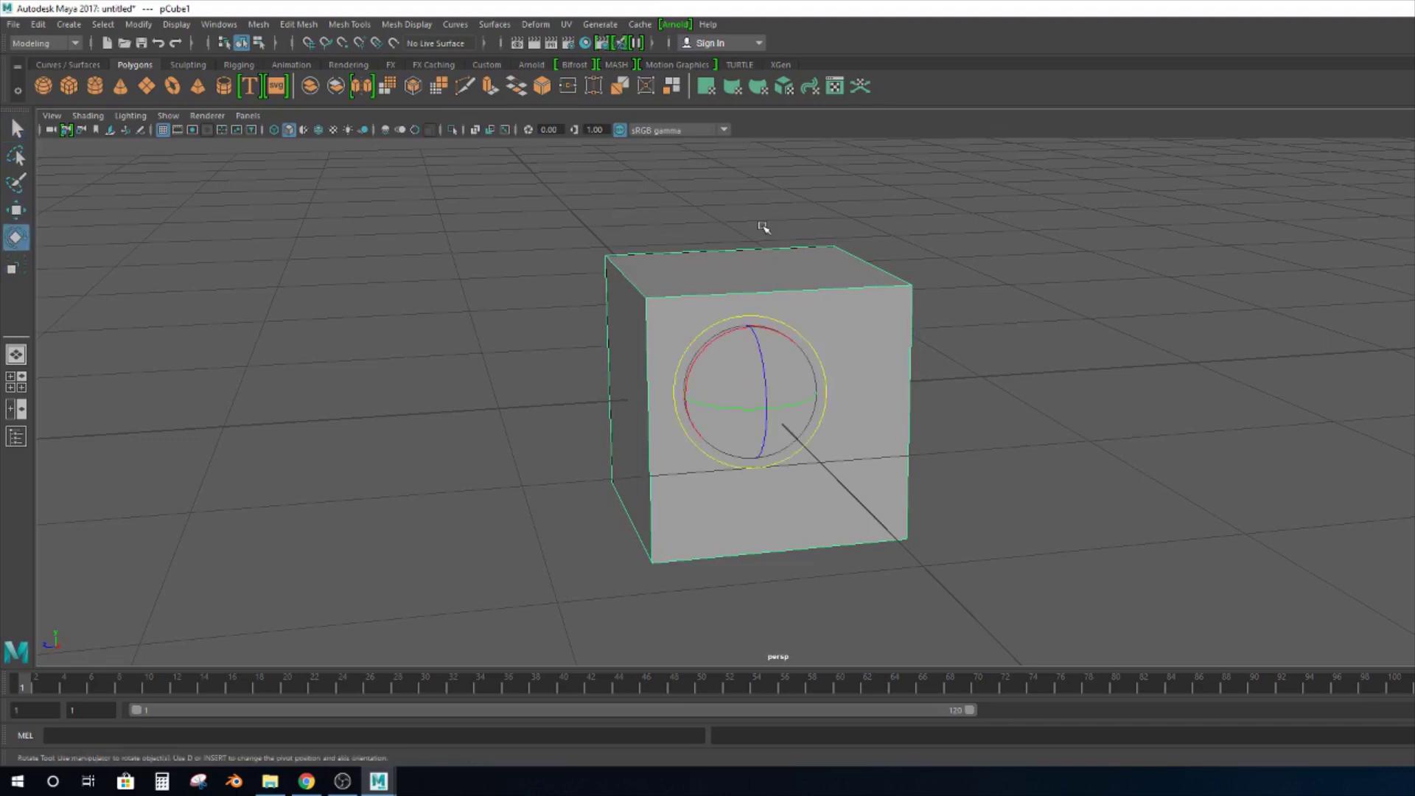
key("w")
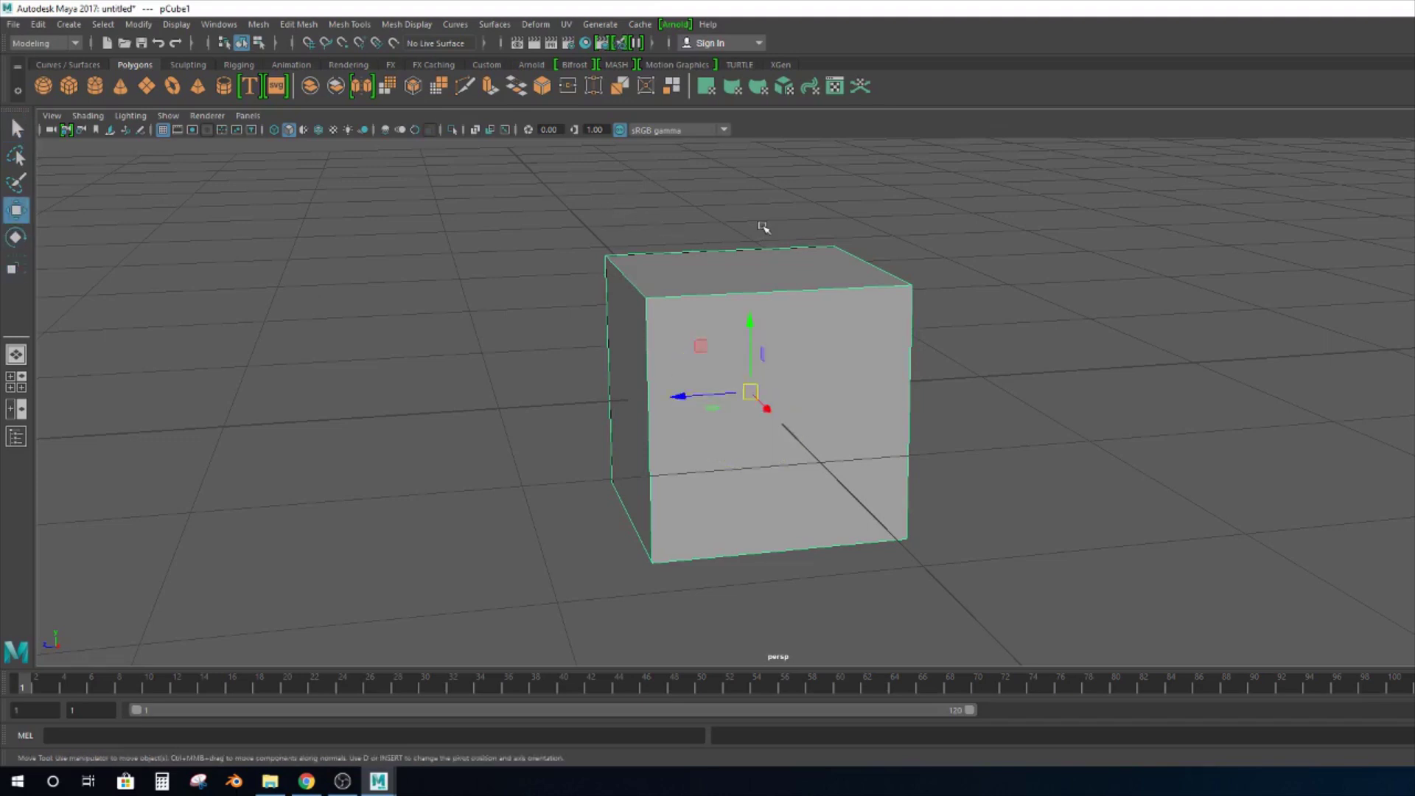
key("e")
key("r")
key("w")
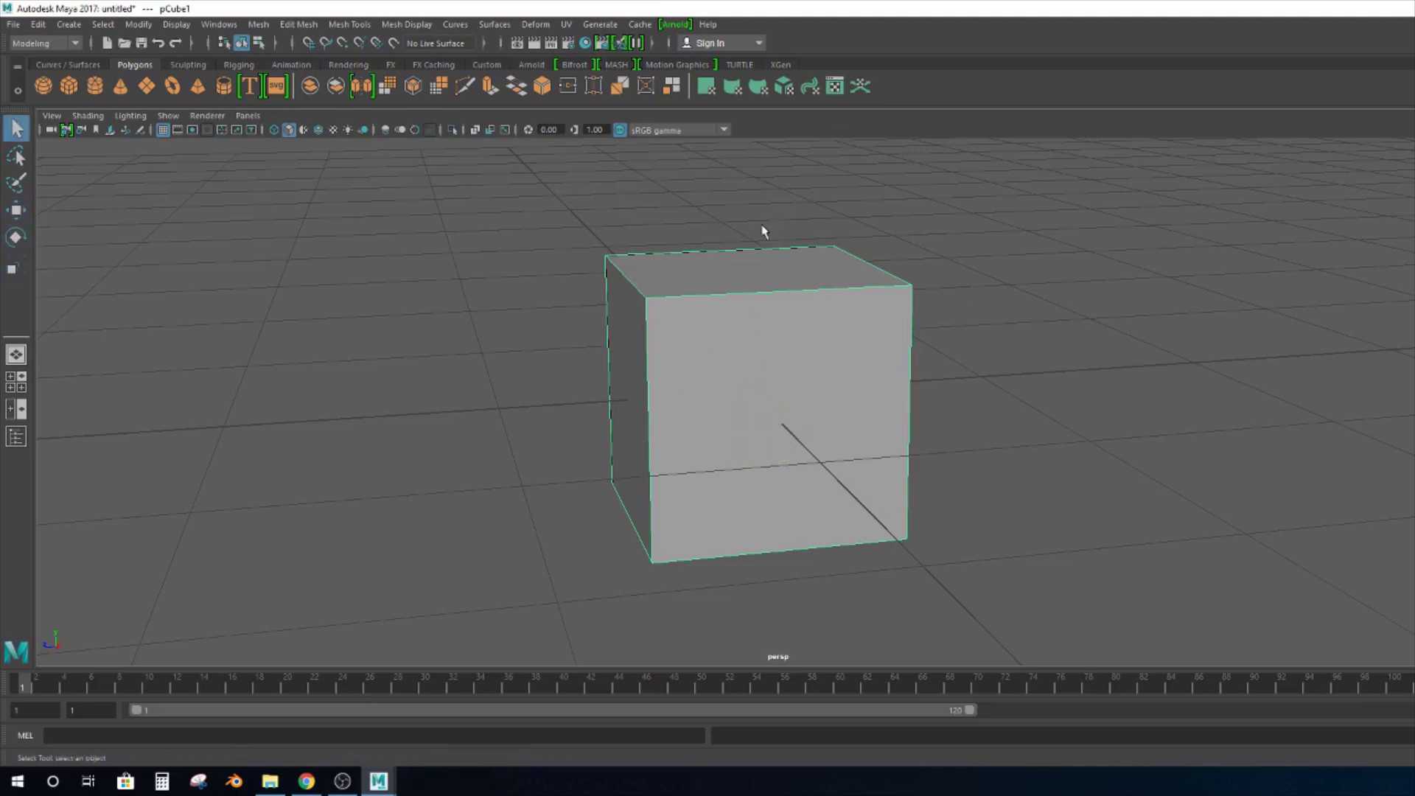
key("e")
key("r")
key("e")
key("w")
key("q")
key("w")
key("e")
key("r")
key("e")
key("q")
Examine the selected cube from near and far, frame it in the viewport, and check the available view commands.
mouse_move(970, 328)
left_mouse_down("alt")
mouse_move(964, 268)
mouse_move(1021, 284)
mouse_move(970, 333)
left_mouse_up("alt")
middle_click_drag(970, 333, 1108, 304, "alt")
right_click_drag(1066, 310, 838, 395, "alt")
middle_click_drag(837, 395, 708, 398, "alt")
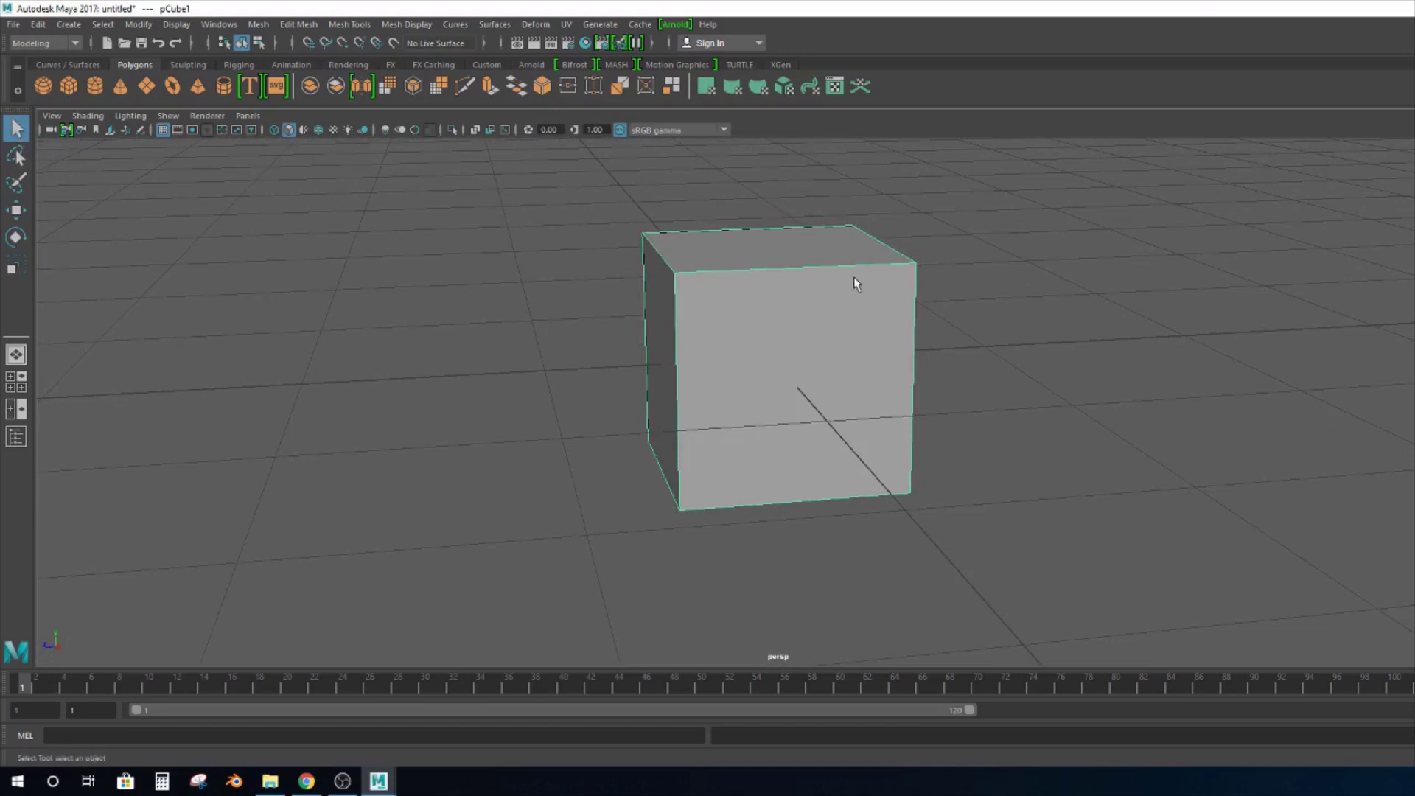
scroll(855, 284, "up", 2)
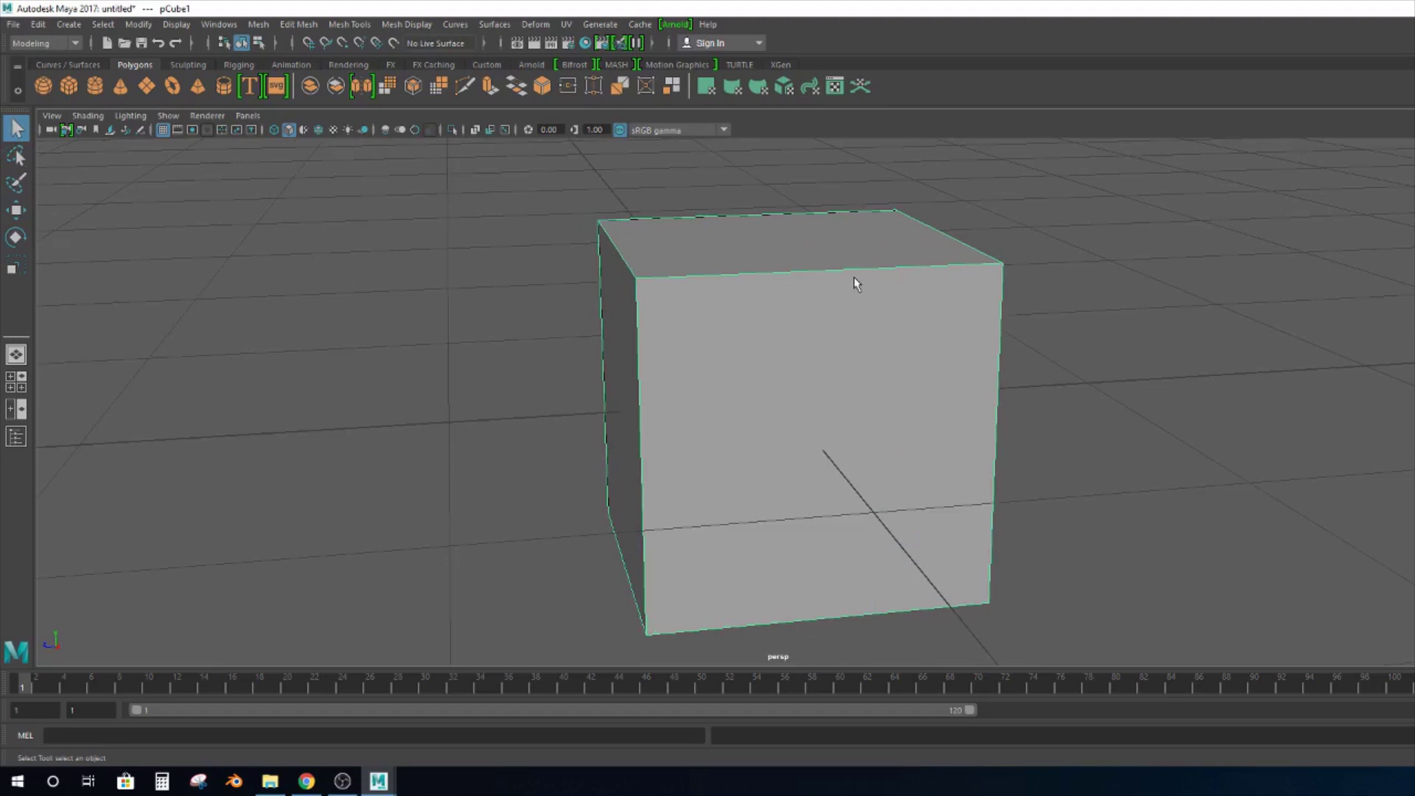
scroll(815, 348, "down", 10)
key("f")
scroll(815, 348, "down", 2)
scroll(816, 352, "down", 8)
key("f")
scroll(815, 352, "down", 2)
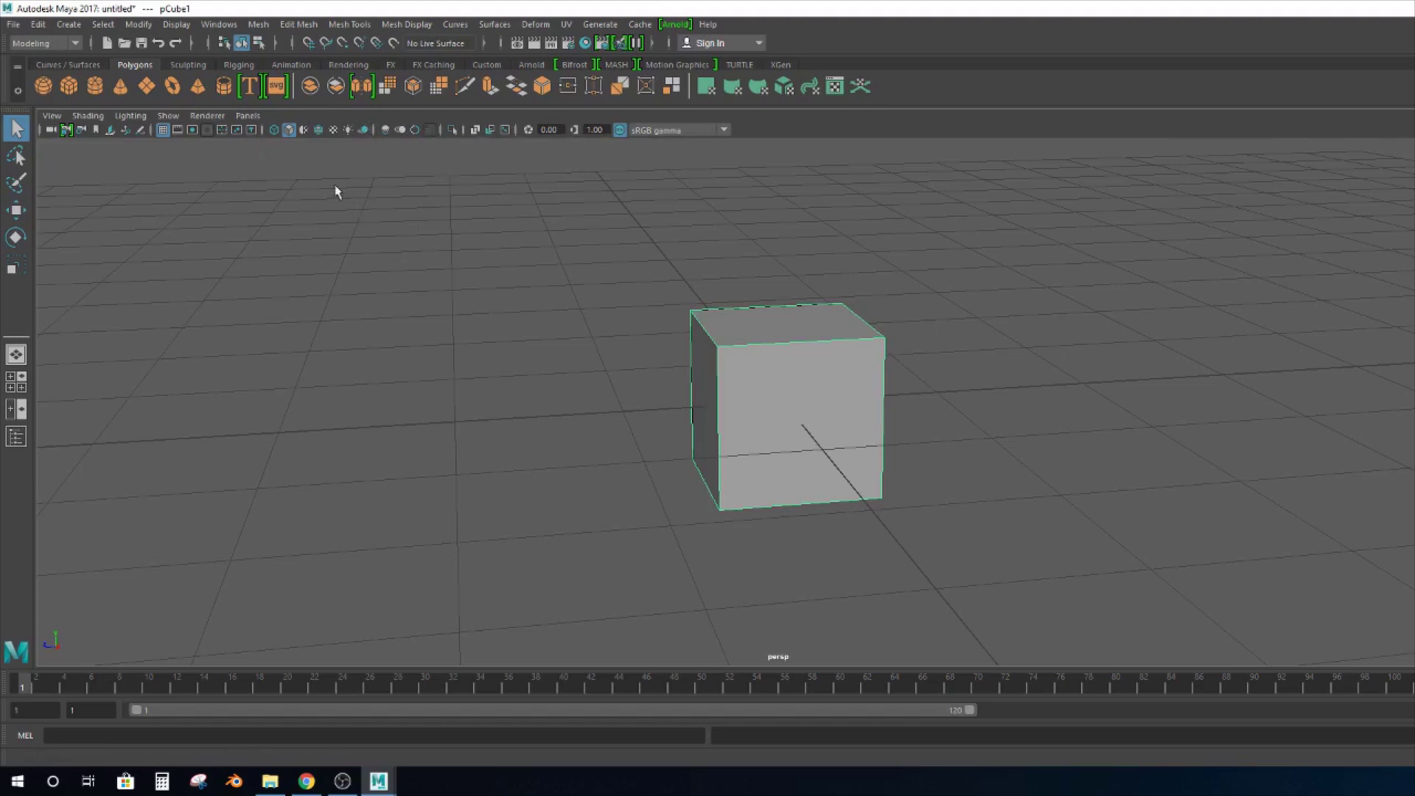
left_click(63, 116)
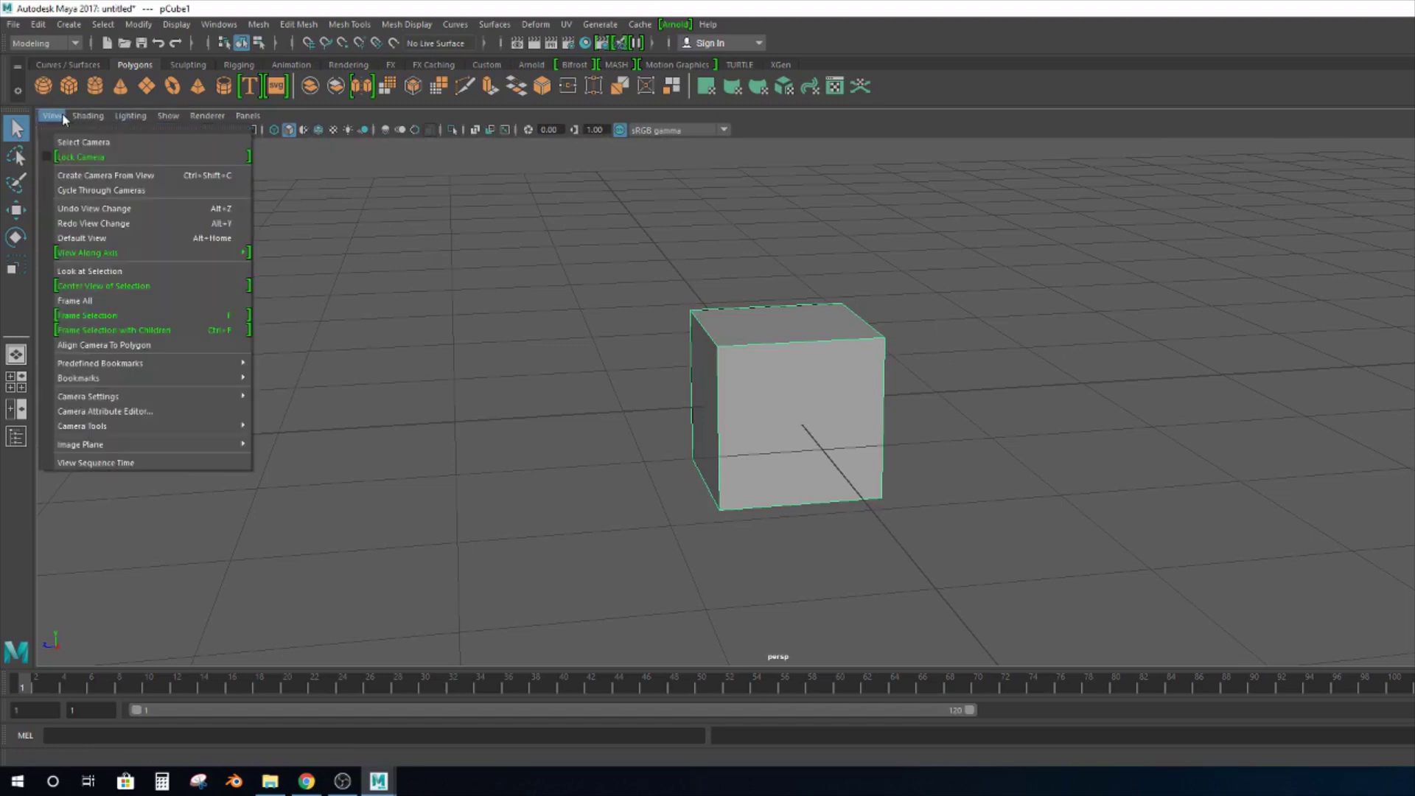
left_click(61, 114)
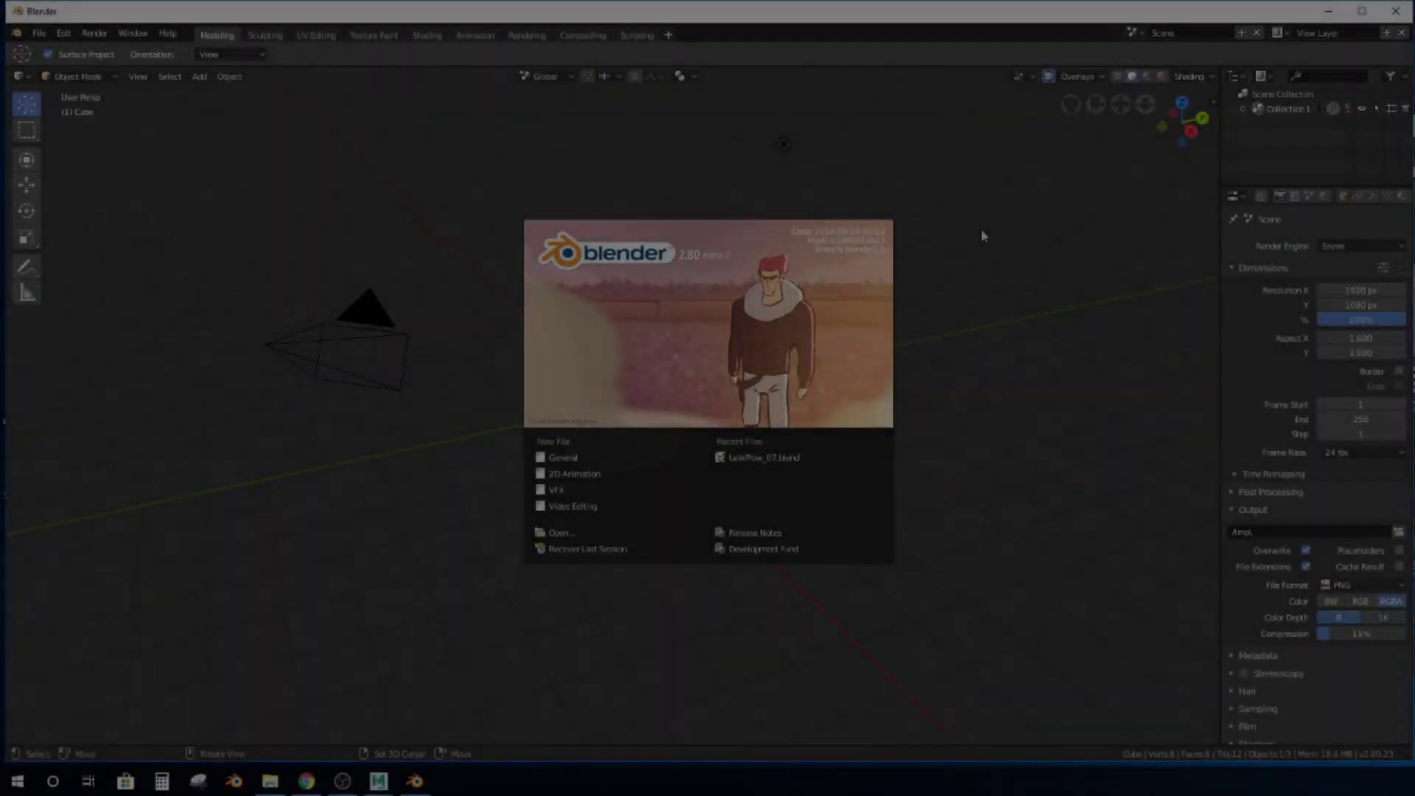
Switch to Blender, dismiss the splash screen, and apply the Maya preset in the input preferences.
left_click(962, 168)
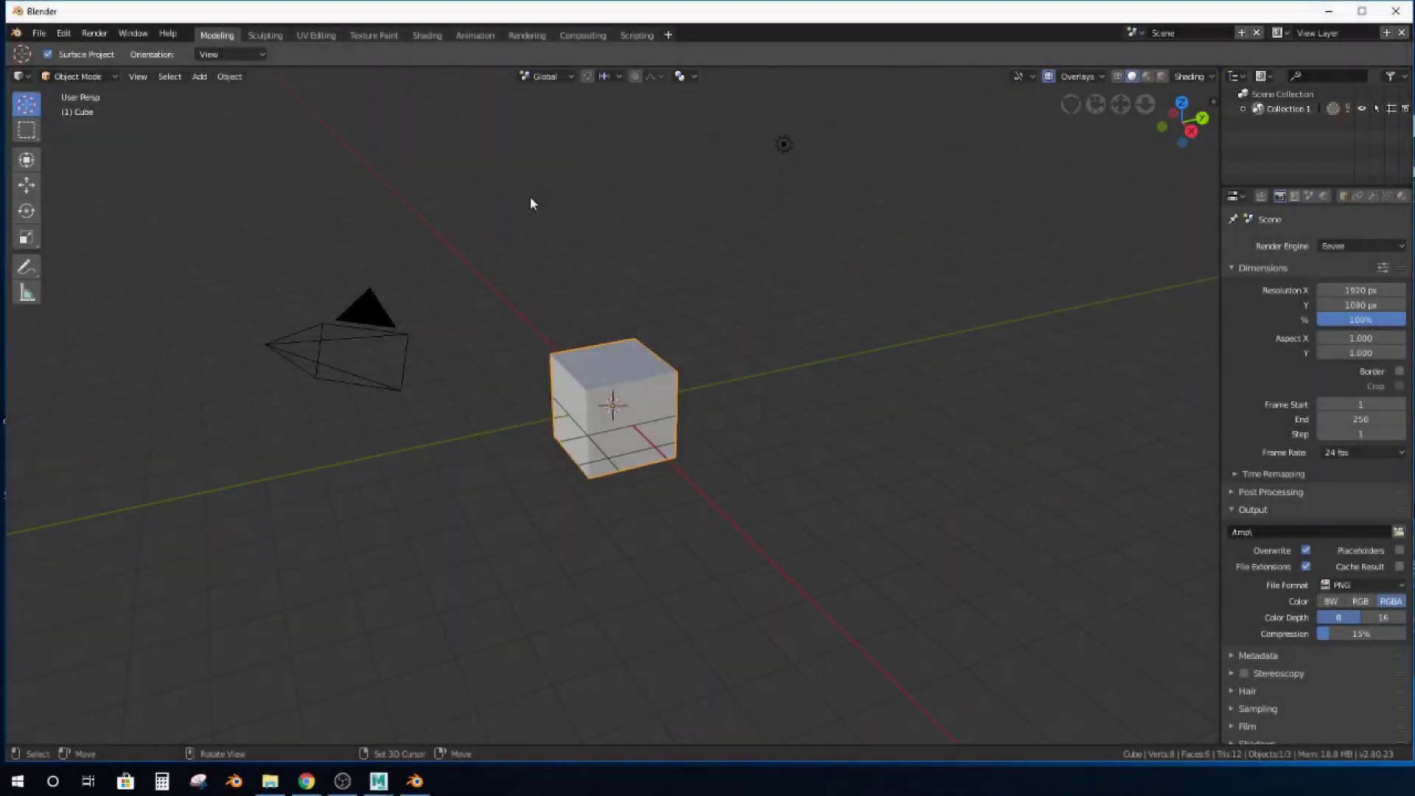
left_click(64, 35)
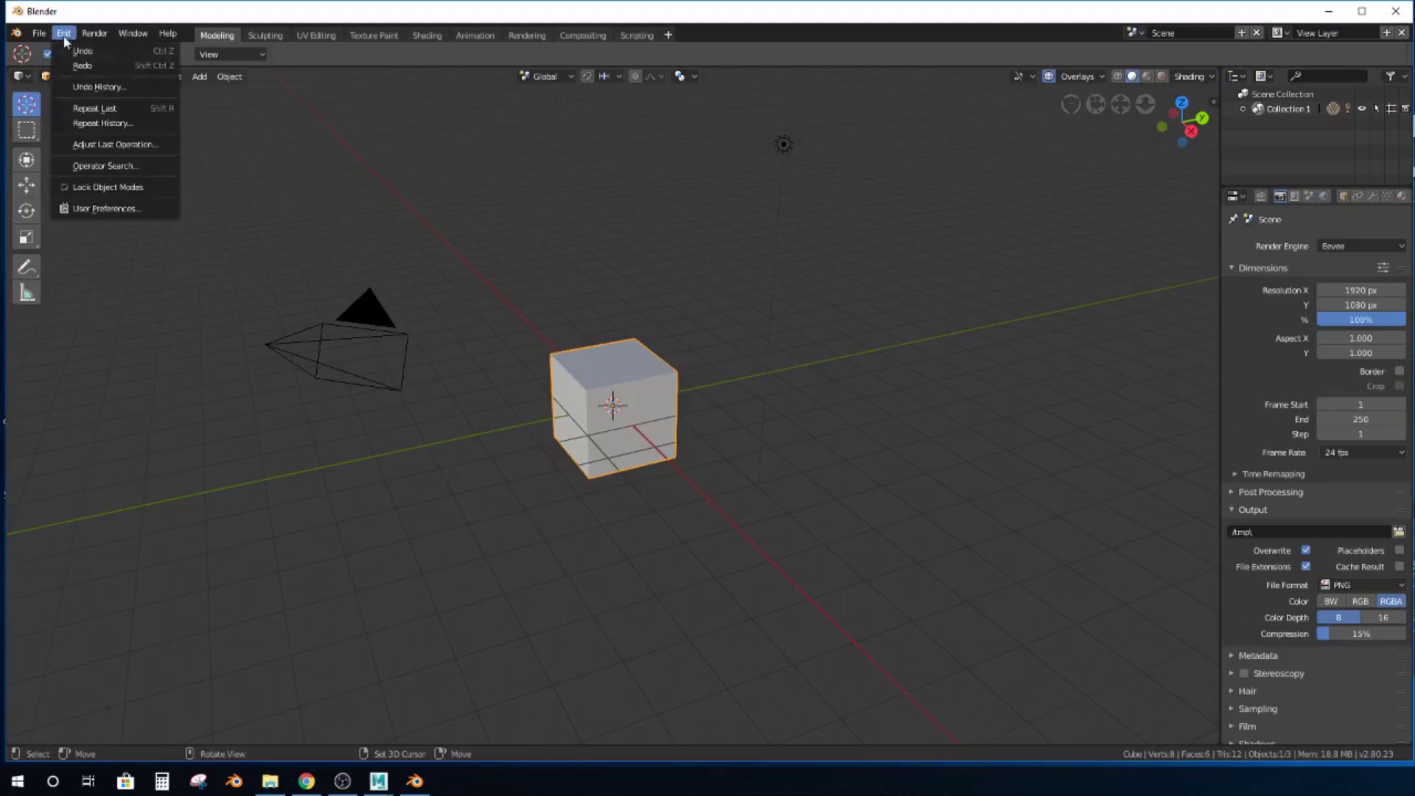
left_click(137, 209)
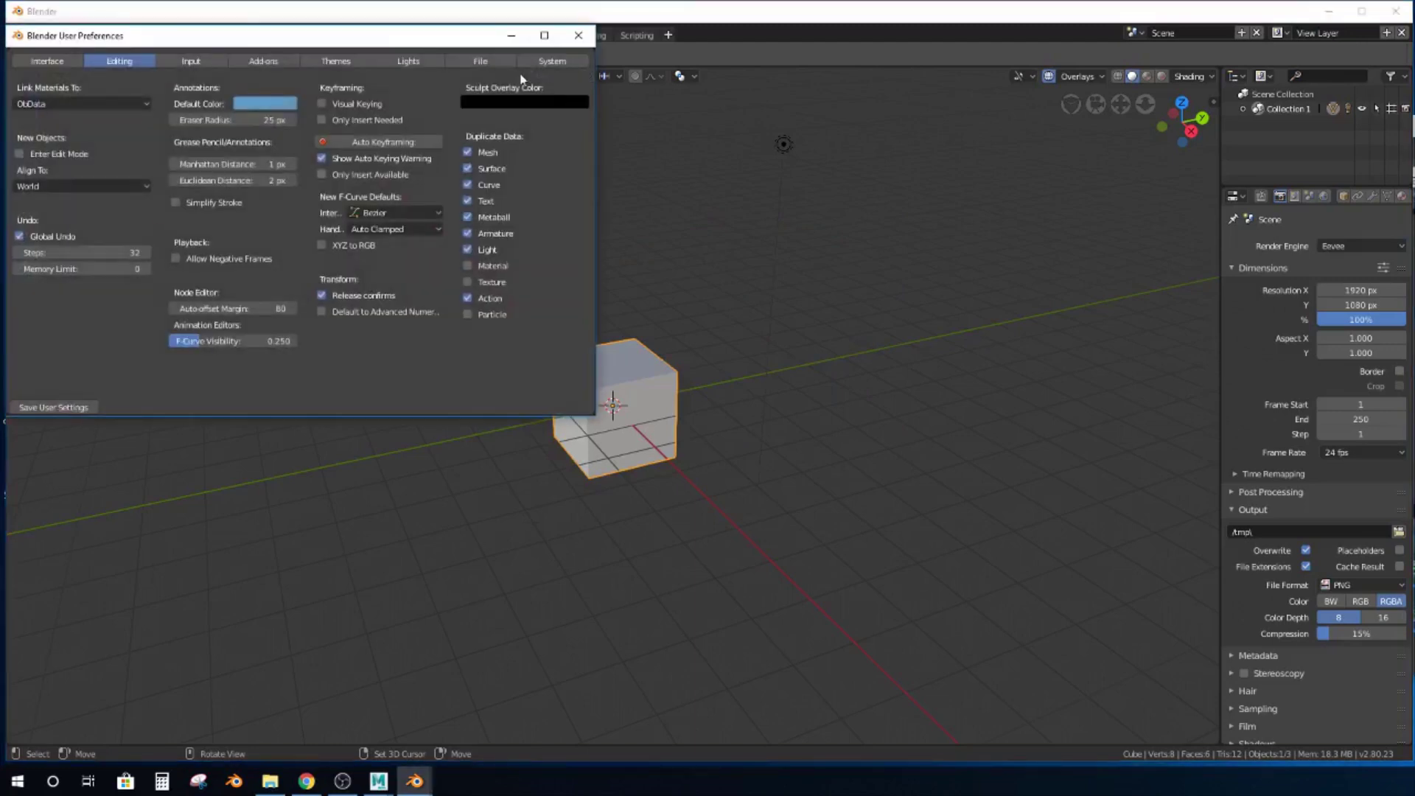
left_click_drag(303, 37, 949, 128)
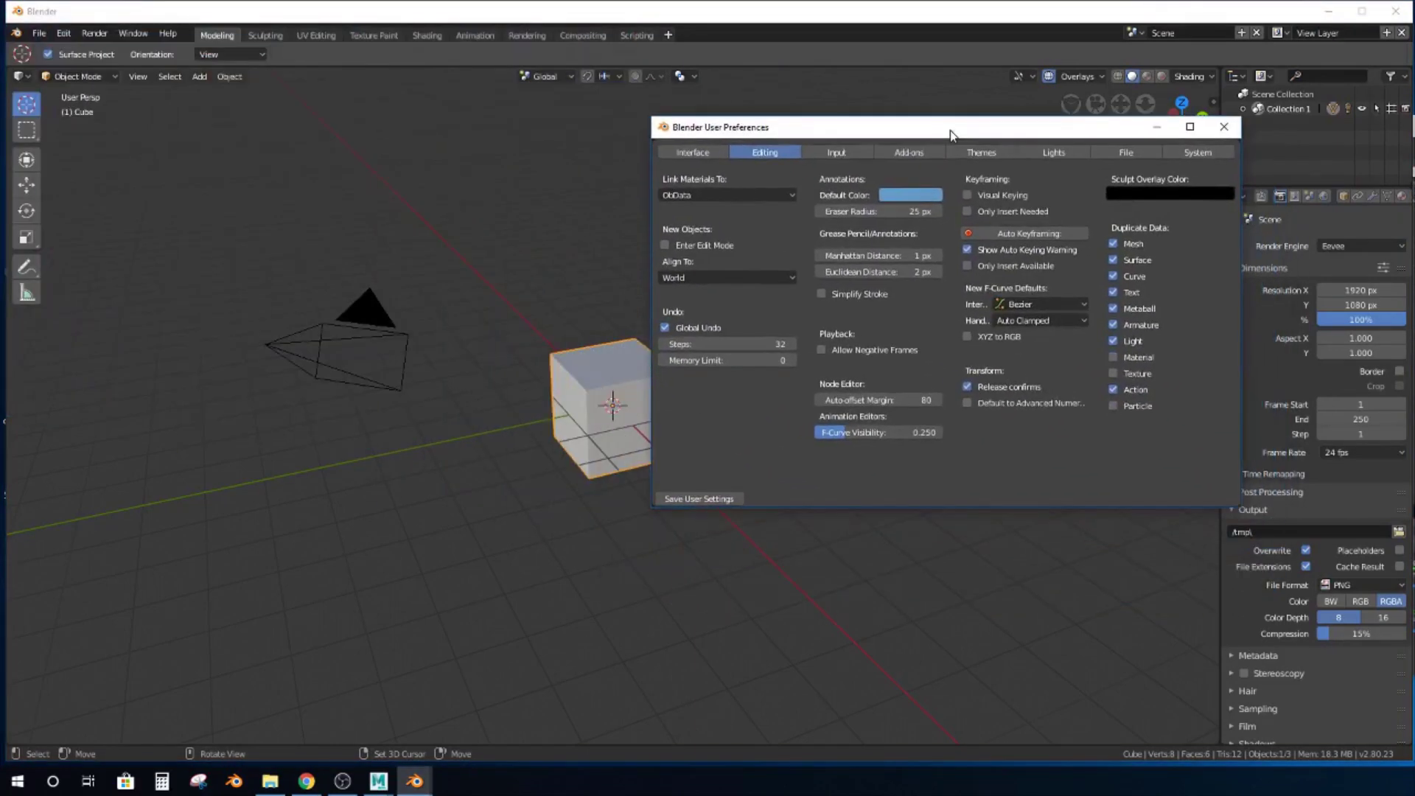
left_click(825, 156)
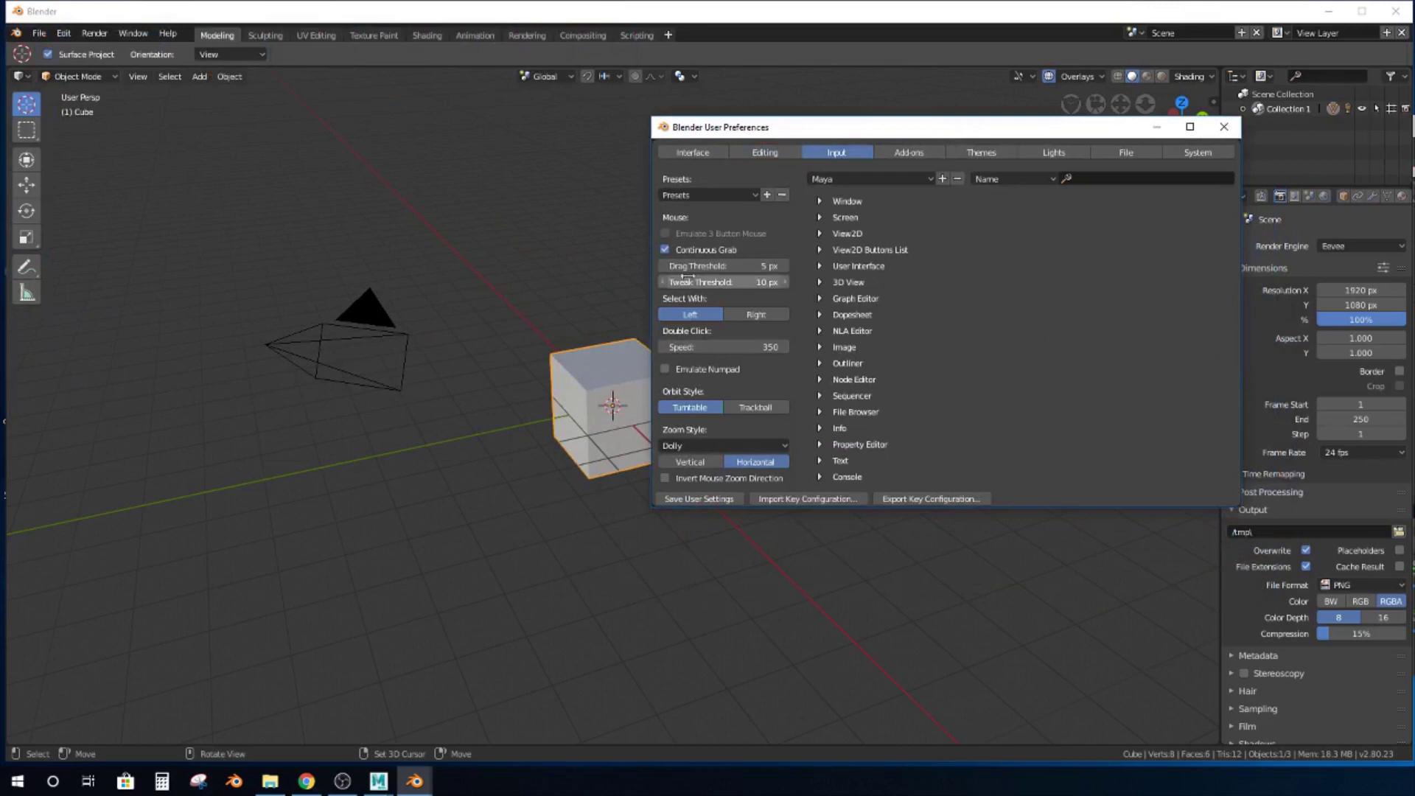
left_click(749, 195)
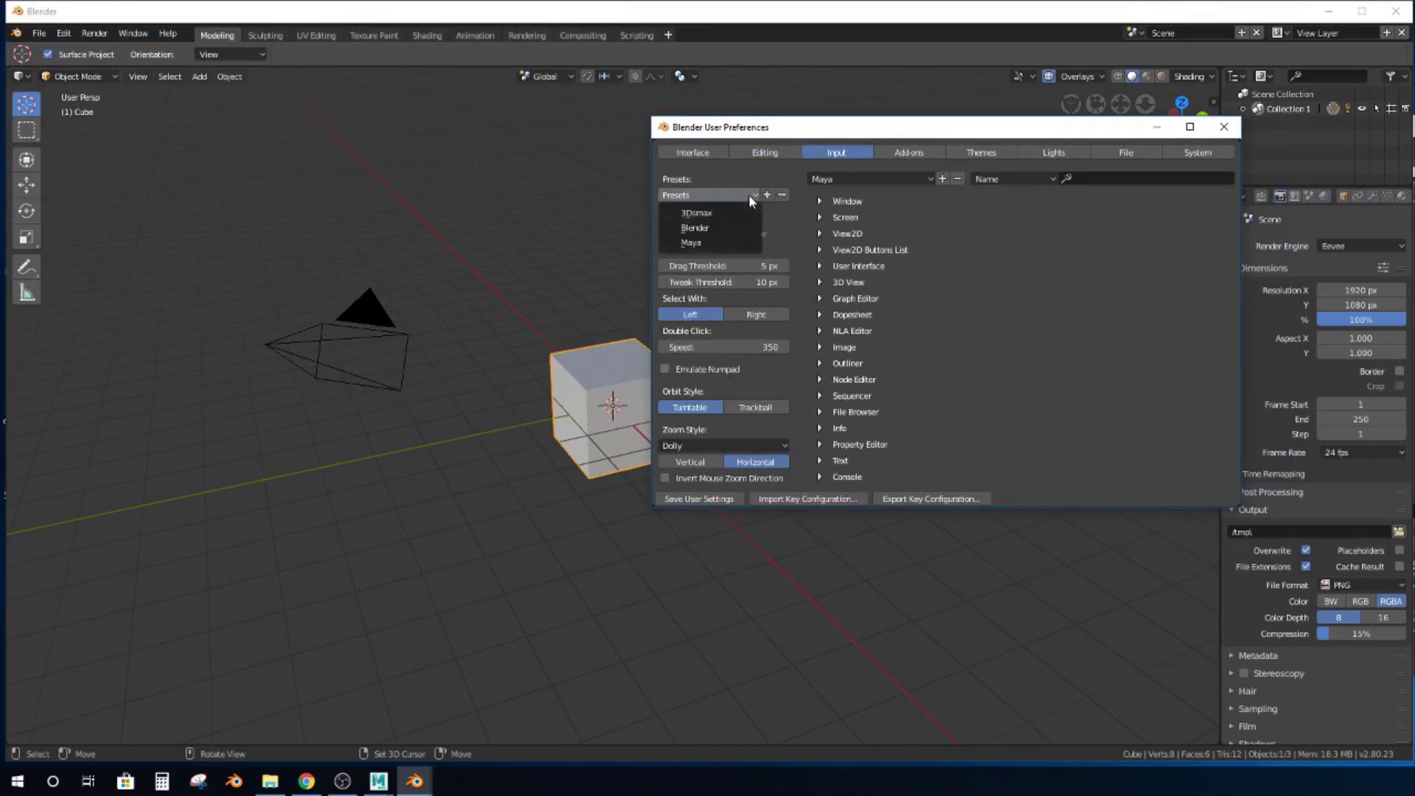
left_click(730, 244)
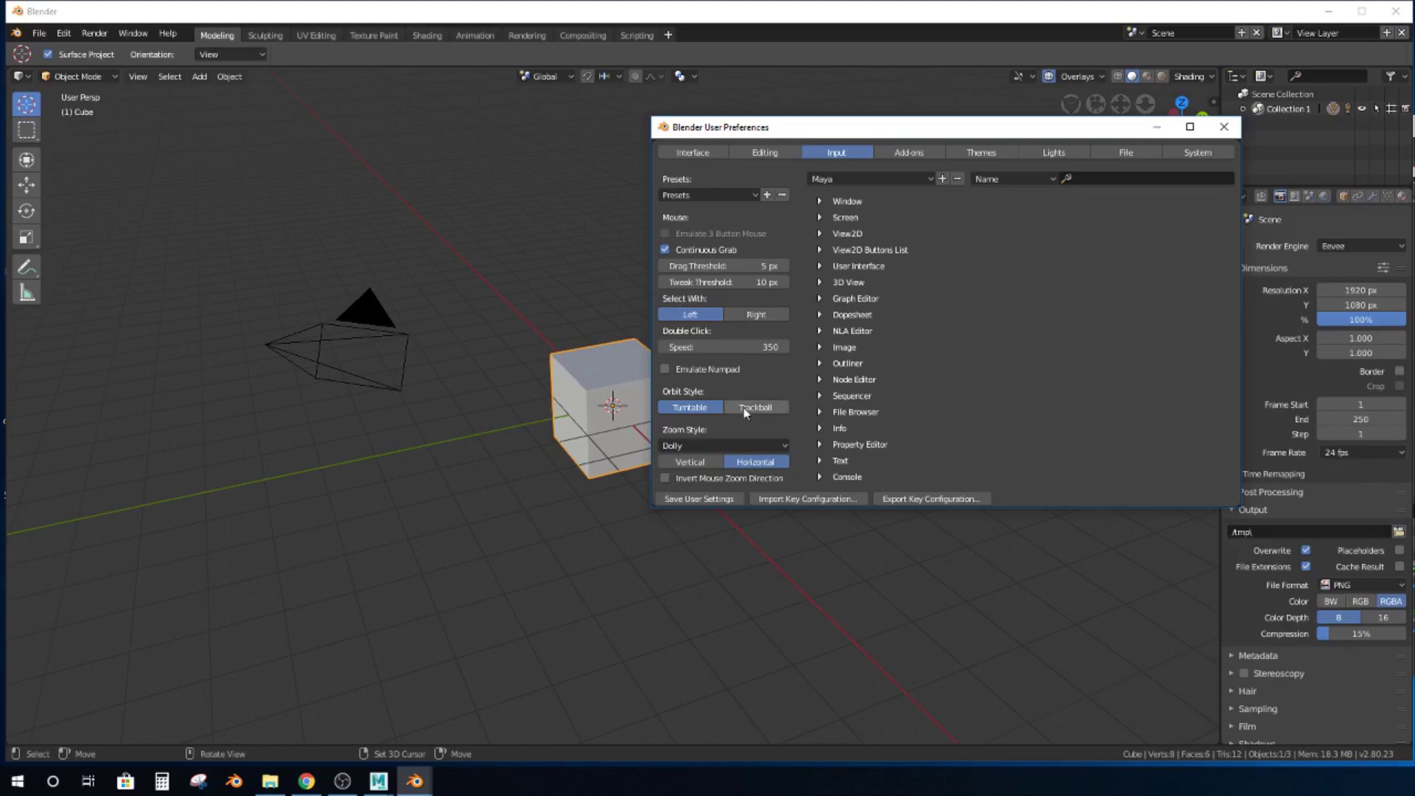
Review the input preferences, enable Emulate 3 Button Mouse, and return to the main window.
scroll(741, 405, "down", 6)
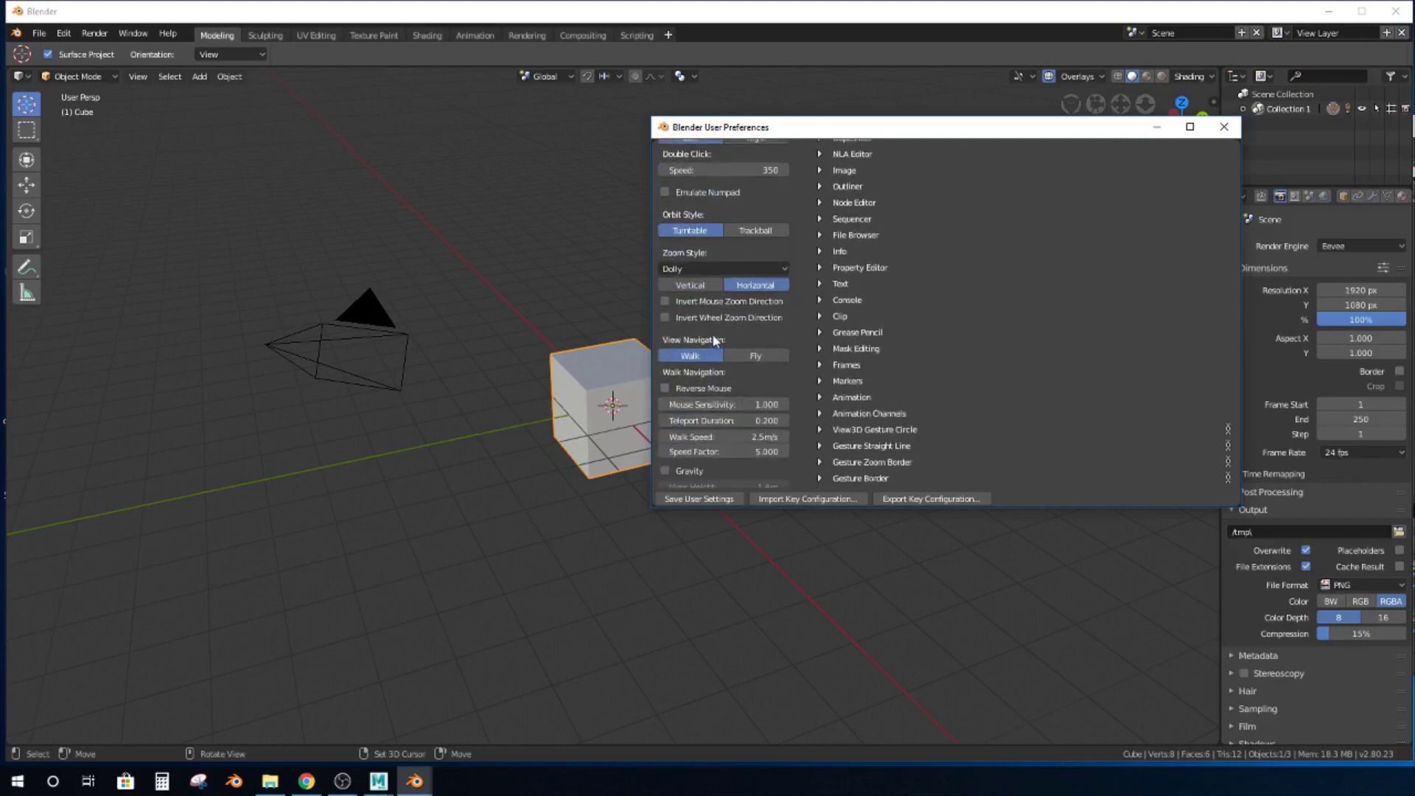
scroll(737, 366, "down", 5)
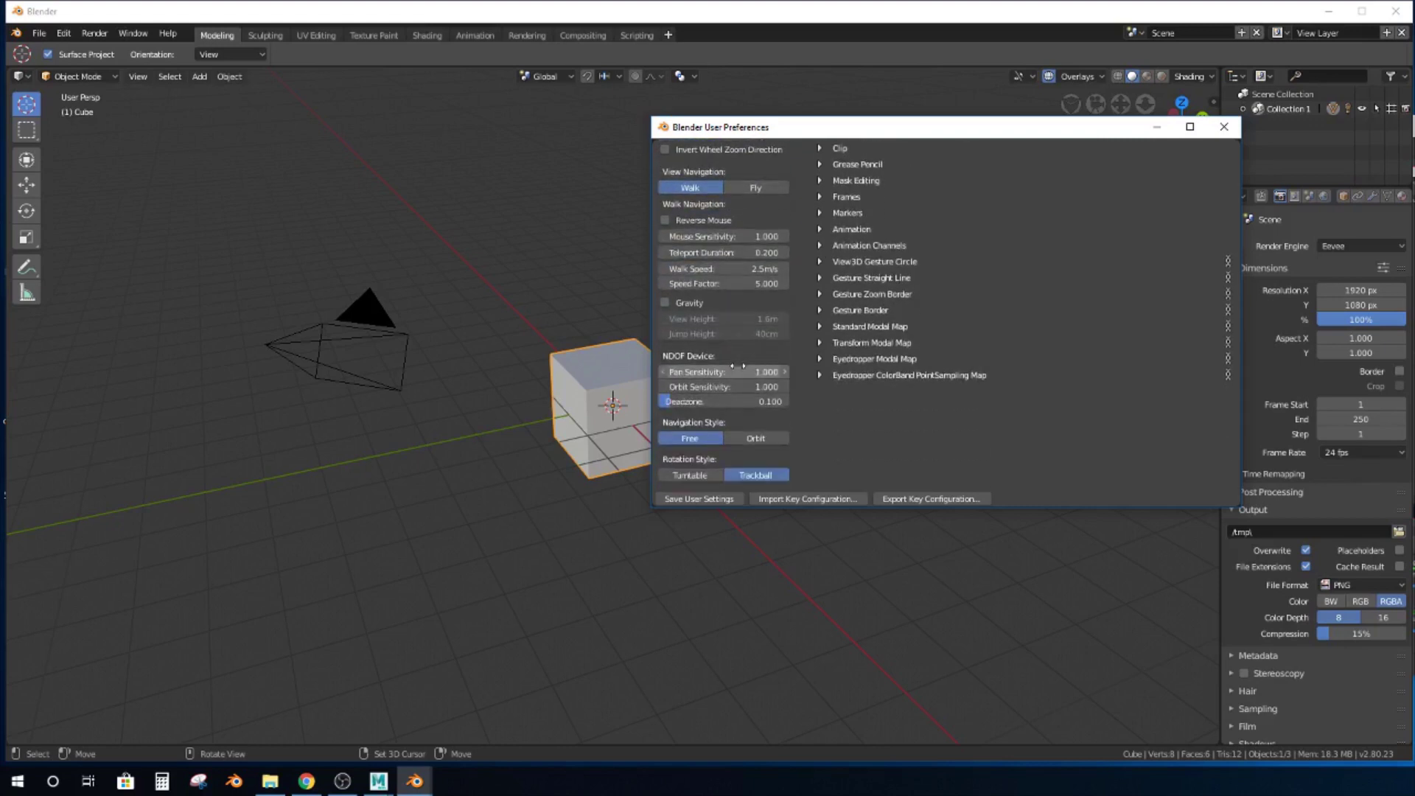
scroll(737, 366, "up", 11)
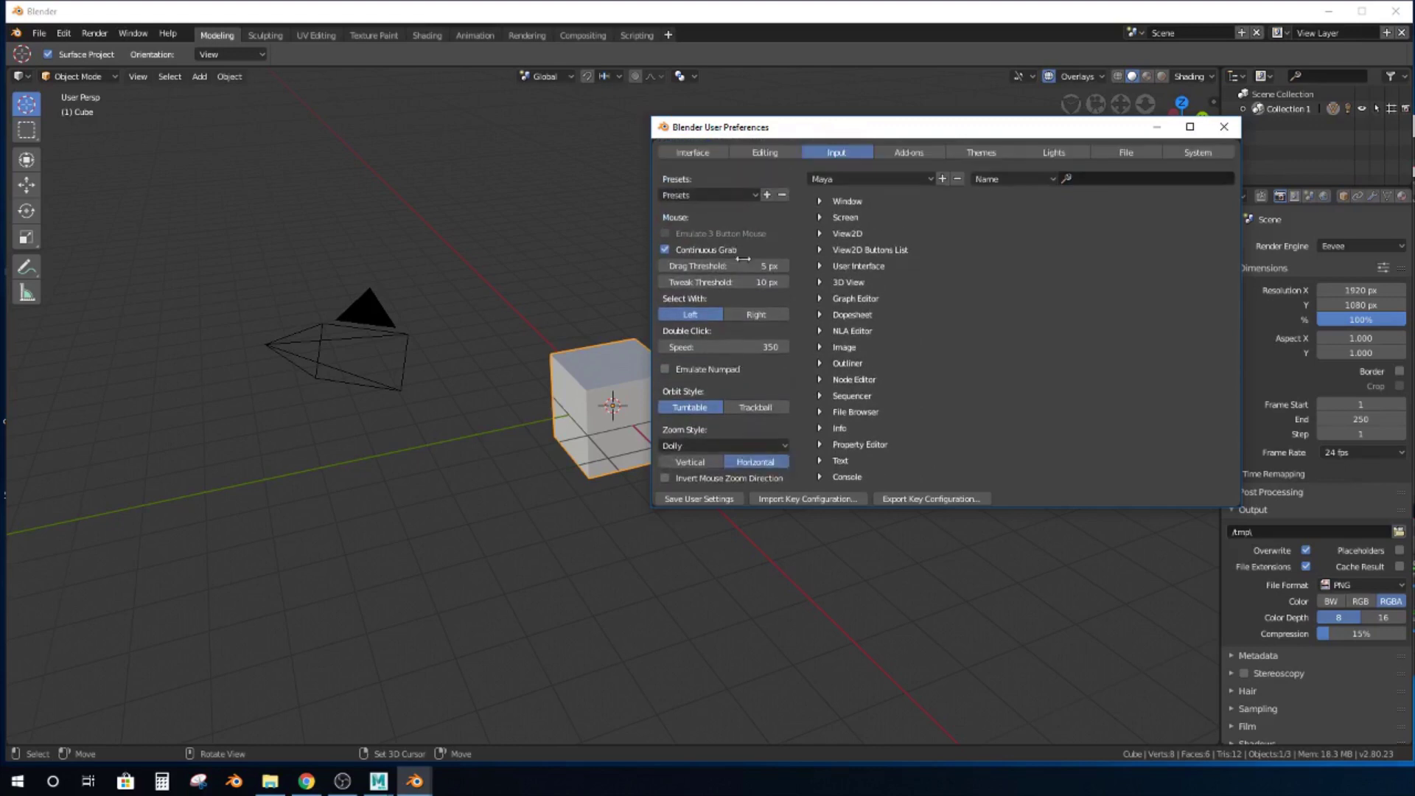
left_click(666, 231)
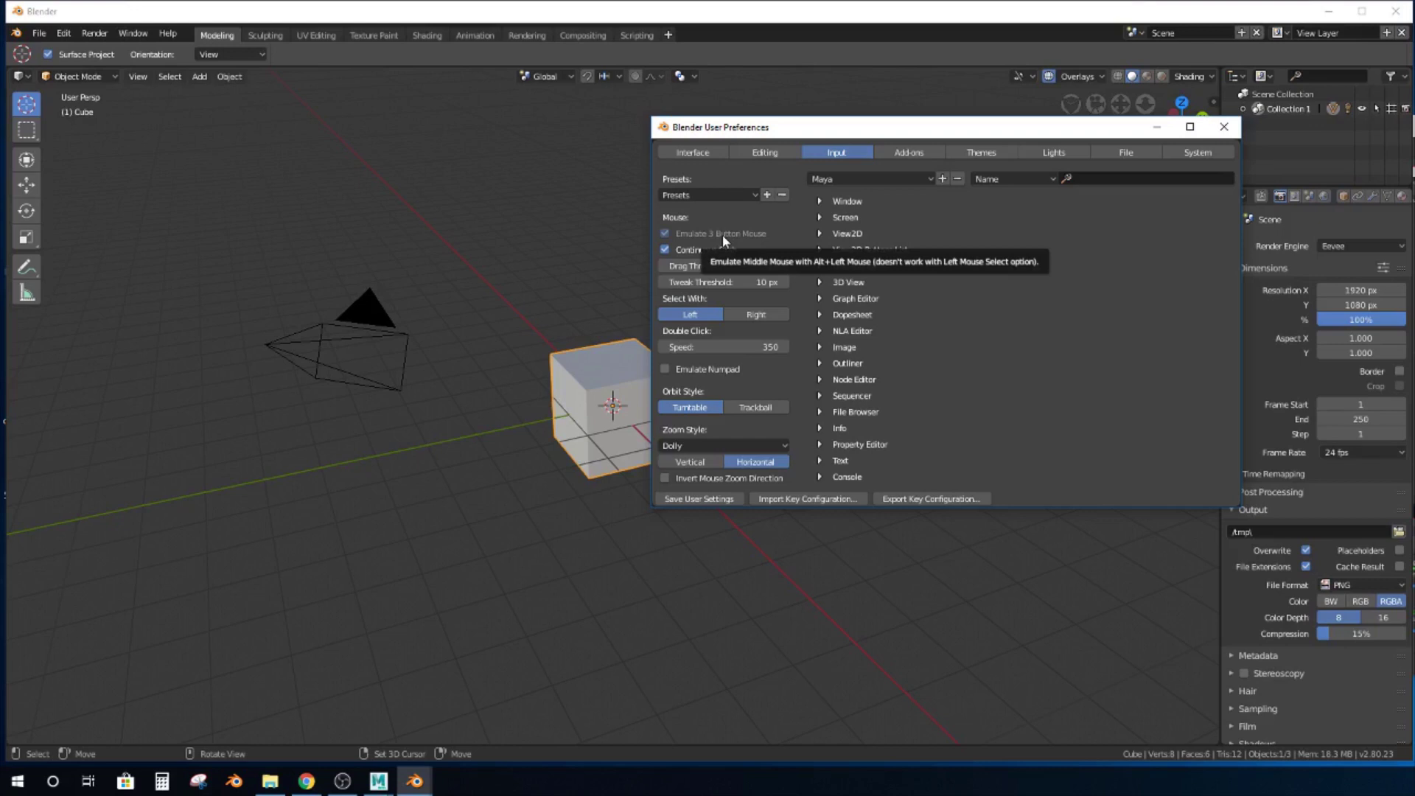
left_click(964, 21)
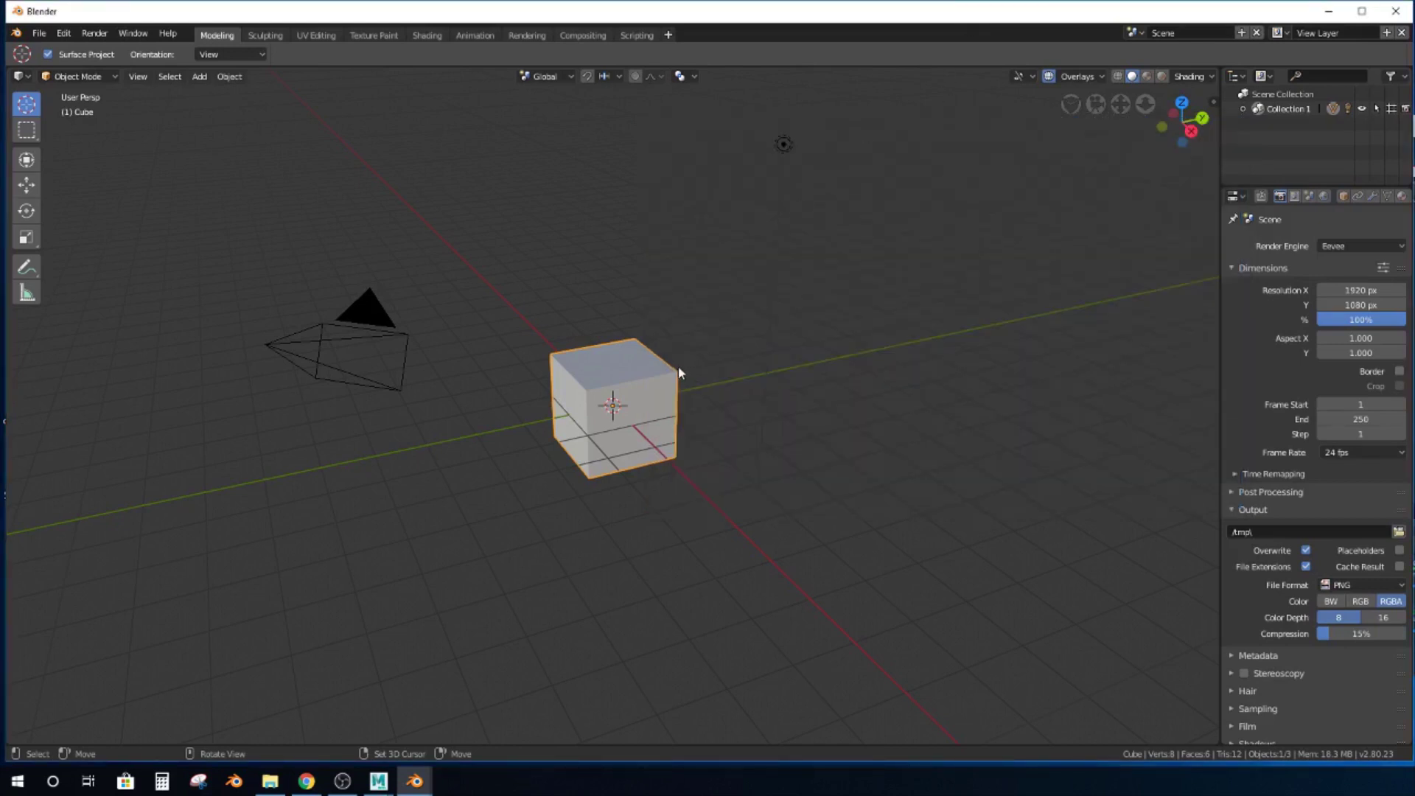
Test Maya-style navigation on the default cube, undo the trial action, and inspect the cube from another side and at varying distances.
left_click_drag(608, 417, 649, 387)
key("ctrl+z")
middle_click_drag(693, 387, 648, 376)
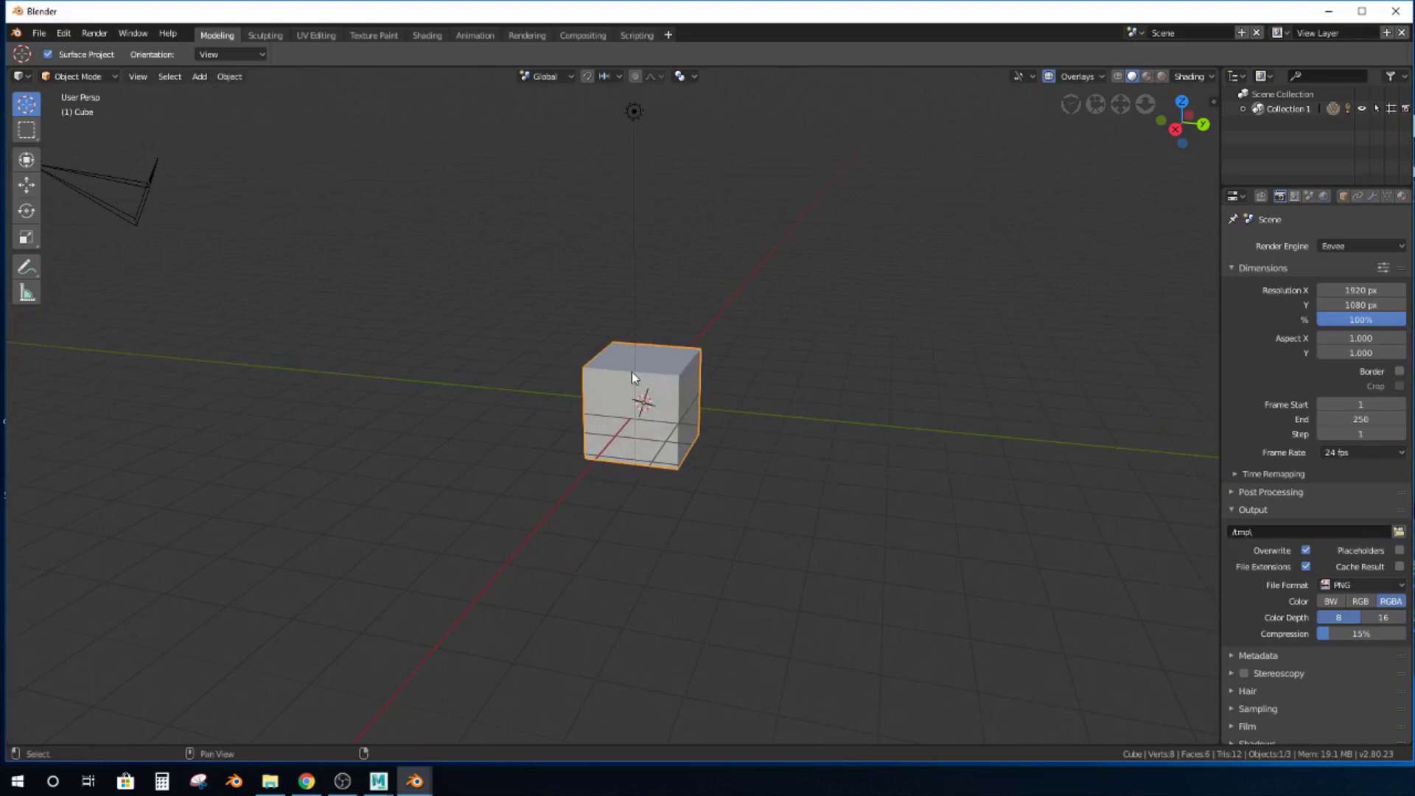
scroll(644, 368, "up", 7)
scroll(692, 332, "down", 6)
scroll(693, 332, "up", 5)
scroll(692, 331, "down", 6)
scroll(692, 332, "up", 7)
scroll(692, 332, "down", 6)
scroll(693, 332, "up", 2)
scroll(693, 332, "down", 2)
scroll(693, 328, "up", 2)
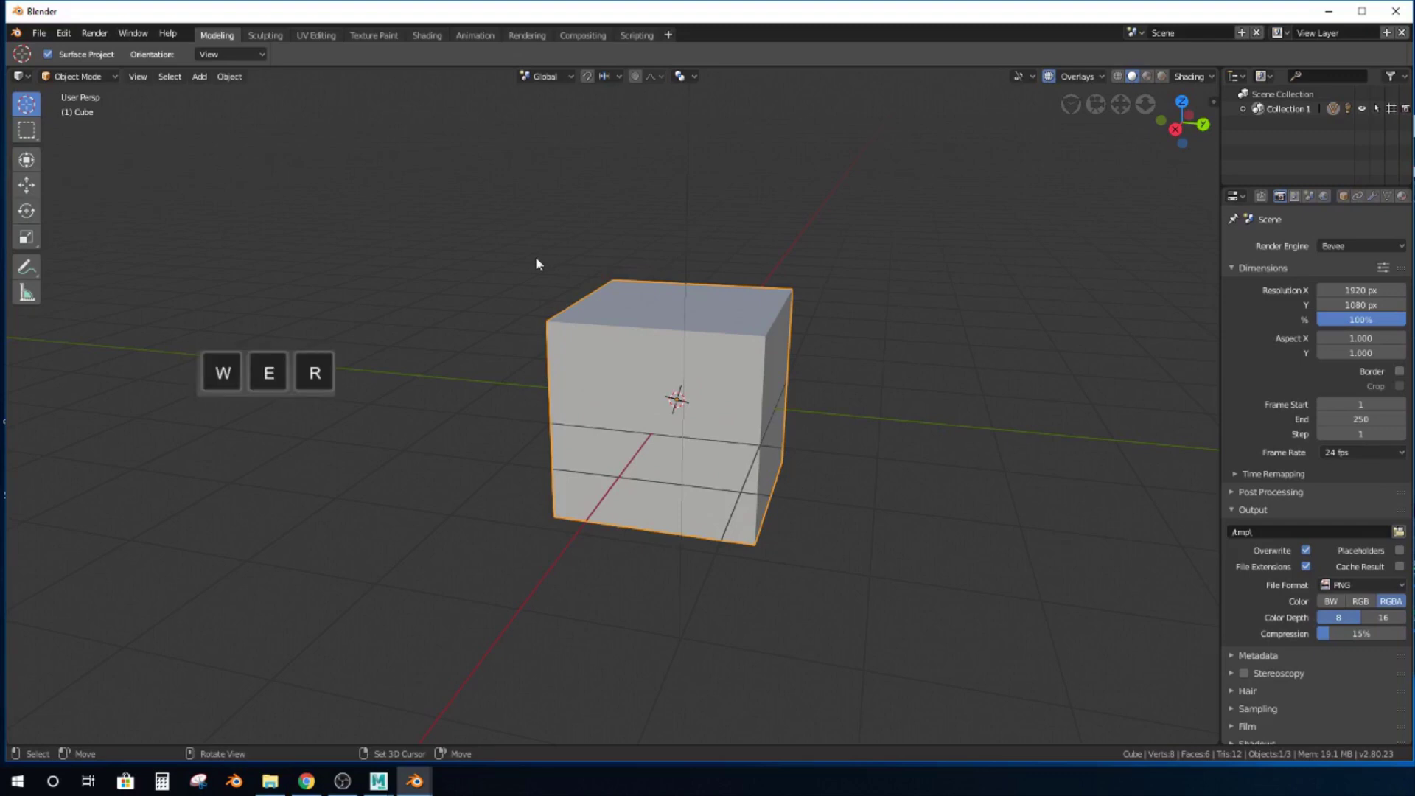
Check the cube's context menu, try rotating the cube freely twice, and undo each rotation.
right_click(824, 215)
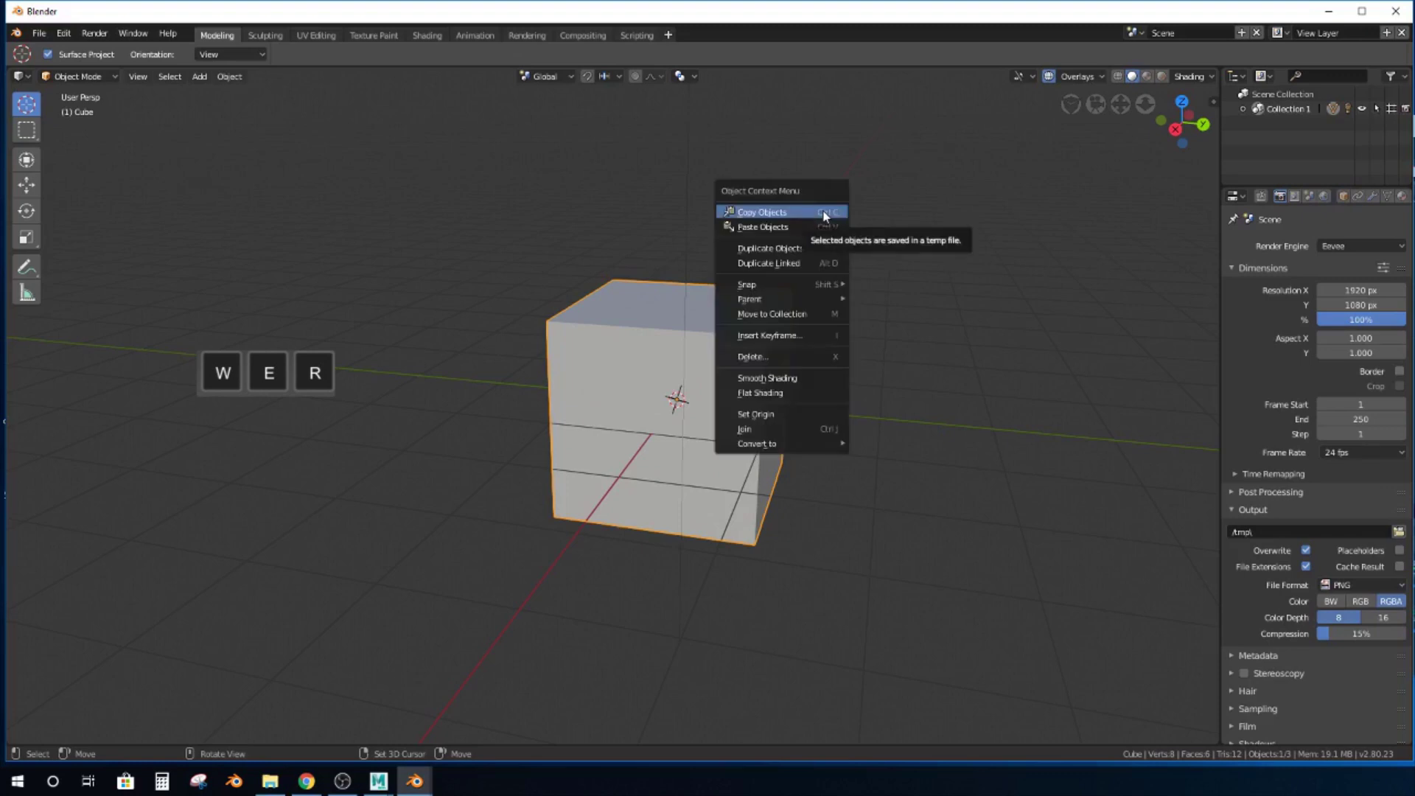
left_click(824, 215)
key("r")
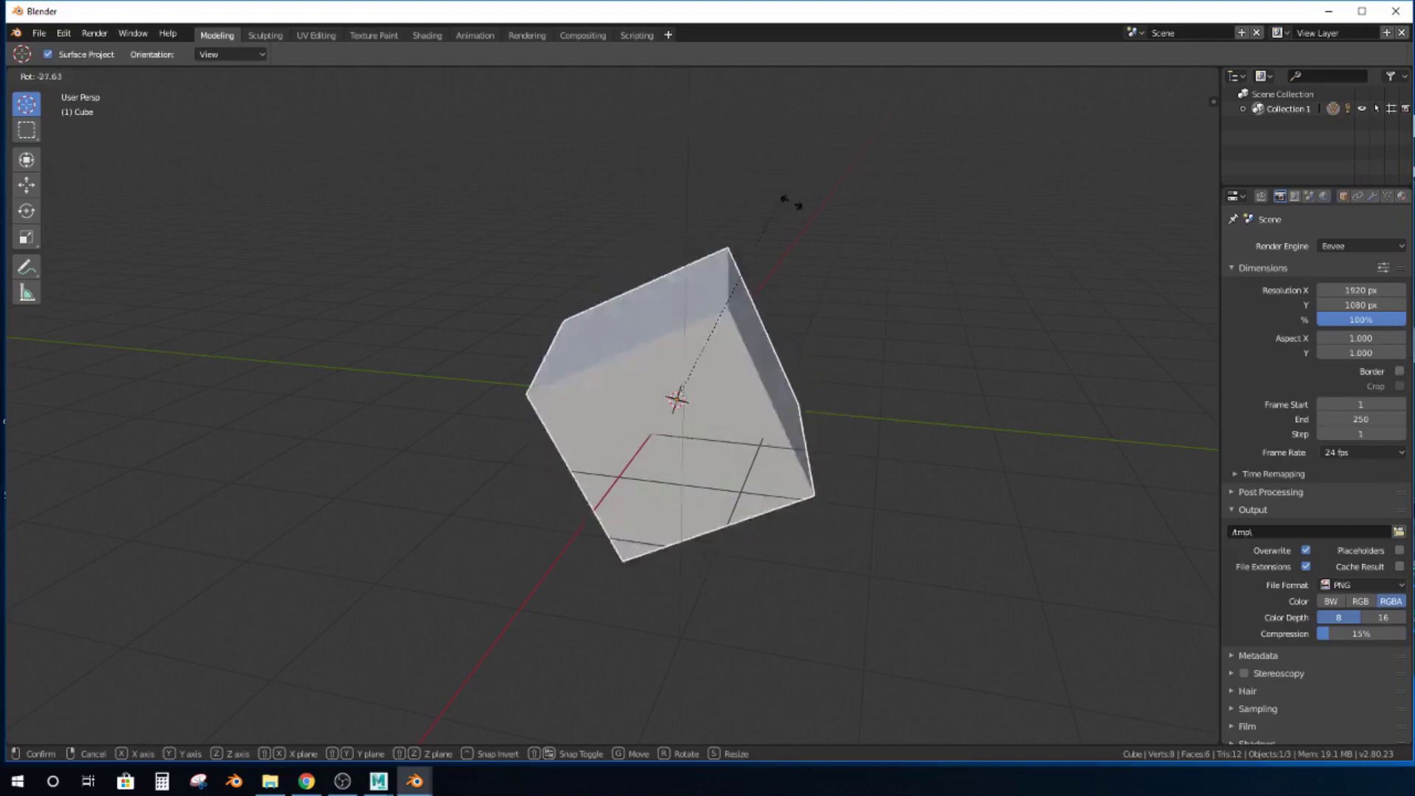
left_click(763, 190)
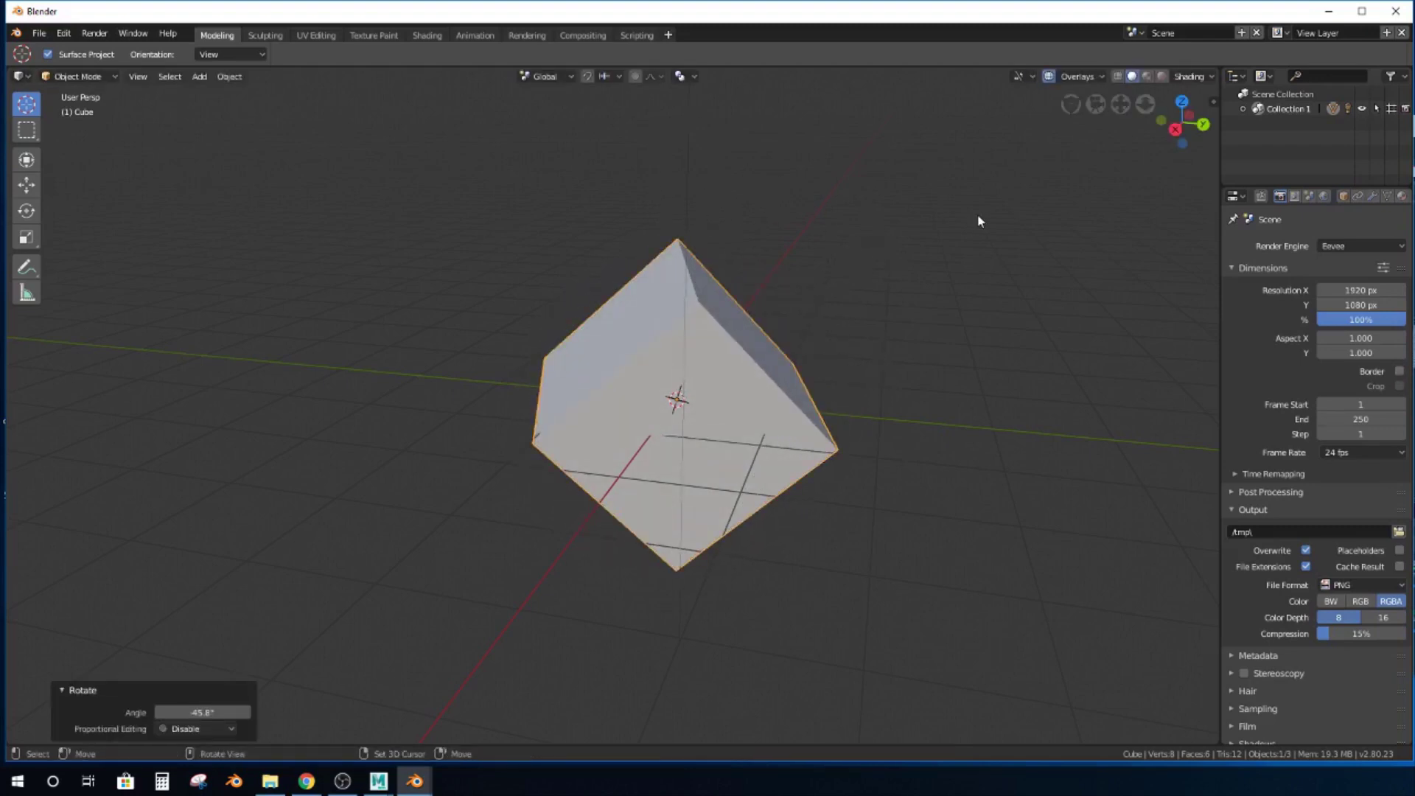
key("ctrl+z")
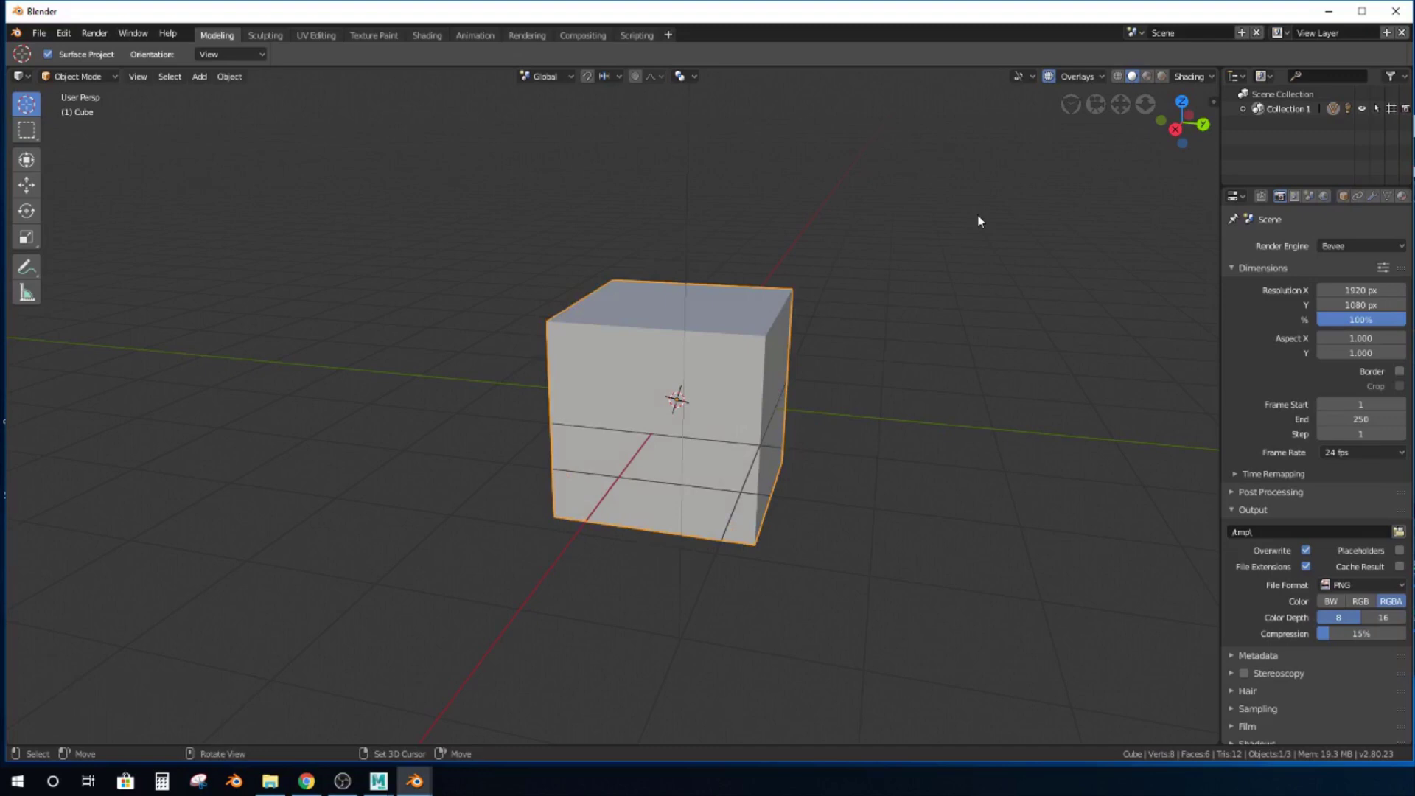
key("r")
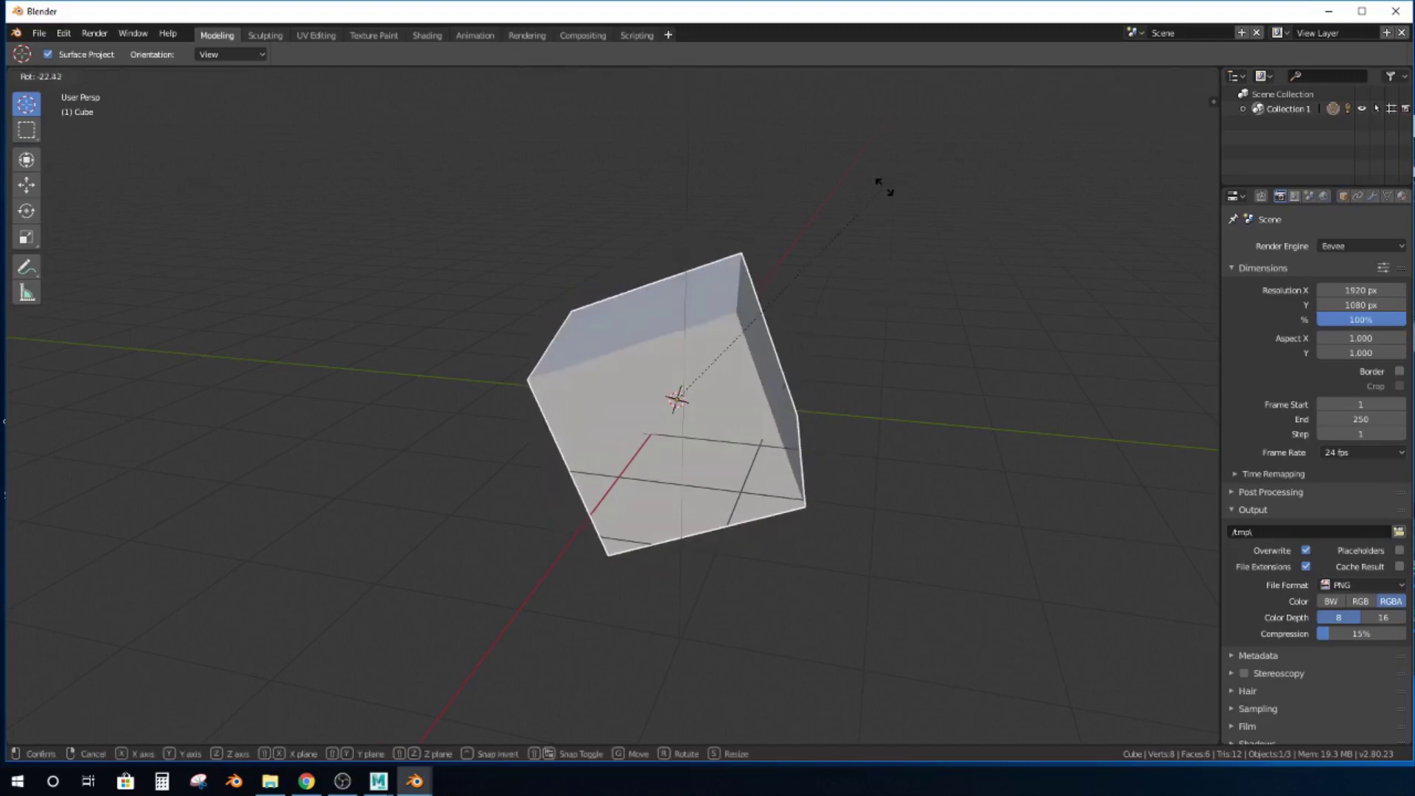
left_click(887, 193)
key("ctrl+z")
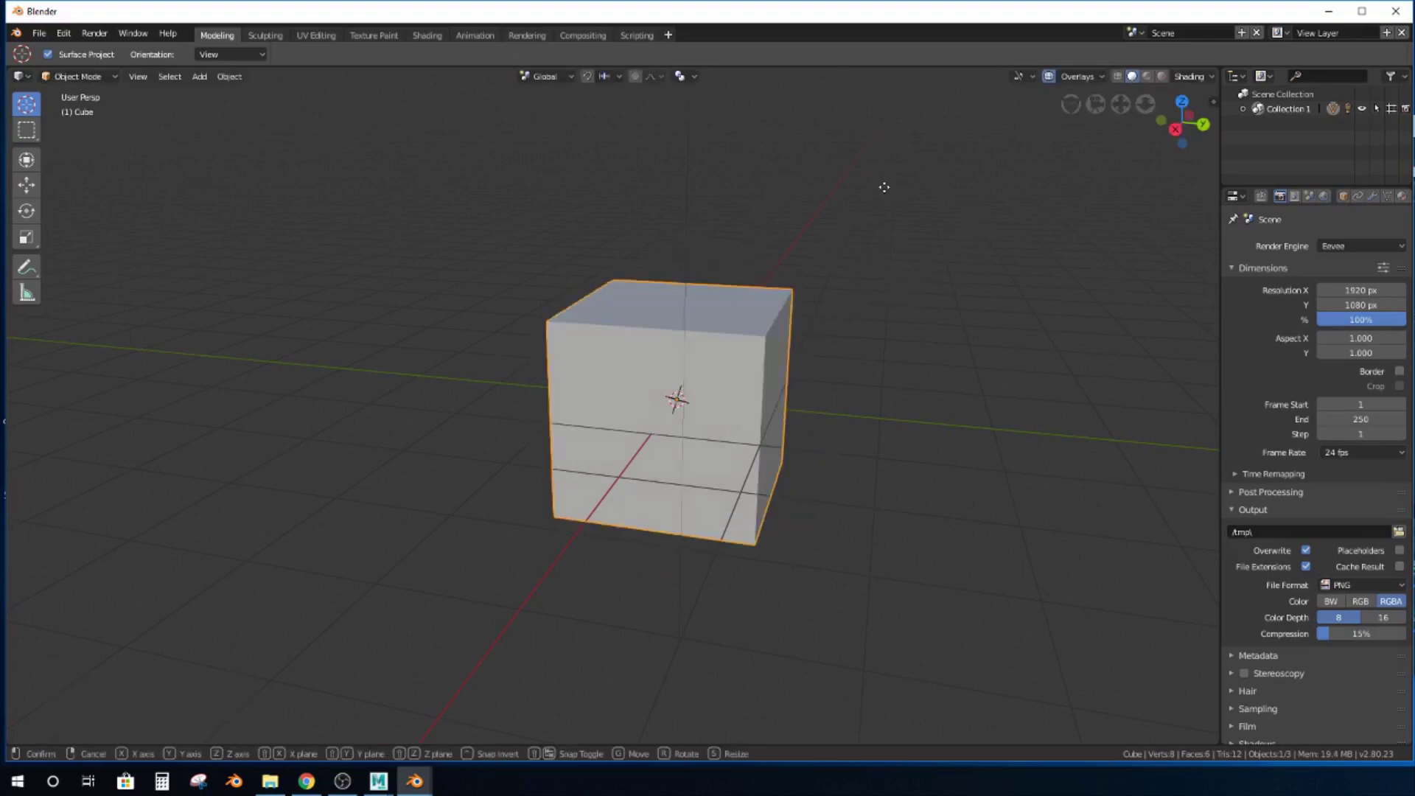
Try moving the cube and scaling it uniformly to 1.619, undoing each transform.
key("g")
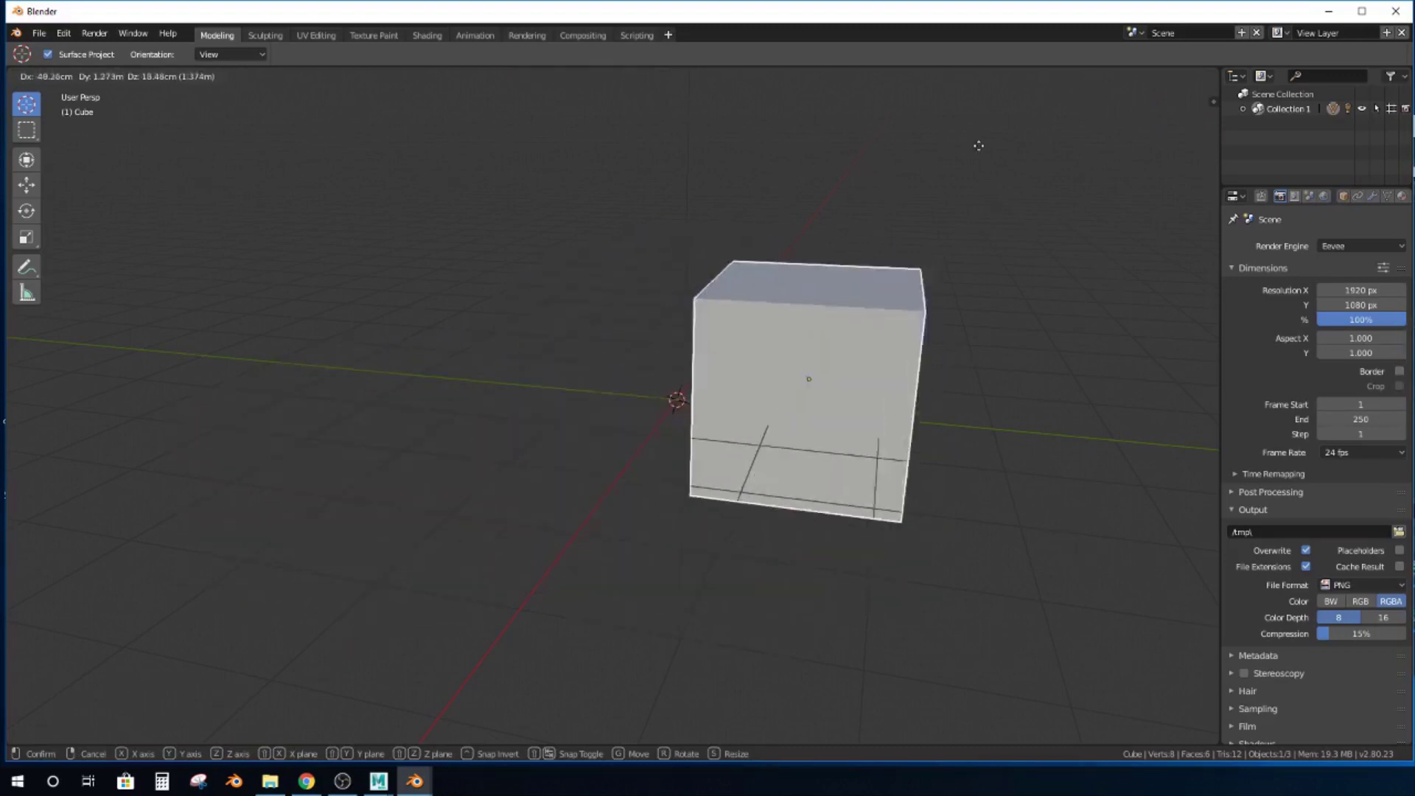
left_click(835, 224)
key("ctrl+z")
key("s")
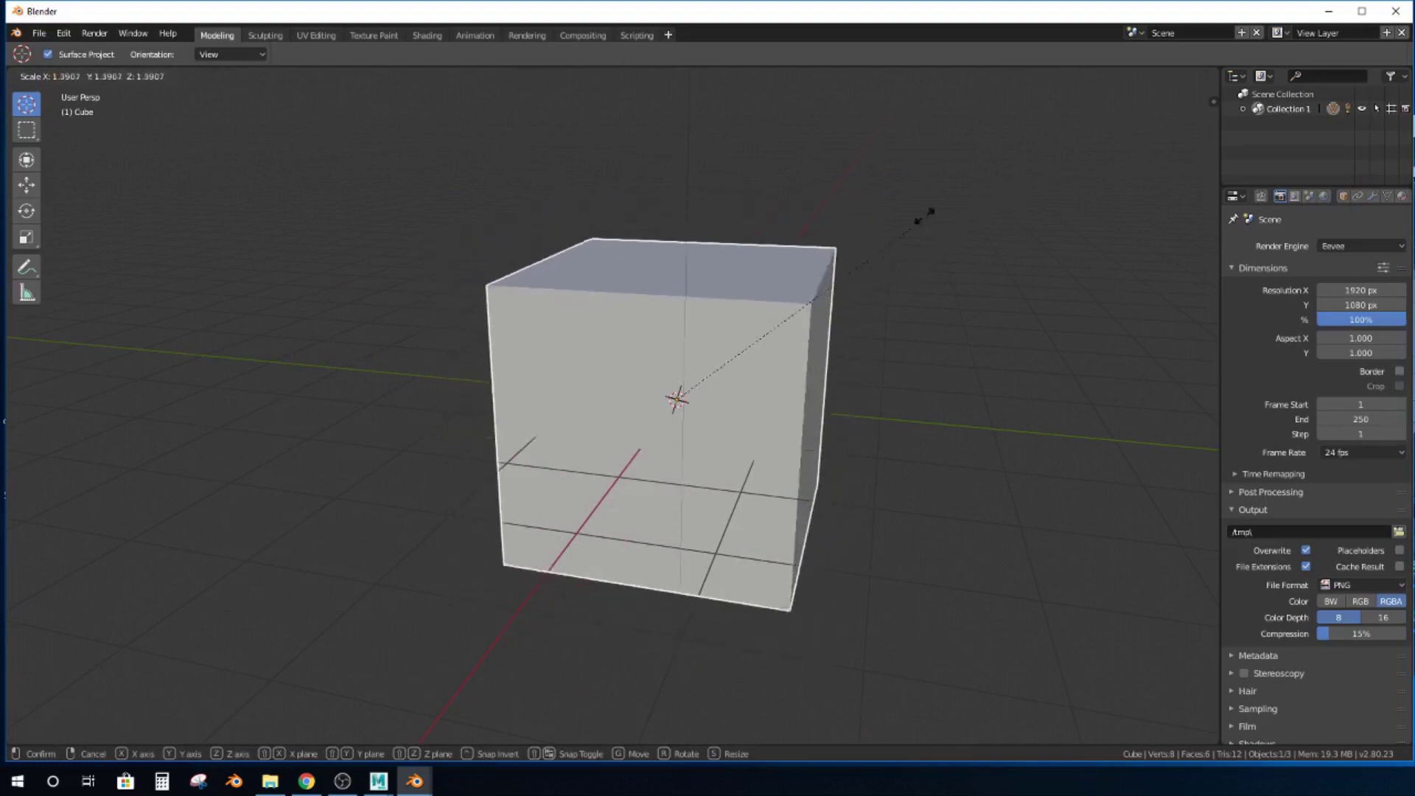
left_click(958, 158)
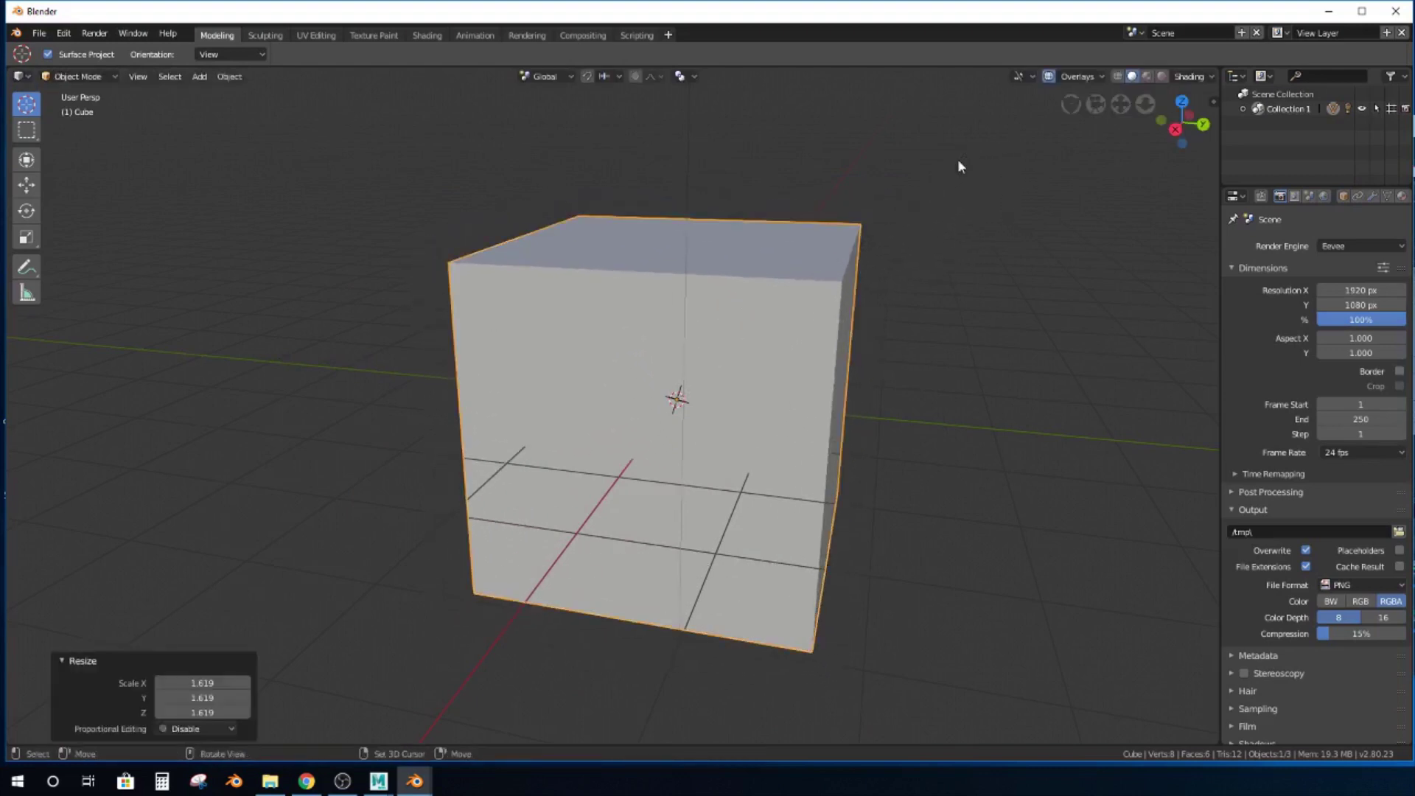
key("ctrl+z")
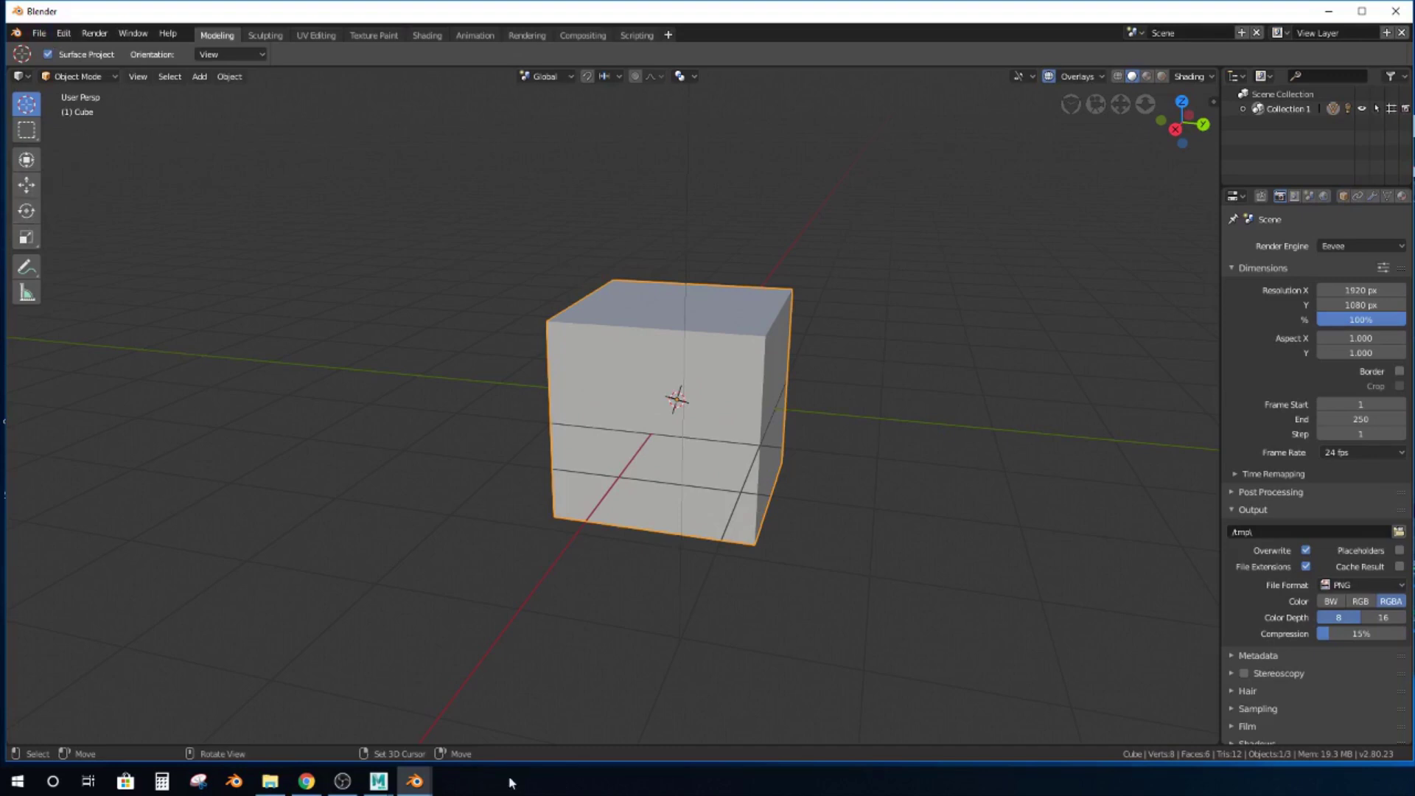
Find the rotate bindings in the input preferences, disable the 3D View Rotate entry, and close the preferences.
left_click(413, 782)
left_click(478, 733)
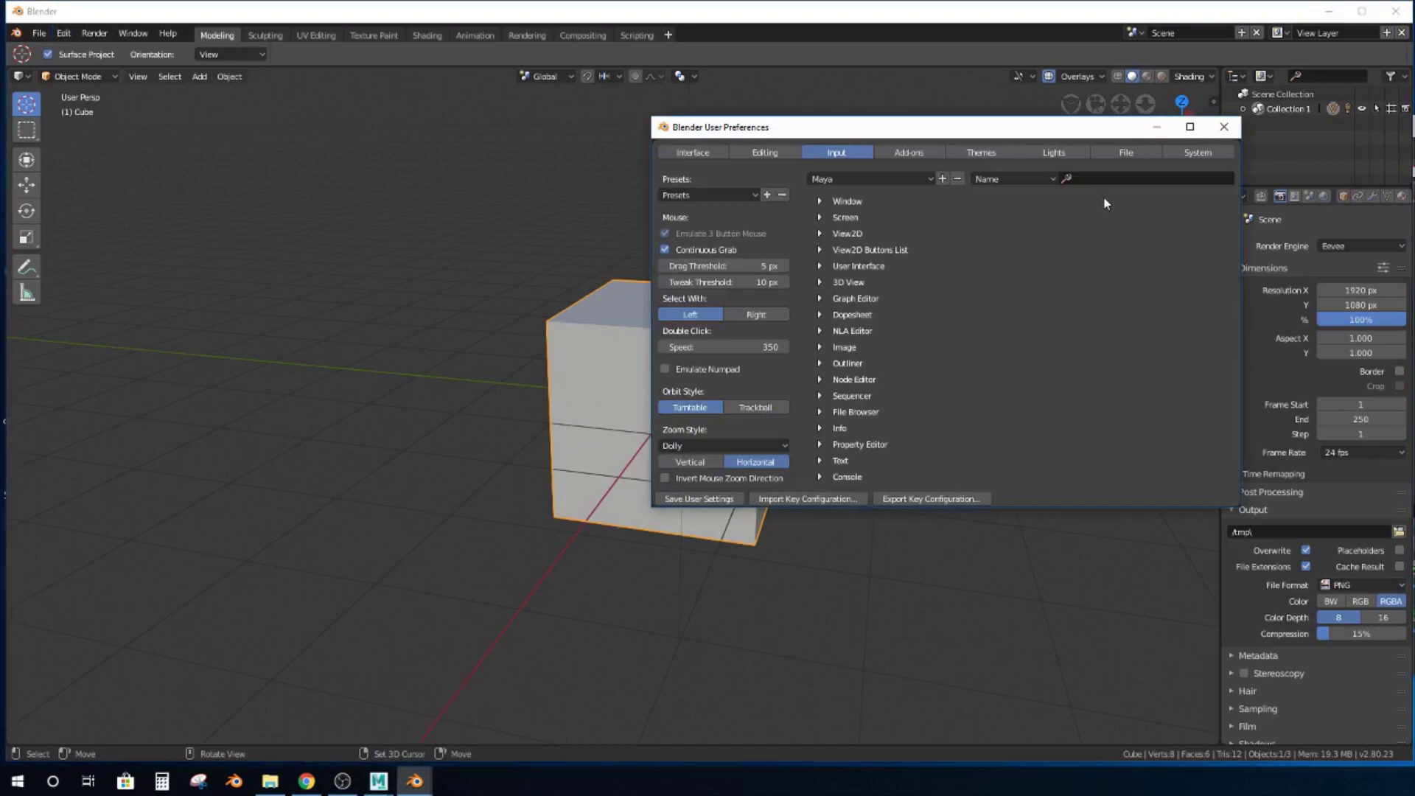
left_click(1093, 177)
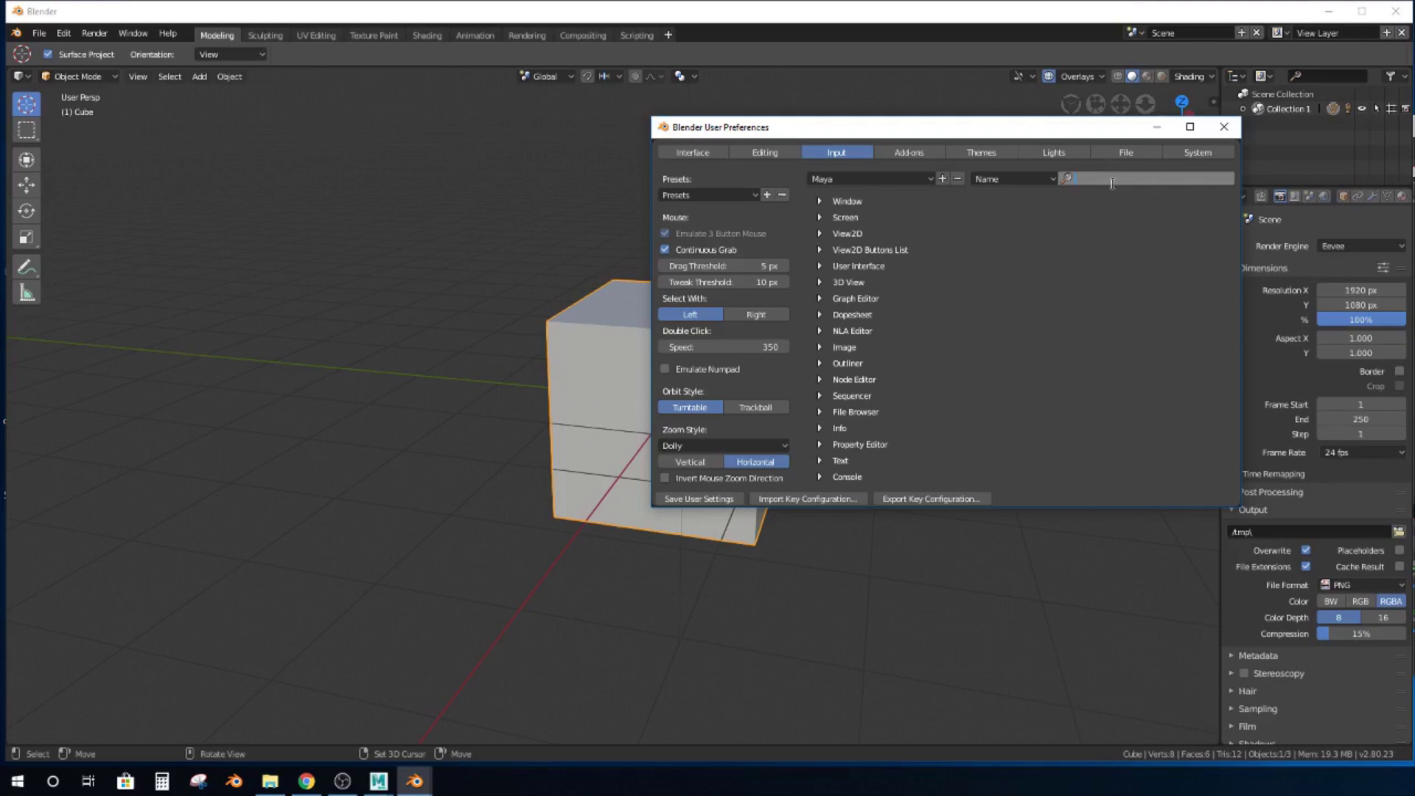
type("rotate")
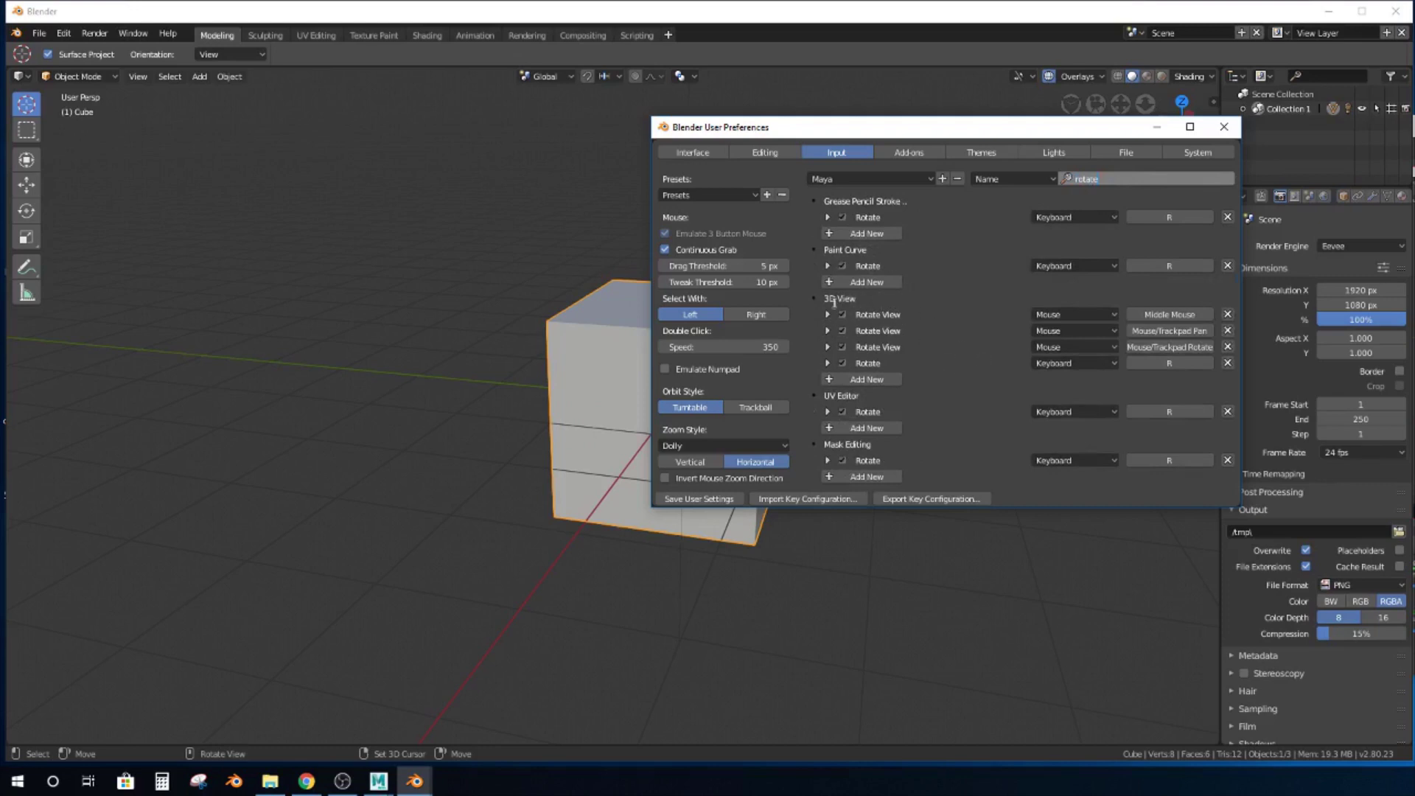
left_click(842, 363)
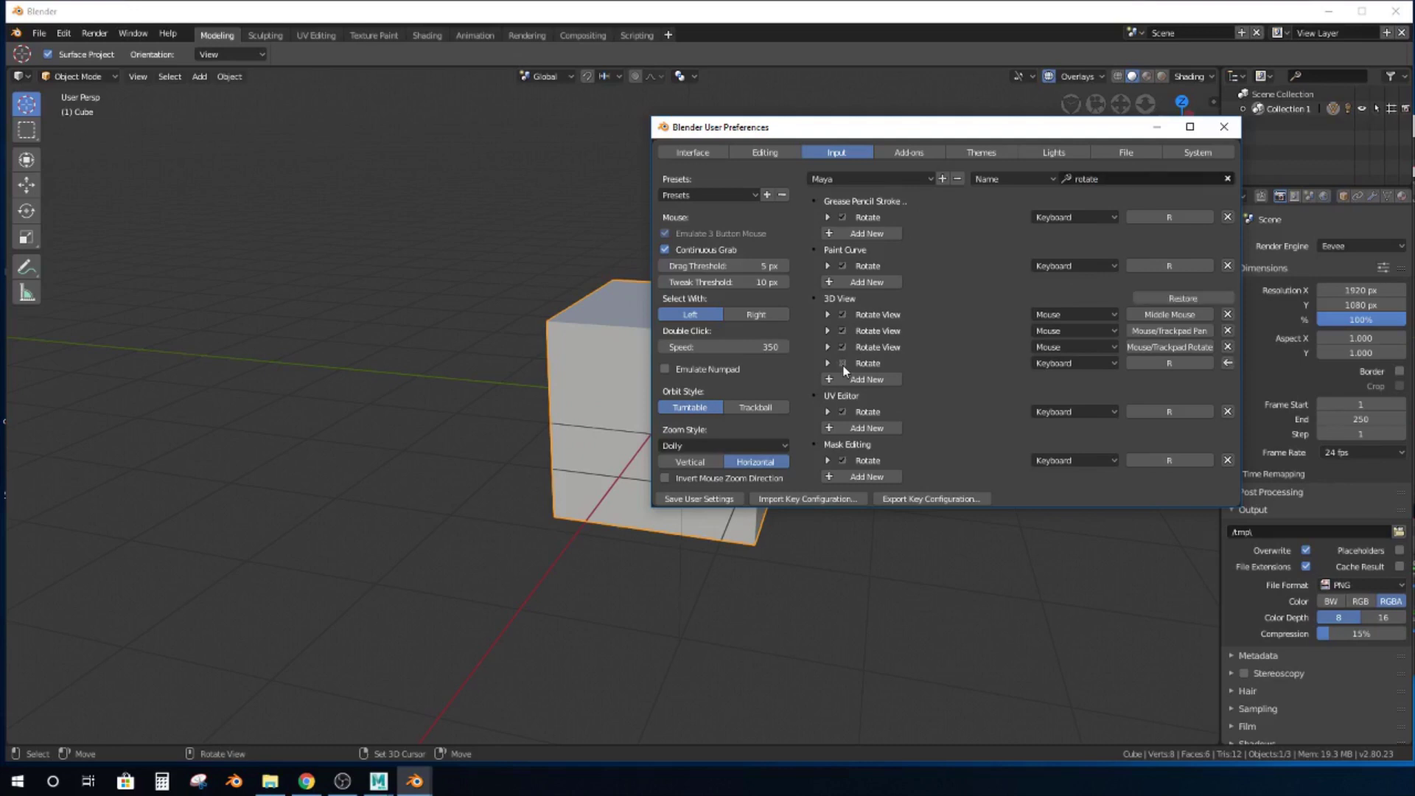
left_click(1225, 127)
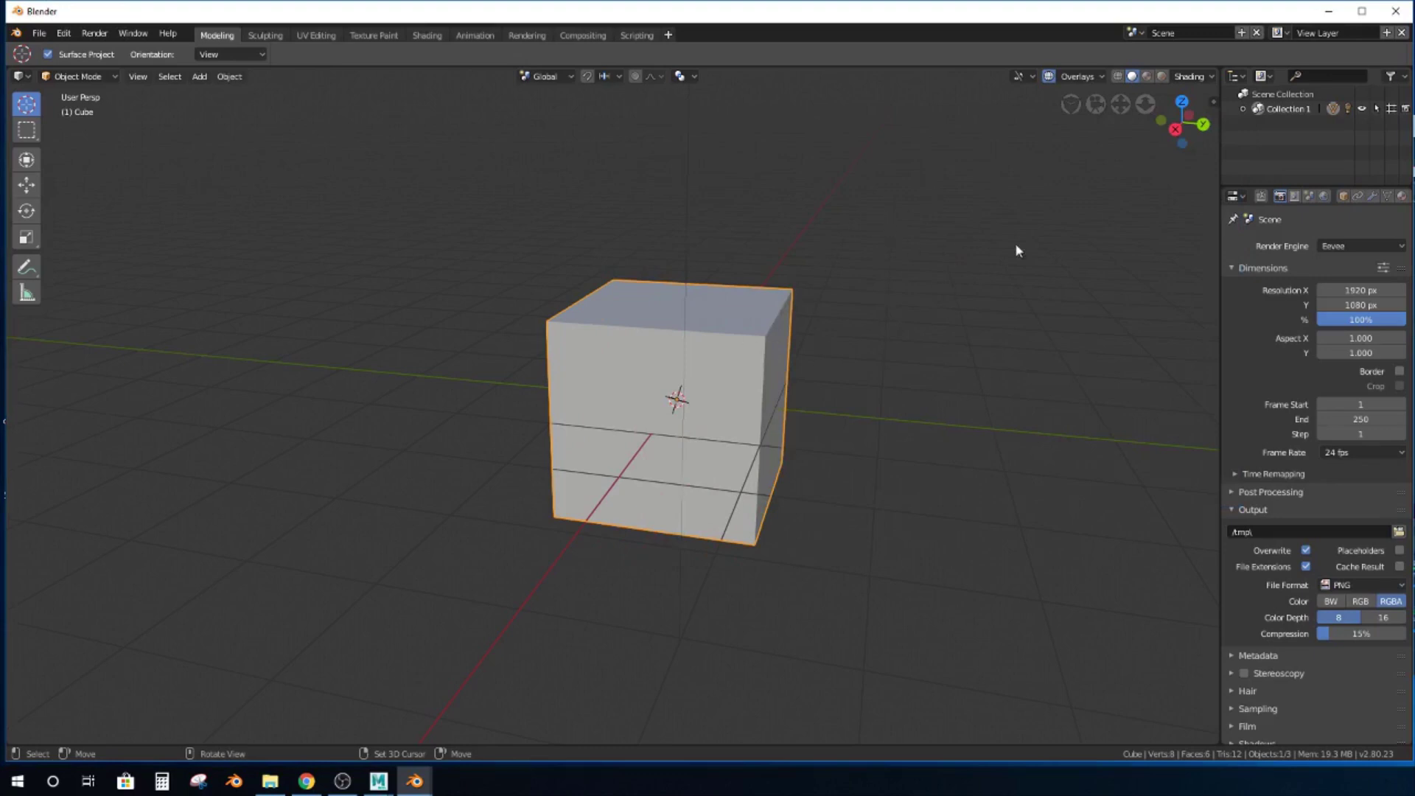
Assign E as the shortcut for the Rotate tool.
right_click(35, 219)
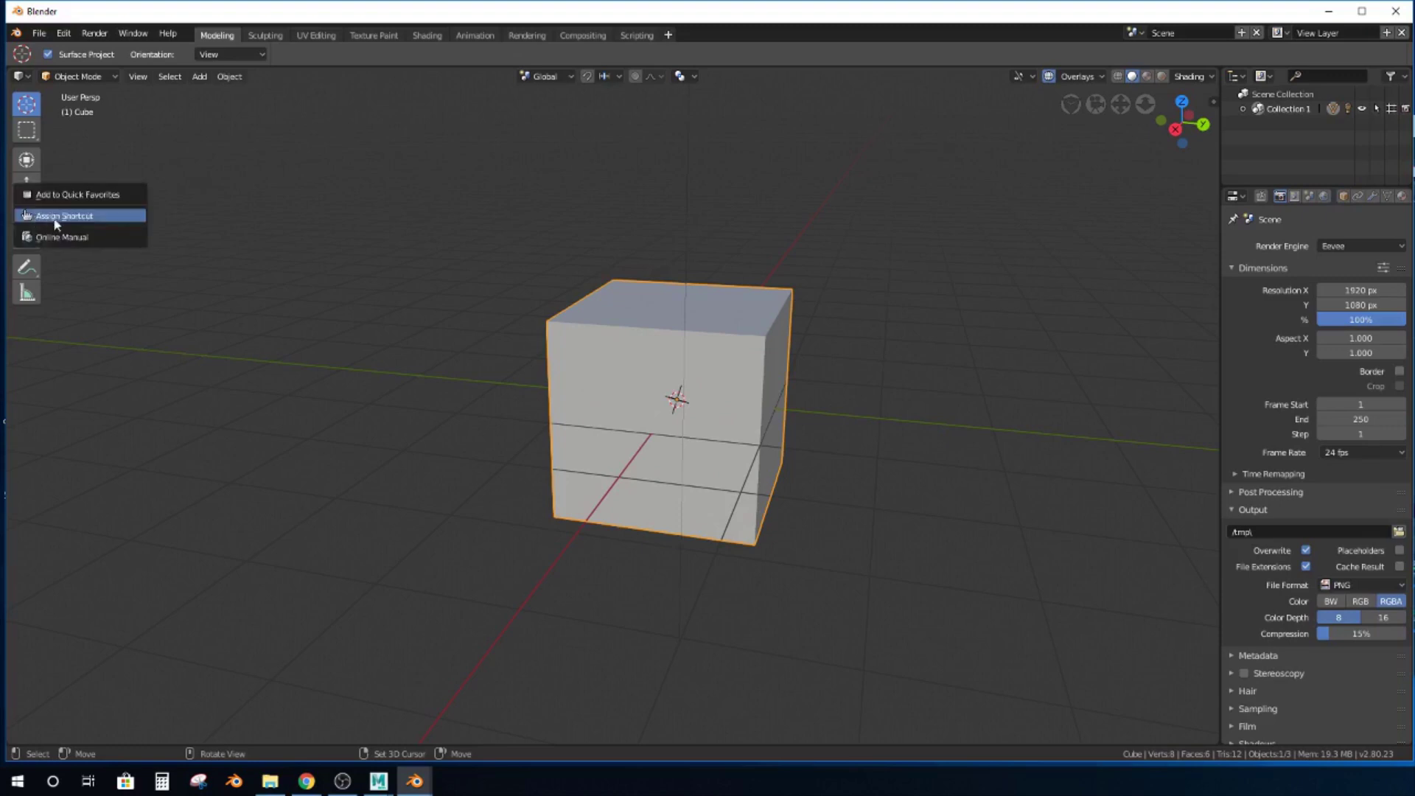
left_click(56, 221)
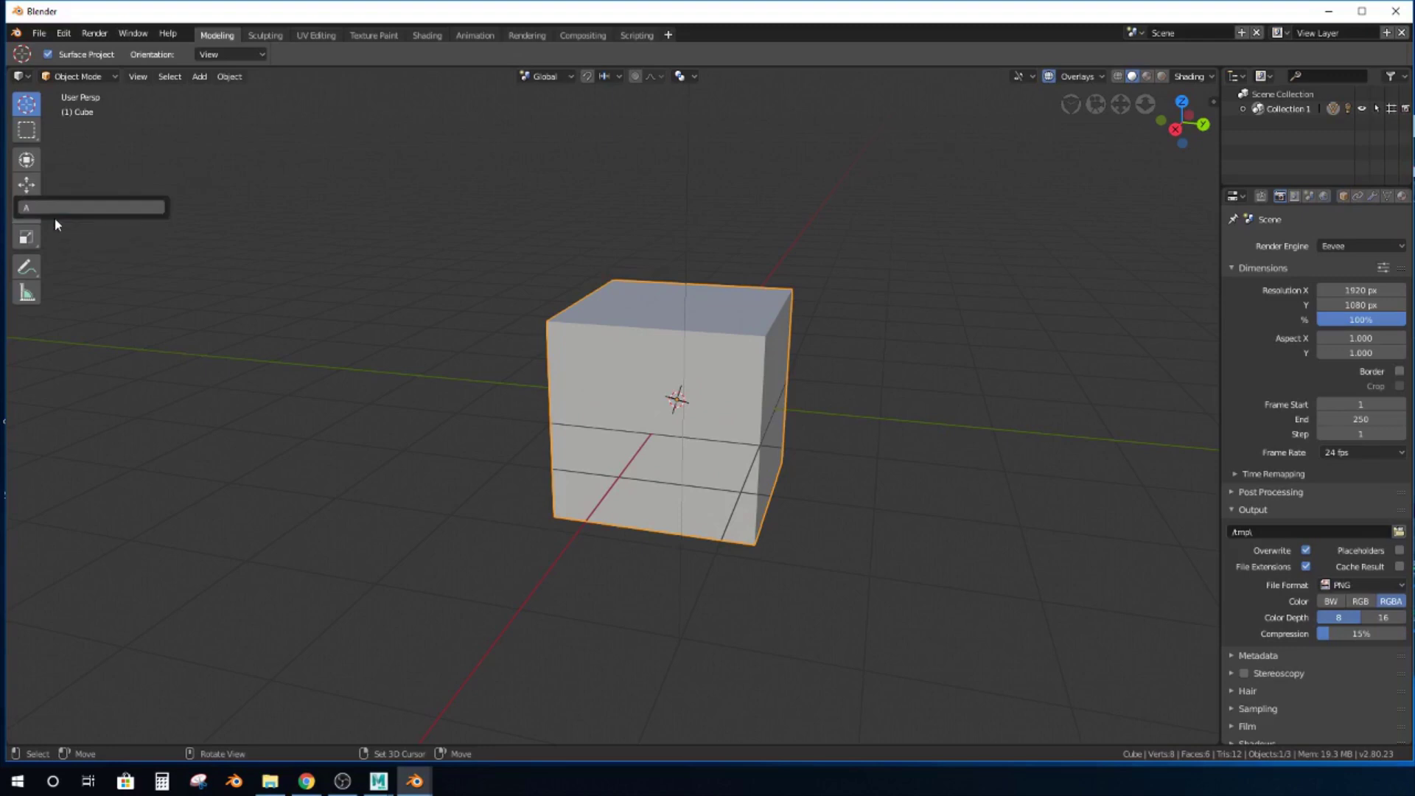
left_click(57, 210)
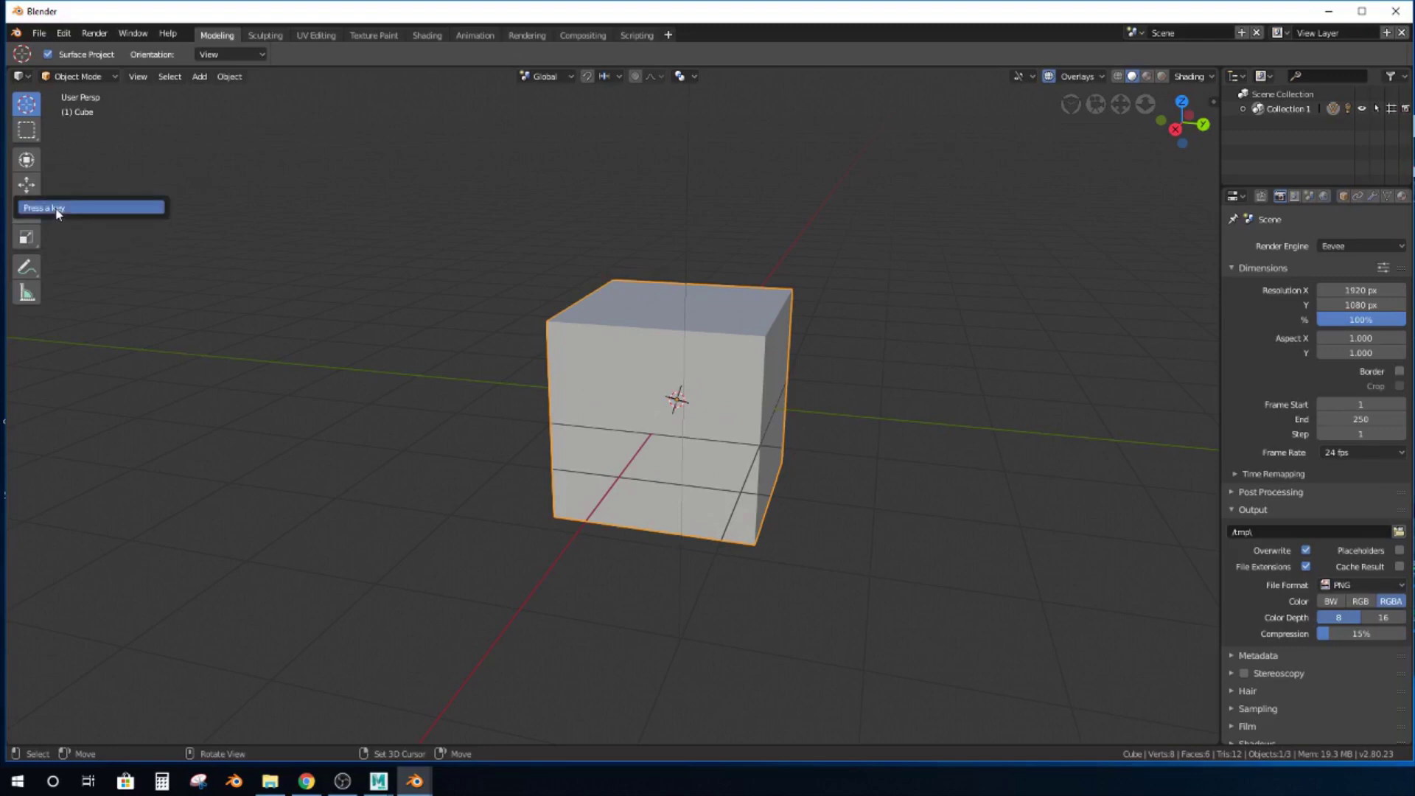
key("e")
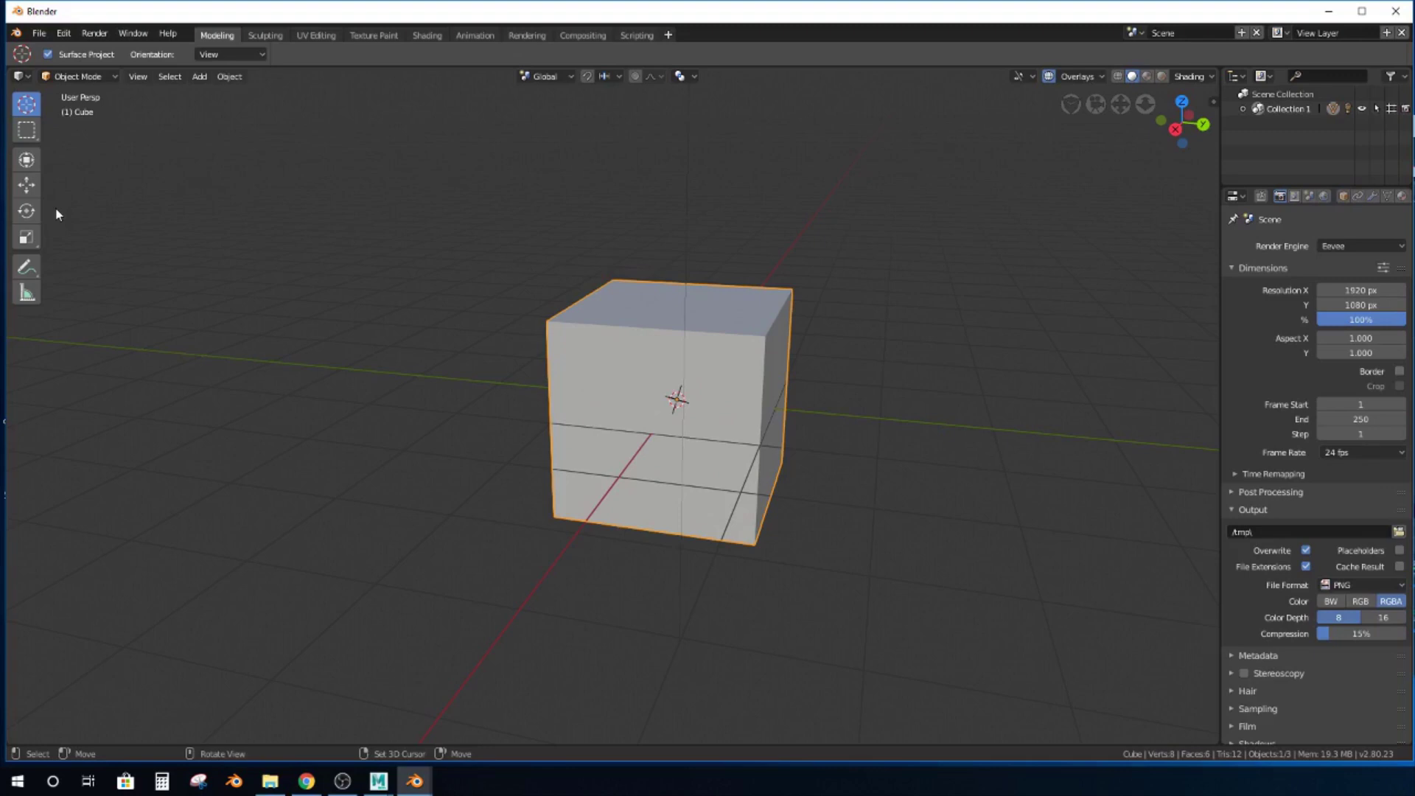
Activate the Rotate tool with its new shortcut, rotate the cube about 52.3° around X, and undo the rotation.
key("e")
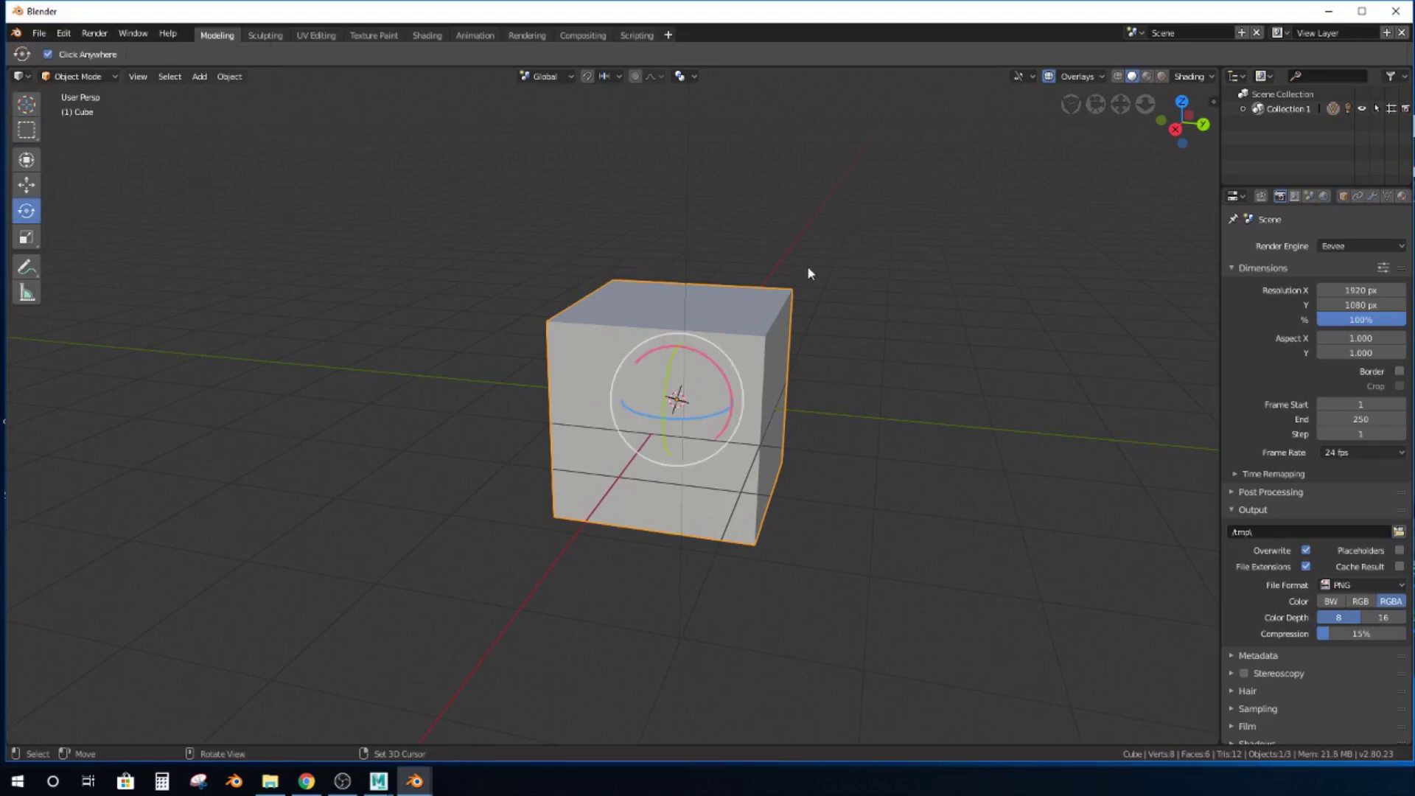
left_click_drag(706, 363, 660, 311)
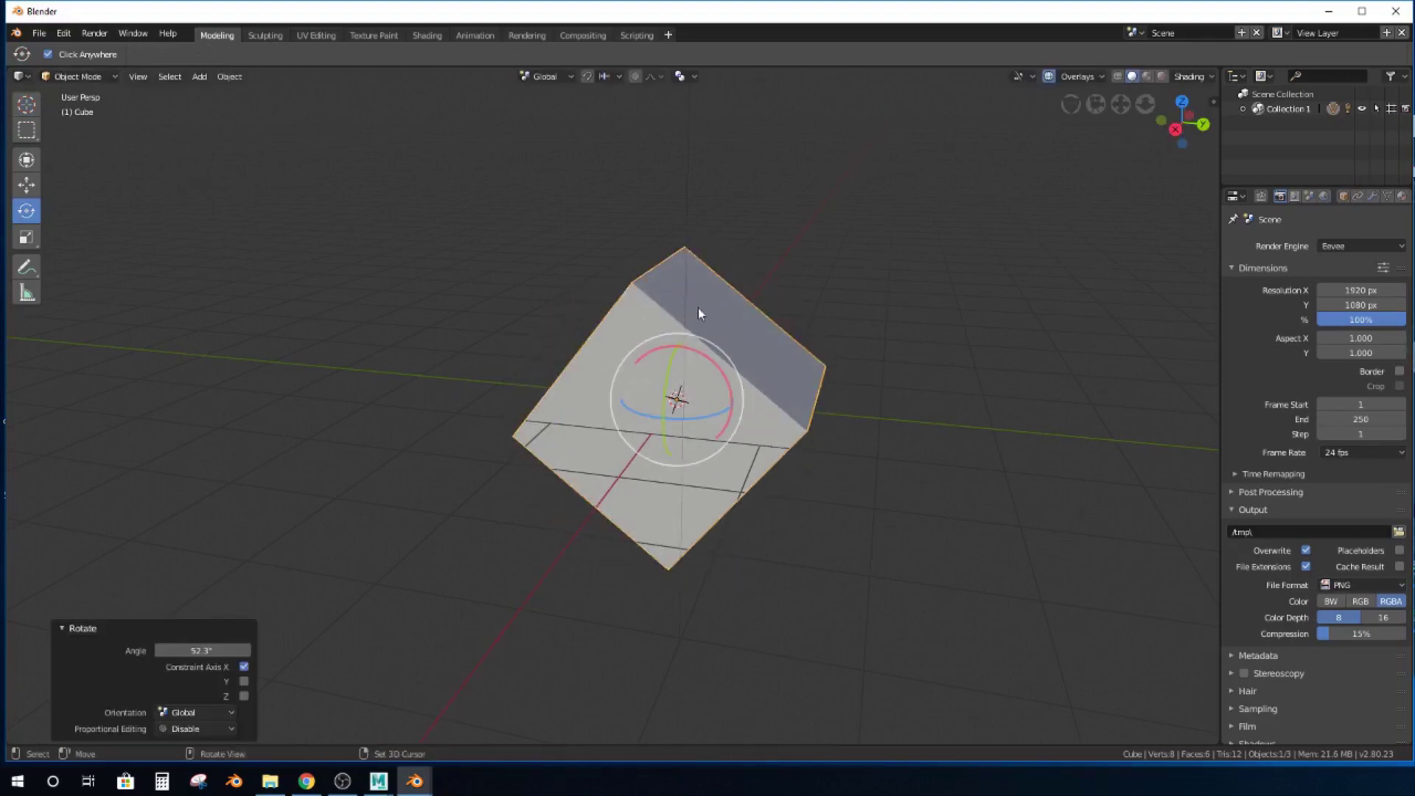
key("ctrl+z")
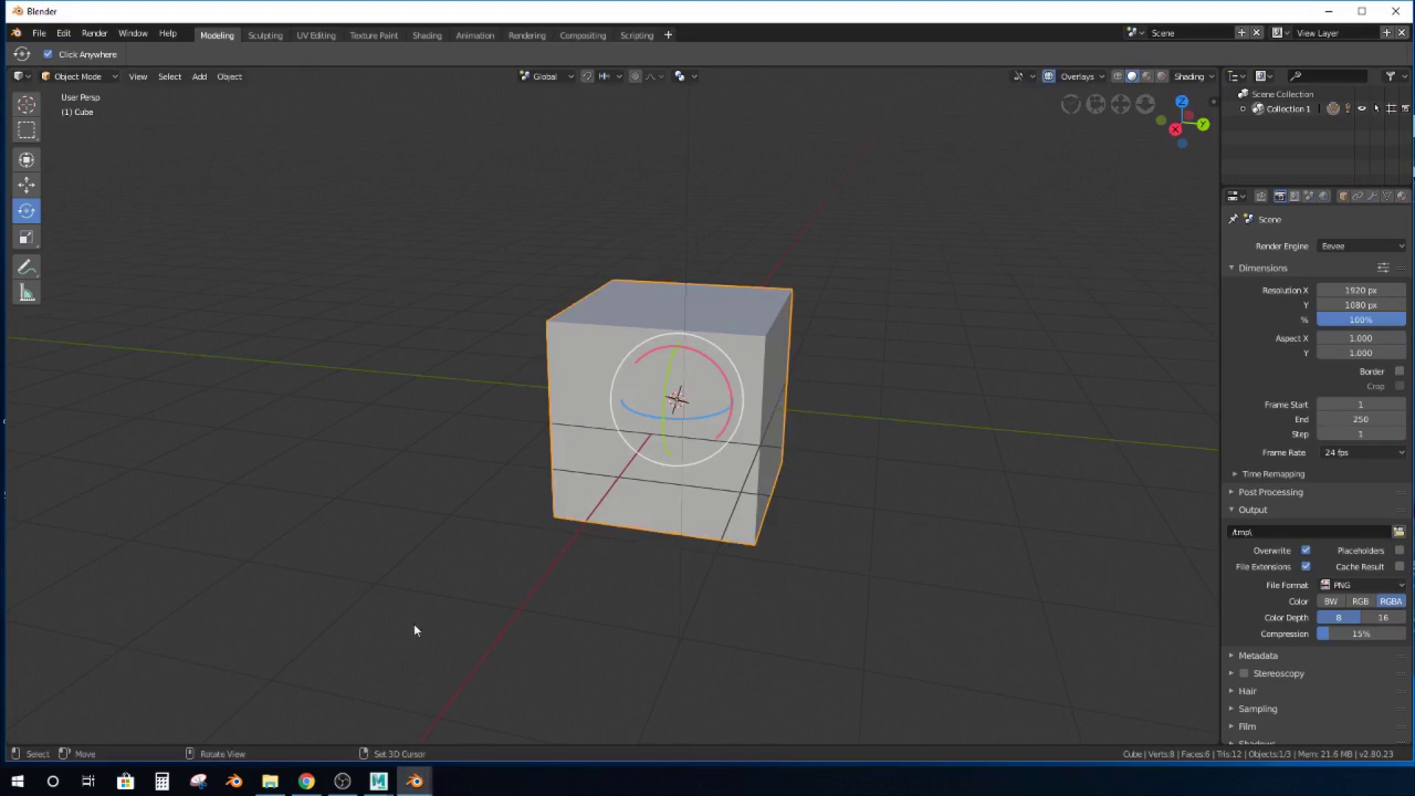
Search the input preferences for "scale" and look through the bindings for a 3D View scale entry.
mouse_move(415, 781)
left_click(468, 726)
left_click(1113, 175)
type("scale")
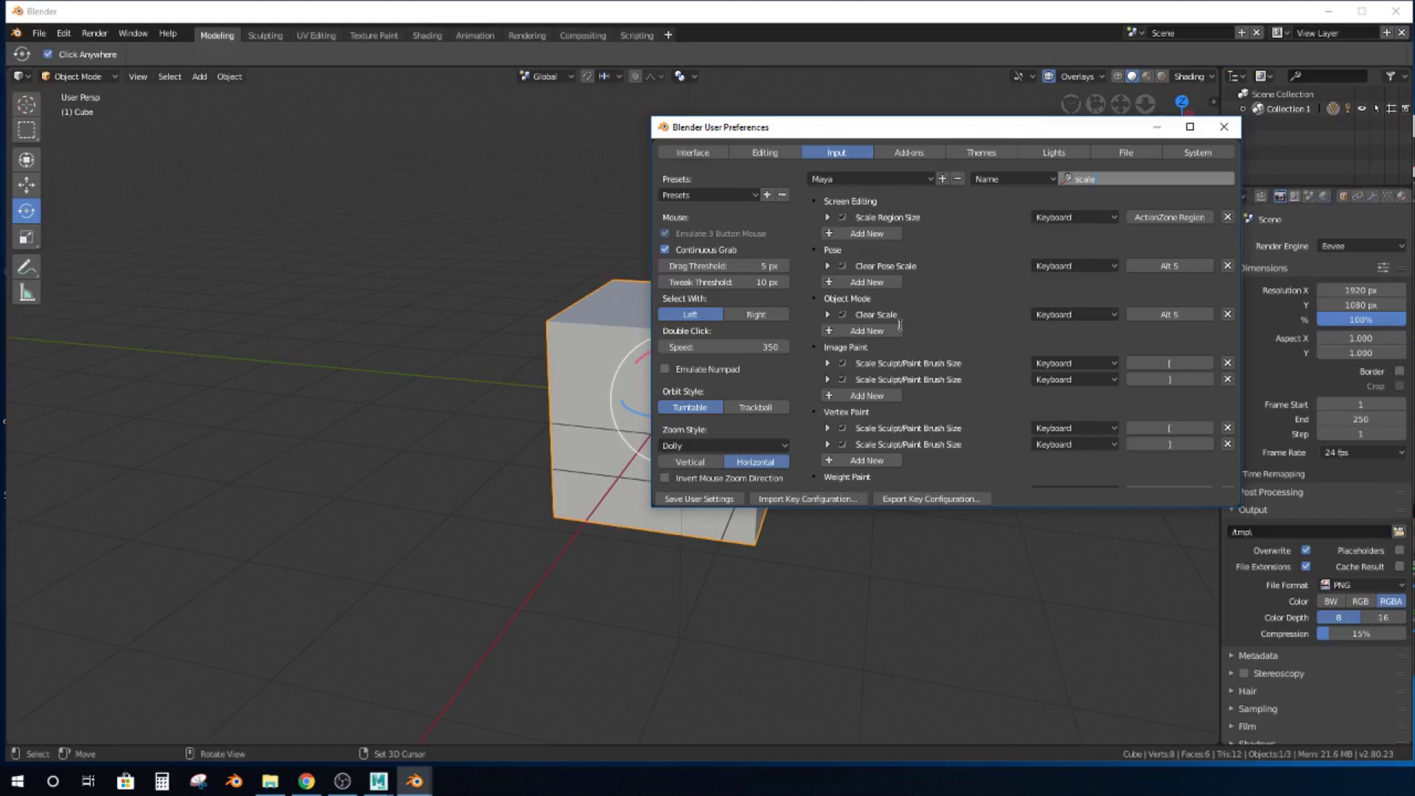
scroll(956, 285, "down", 5)
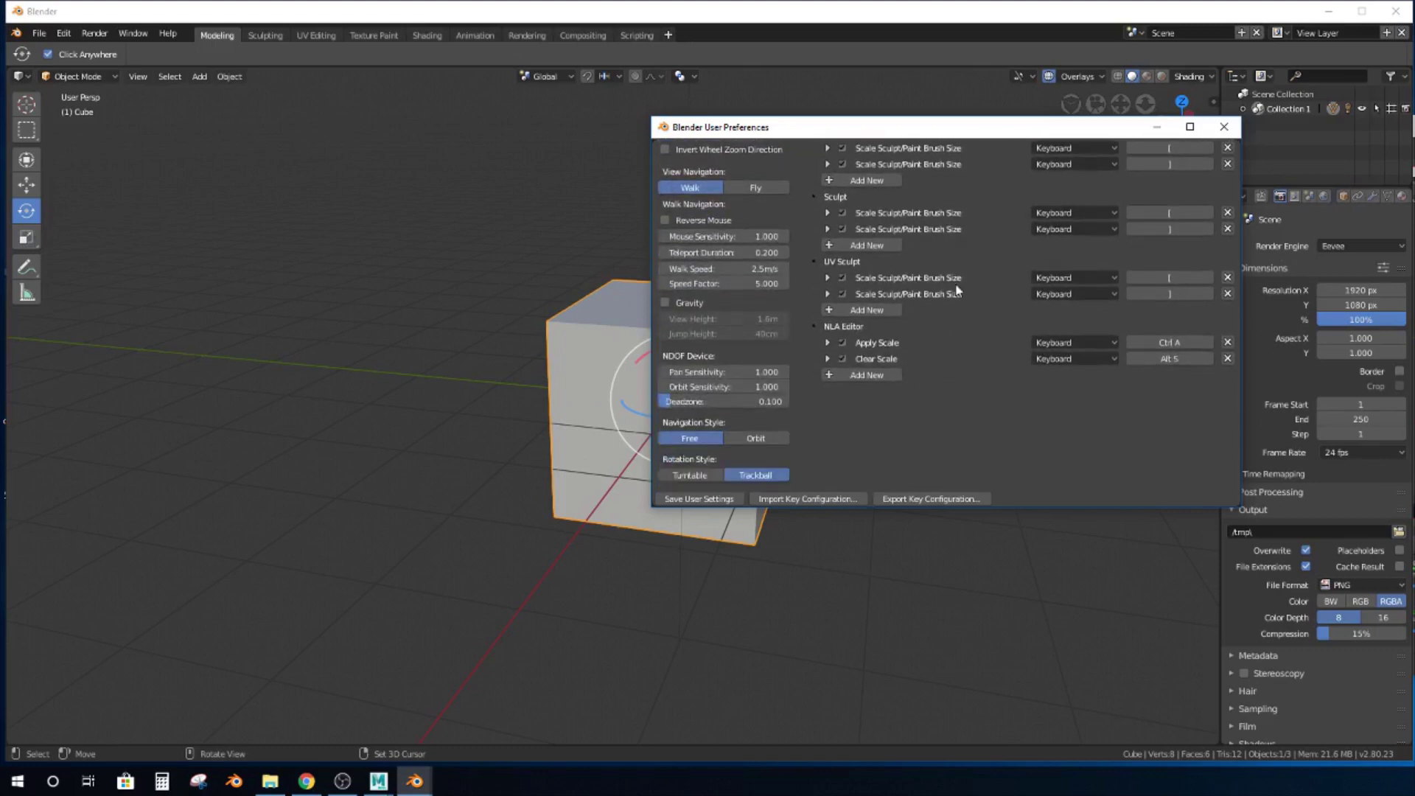
scroll(956, 289, "up", 5)
Search the key bindings for "resize", check the 3D View Resize entry, and return to the main window.
left_click(1115, 177)
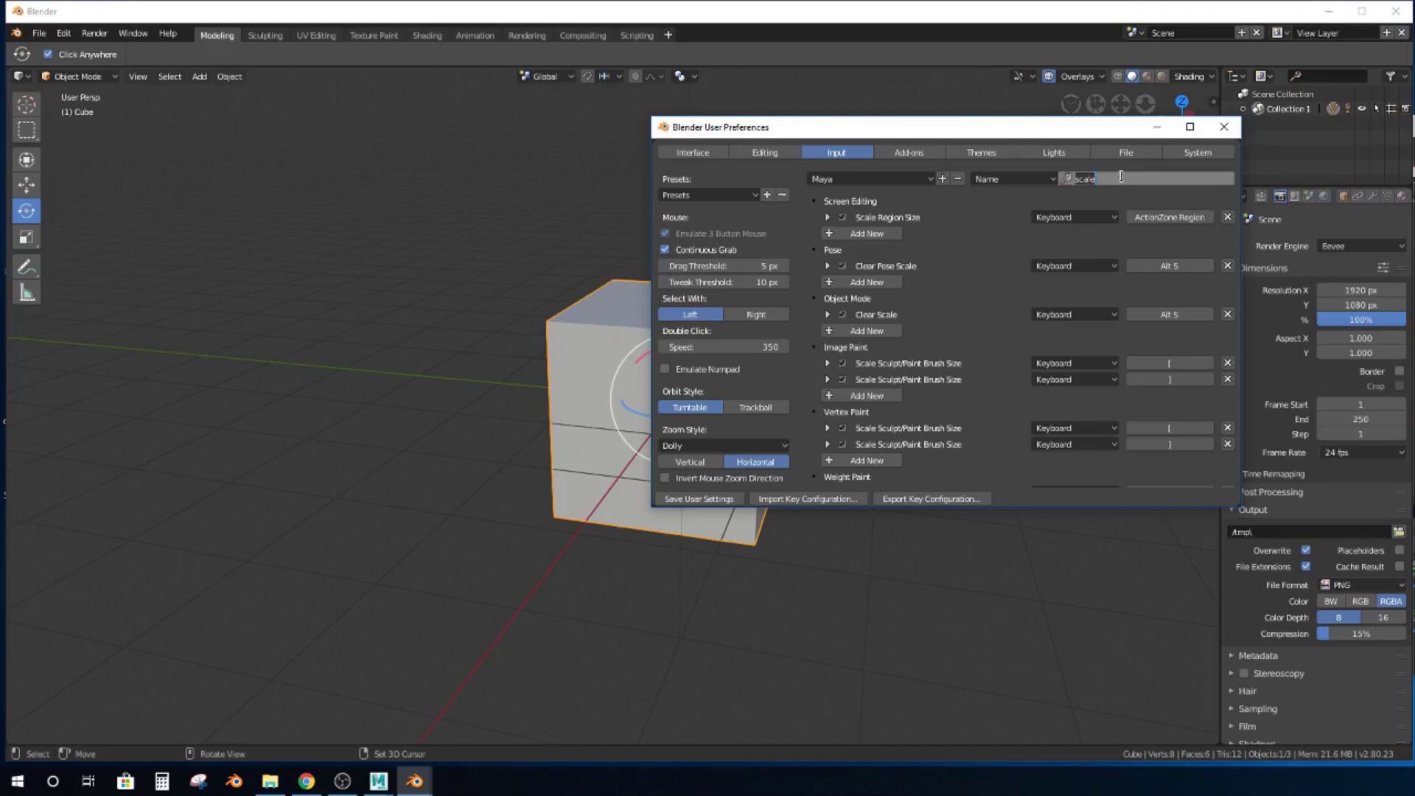
key("BackSpace")
type("resize")
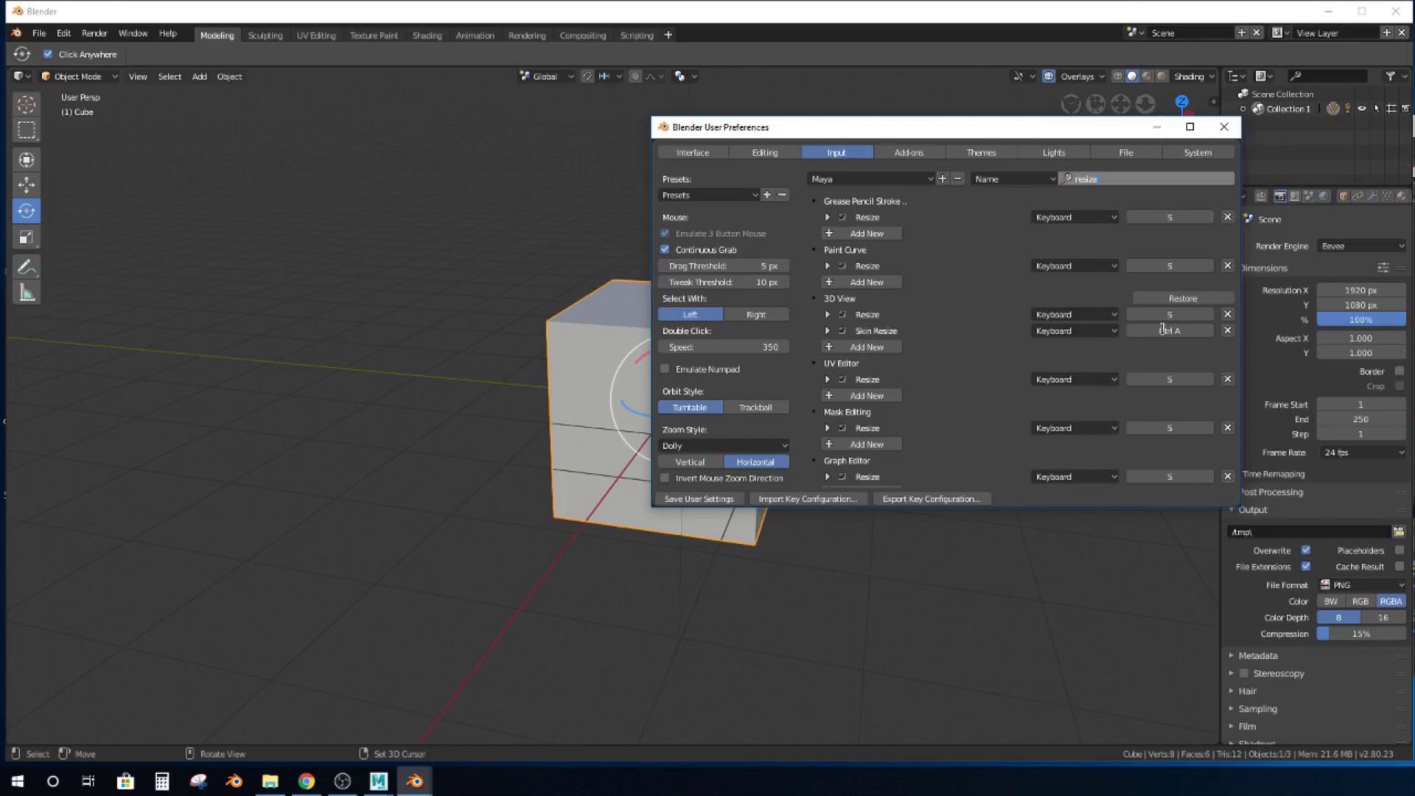
left_click(1188, 314)
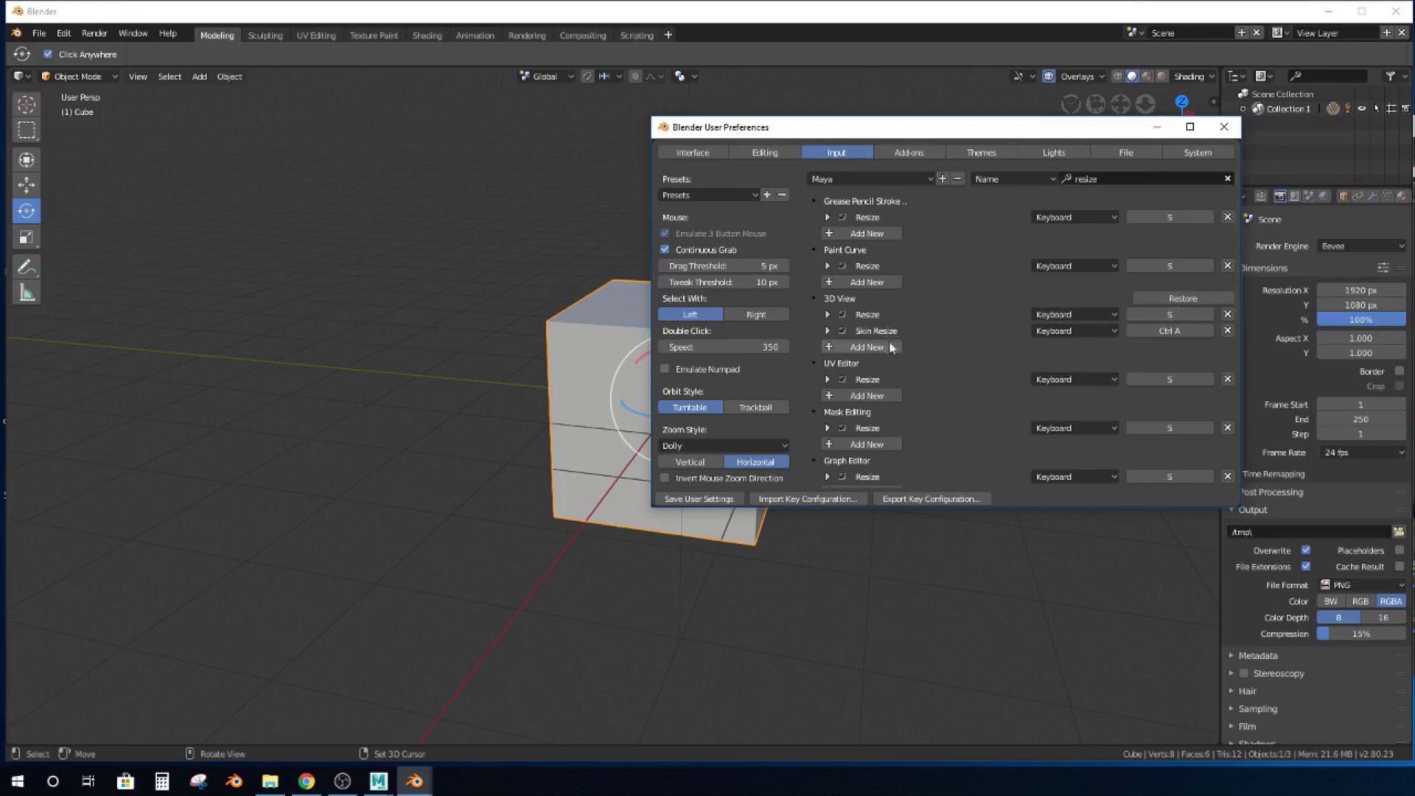
left_click(769, 15)
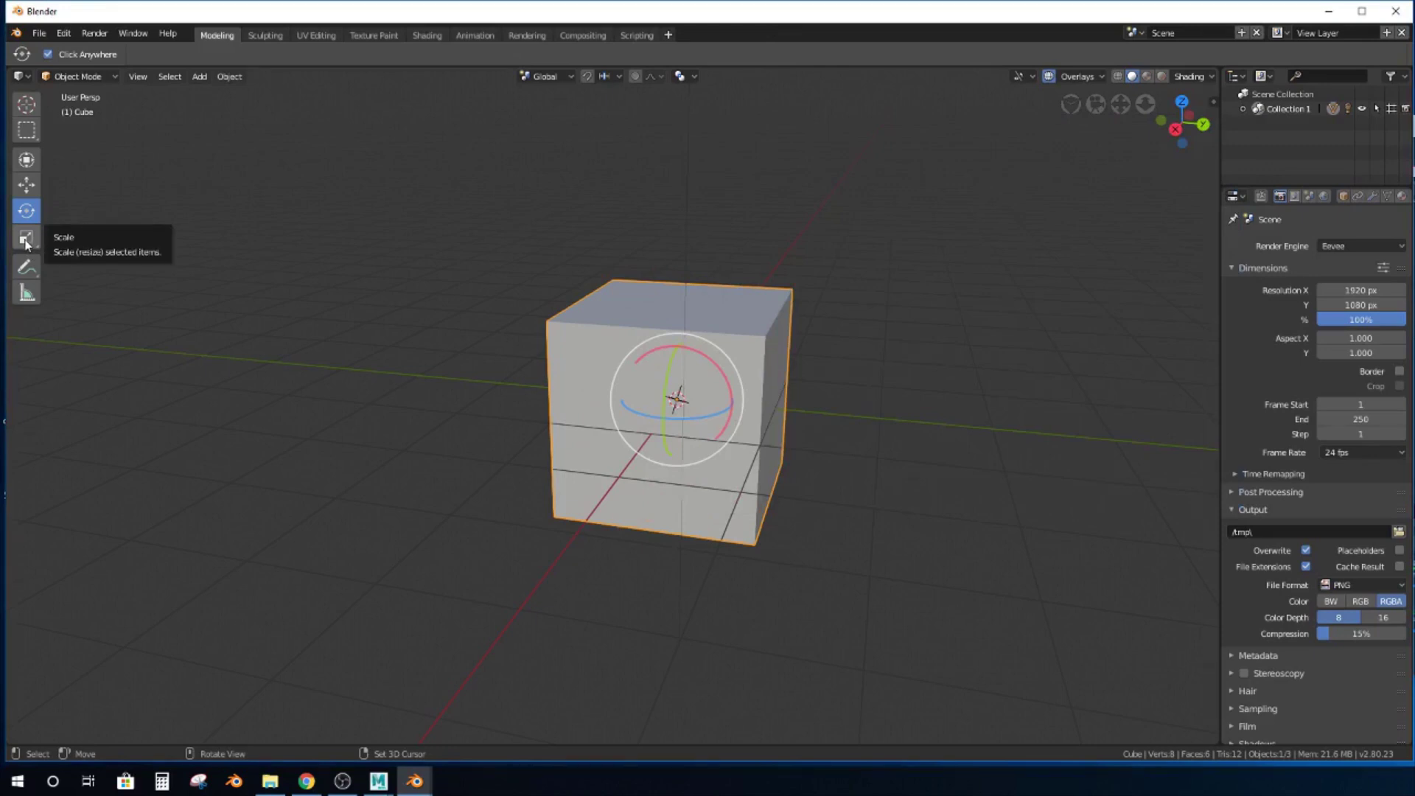
Assign R as the shortcut for the Scale tool and try the new shortcut in the viewport.
right_click(26, 243)
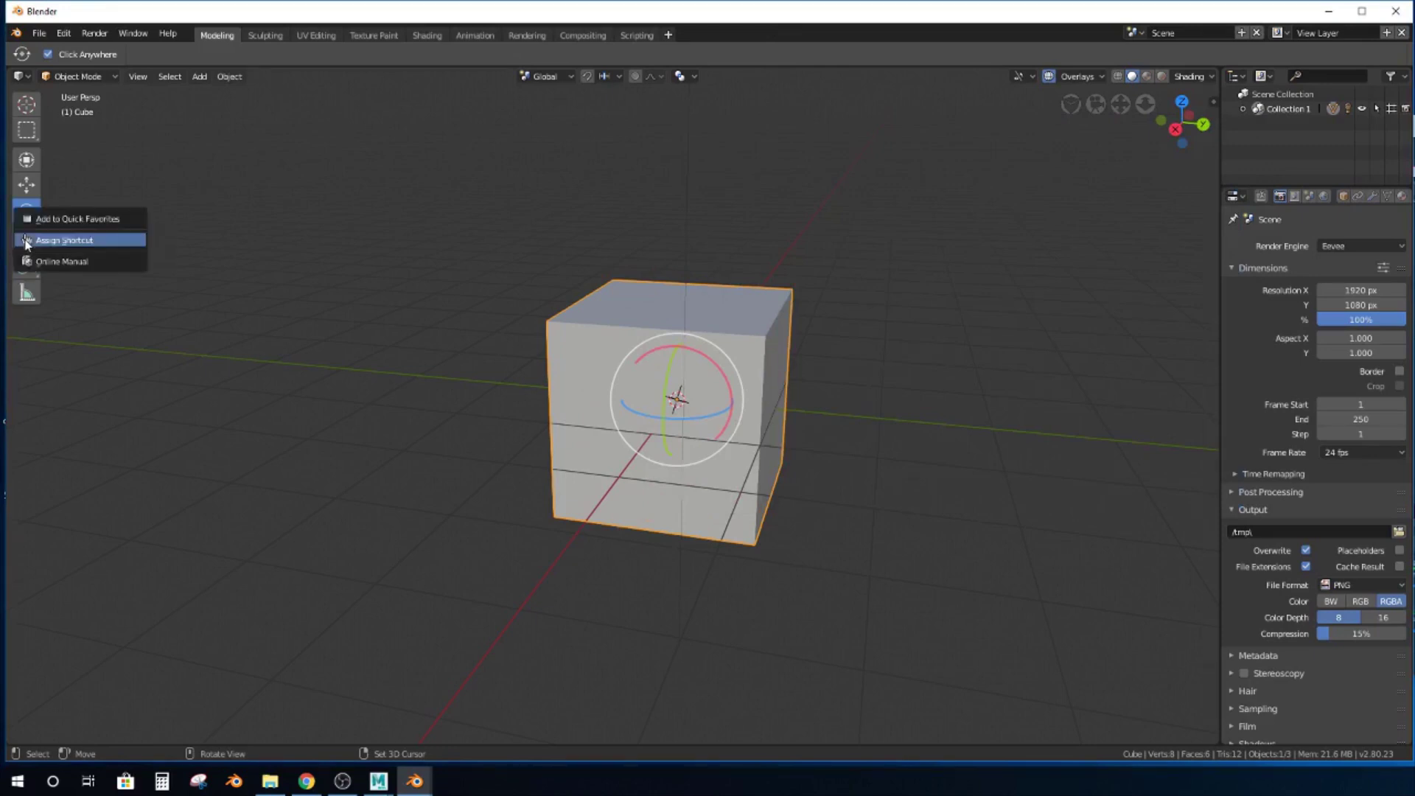
left_click(50, 241)
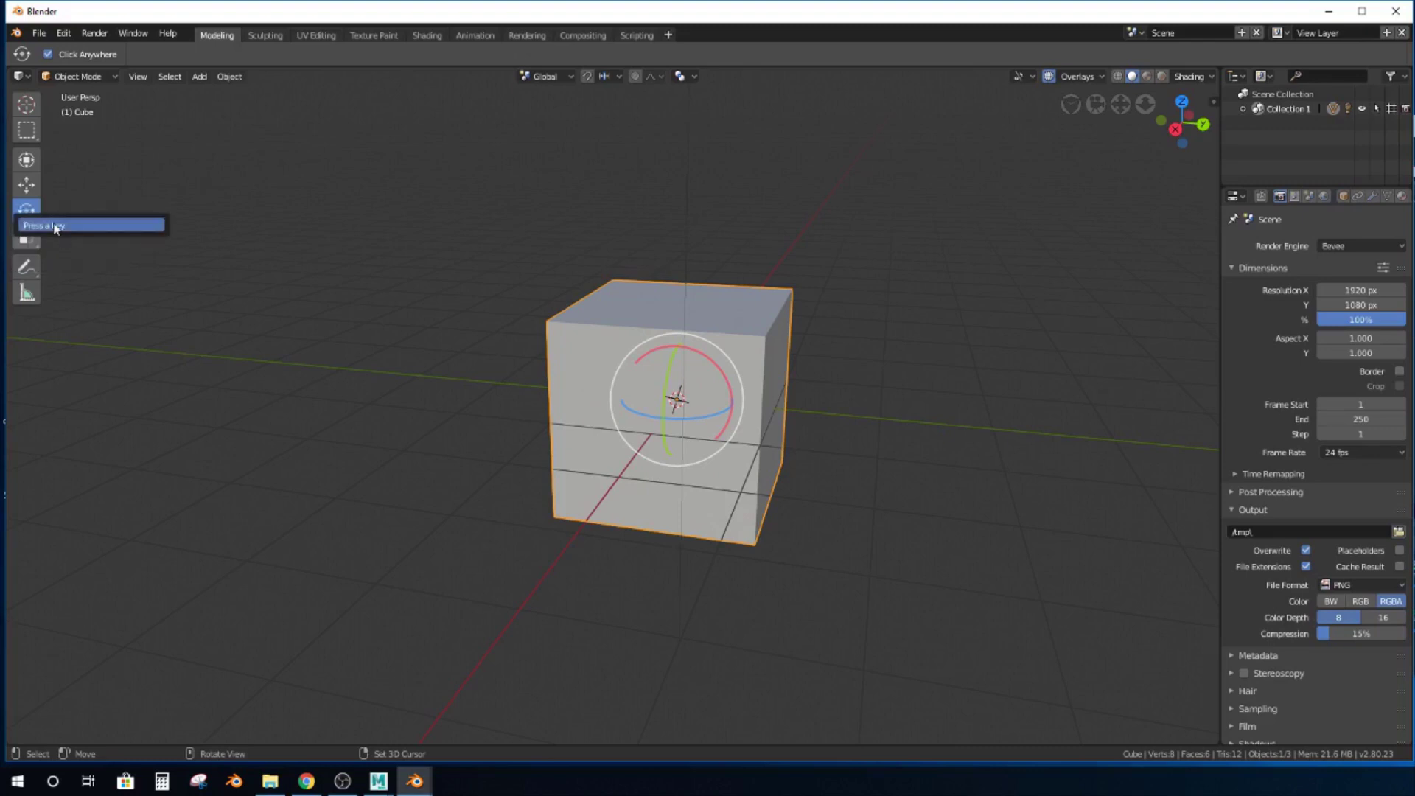
key("r")
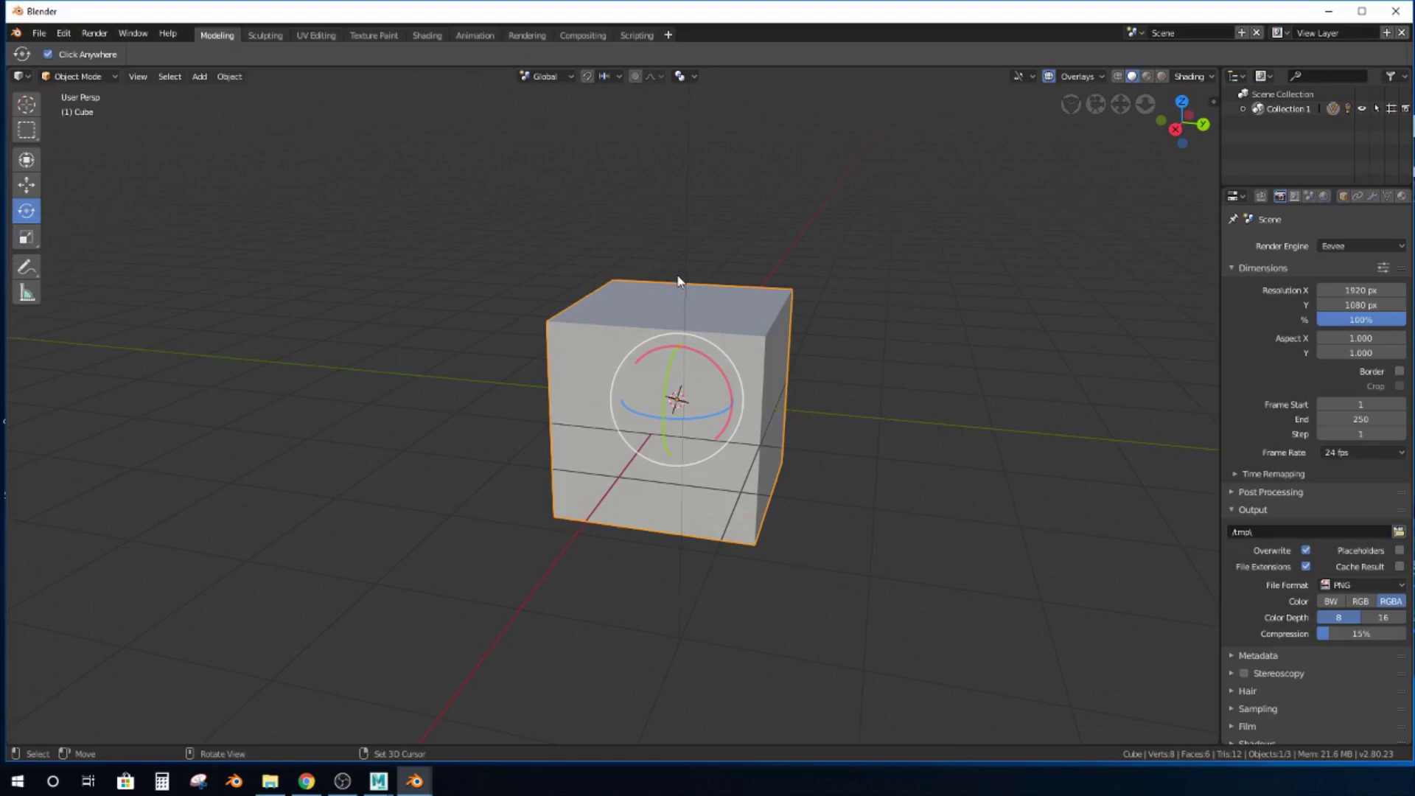
key("r")
key("r")
key("r")
key("r")
key("r")
key("r")
key("r")
key("r")
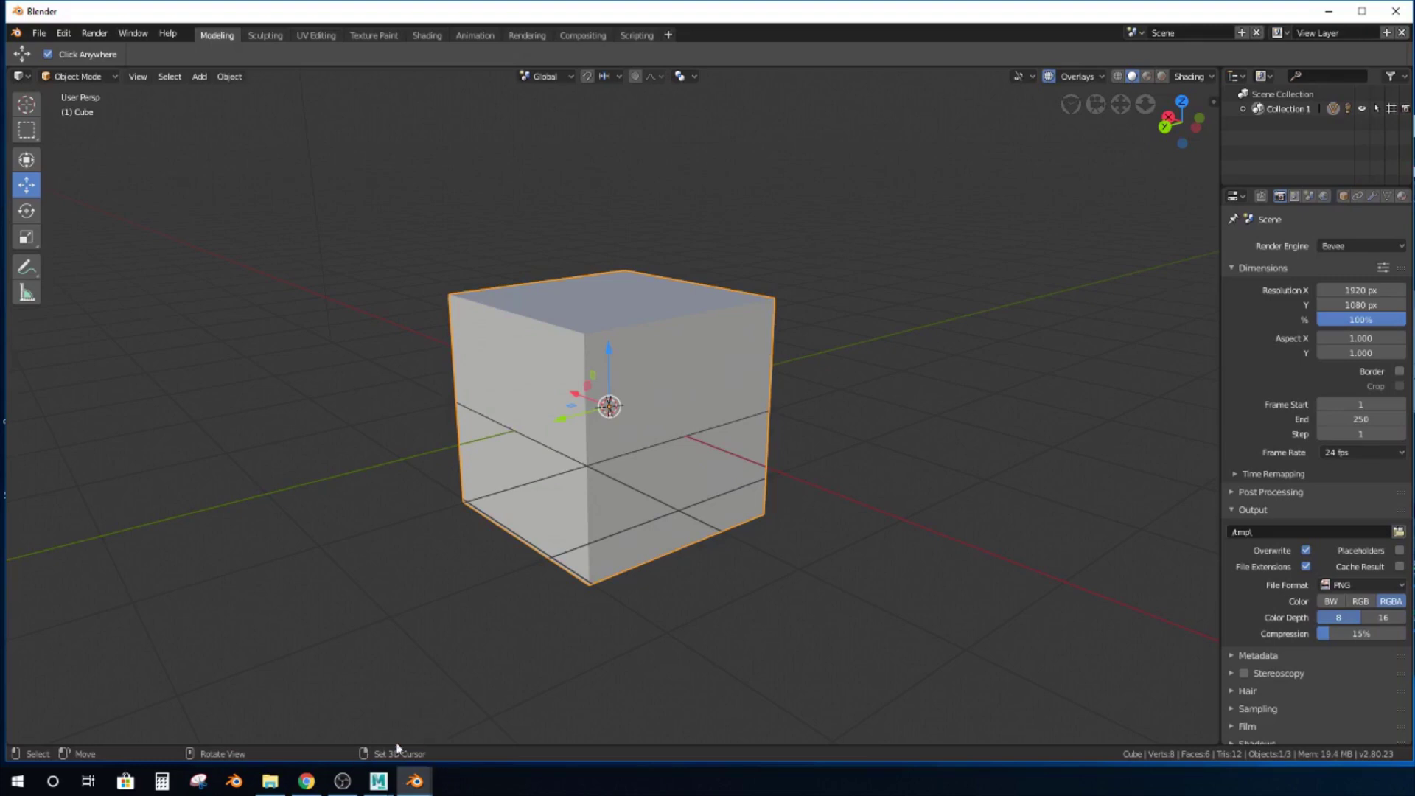
Search the input preferences for "move" and look through the listed bindings for a 3D View move entry.
mouse_move(414, 782)
left_click(467, 727)
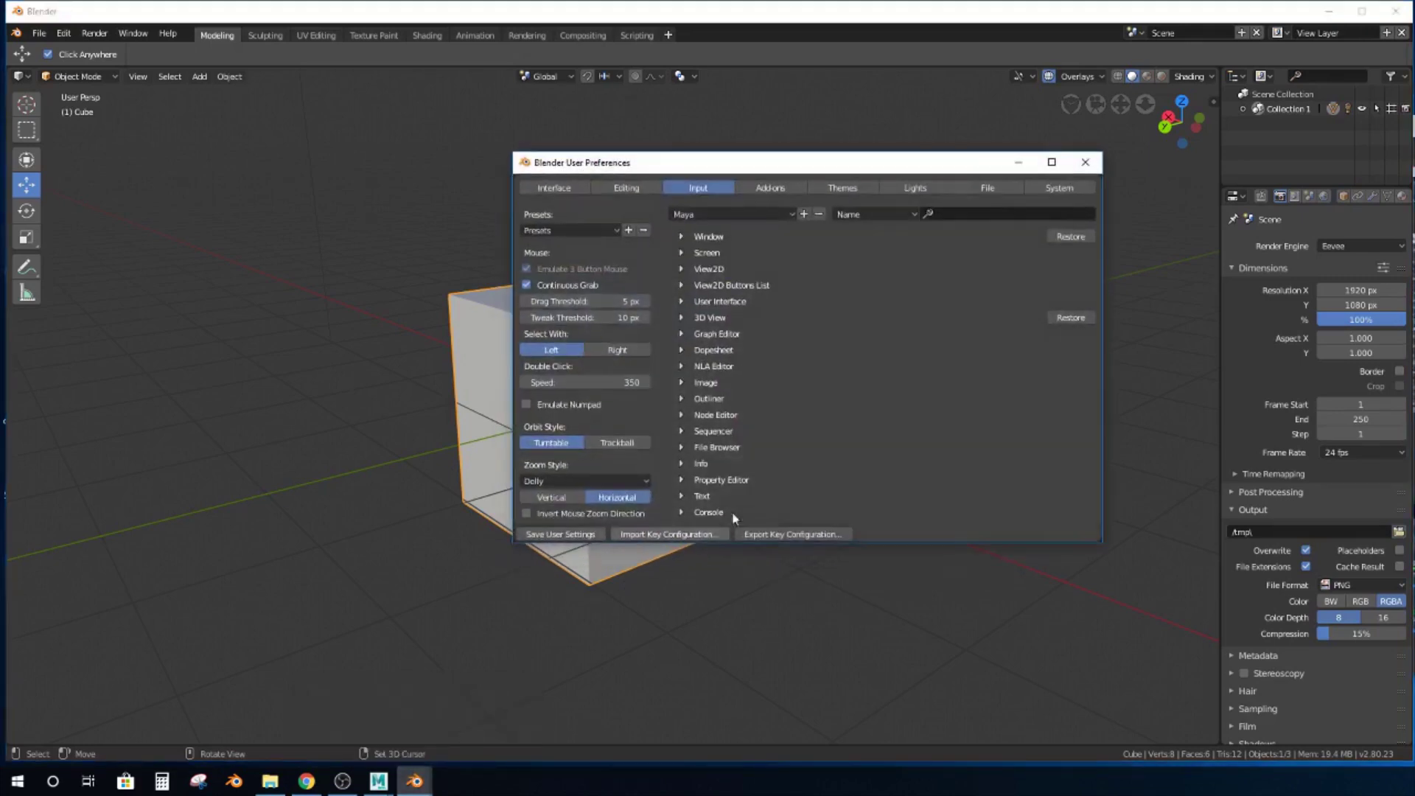
left_click_drag(926, 163, 946, 220)
left_click(964, 274)
type("move")
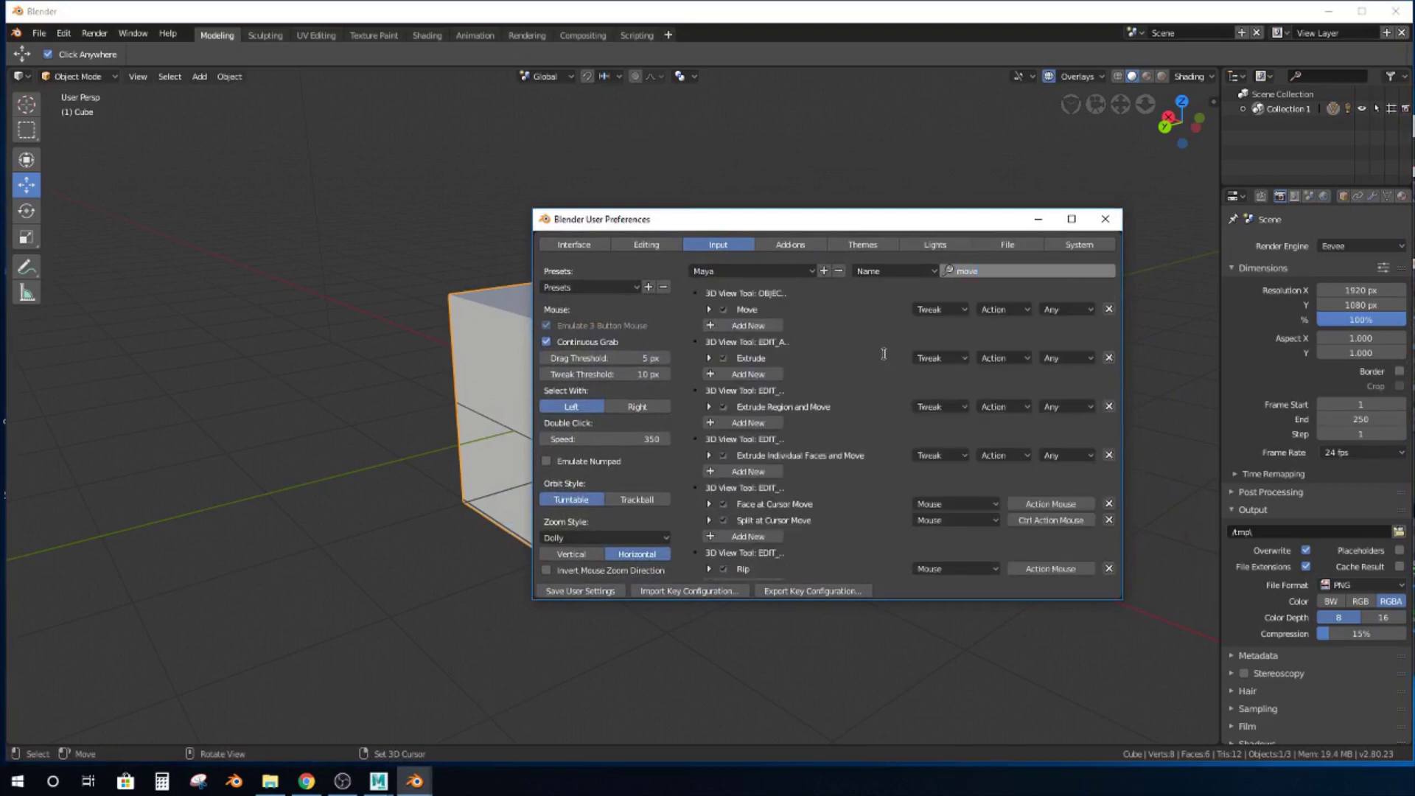
scroll(821, 434, "down", 15)
scroll(811, 424, "up", 15)
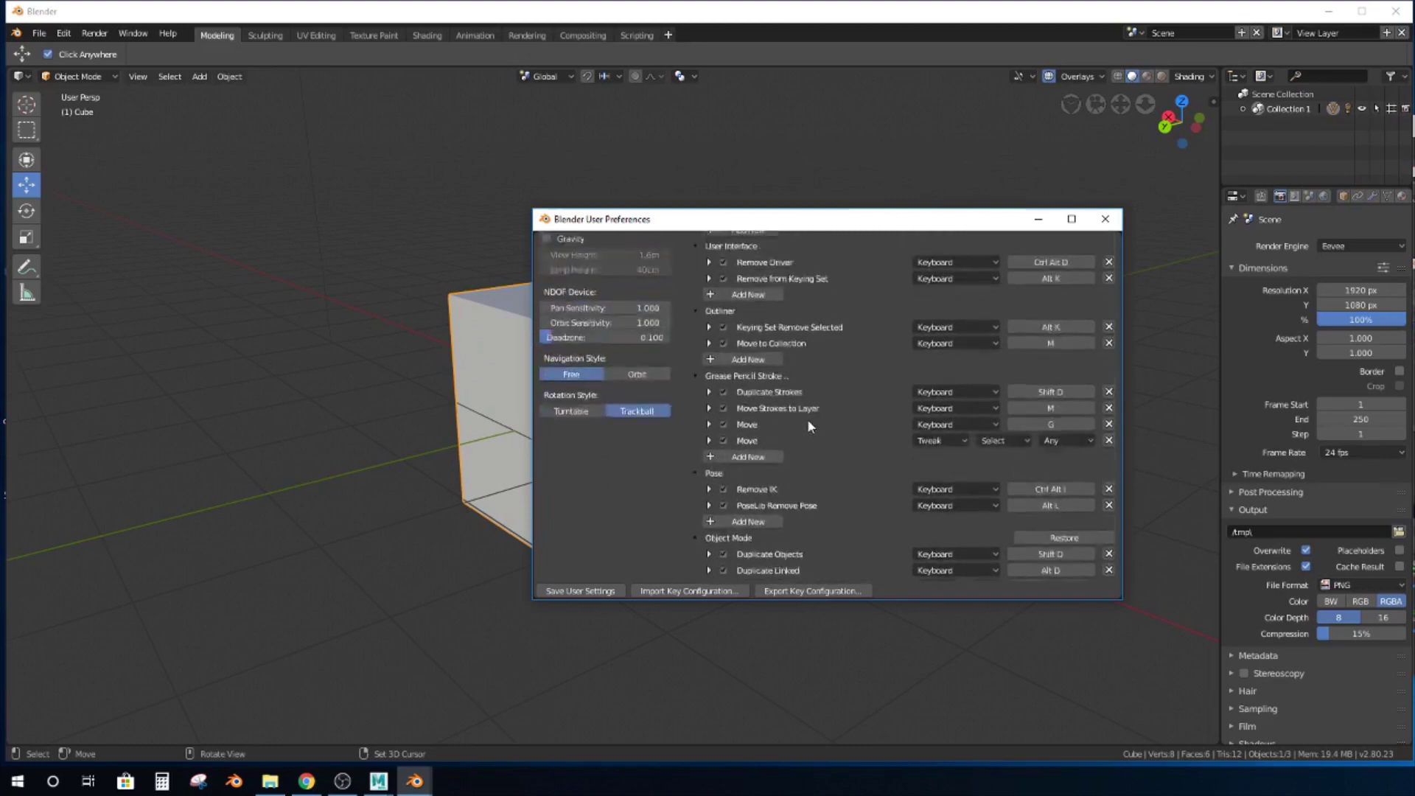
Search the key bindings for "translate", check the 3D View Move entries, and clear the search.
left_click(992, 273)
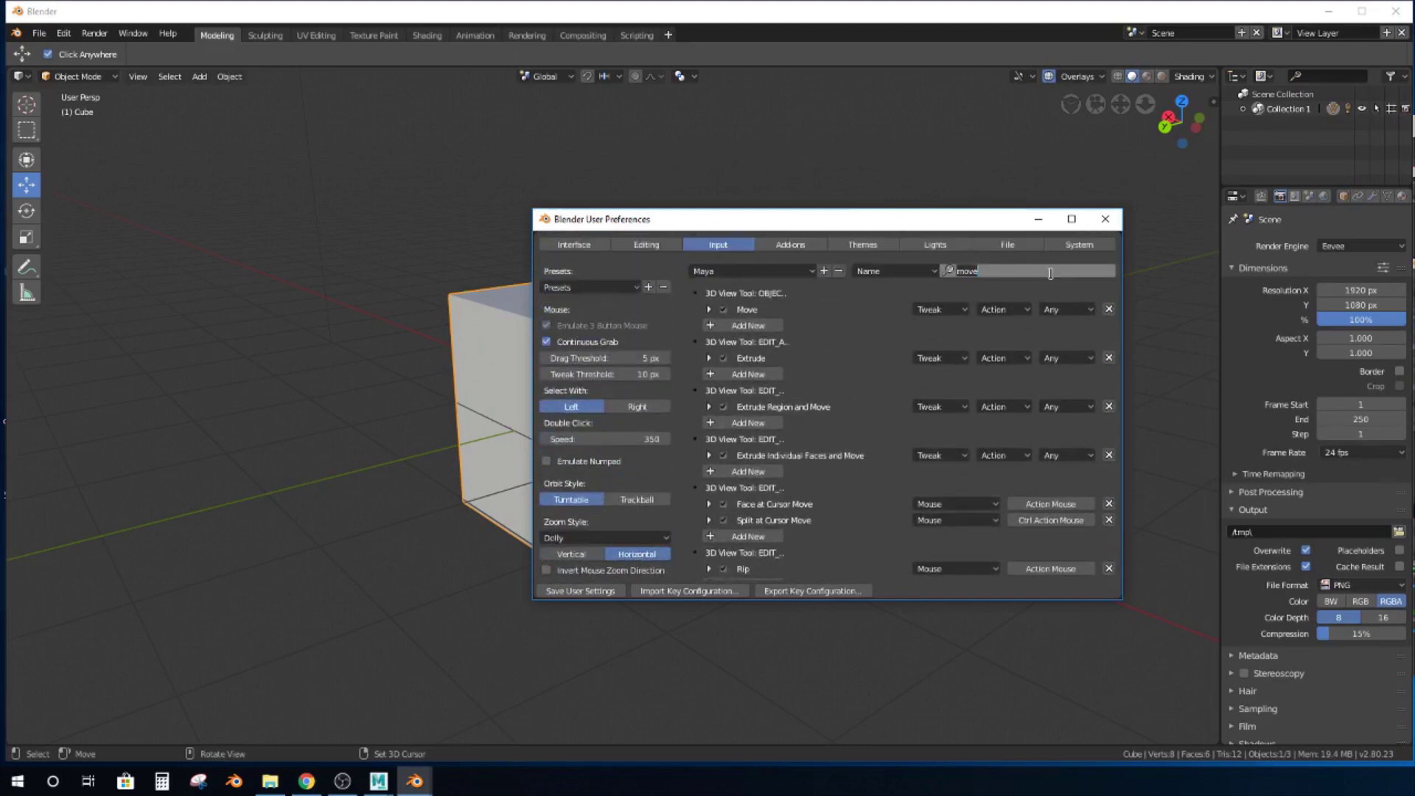
type("translate")
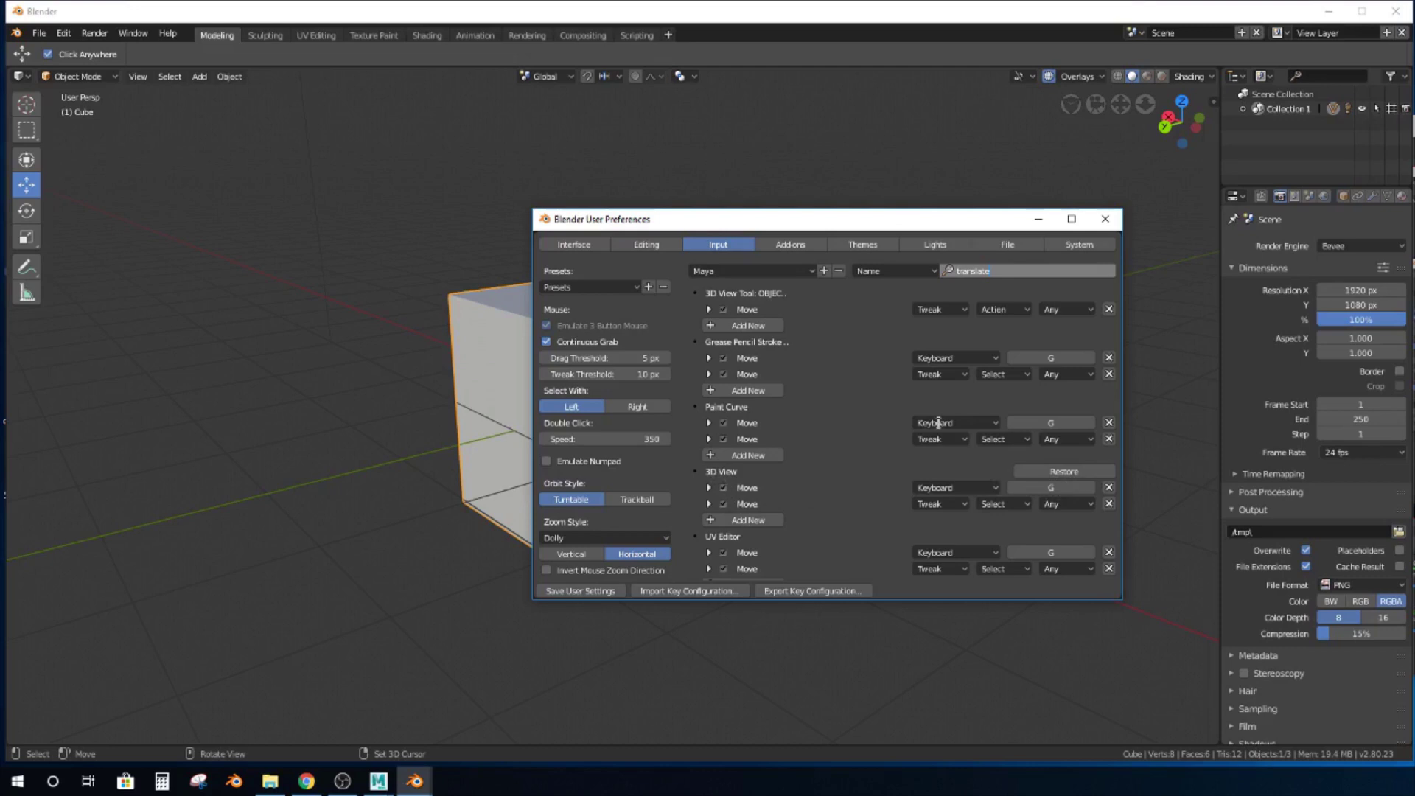
left_click_drag(988, 271, 953, 271)
key("BackSpace")
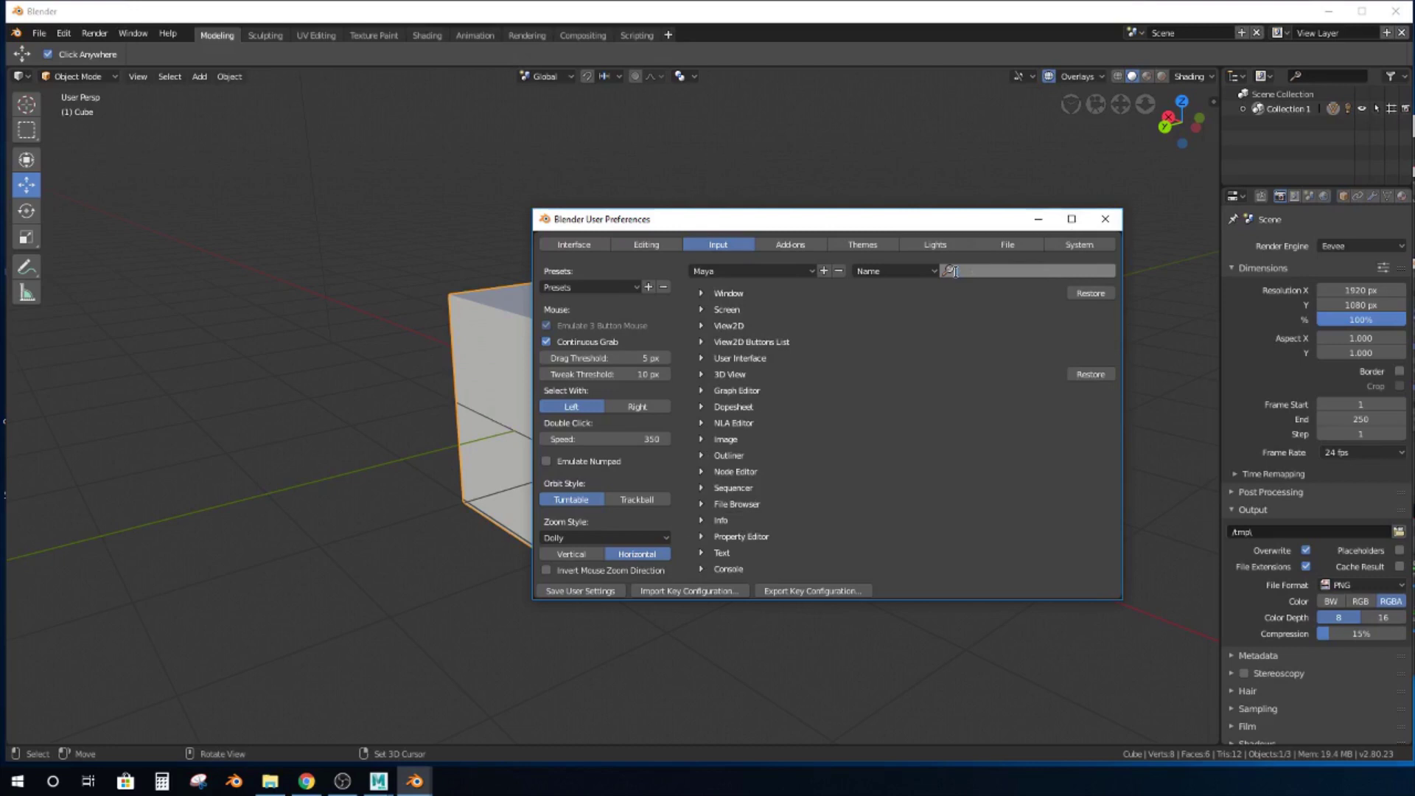
Search the bindings for "call", enable the Object Mode Call Menu entry on W, and test W in the viewport.
type("call")
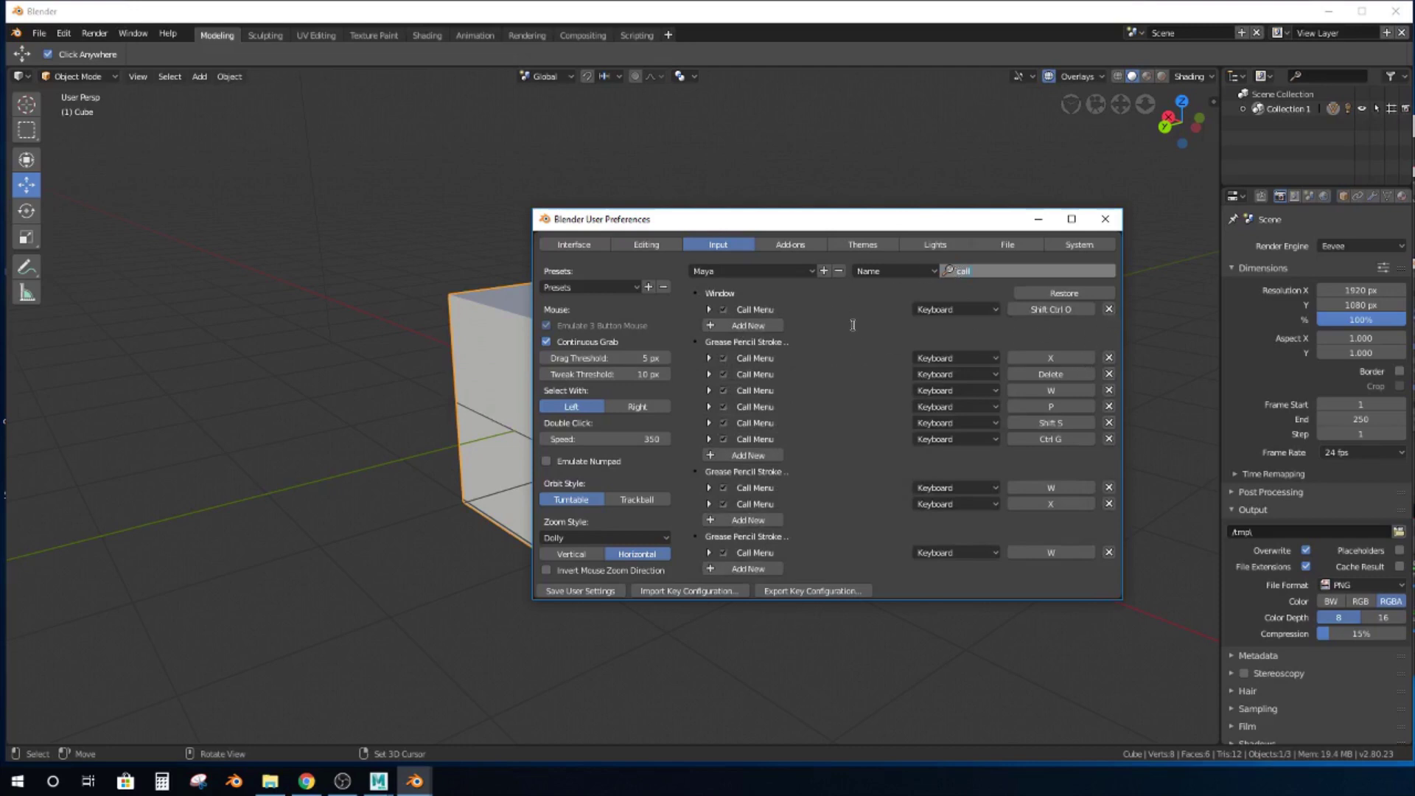
scroll(853, 324, "down", 6)
scroll(853, 331, "down", 8)
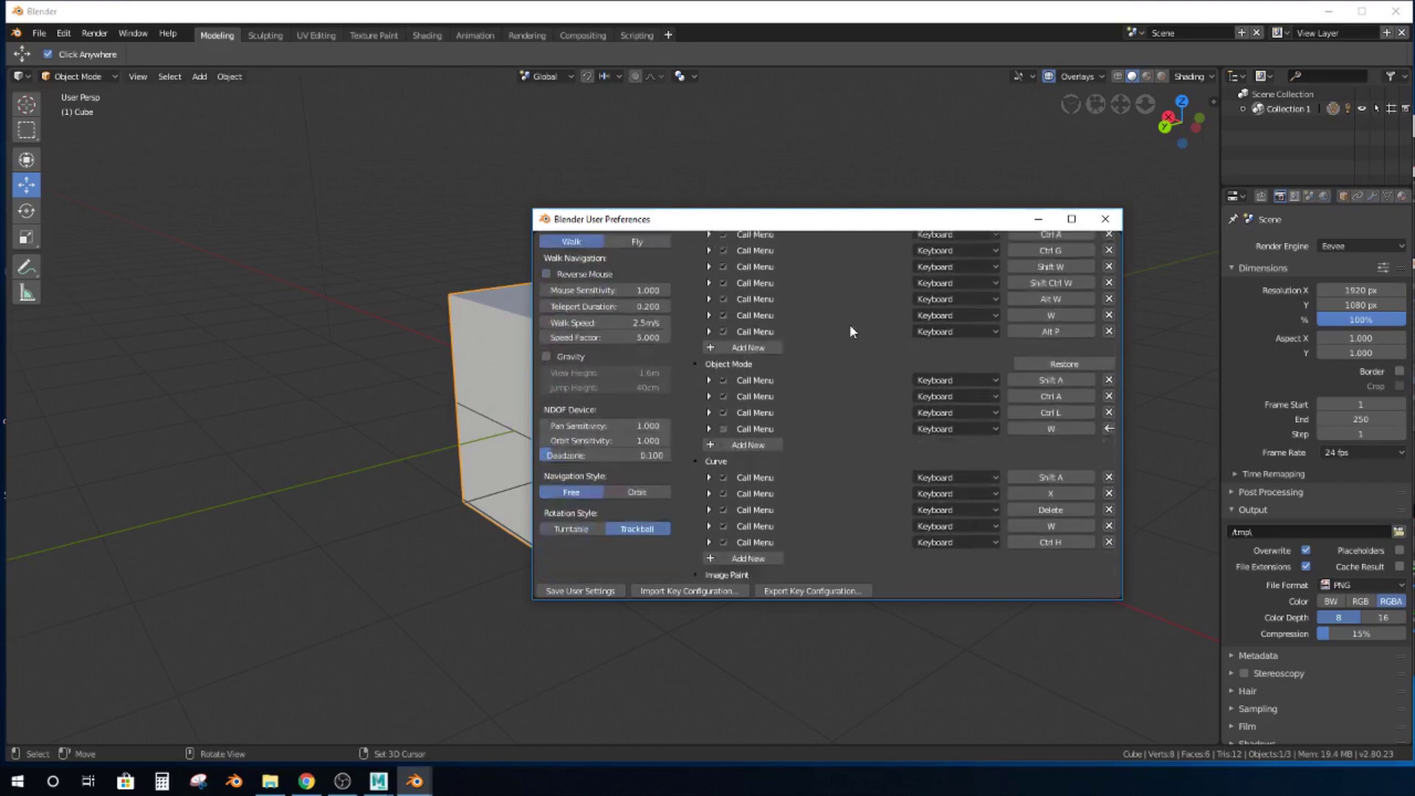
scroll(849, 331, "up", 3)
left_click(723, 429)
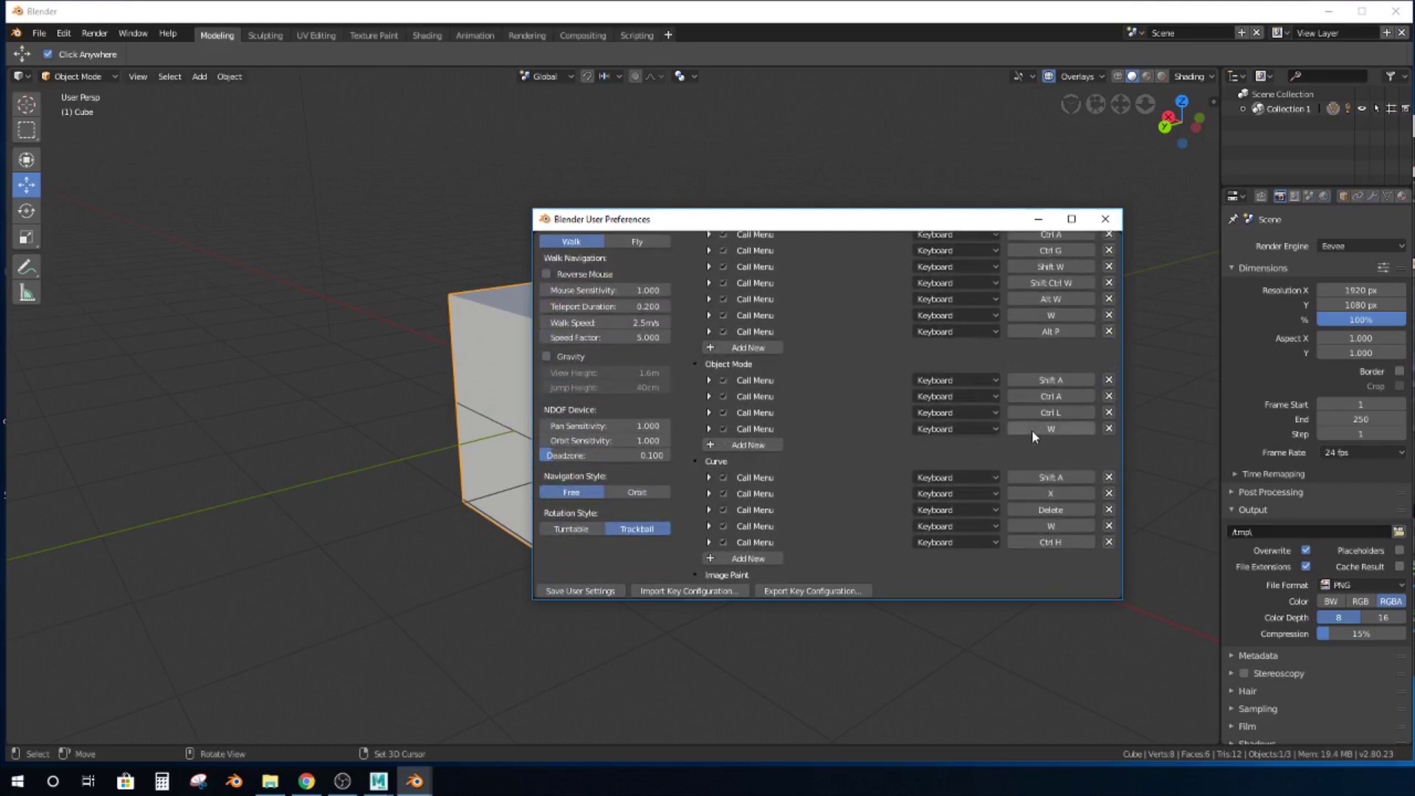
left_click(849, 35)
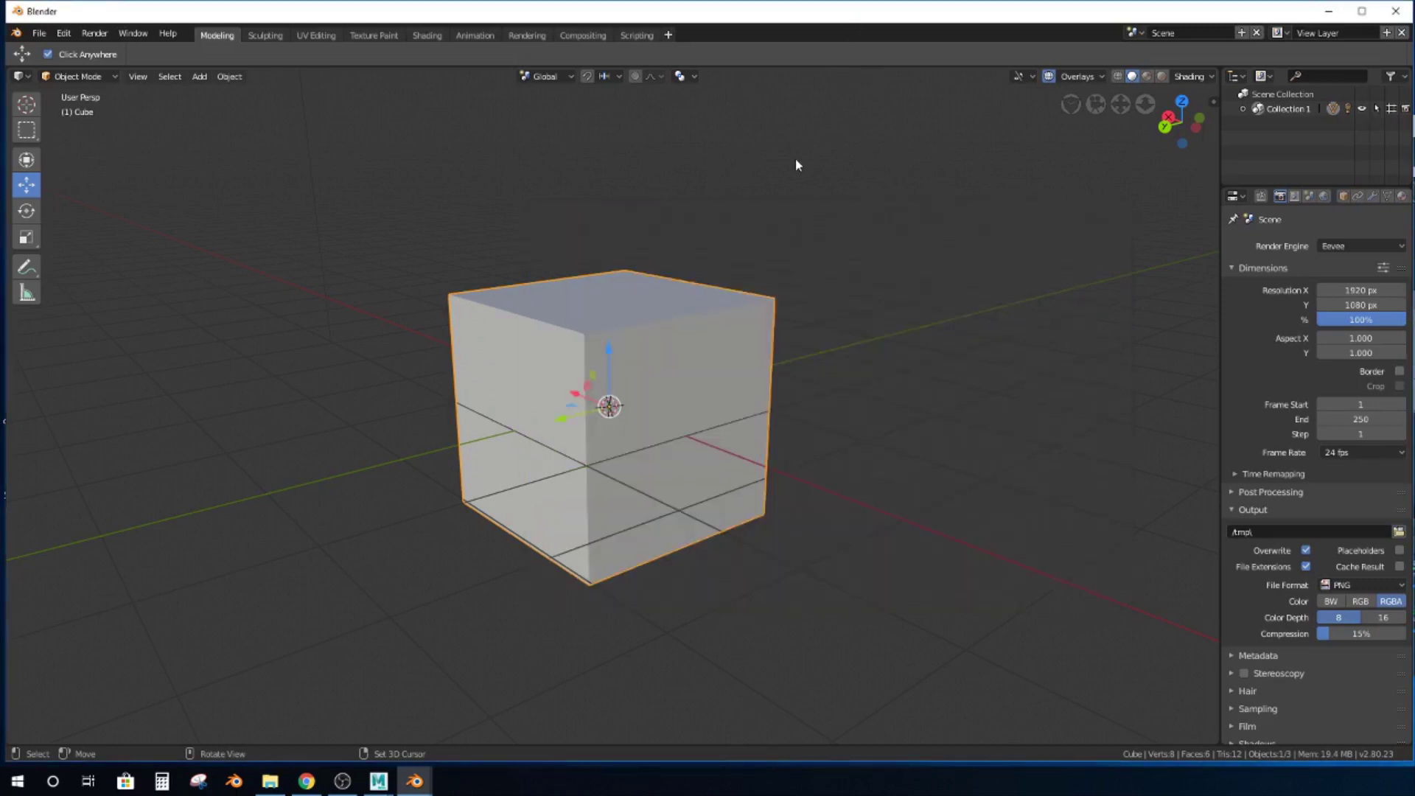
key("w")
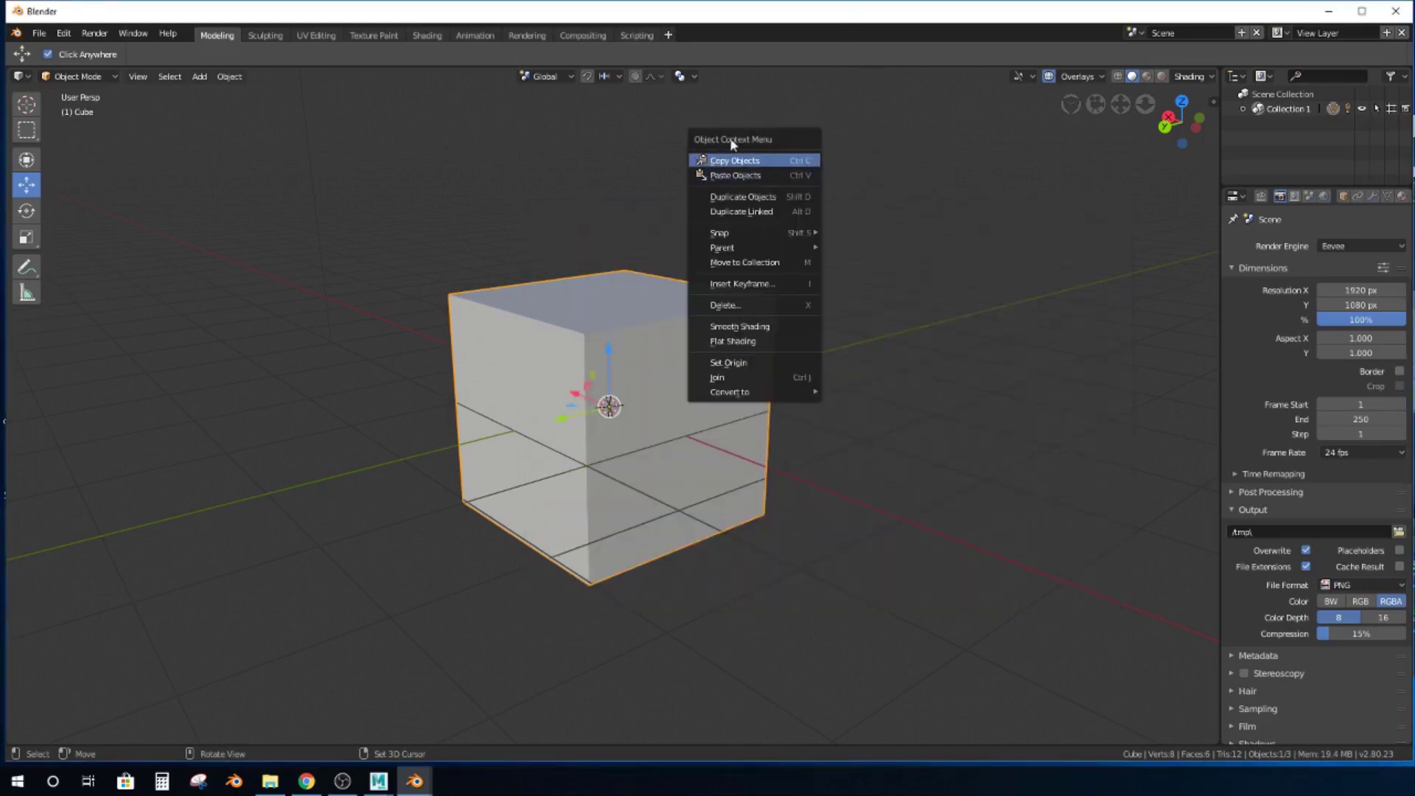
Disable the Object Mode Call Menu binding on W in the input preferences and return to the viewport.
mouse_move(415, 780)
left_click(460, 741)
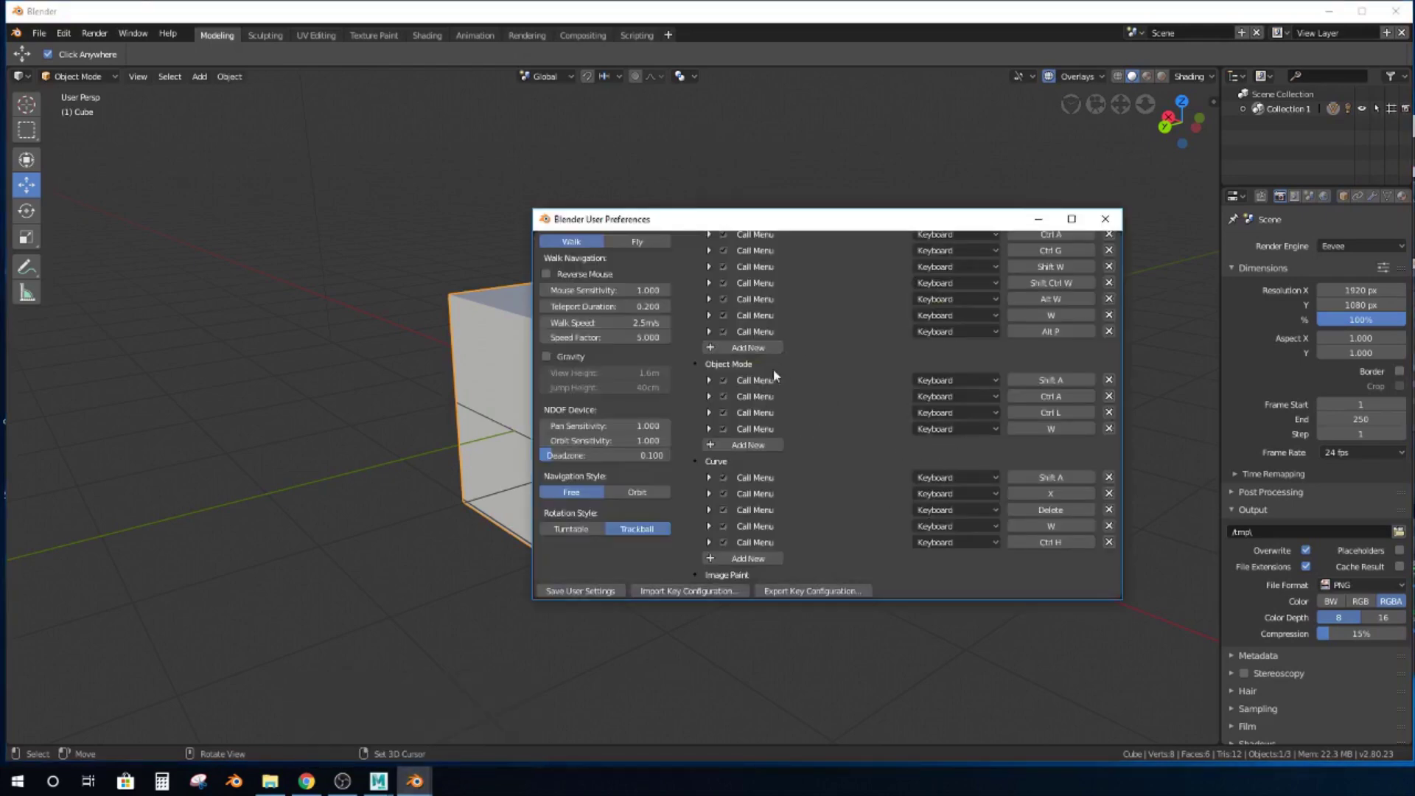
scroll(878, 367, "up", 10)
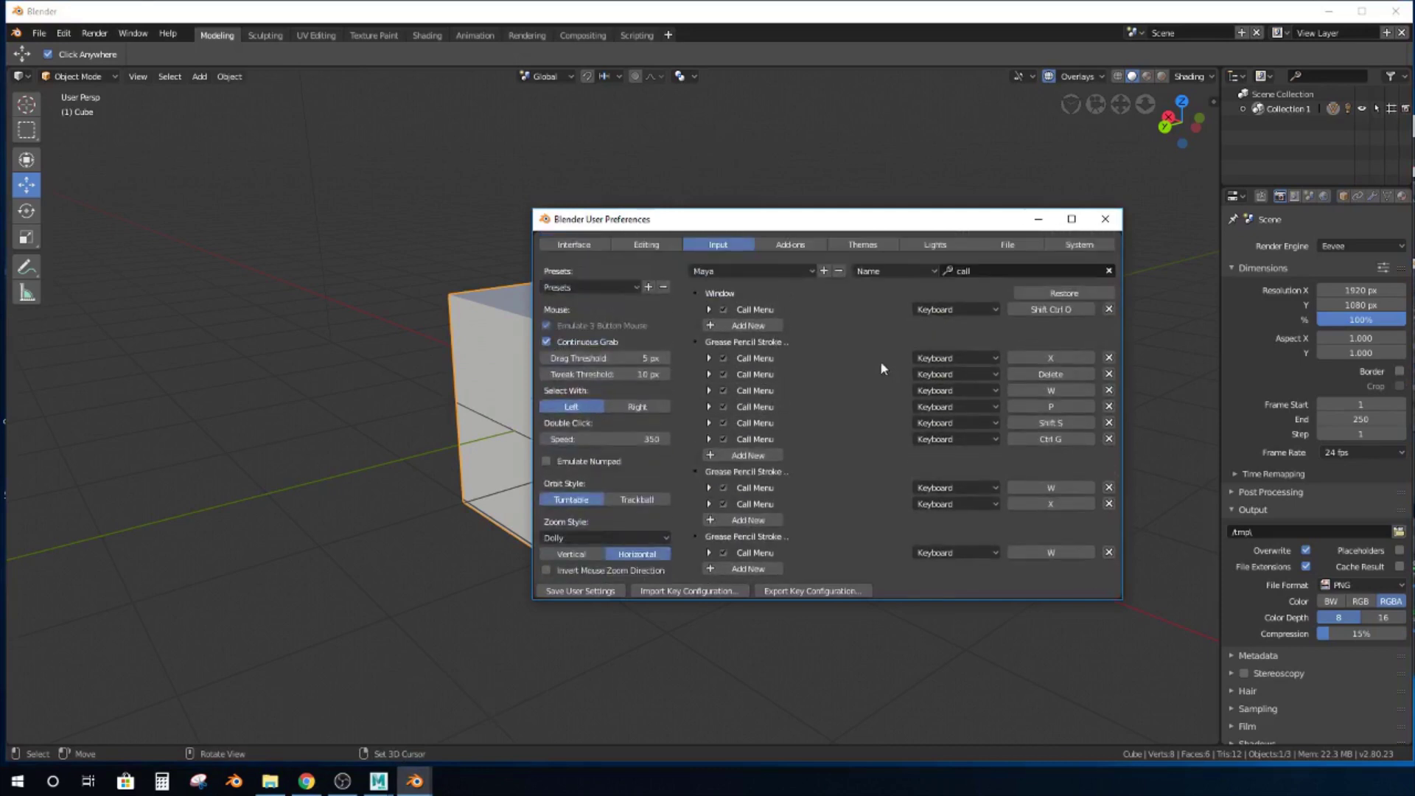
scroll(848, 365, "down", 8)
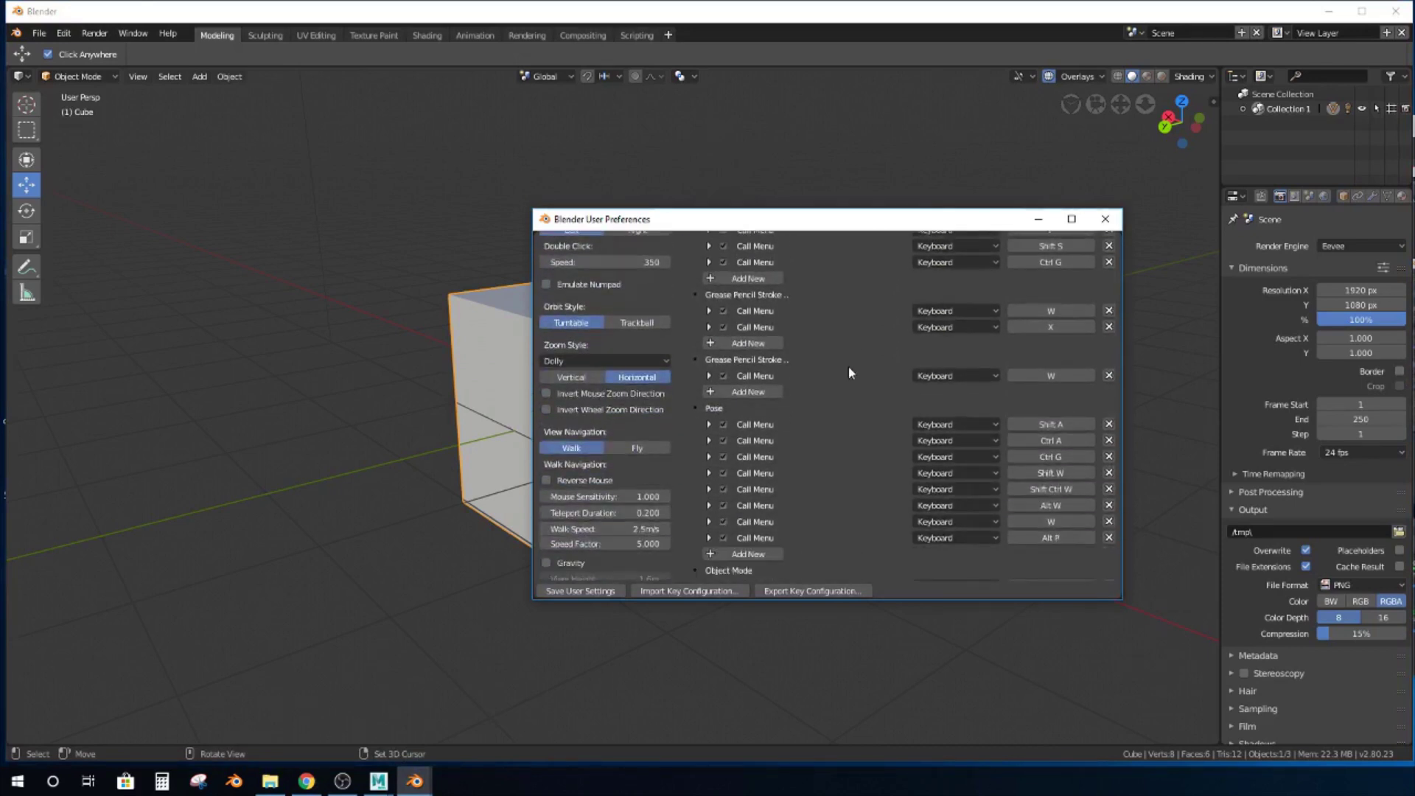
scroll(848, 365, "down", 2)
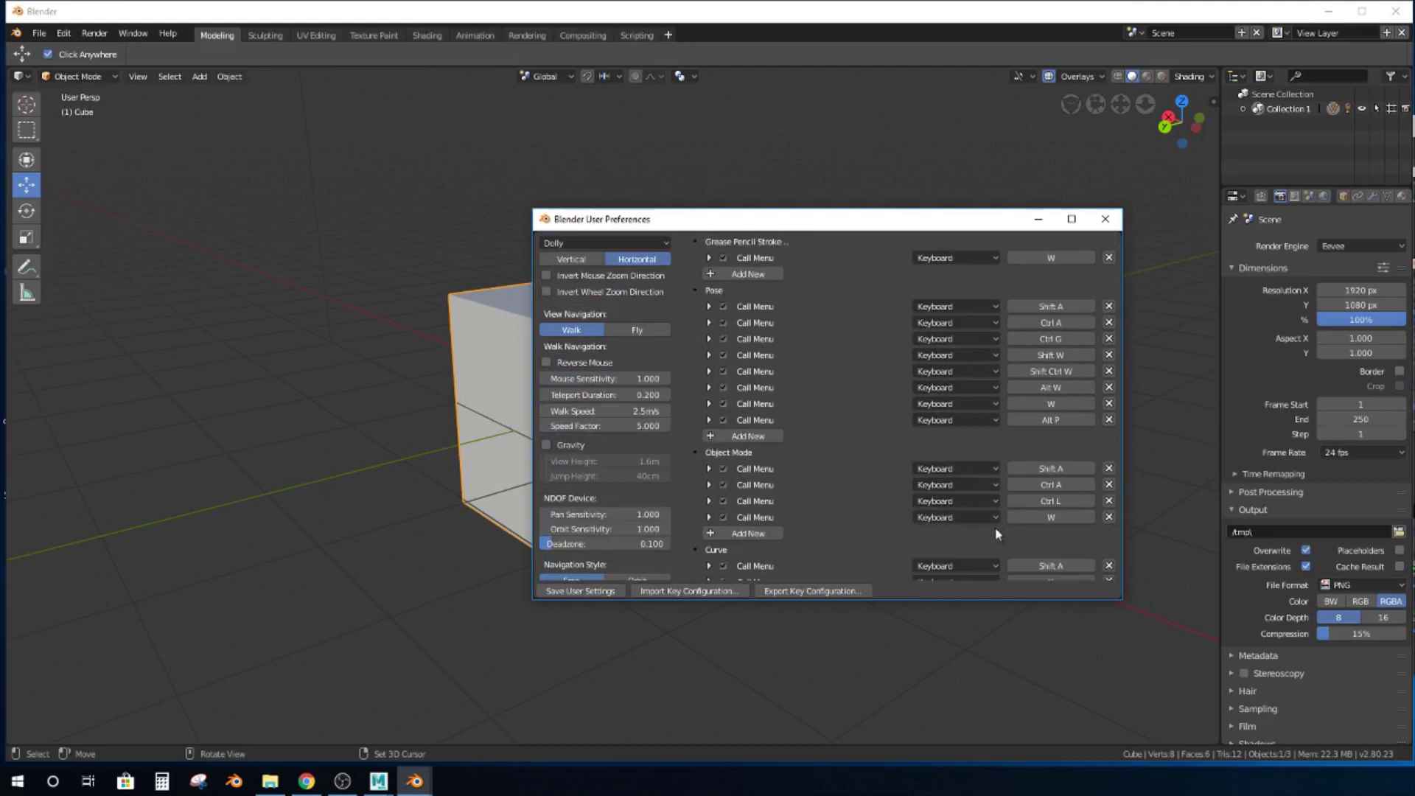
left_click(725, 518)
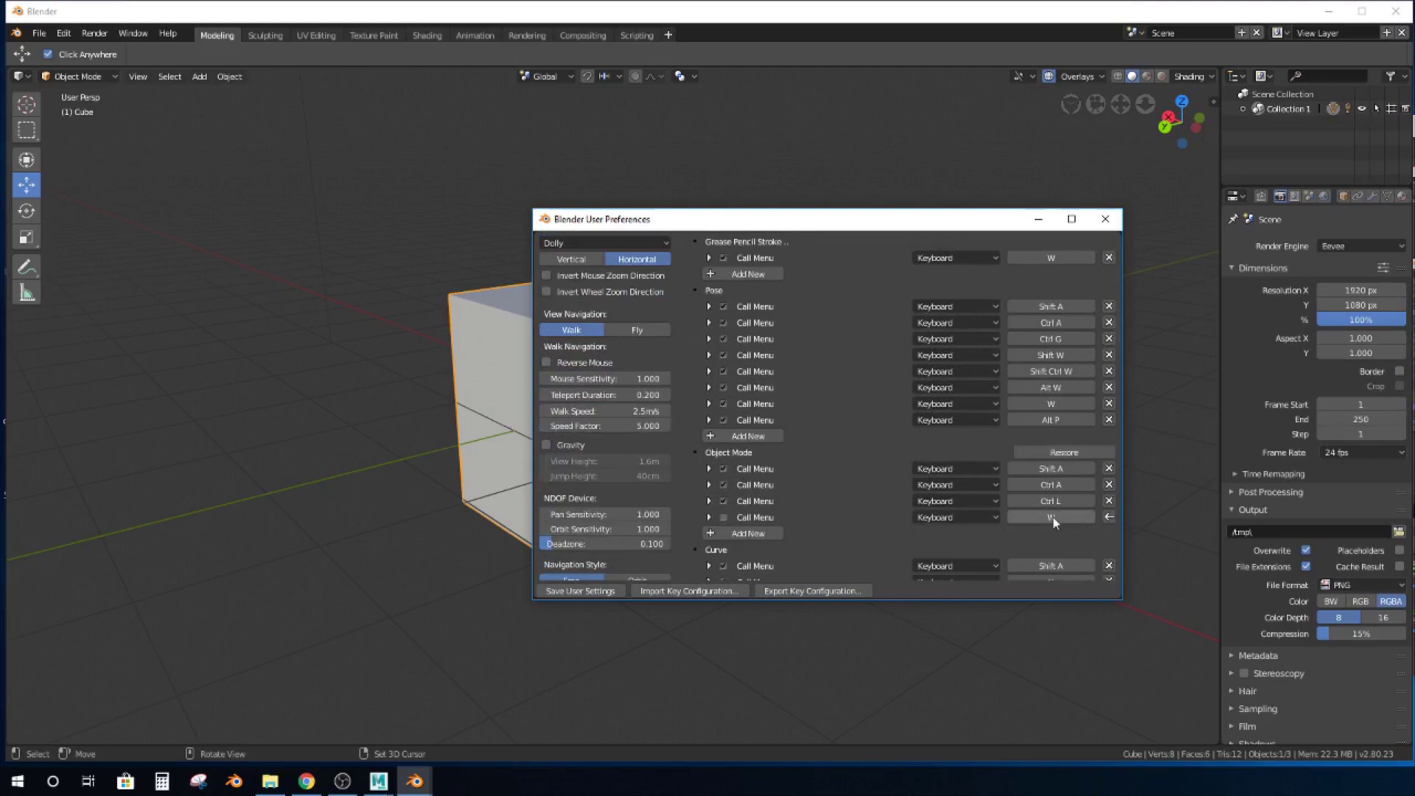
left_click(1039, 219)
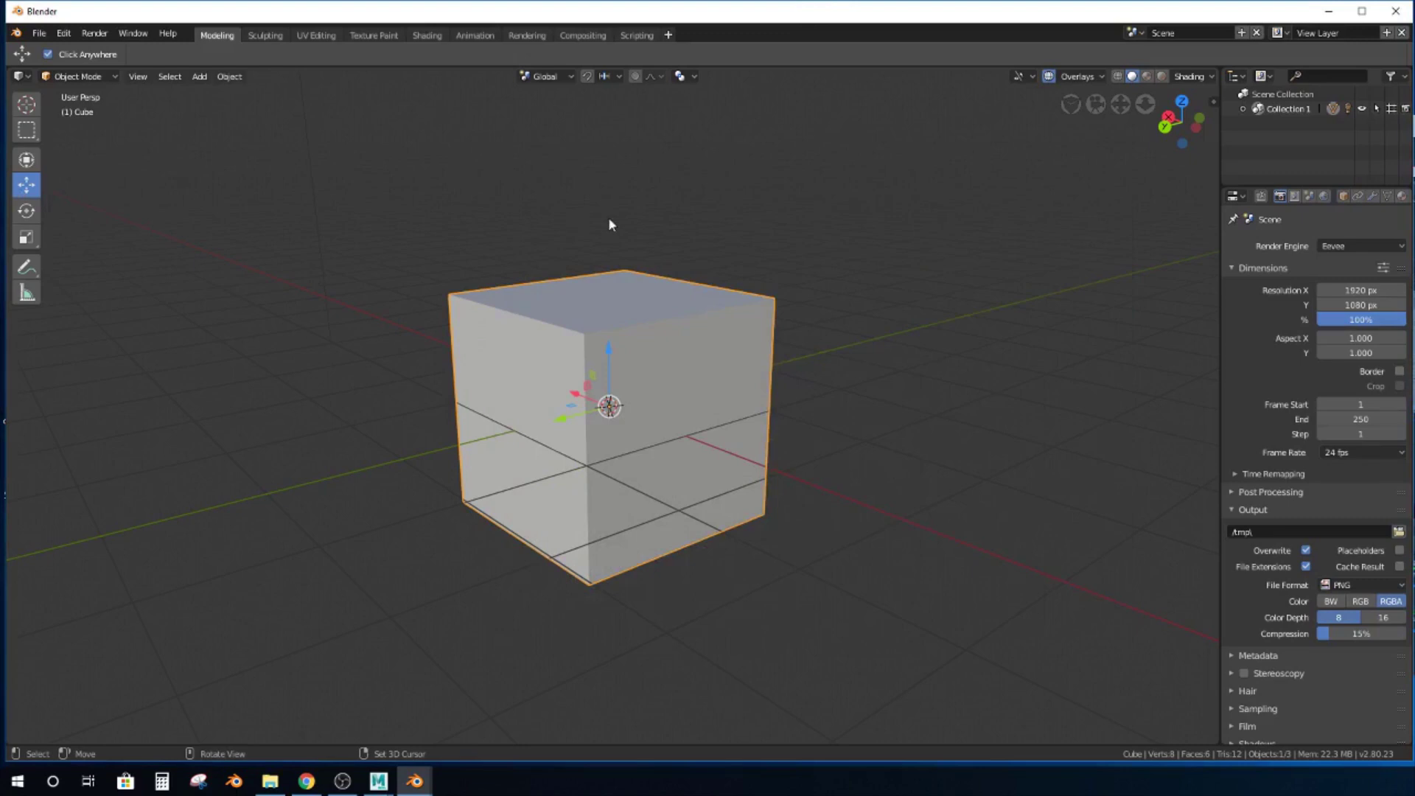
Test the Rotate and Move shortcuts, move the cube freely in the viewport, and undo the latest moves.
key("e")
key("w")
key("e")
key("w")
key("g")
left_click_drag(759, 466, 516, 363)
left_click_drag(794, 393, 706, 391)
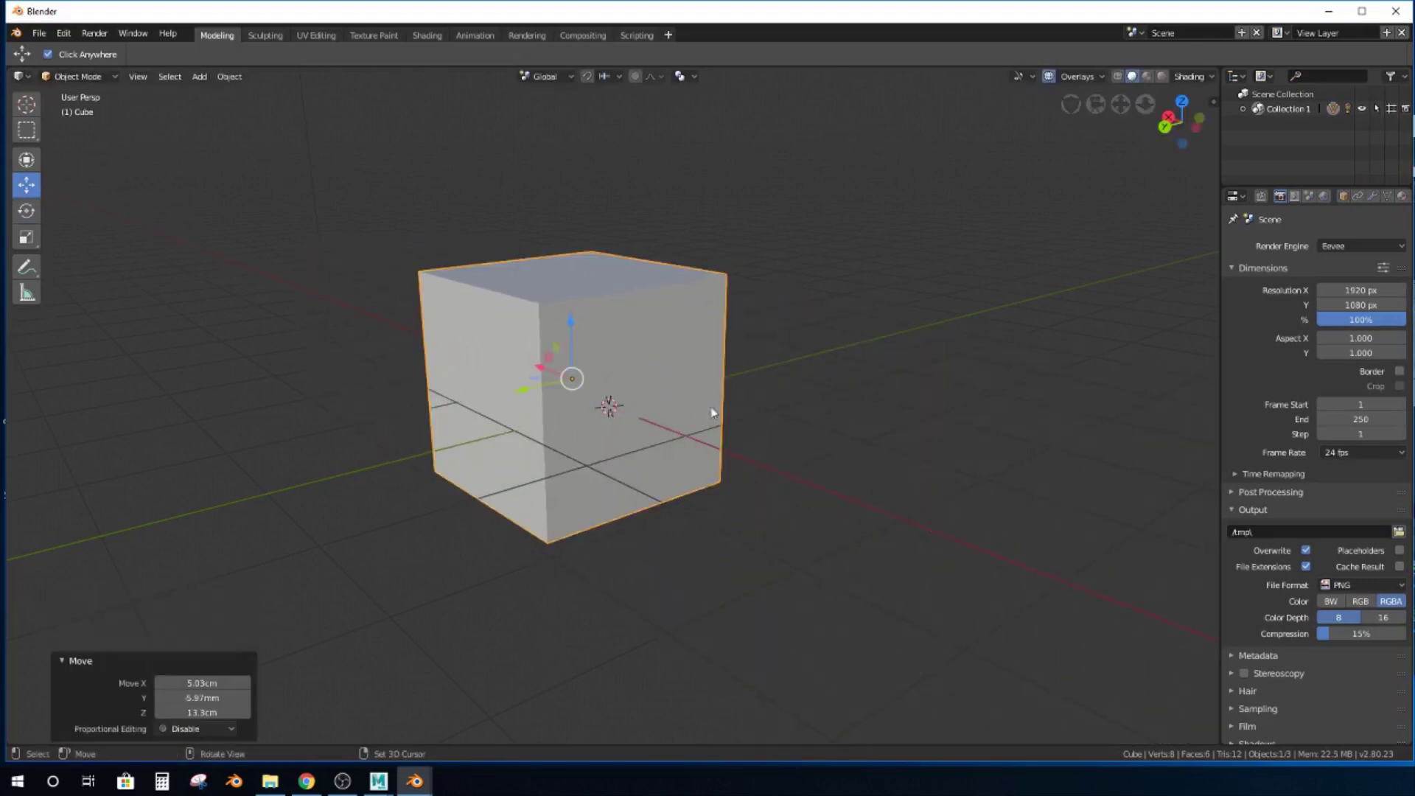
key("ctrl+z")
left_click_drag(524, 399, 454, 436)
key("ctrl+z")
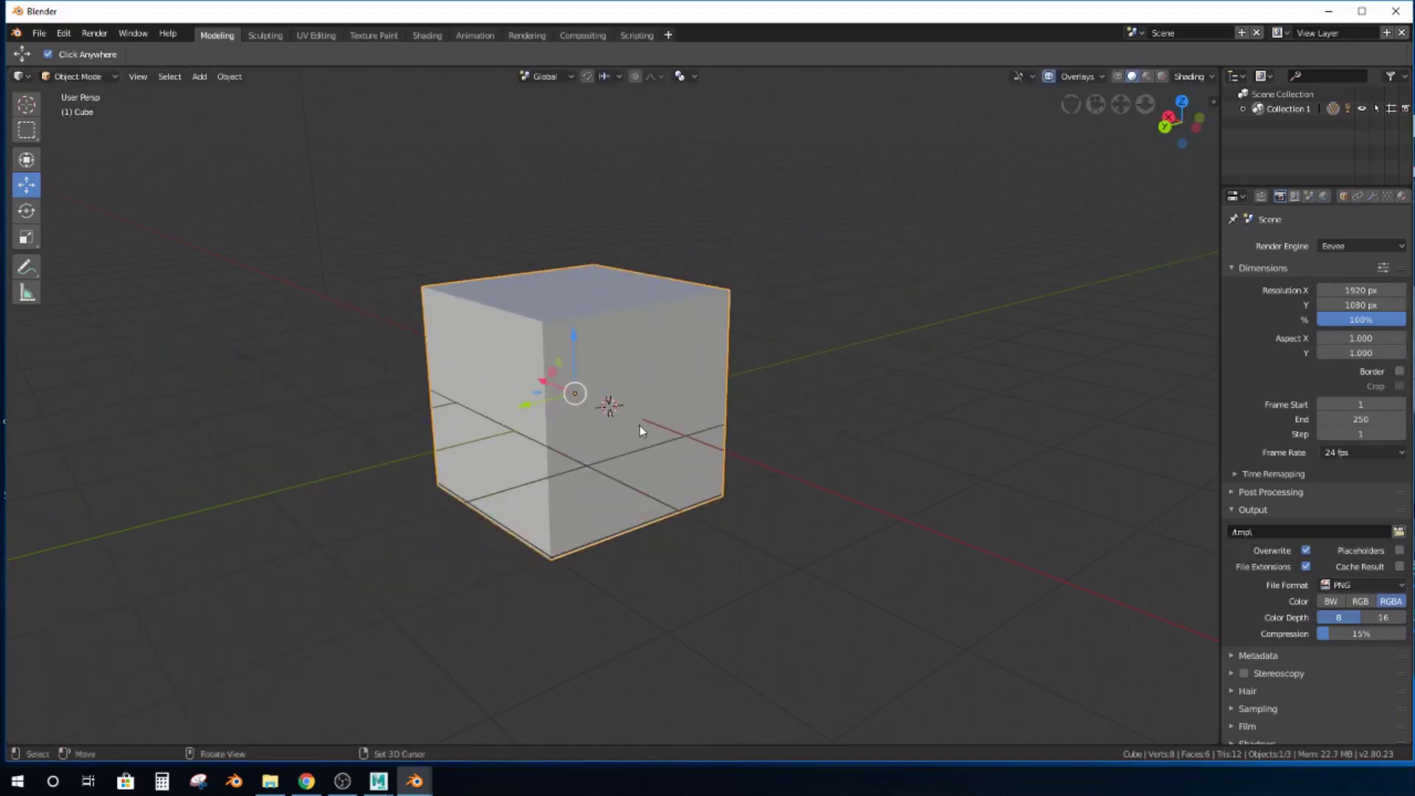
Try the R shortcut for scaling on the cube and undo the changes it makes.
key("r")
left_click_drag(614, 375, 576, 387)
key("ctrl+z")
key("r")
key("ctrl+z")
Return the cube from Edit Mode to Object Mode and test the Move and Rotate shortcuts there.
key("Tab")
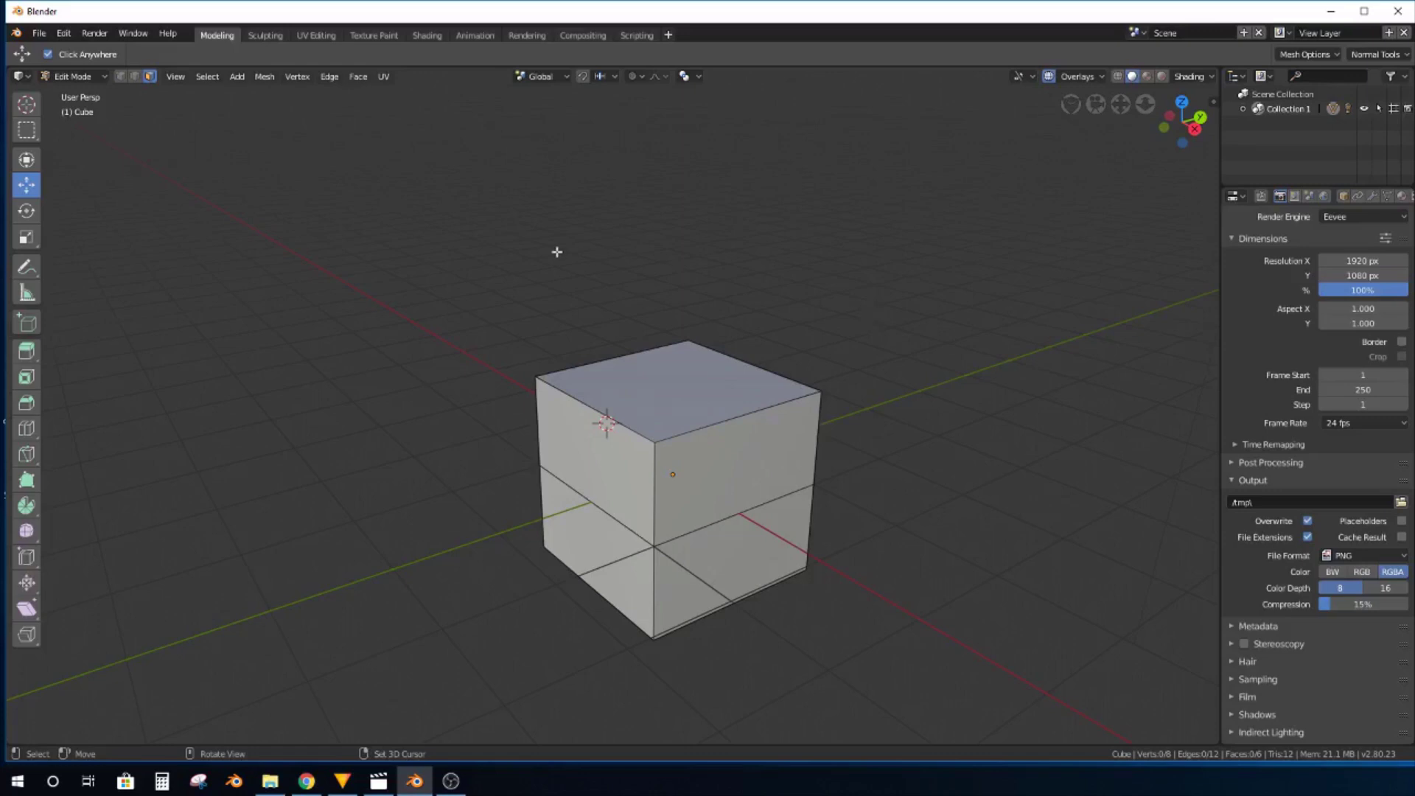
left_click(84, 74)
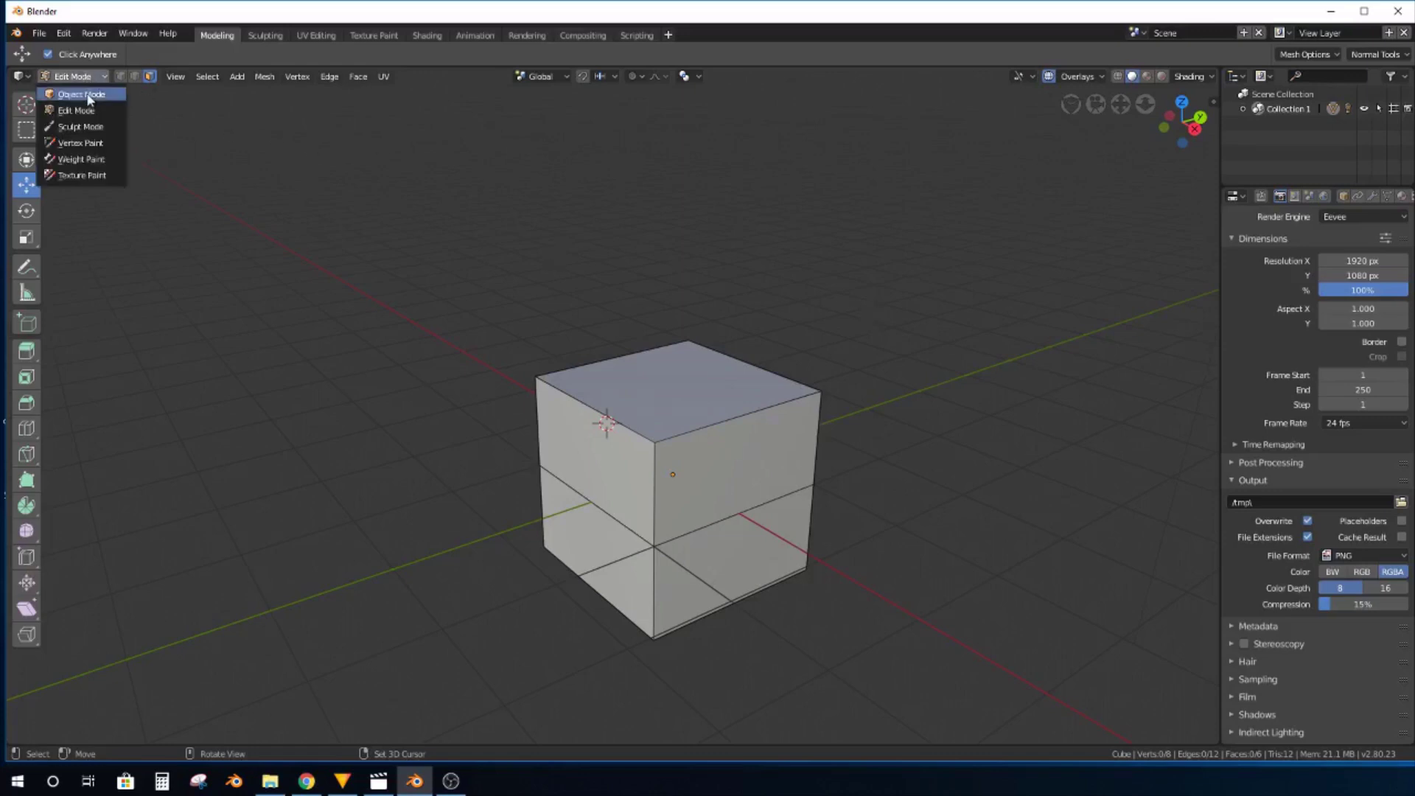
left_click(91, 98)
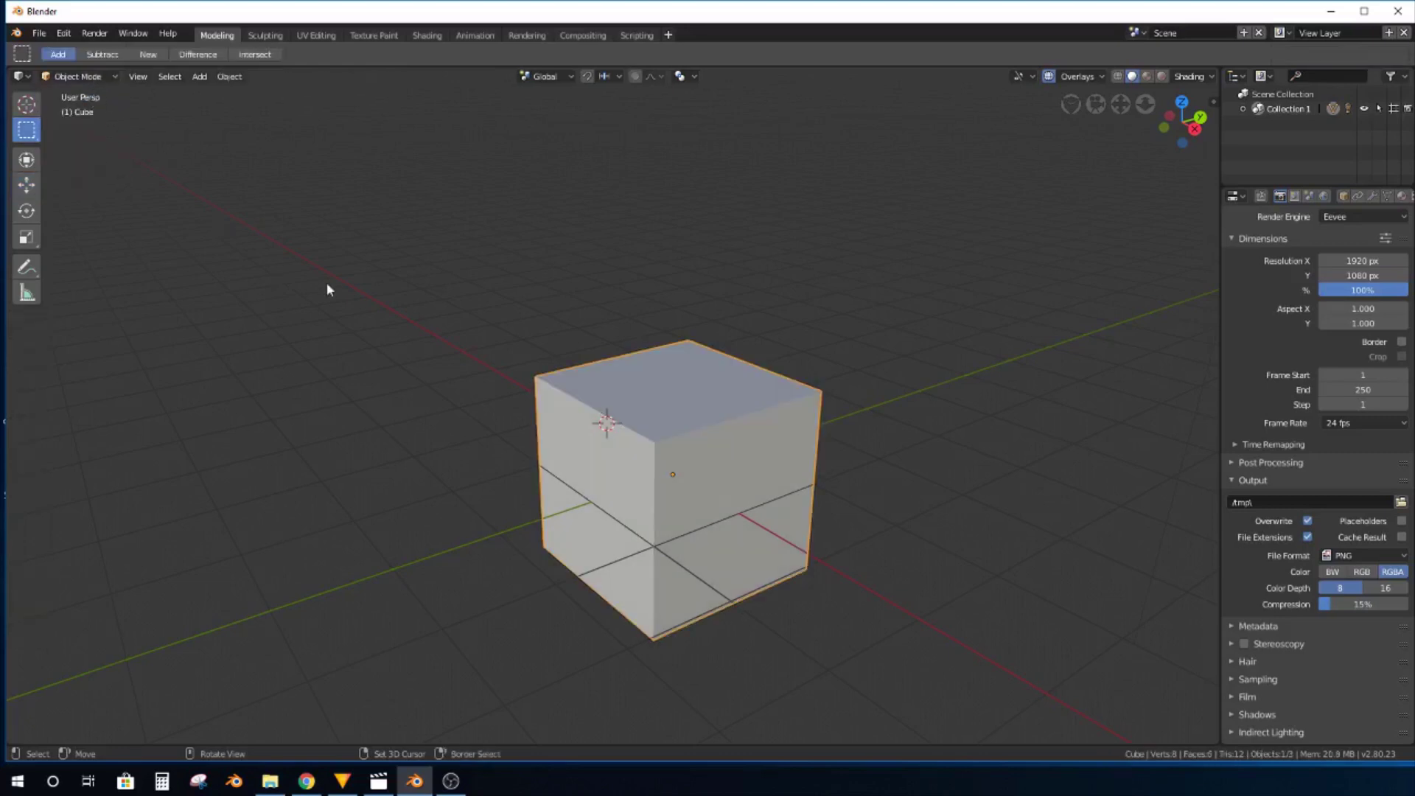
key("w")
key("e")
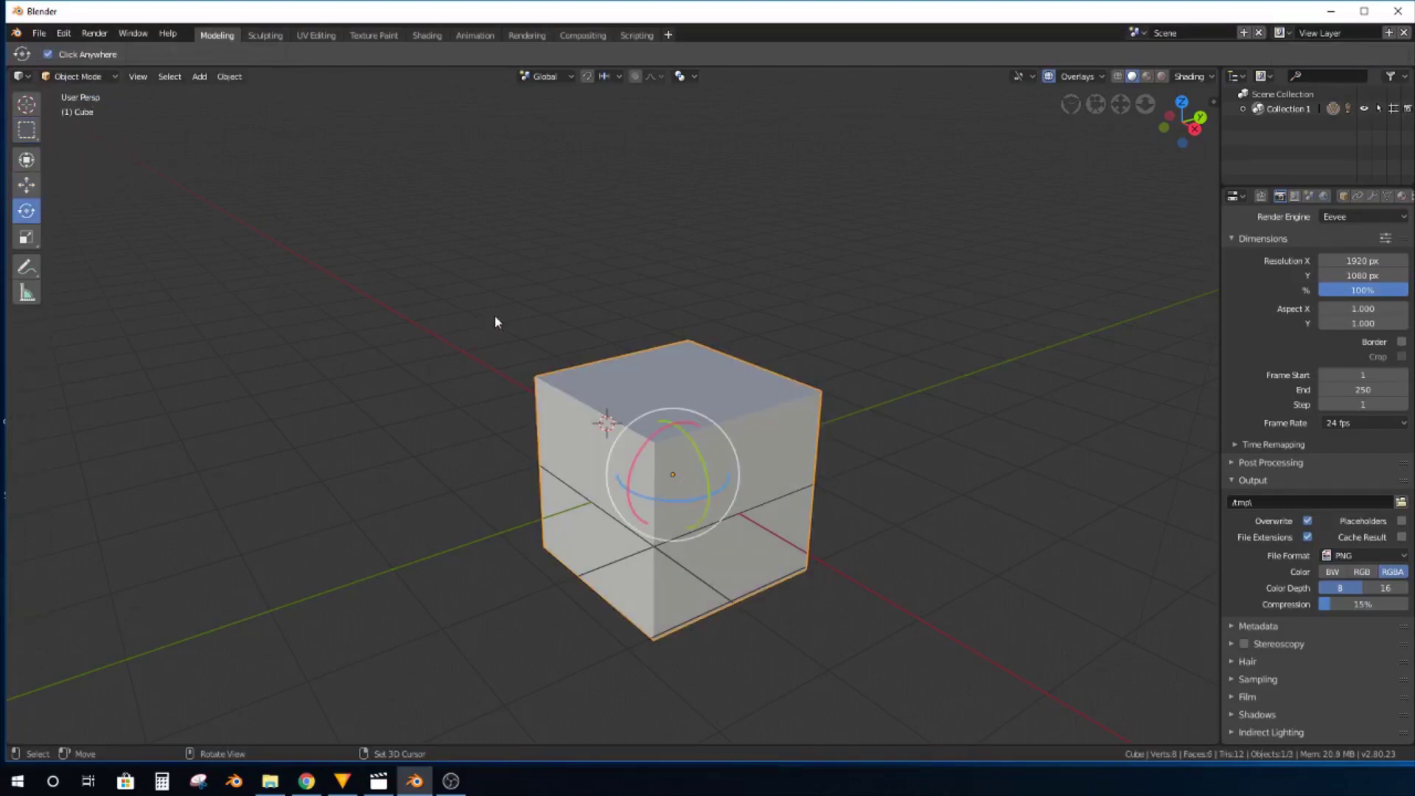
In Edit Mode, try the E shortcut on the cube's top face, extruding it about 90 cm, and undo the extrusion.
left_click(87, 76)
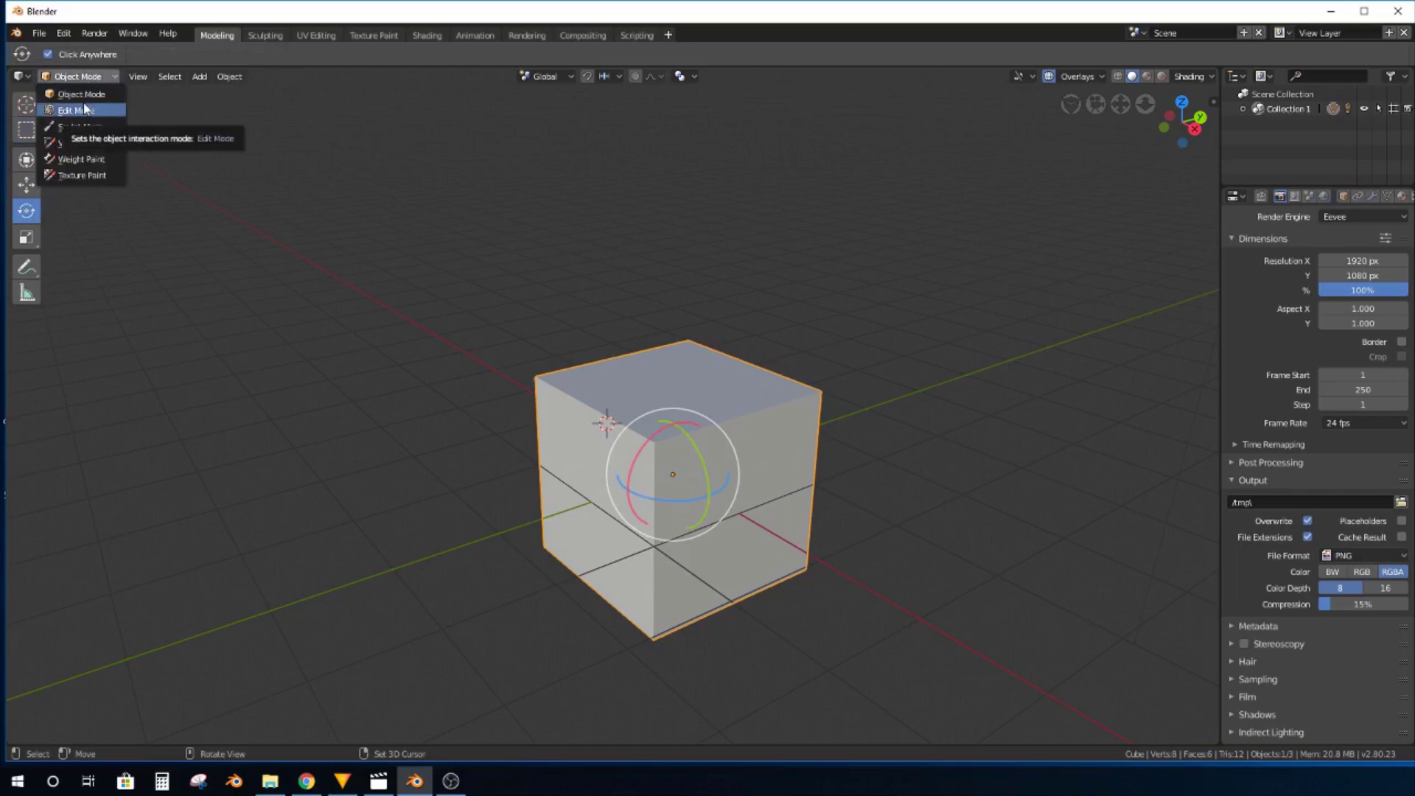
left_click(85, 109)
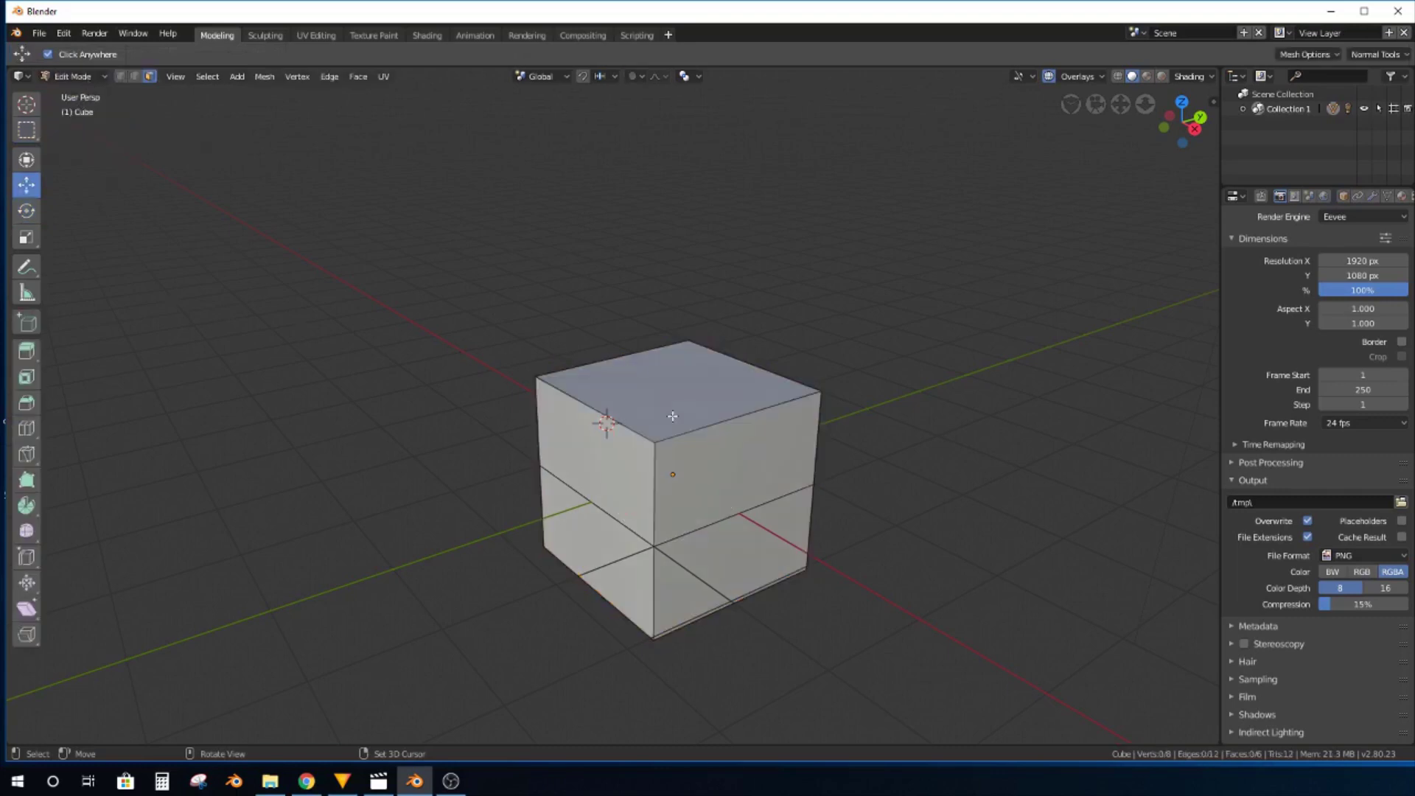
left_click(668, 410)
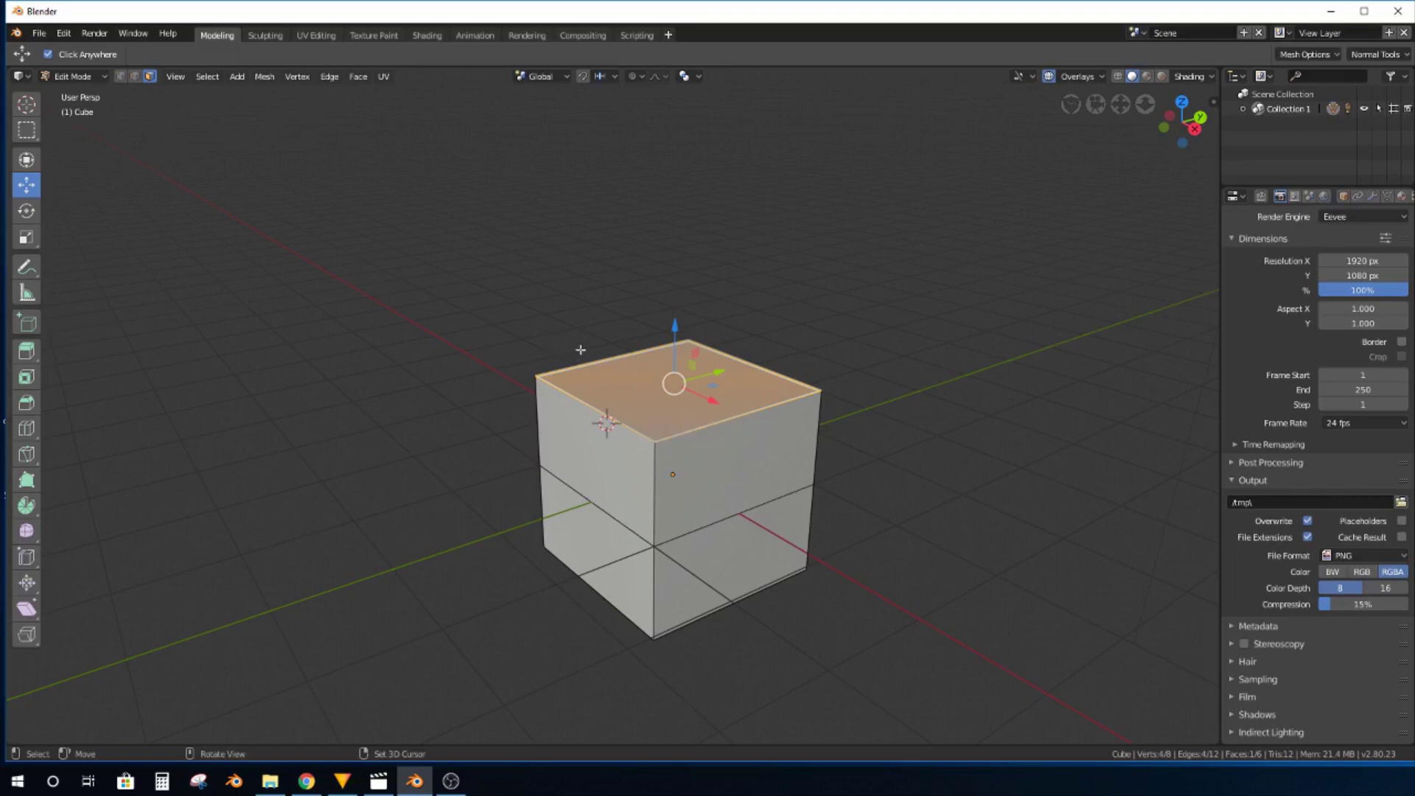
key("e")
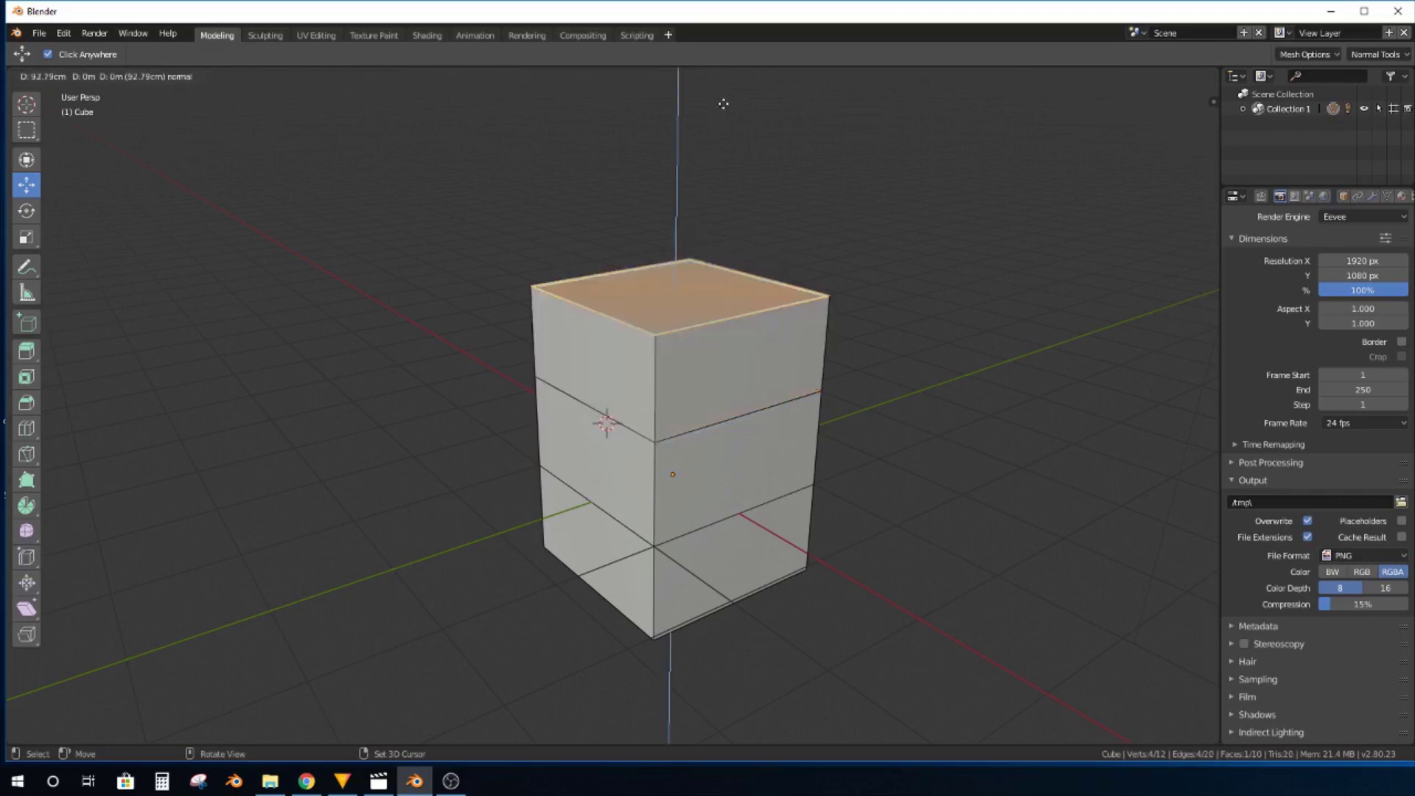
left_click(698, 162)
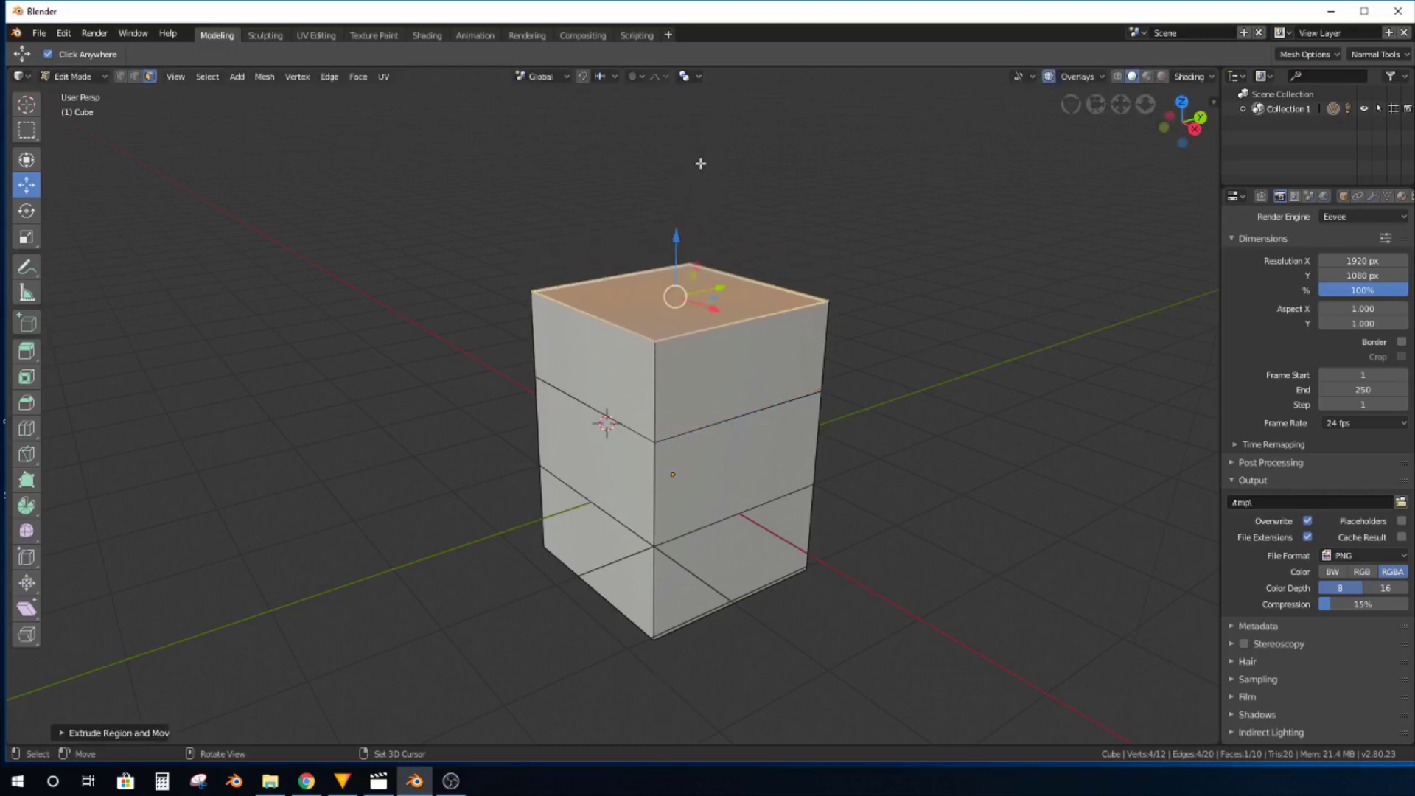
key("ctrl+z")
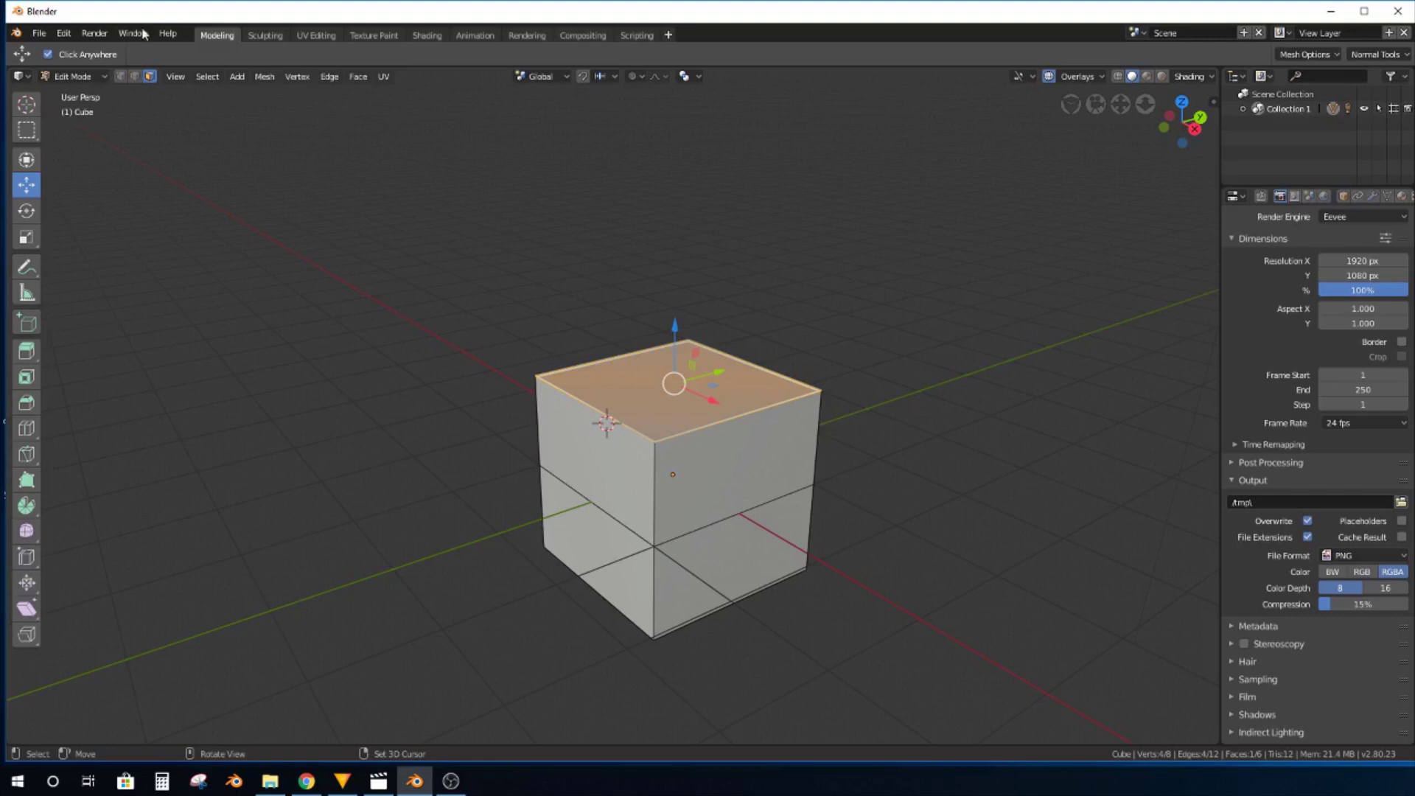
Open the User Preferences, move the window over the viewport, and expand the Mesh keymap under 3D View.
left_click(63, 33)
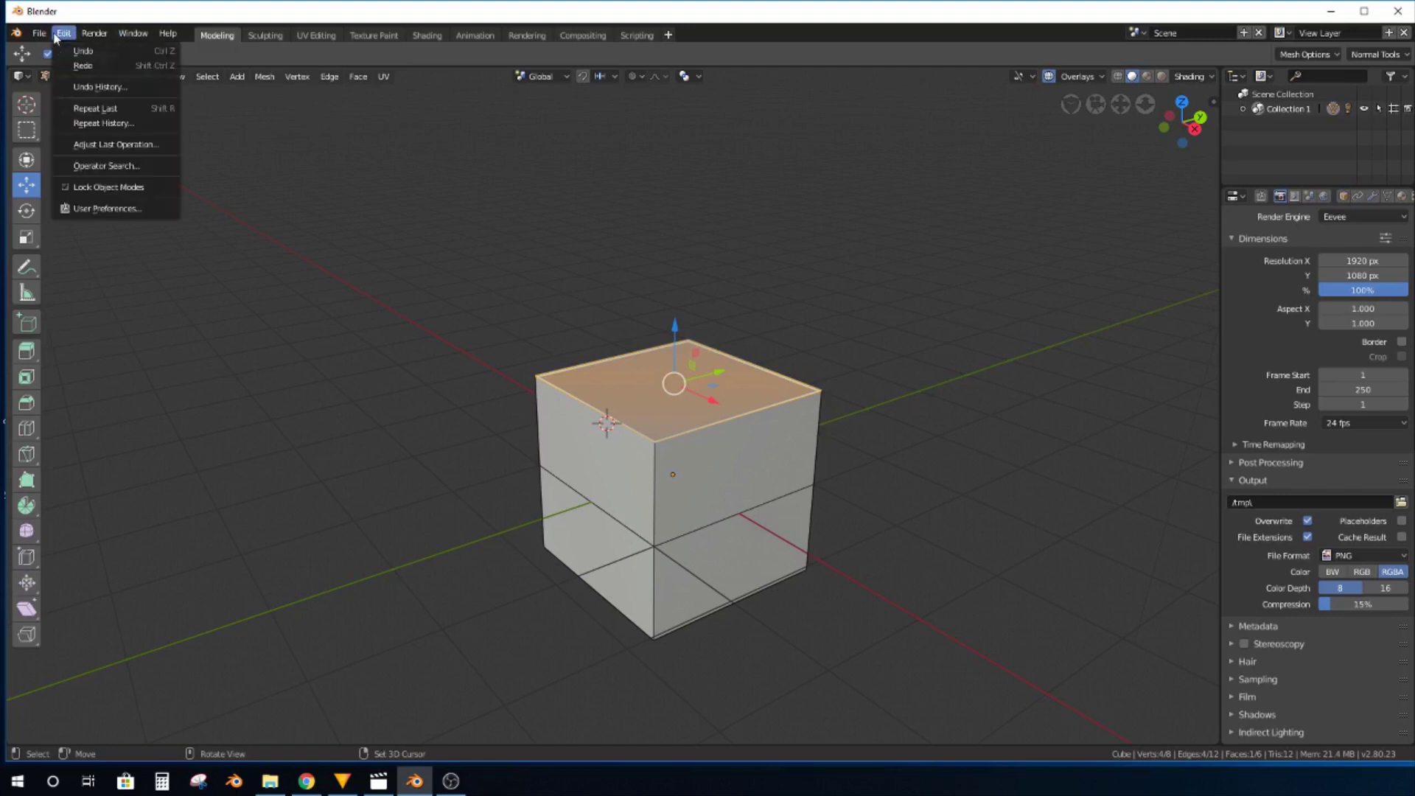
left_click(139, 210)
left_click_drag(319, 47, 664, 107)
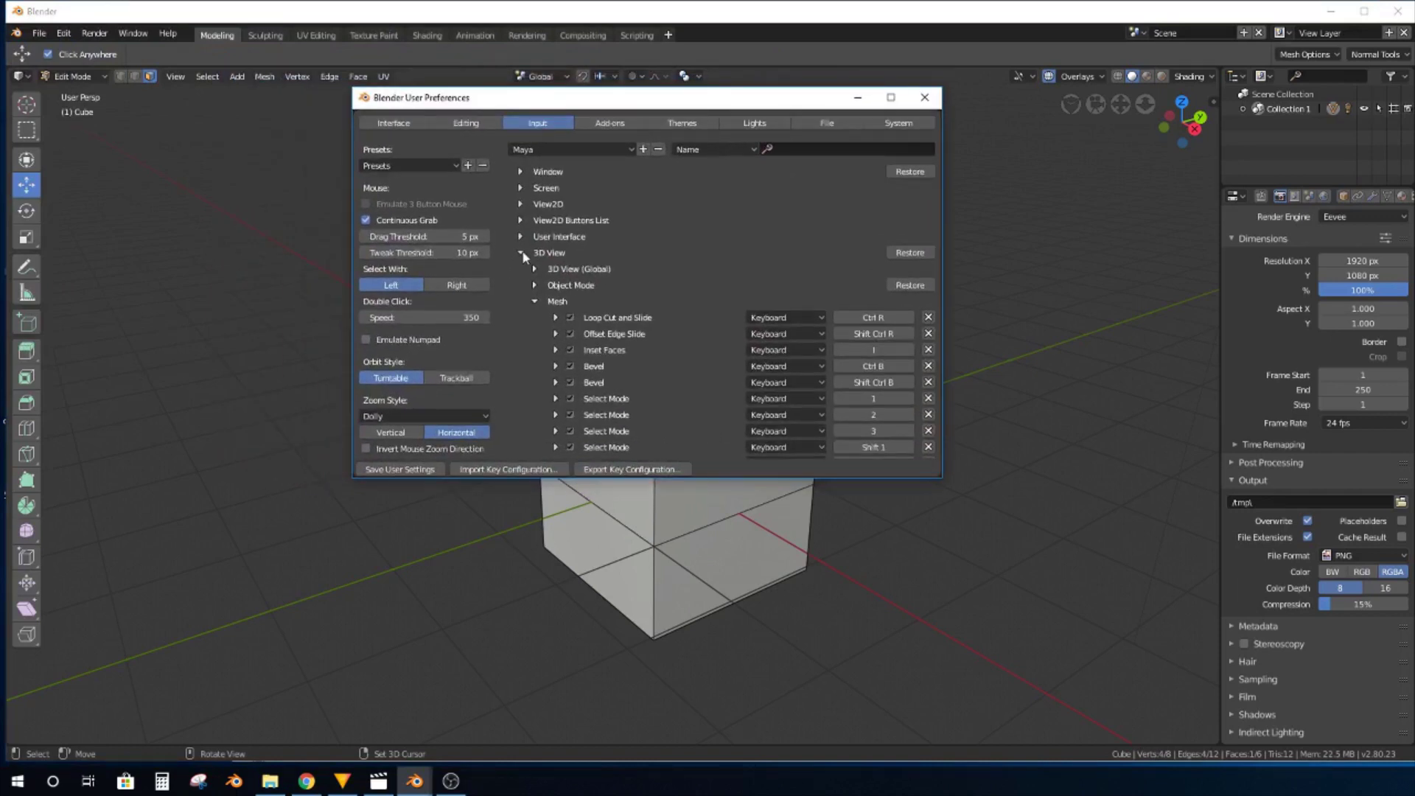
left_click(522, 251)
left_click(521, 253)
left_click(536, 301)
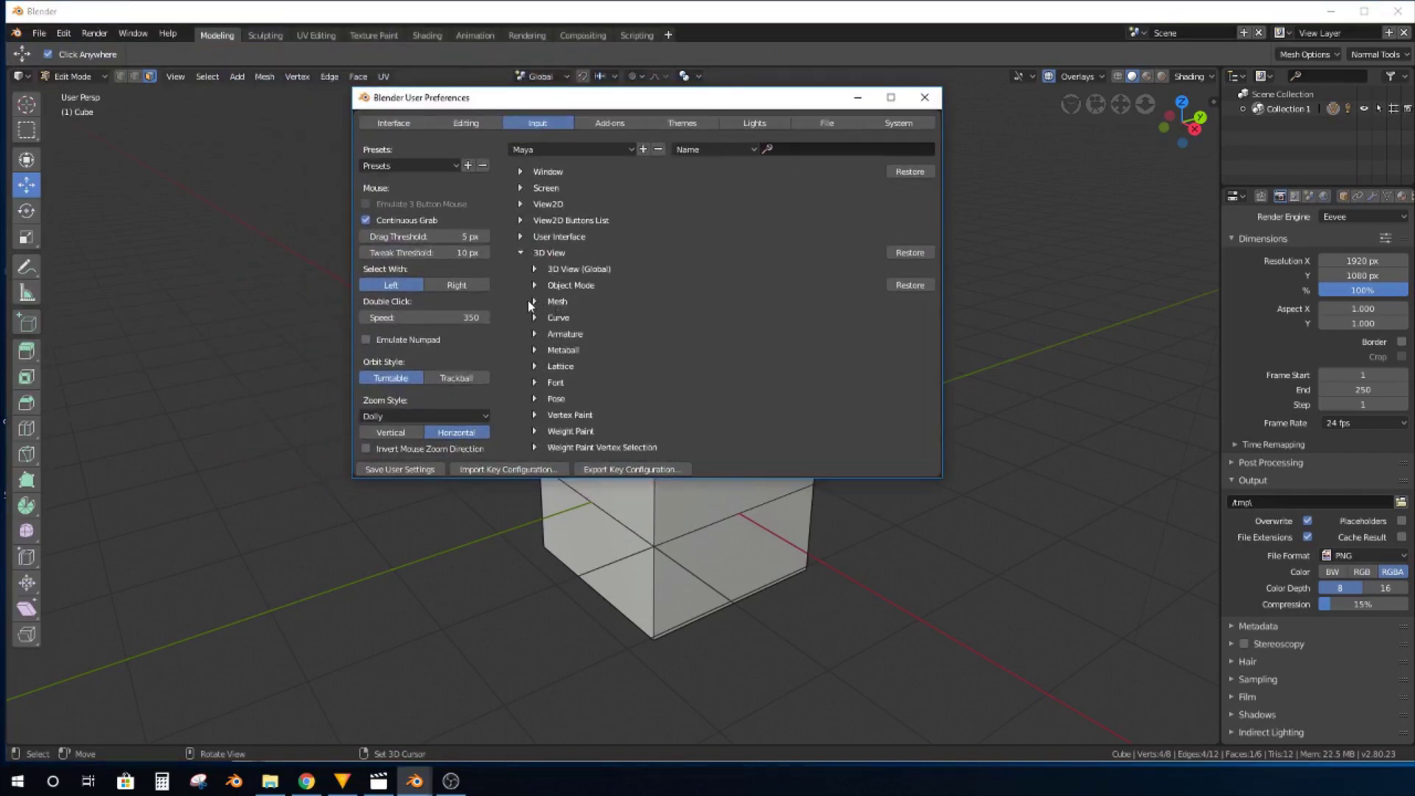
left_click(536, 302)
Add the Ctrl modifier to the Mesh keymap's Extrude and Move on Normals shortcut on E, and minimize the preferences.
scroll(691, 345, "down", 1)
scroll(690, 338, "down", 7)
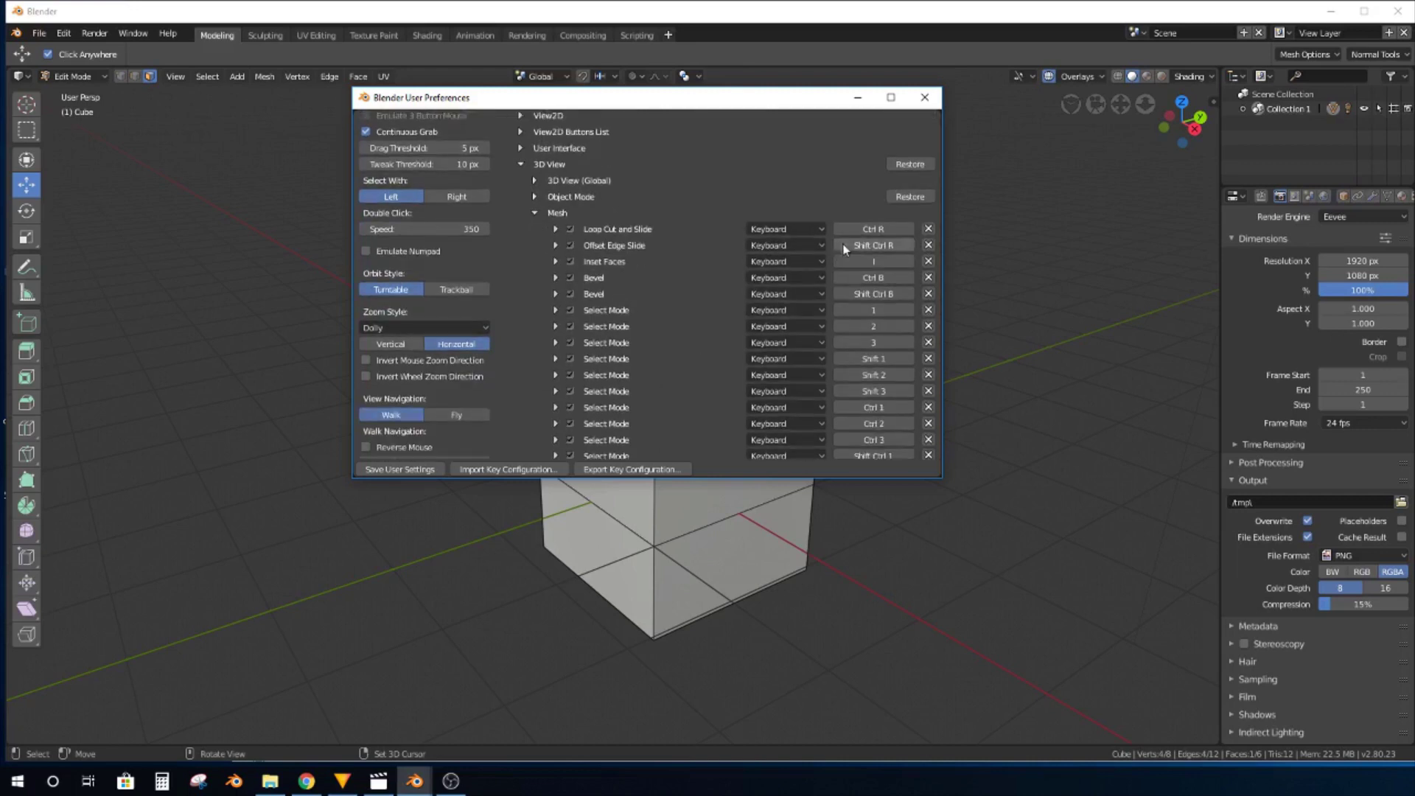
scroll(857, 334, "down", 12)
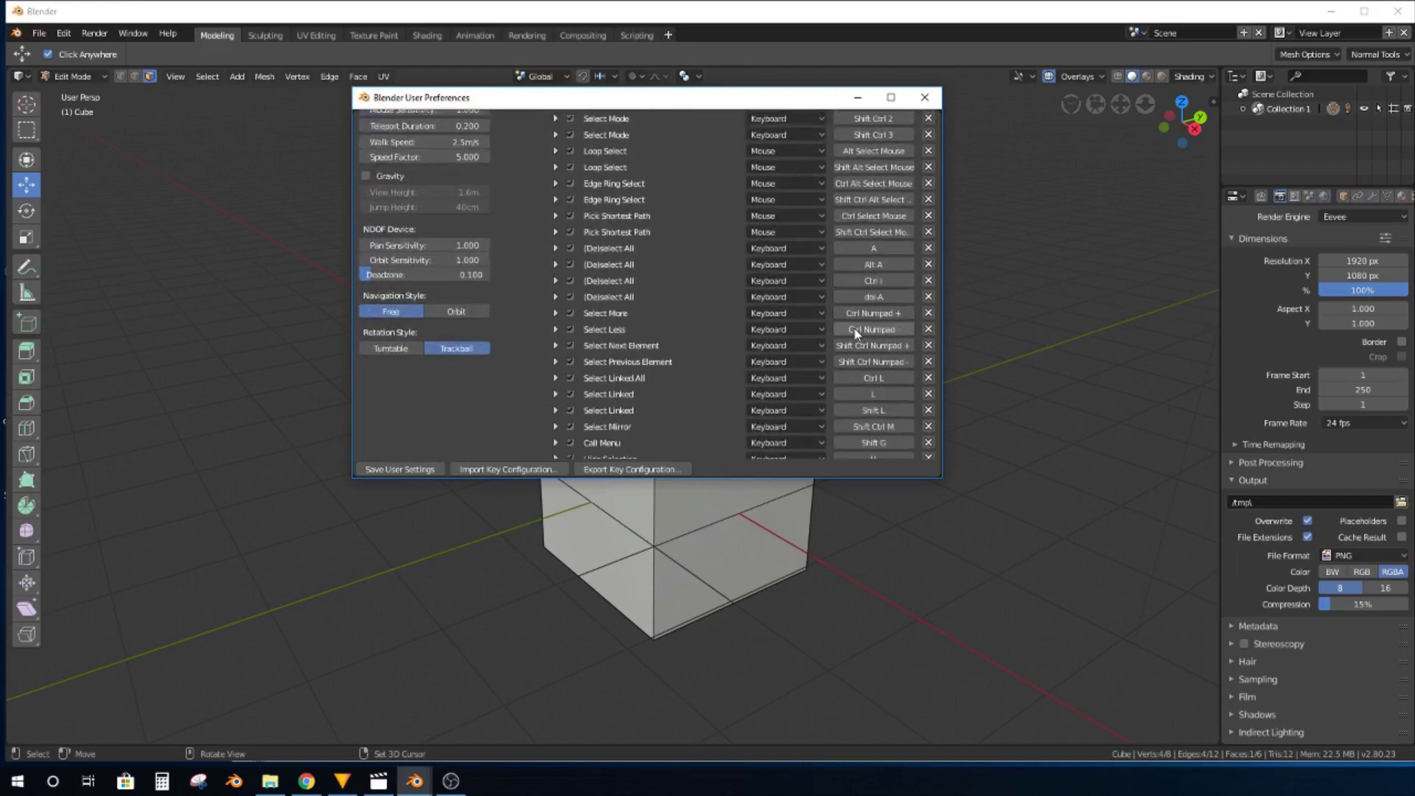
scroll(869, 351, "down", 2)
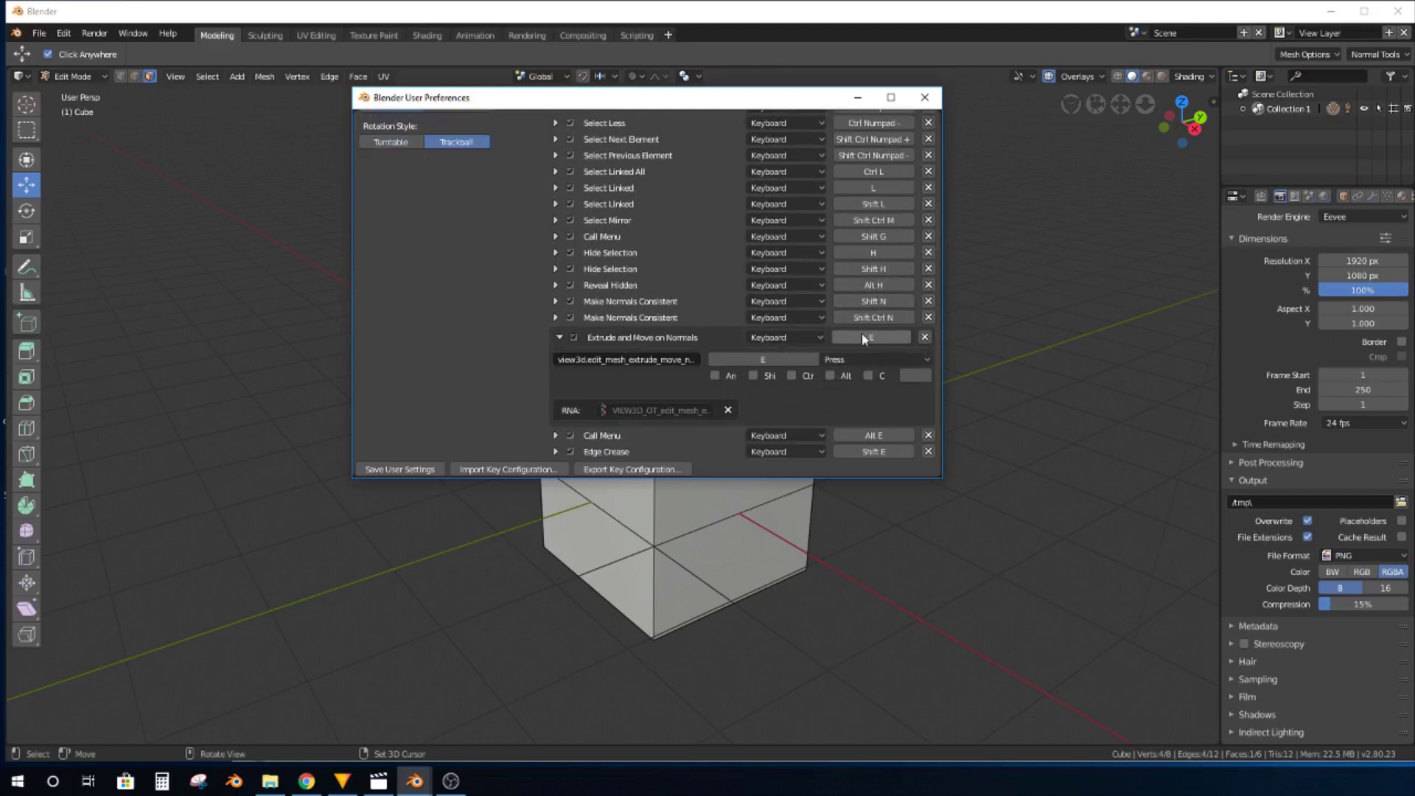
left_click(558, 339)
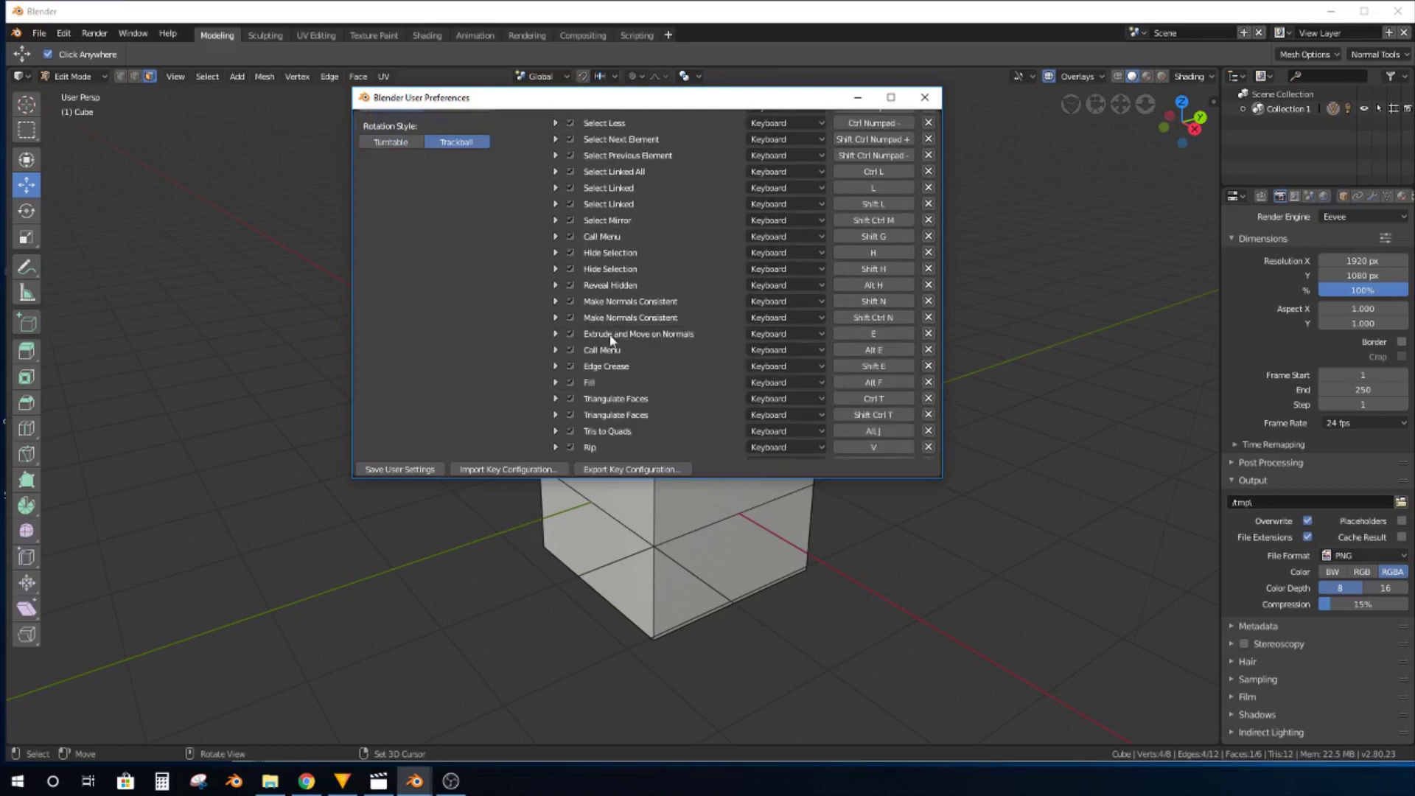
left_click(557, 334)
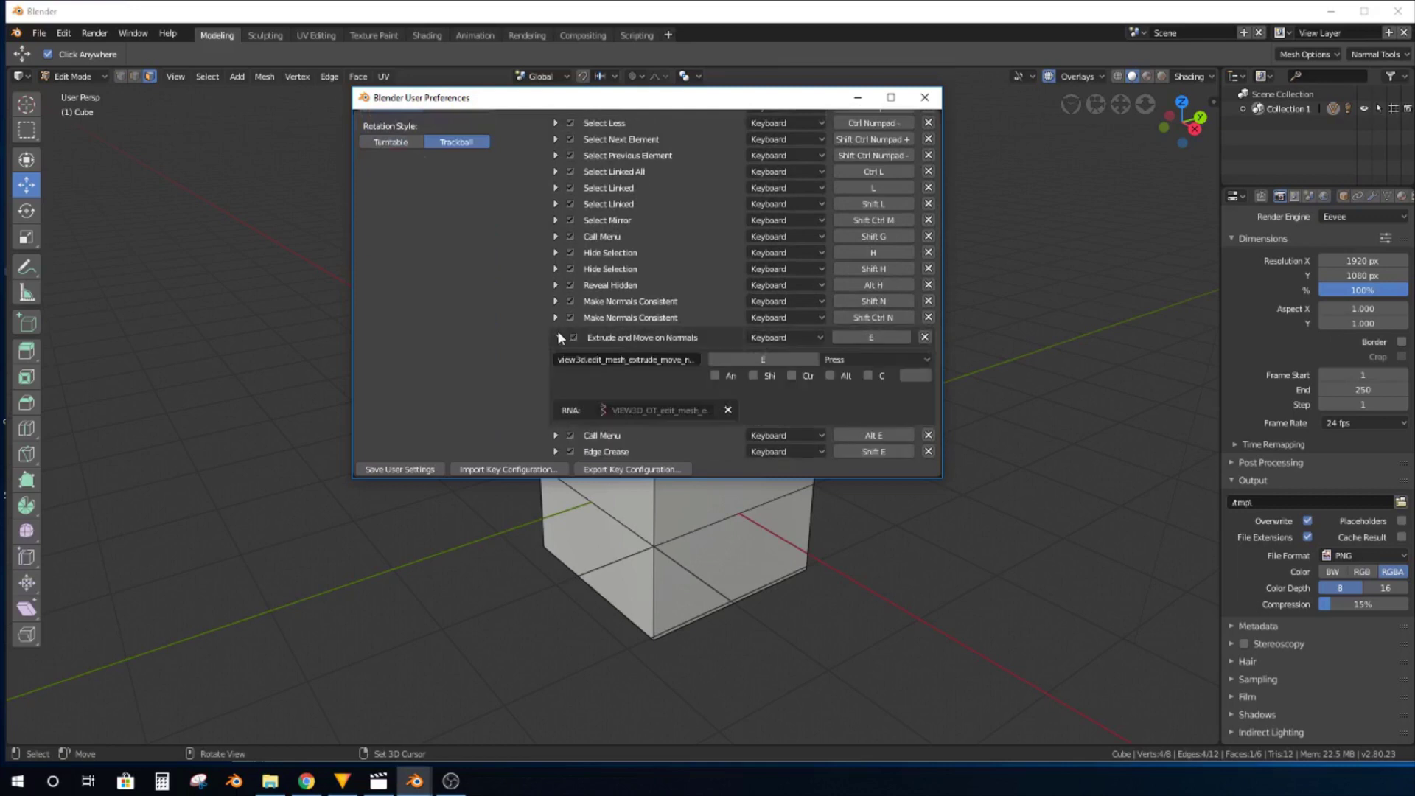
left_click(792, 377)
left_click(855, 99)
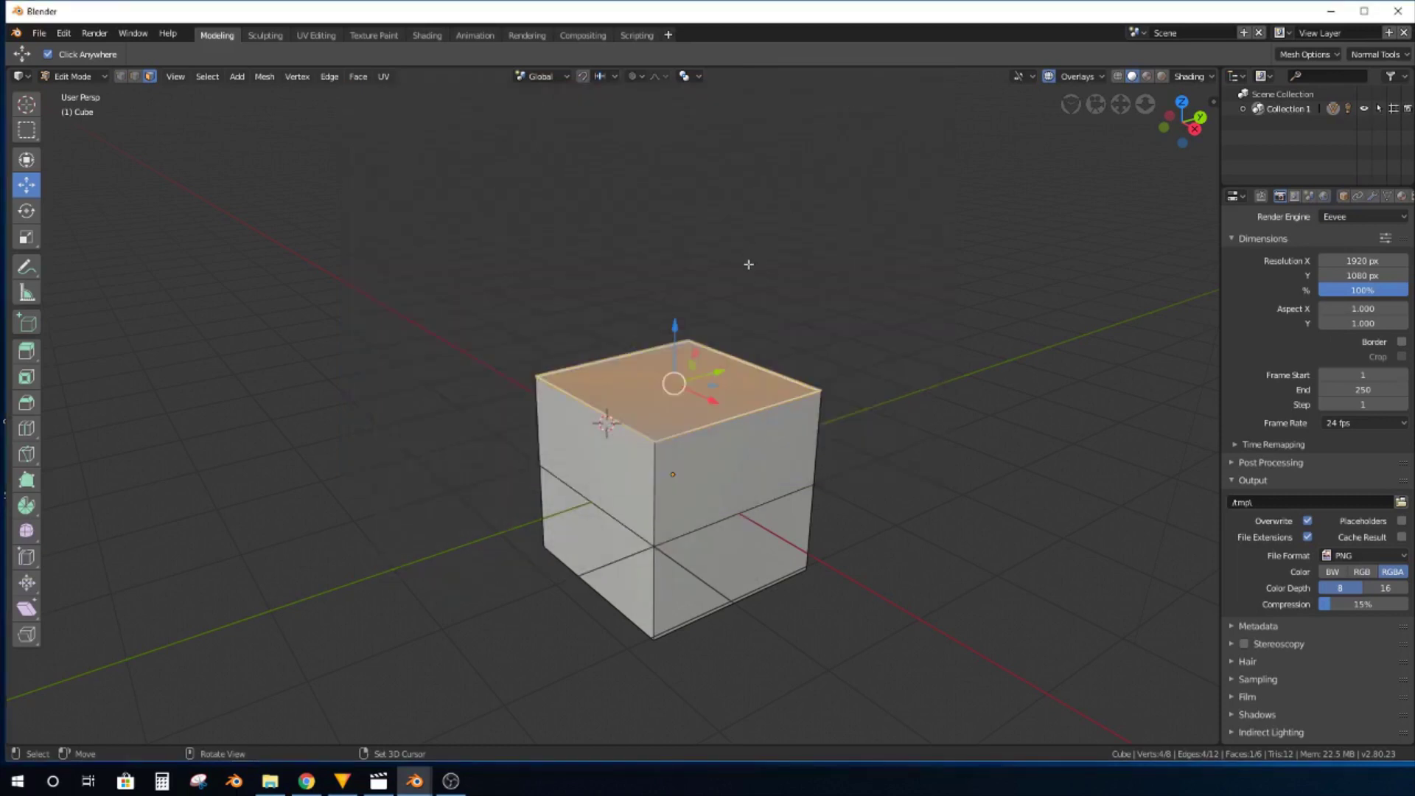
Test the Ctrl+E extrude shortcut on the cube's top face, extruding it about 77 cm, and undo the extrusion.
key("e")
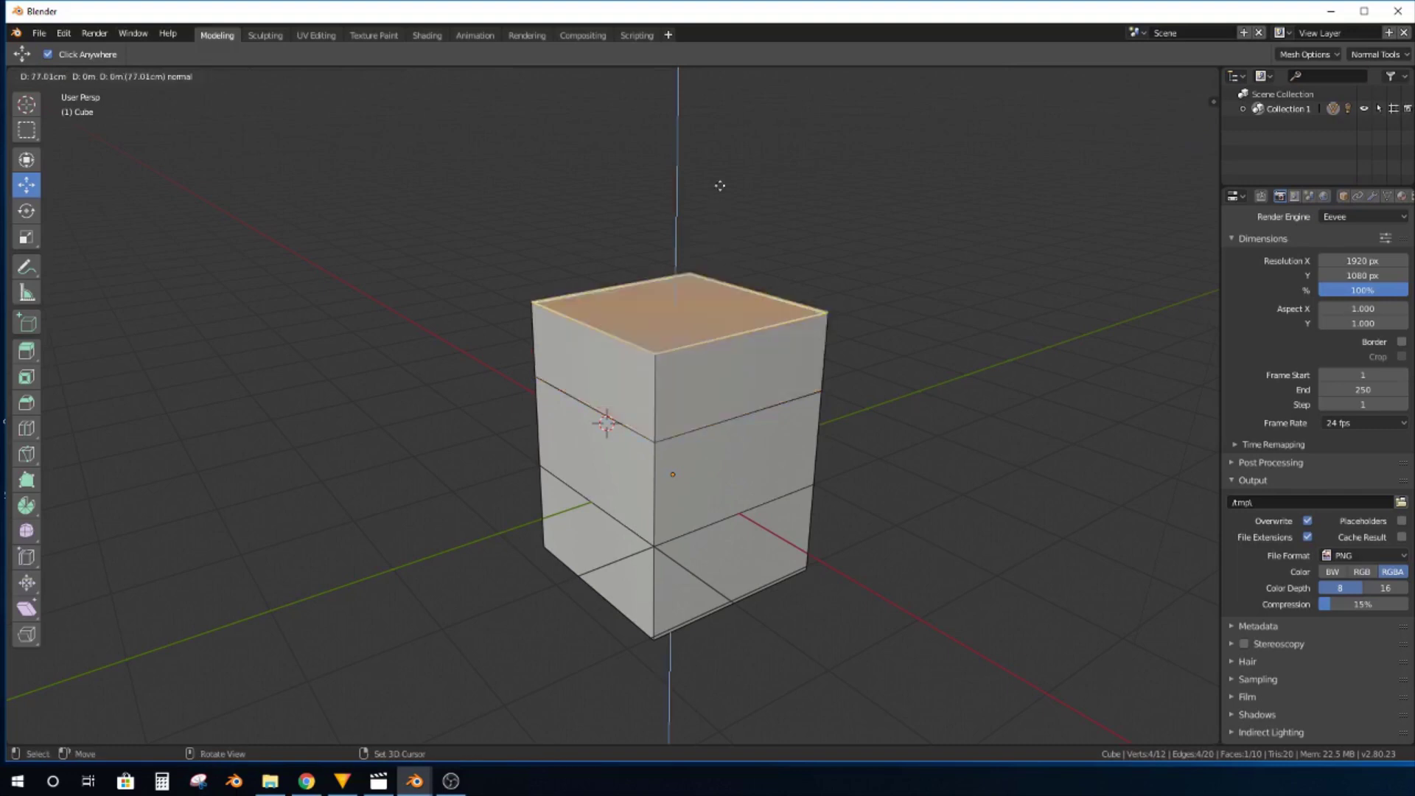
left_click(717, 218)
key("ctrl+z")
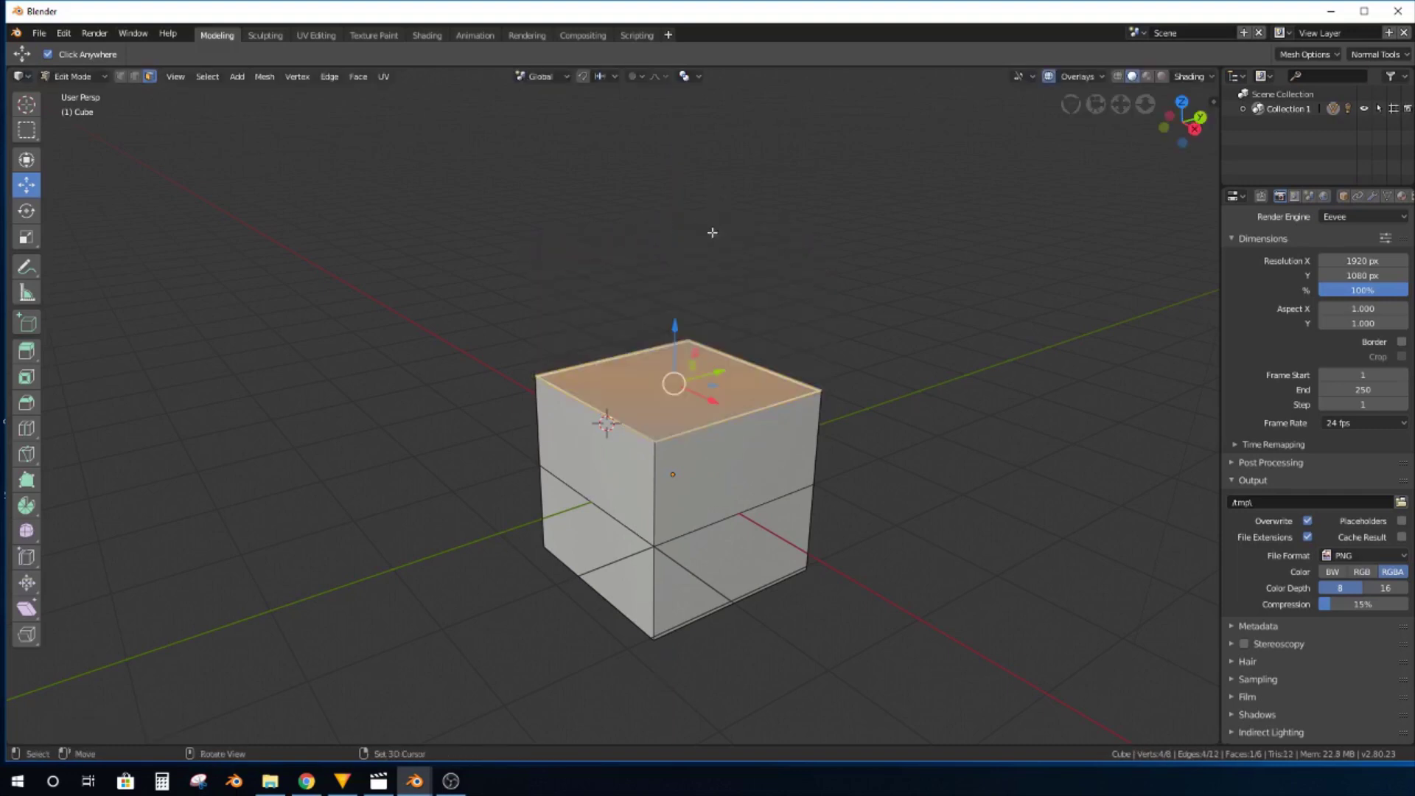
Switch to the Rotate tool, try rotating the cube's top face, and undo the rotation.
key("shift+space")
key("r")
left_click_drag(699, 342, 672, 333)
key("ctrl+z")
key("ctrl+z")
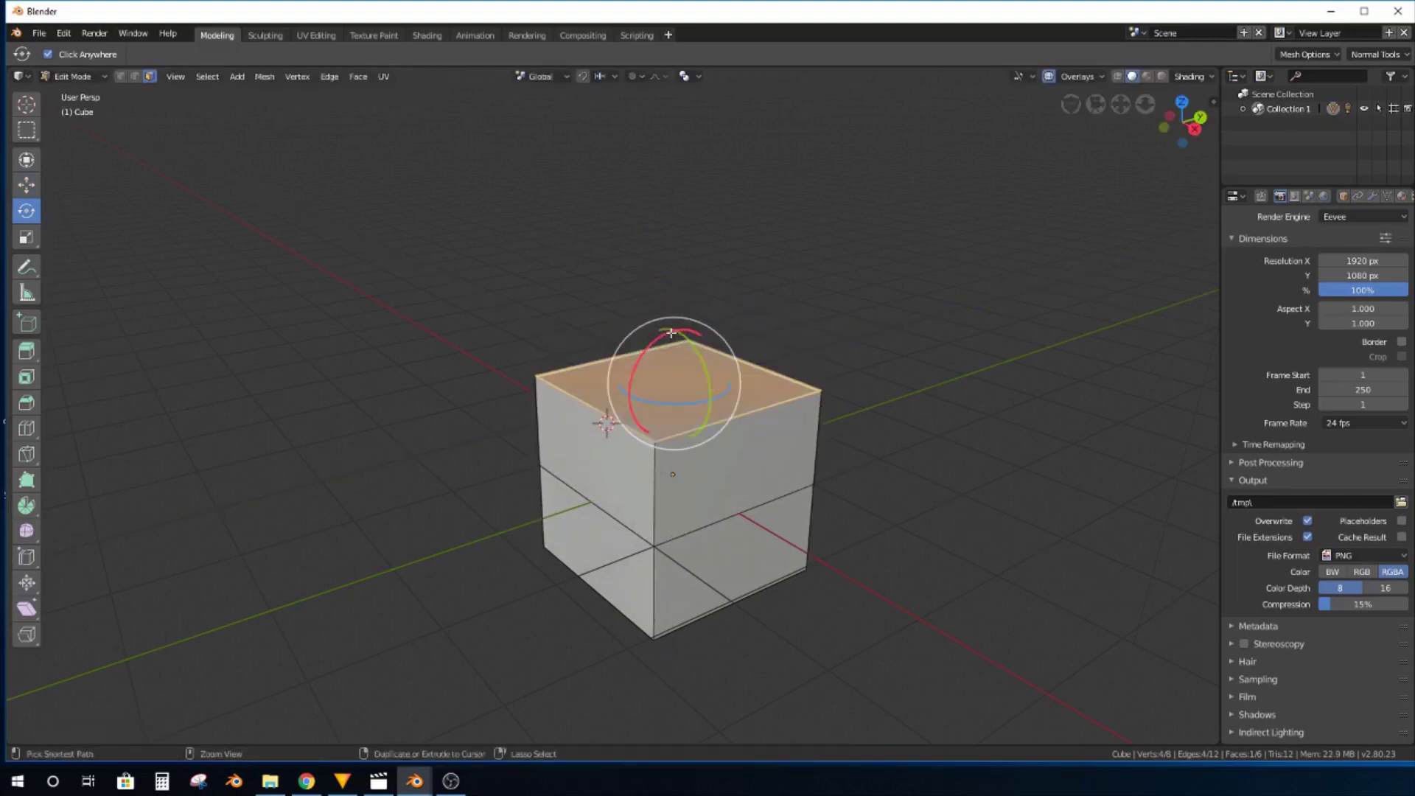
Switch to the Scale tool, look at the Mesh Context Menu for the top face, and dismiss it without choosing a command.
middle_click_drag(799, 306, 855, 251)
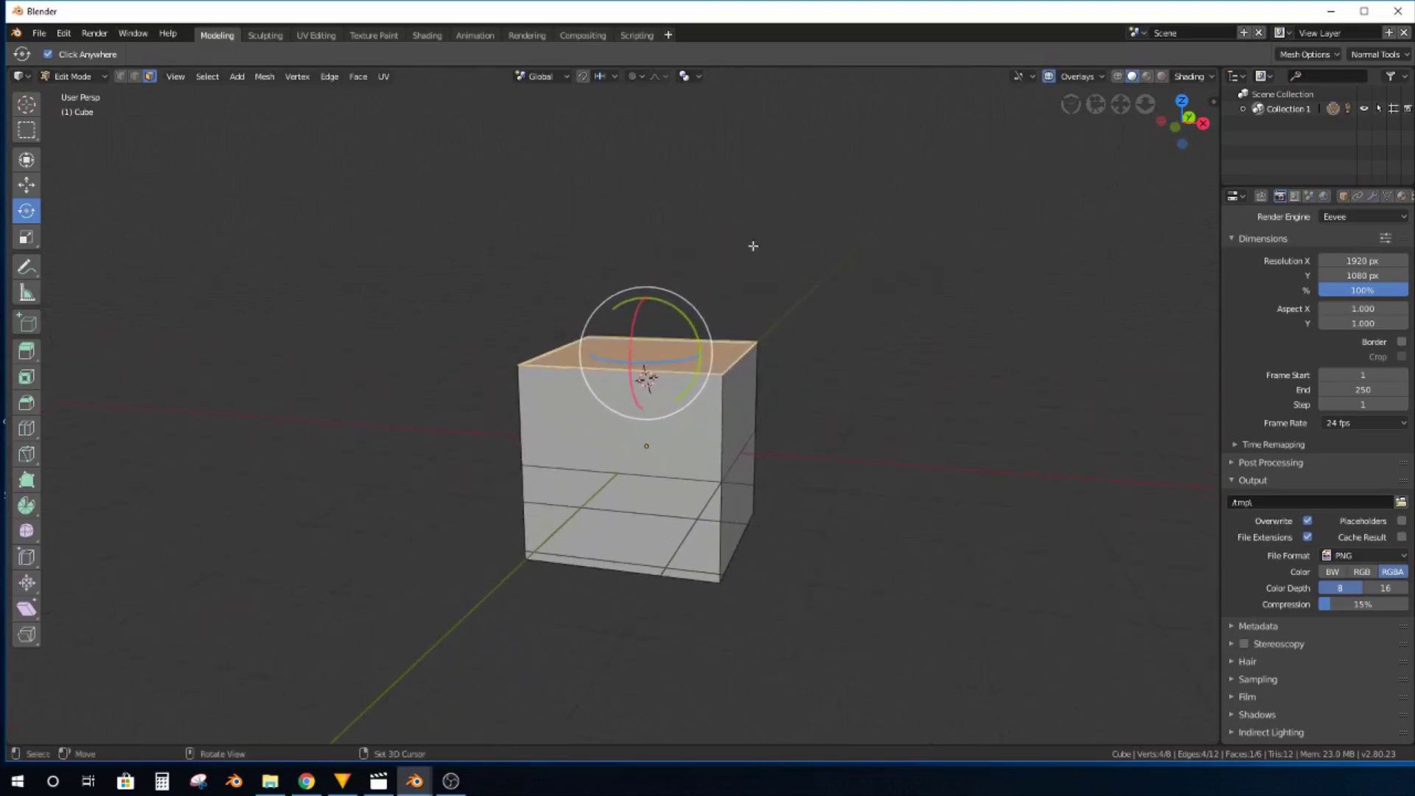
key("shift+space")
key("s")
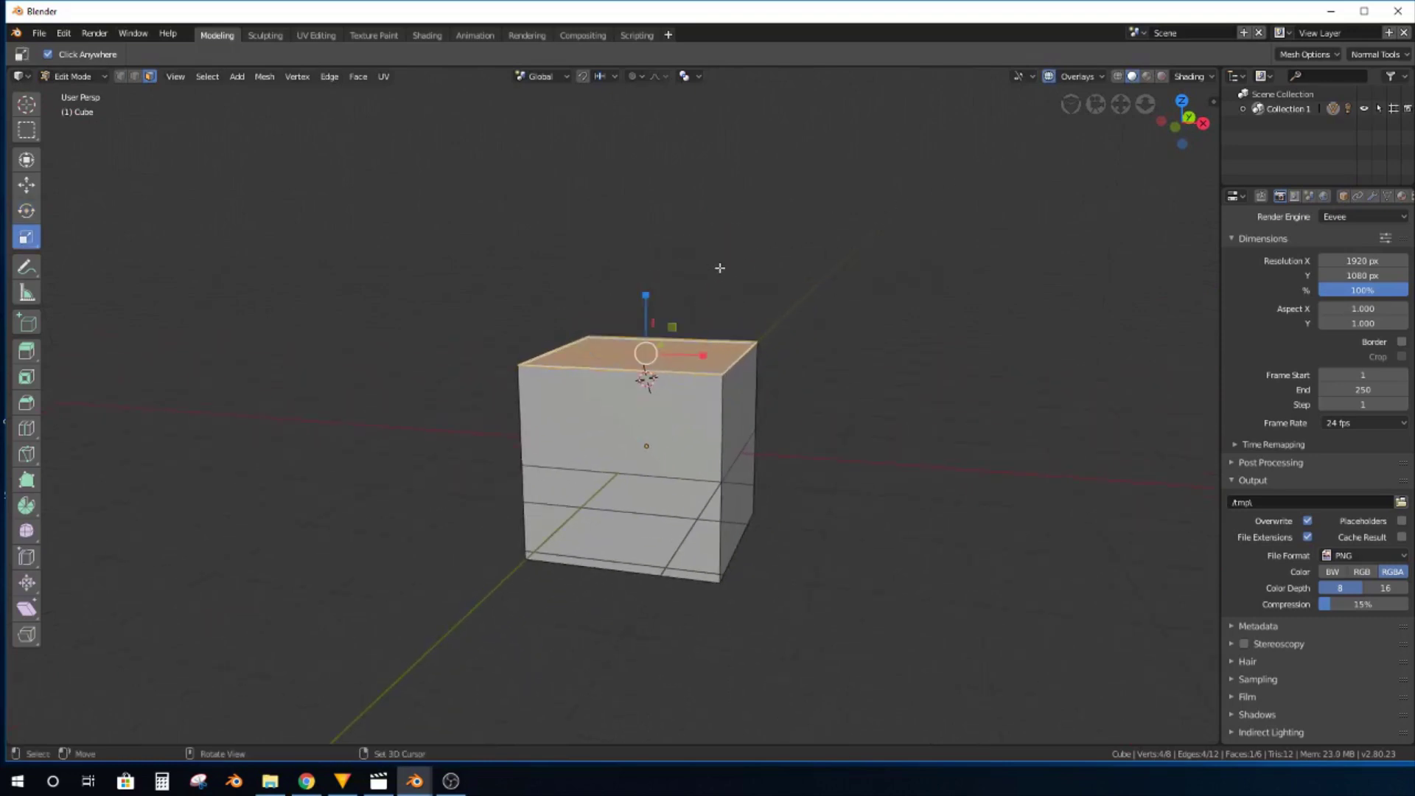
right_click(721, 267)
key("Escape")
right_click(685, 319)
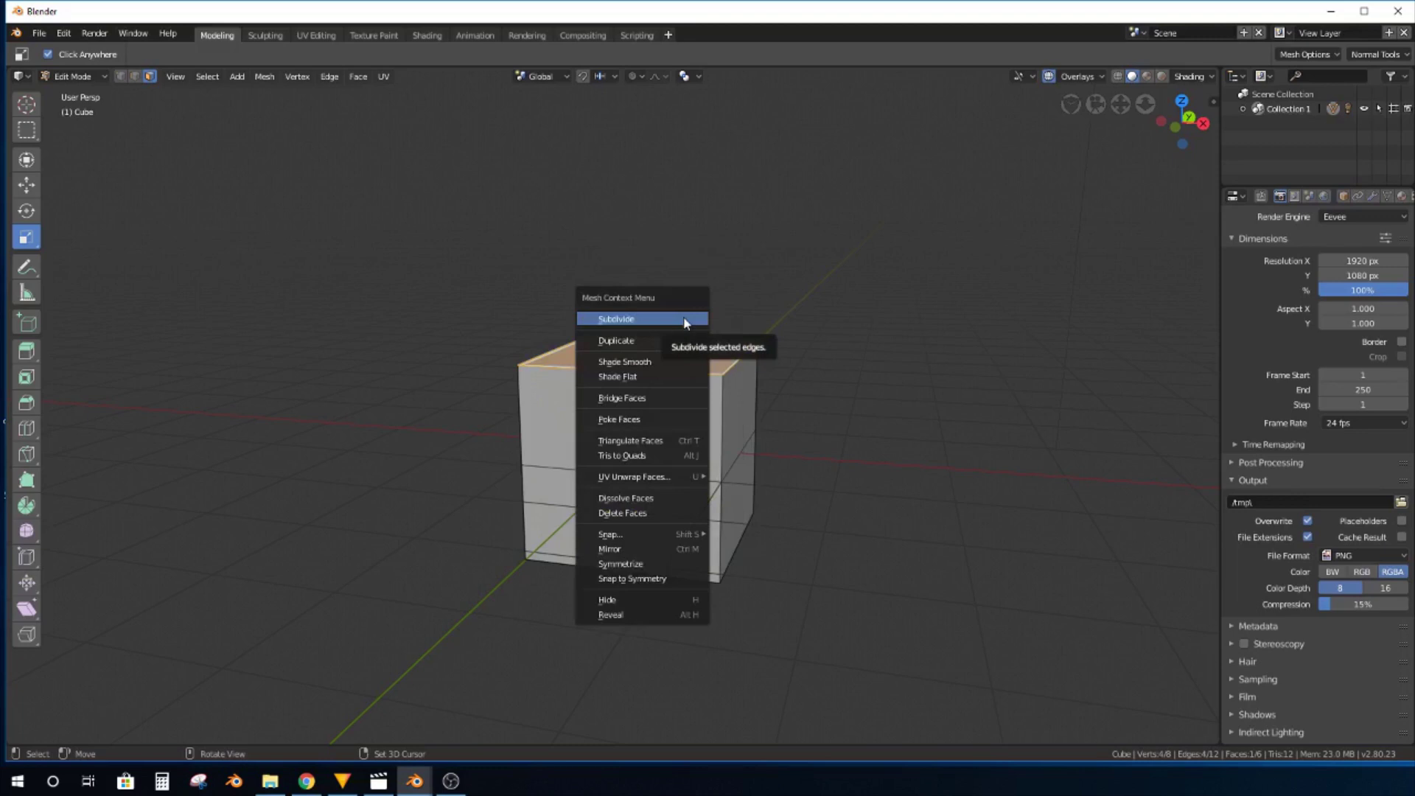
key("Escape")
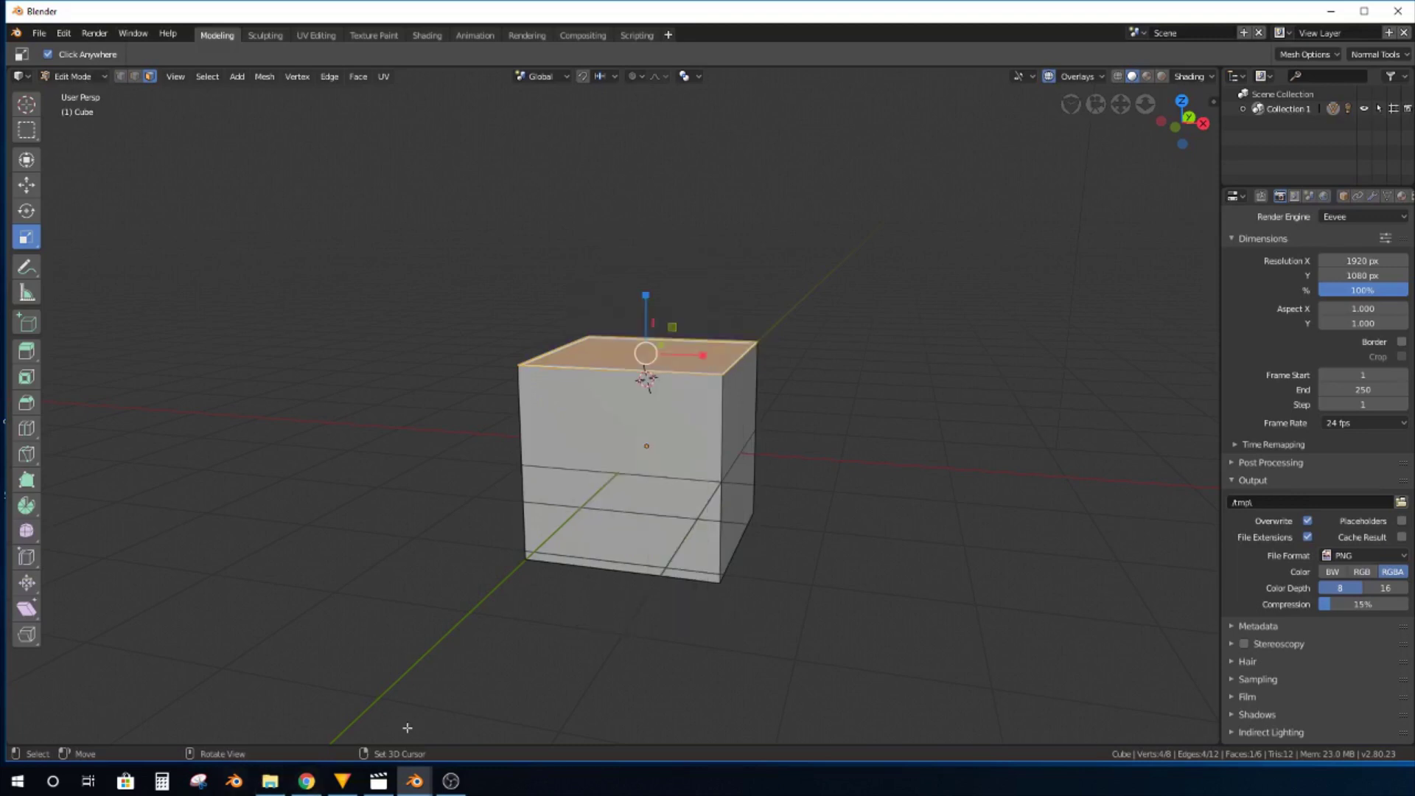
Return to the User Preferences and filter the keymap entries by the name "call".
mouse_move(414, 780)
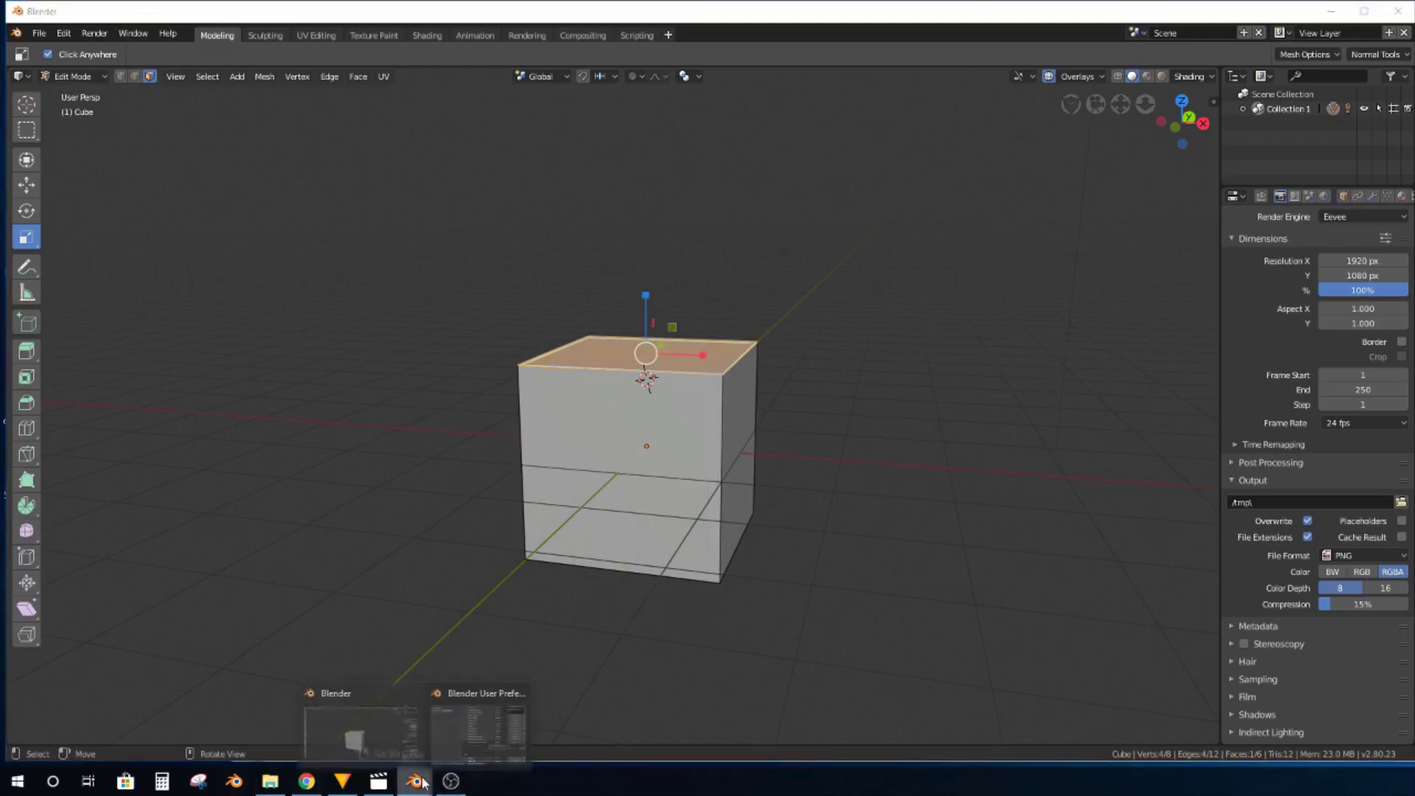
left_click(458, 720)
scroll(824, 373, "up", 15)
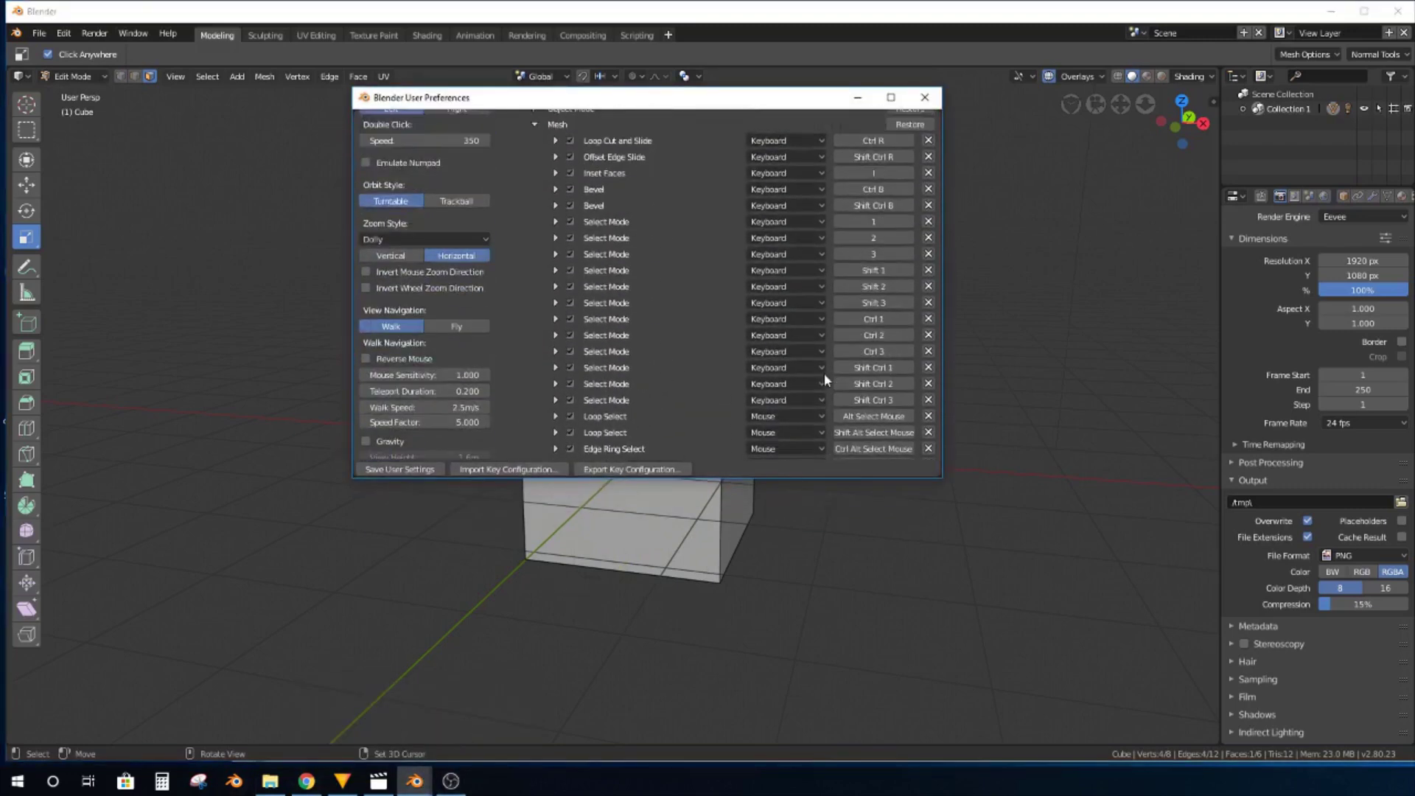
left_click(796, 149)
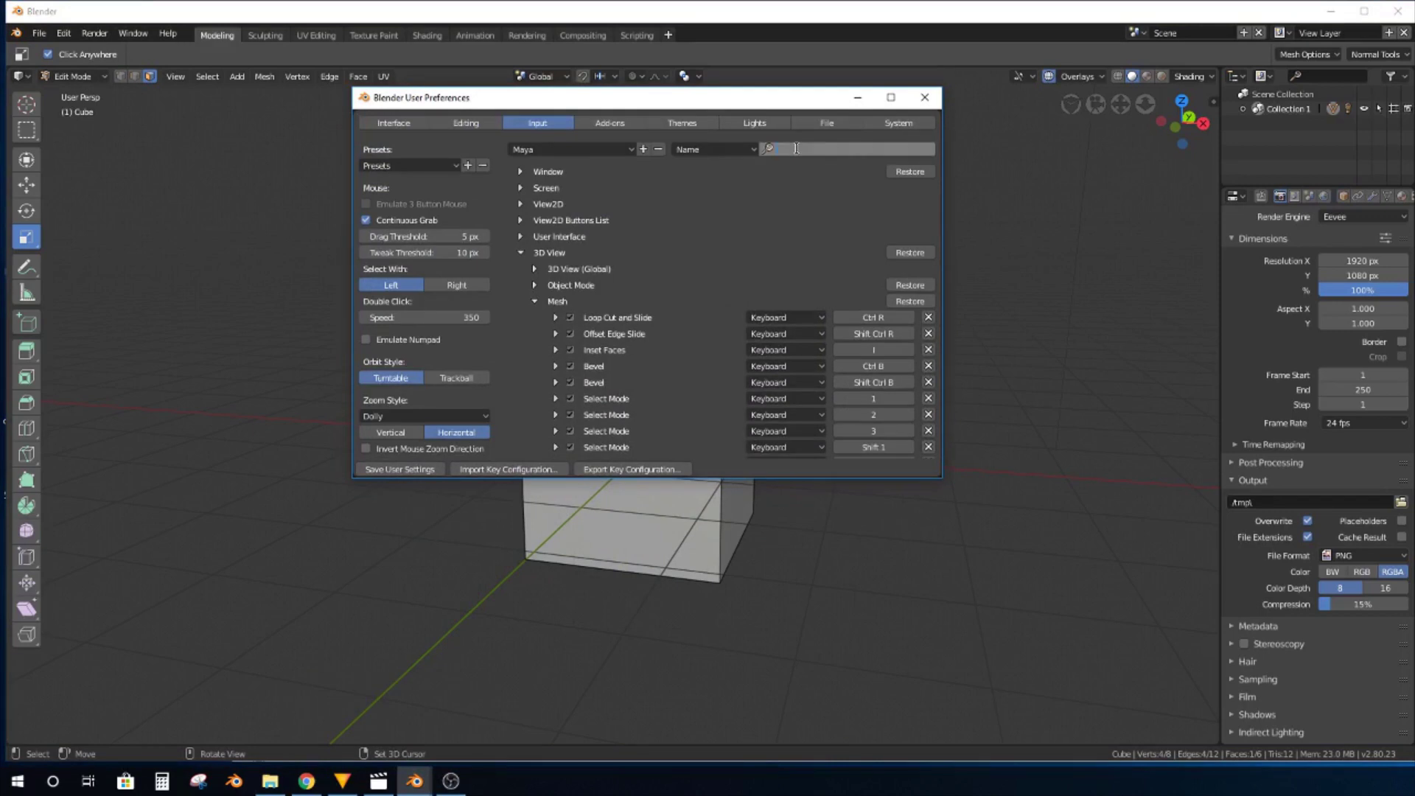
type("call")
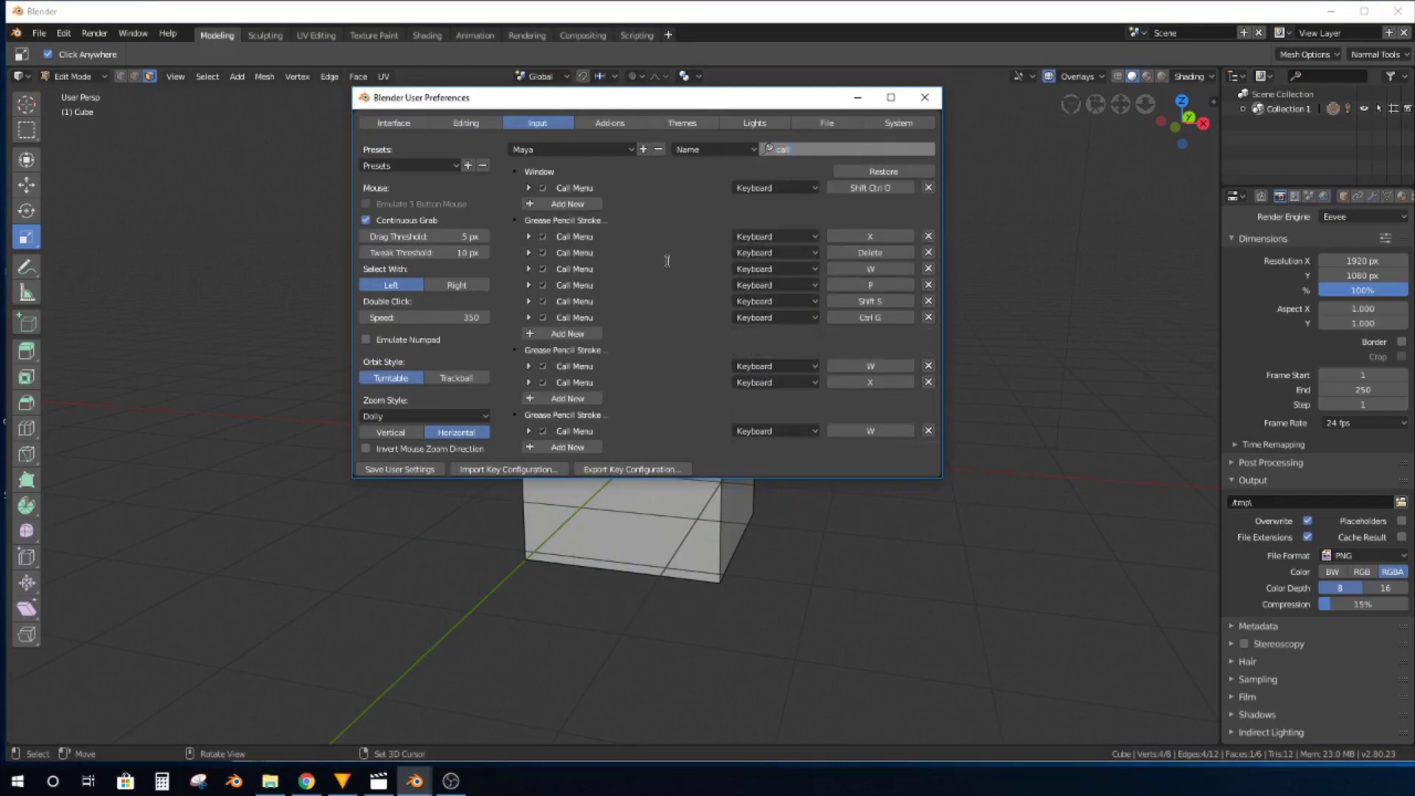
Disable the Call Menu shortcut on W in the Mesh keymap and minimize the preferences.
scroll(670, 309, "down", 5)
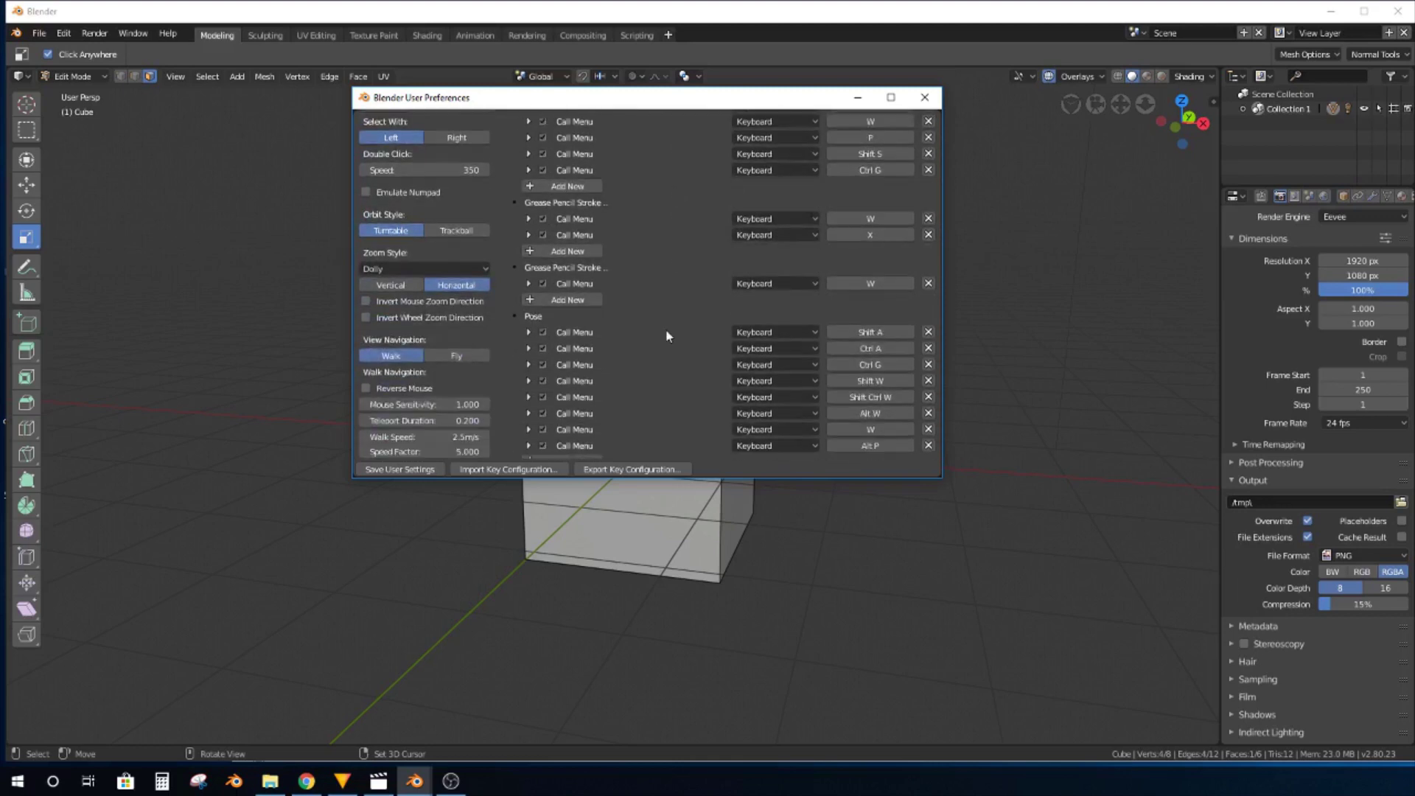
scroll(667, 335, "down", 10)
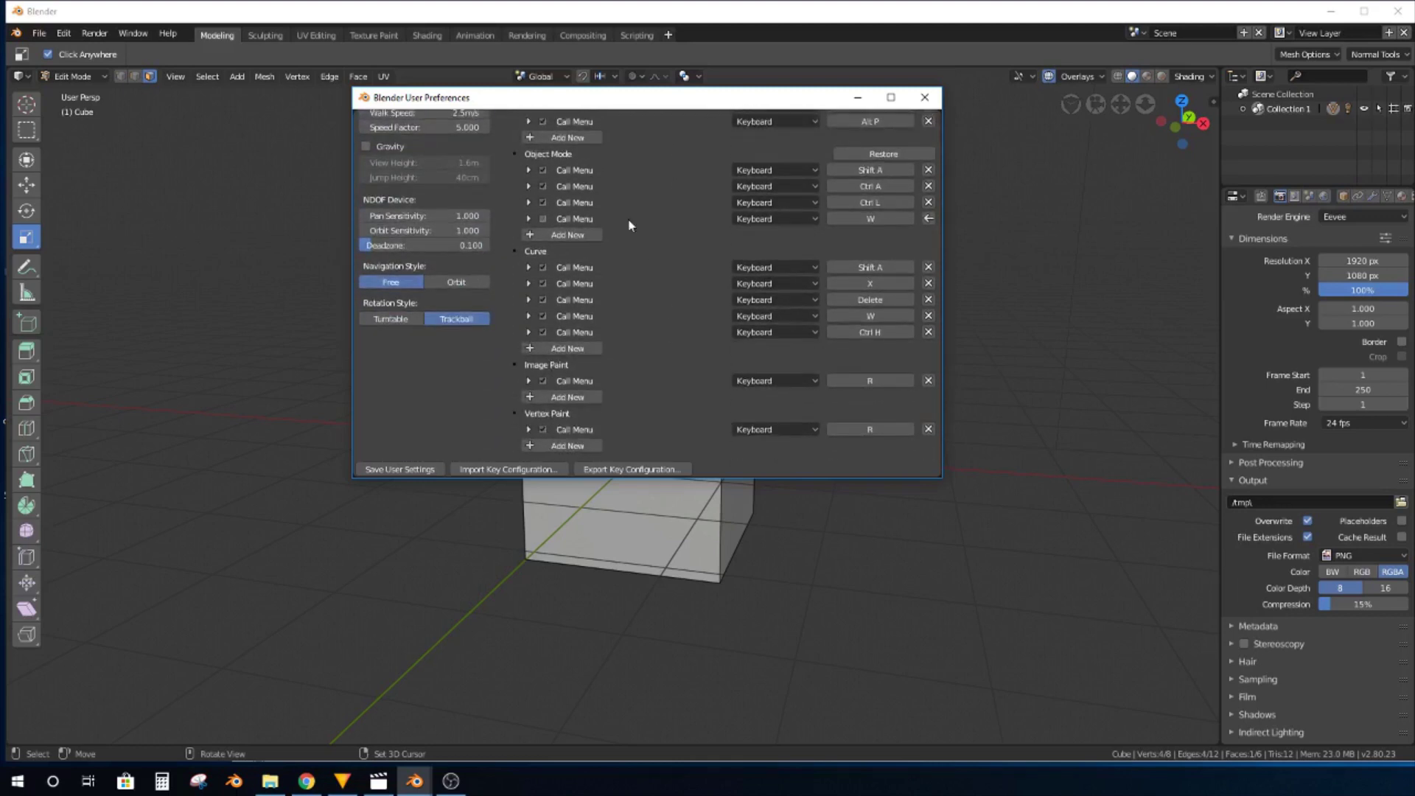
left_click(541, 218)
scroll(647, 247, "down", 10)
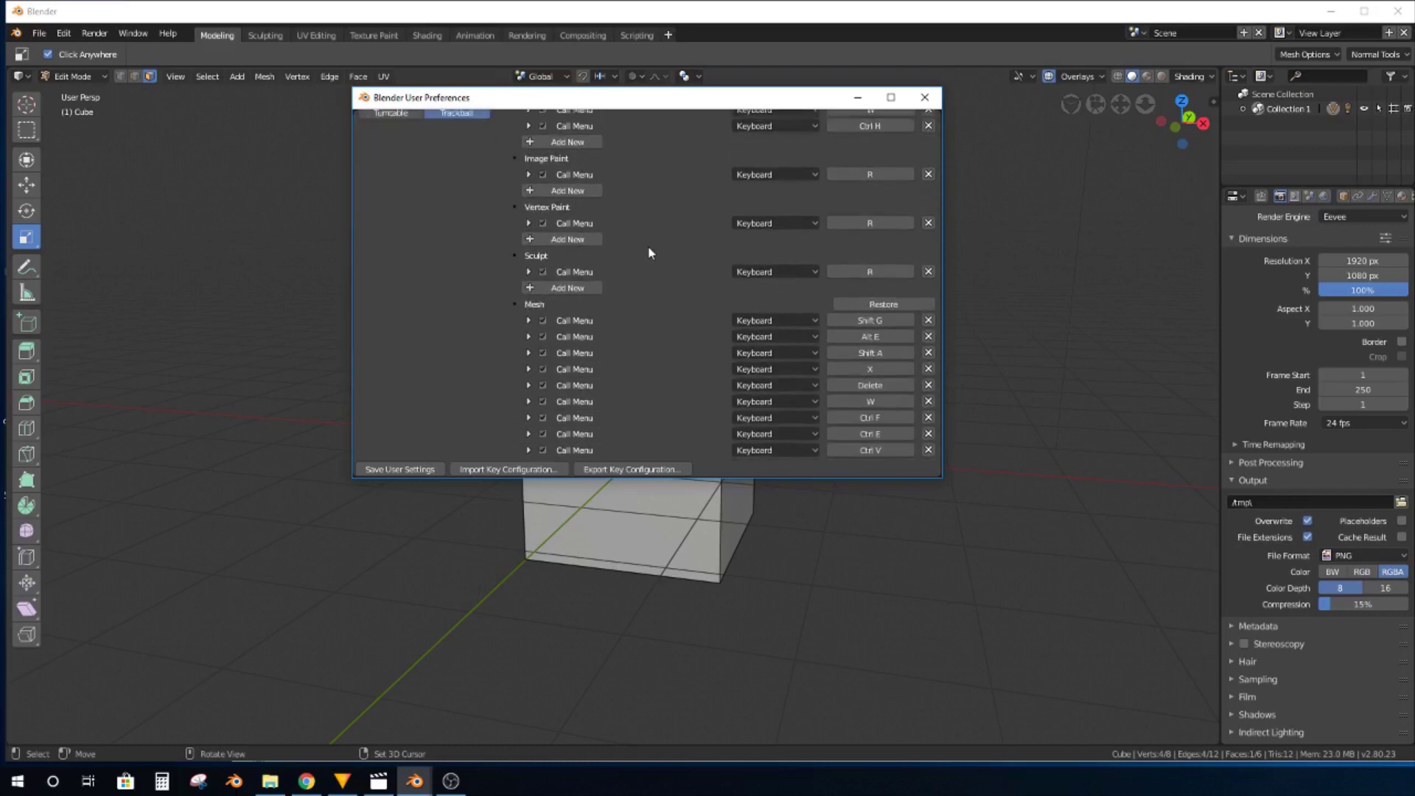
scroll(648, 250, "down", 1)
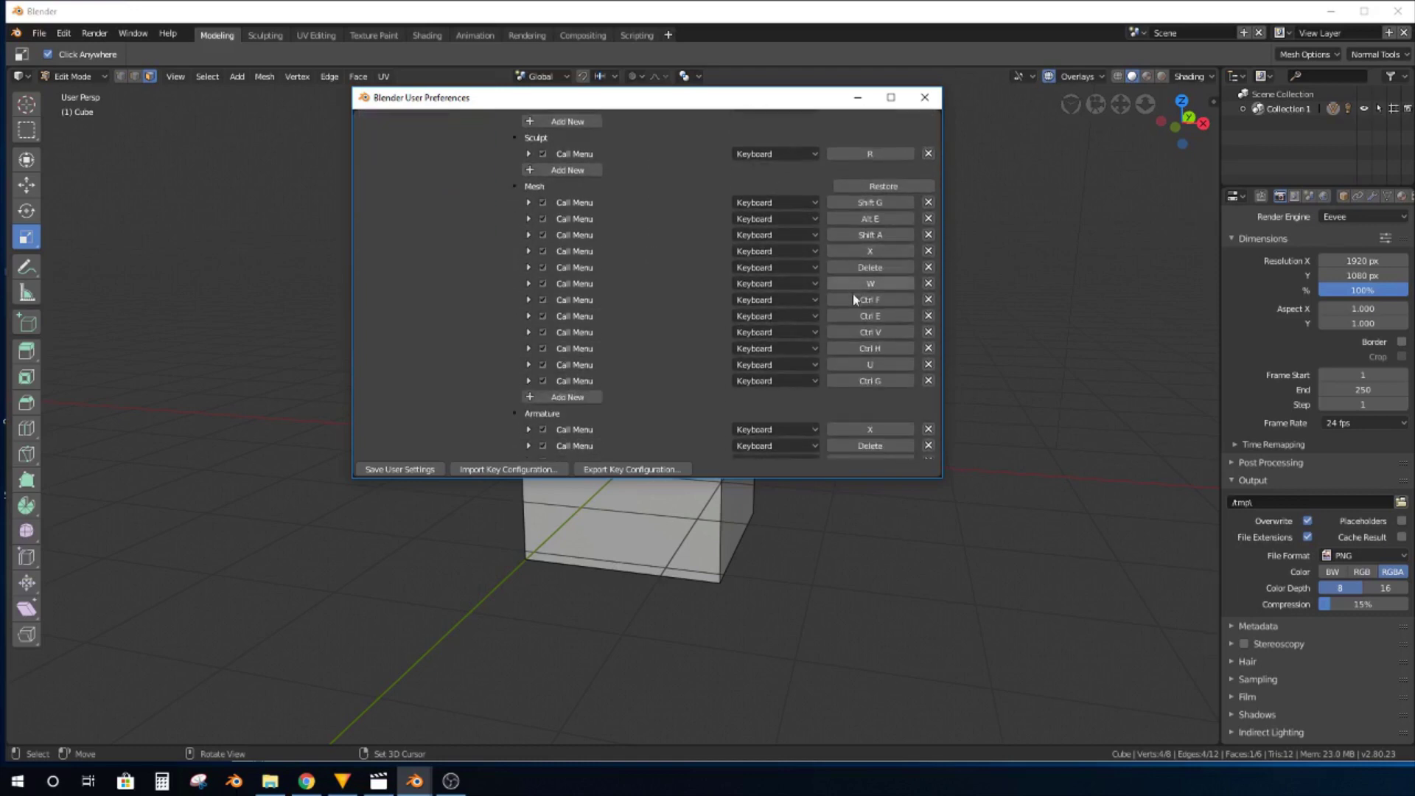
scroll(732, 223, "down", 1)
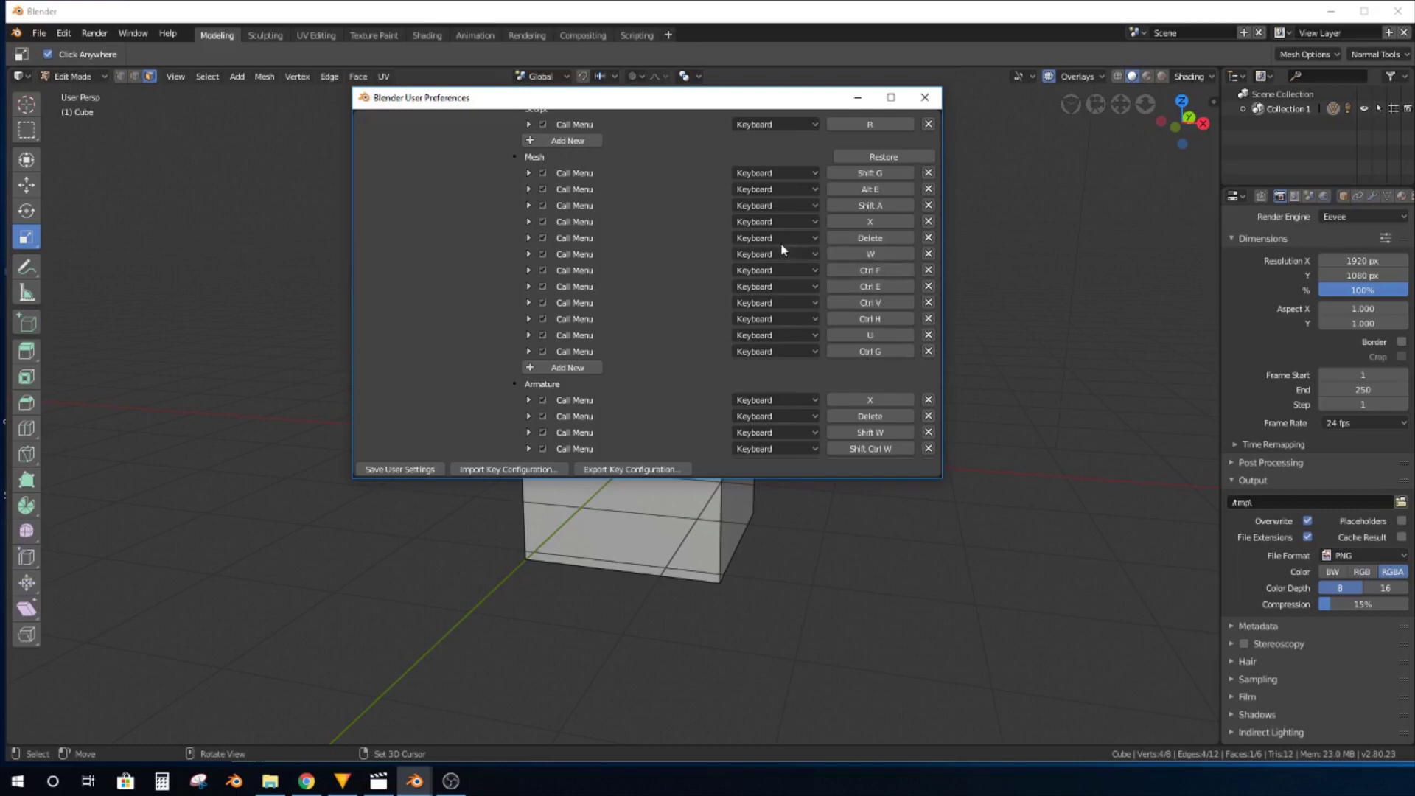
left_click(544, 255)
left_click(857, 99)
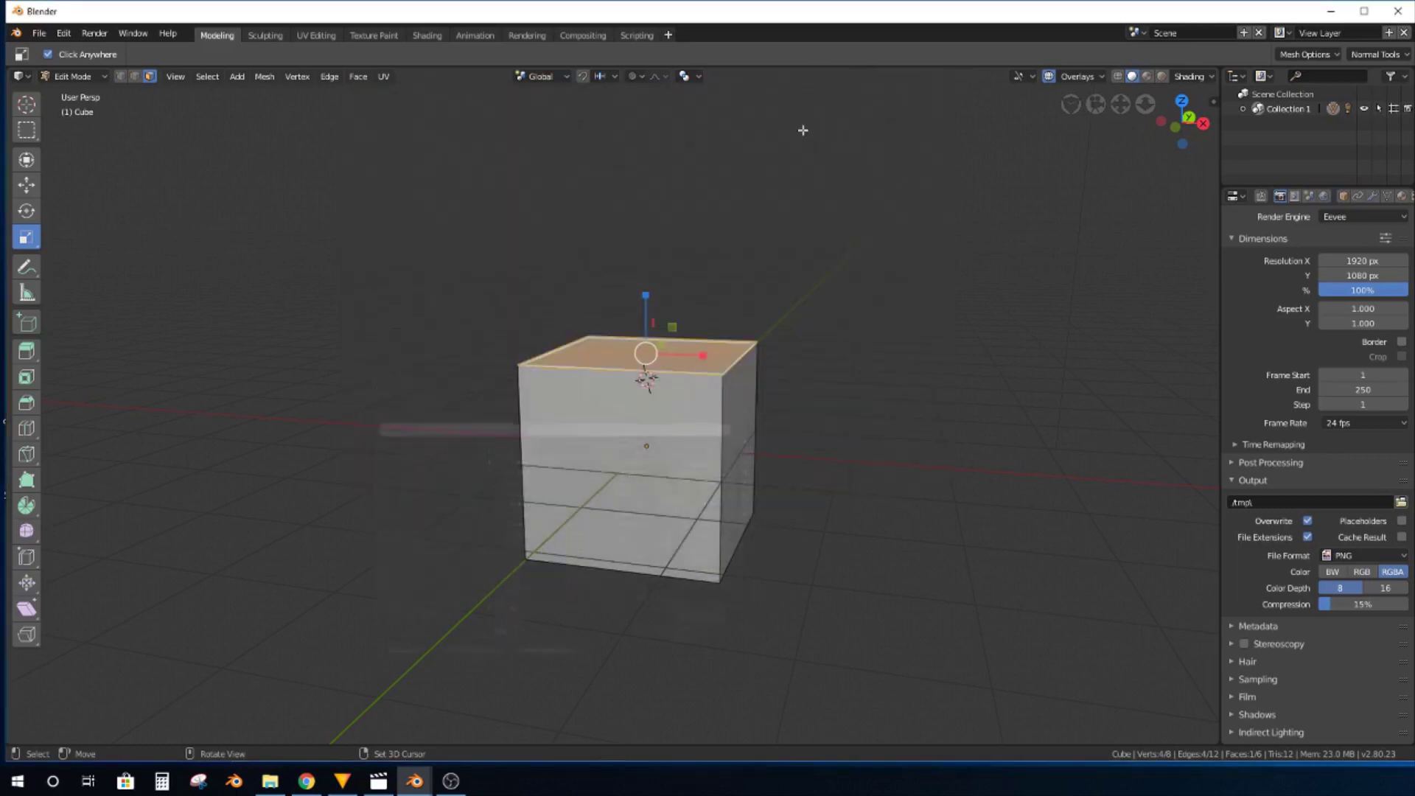
Test the W, E and R shortcuts in Edit Mode by cycling through Move, Rotate and Scale, finishing on Move.
key("w")
key("e")
key("w")
key("e")
key("r")
key("e")
key("w")
key("e")
key("w")
key("r")
key("w")
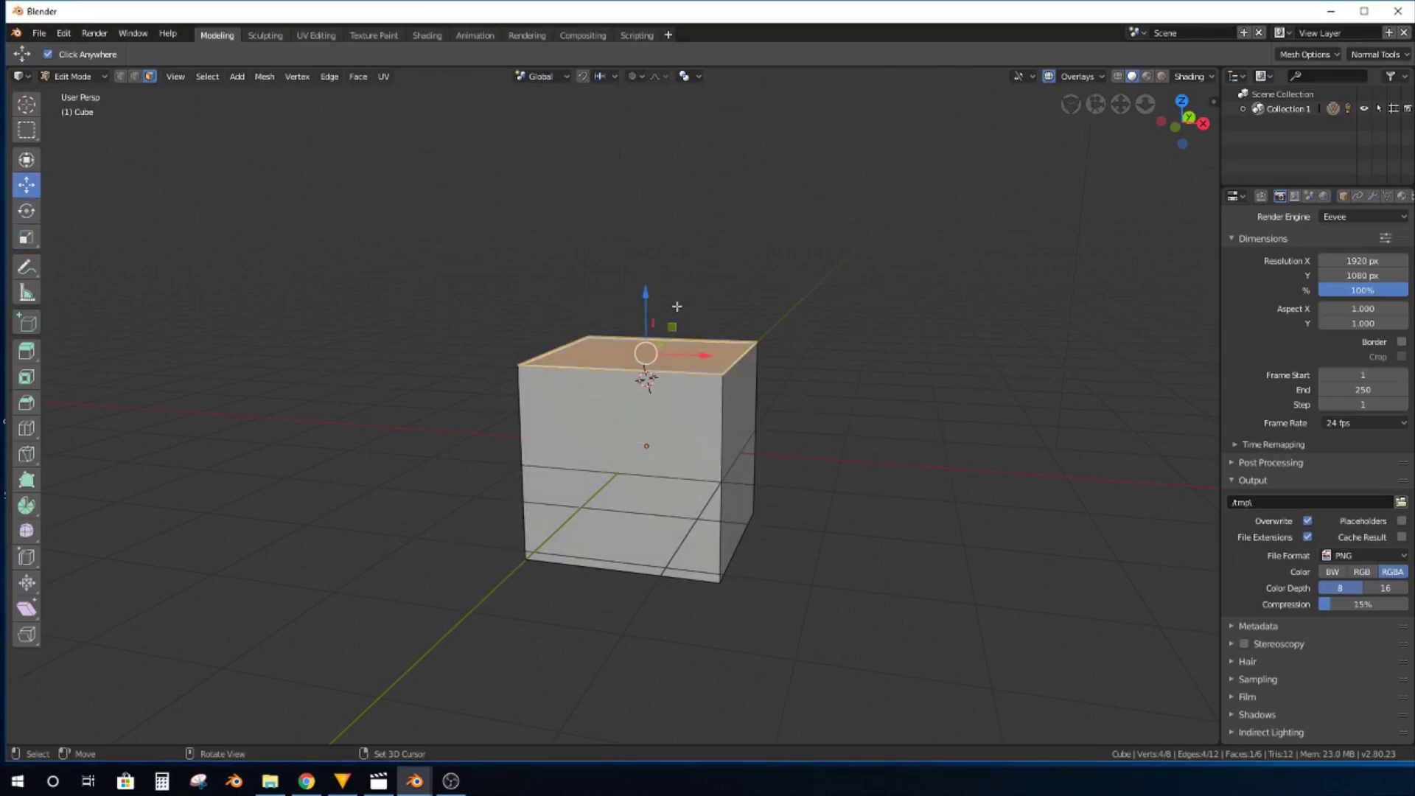
Save the changed shortcuts as user settings, clear the keymap search, and close the User Preferences.
mouse_move(420, 783)
left_click(471, 709)
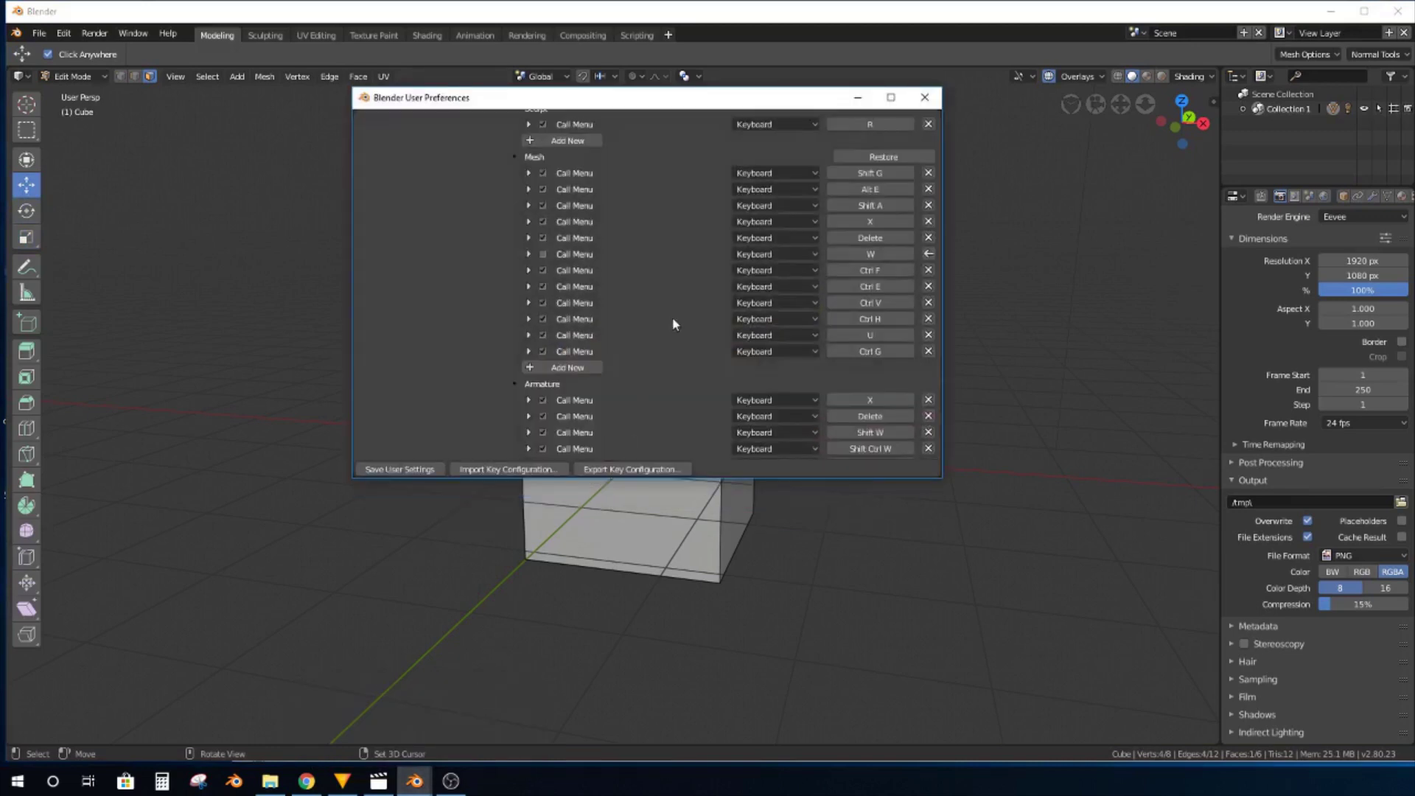
left_click_drag(940, 292, 938, 121)
left_click_drag(774, 103, 882, 114)
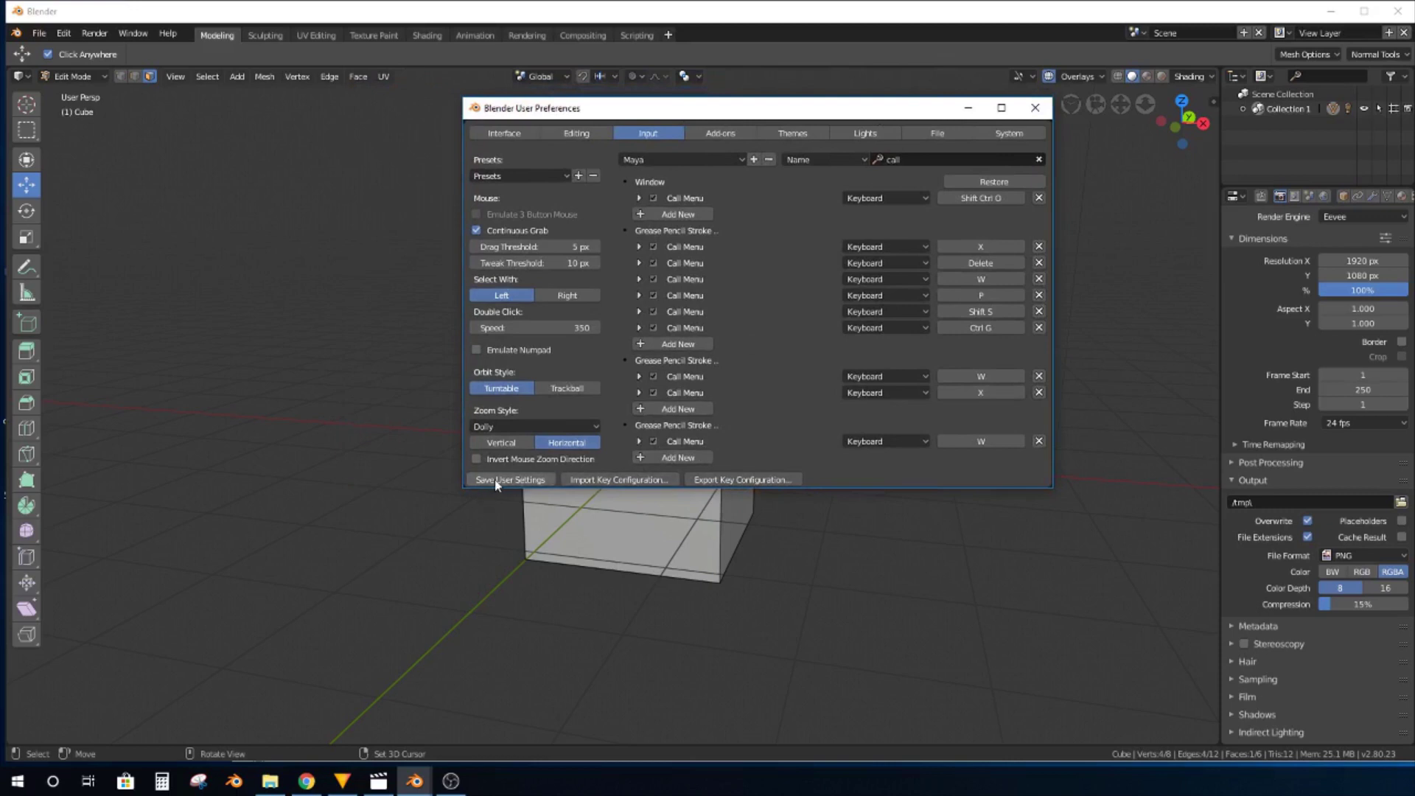
left_click(520, 480)
left_click(1038, 160)
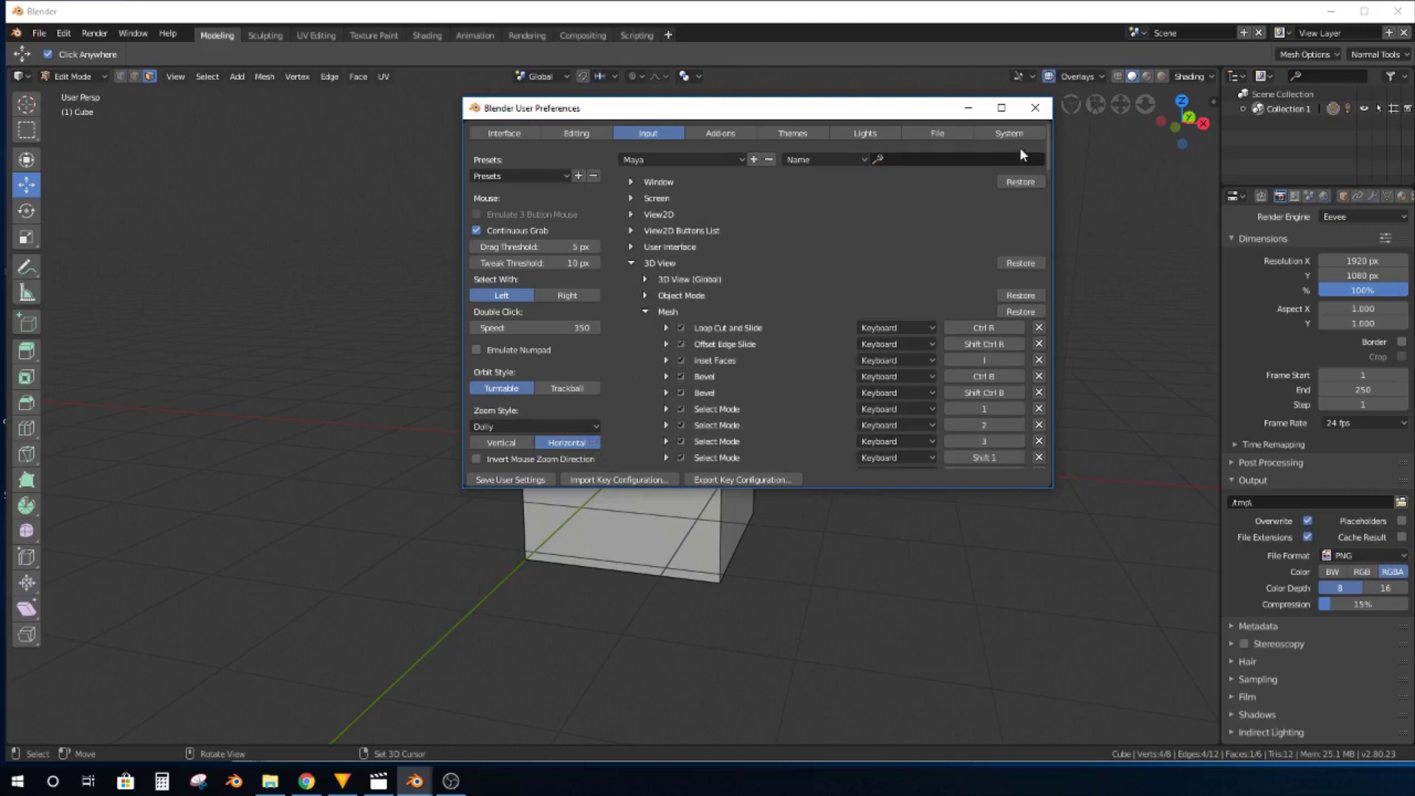
left_click(1035, 108)
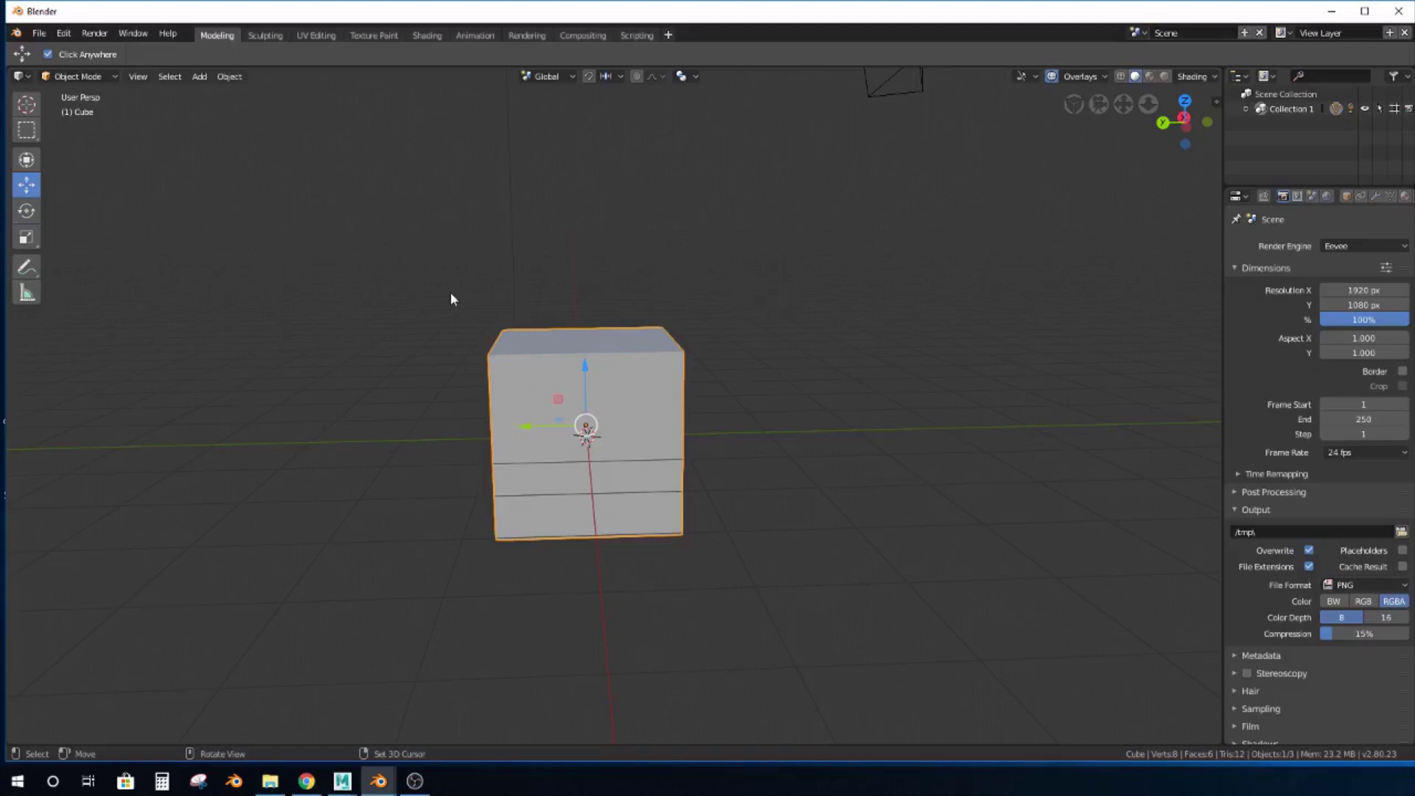
Switch to Maya and cycle through its Select, Move, Rotate and Scale tools with Q, W, E and R, finishing on Select.
mouse_move(342, 780)
left_click(391, 709)
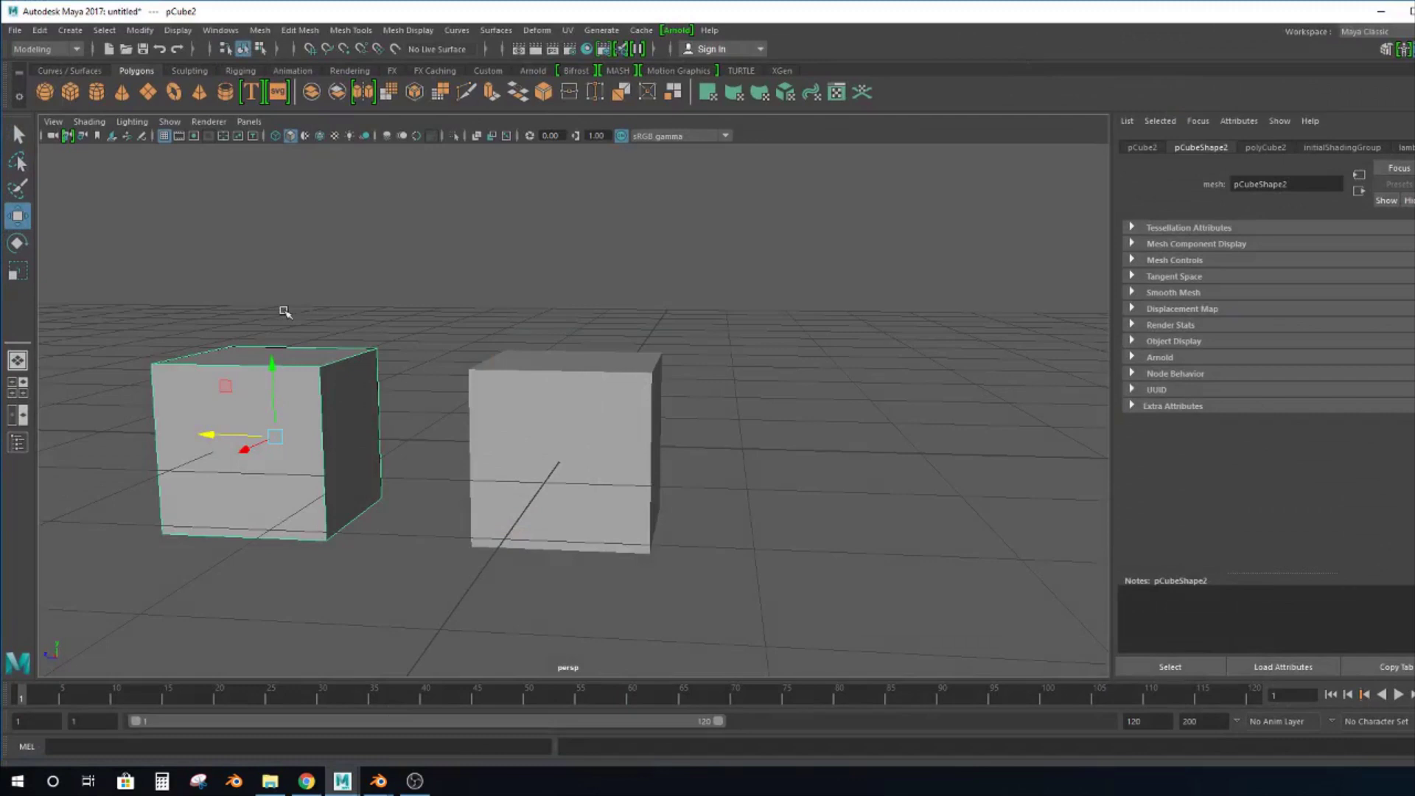
key("q")
key("w")
key("e")
key("w")
key("q")
key("w")
key("e")
key("r")
key("e")
key("w")
key("q")
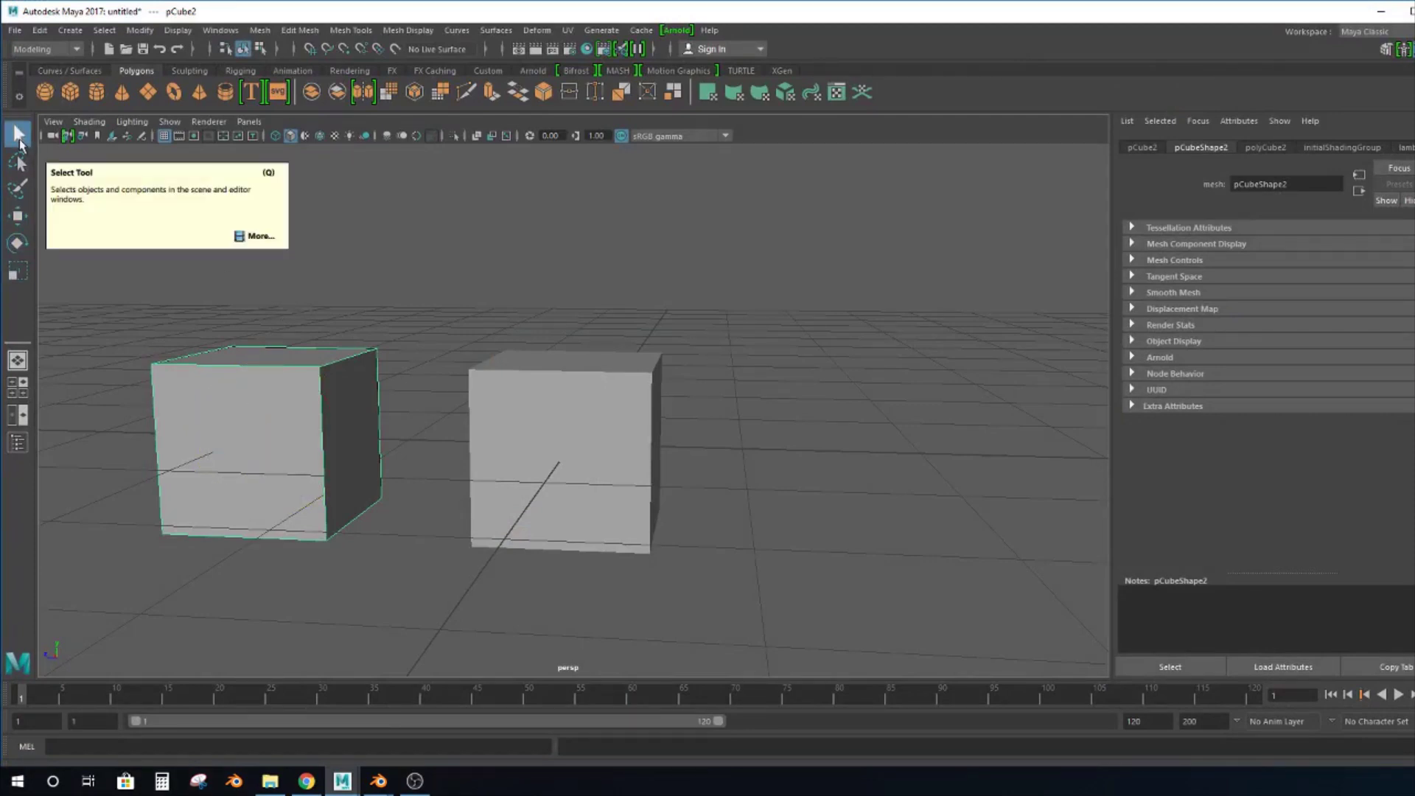
Demonstrate Maya's Select tool by box-selecting and individually picking the two cubes.
left_click_drag(638, 230, 737, 426)
left_click_drag(198, 239, 401, 511)
left_click_drag(449, 241, 815, 531)
left_click(692, 371)
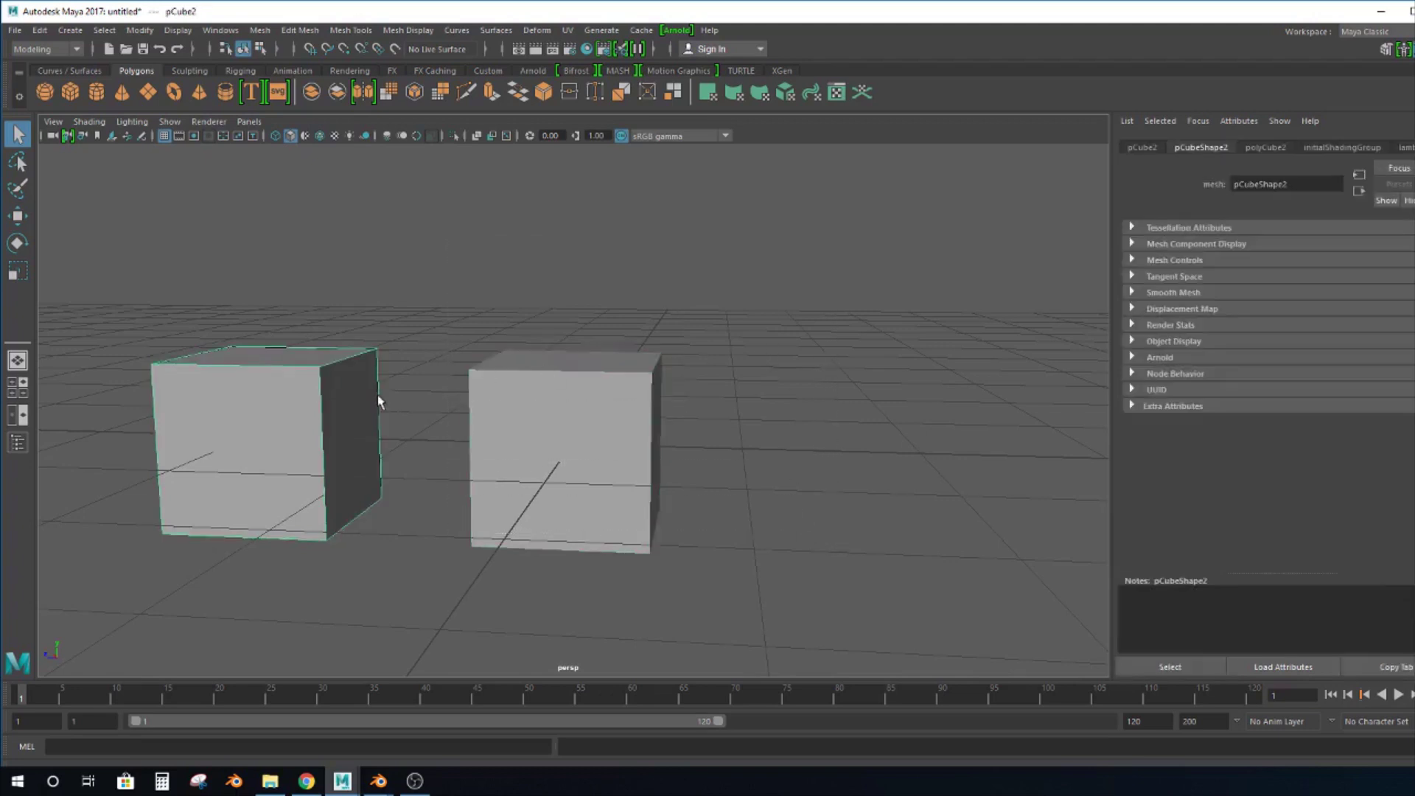
left_click(515, 418)
left_click_drag(474, 220, 672, 324)
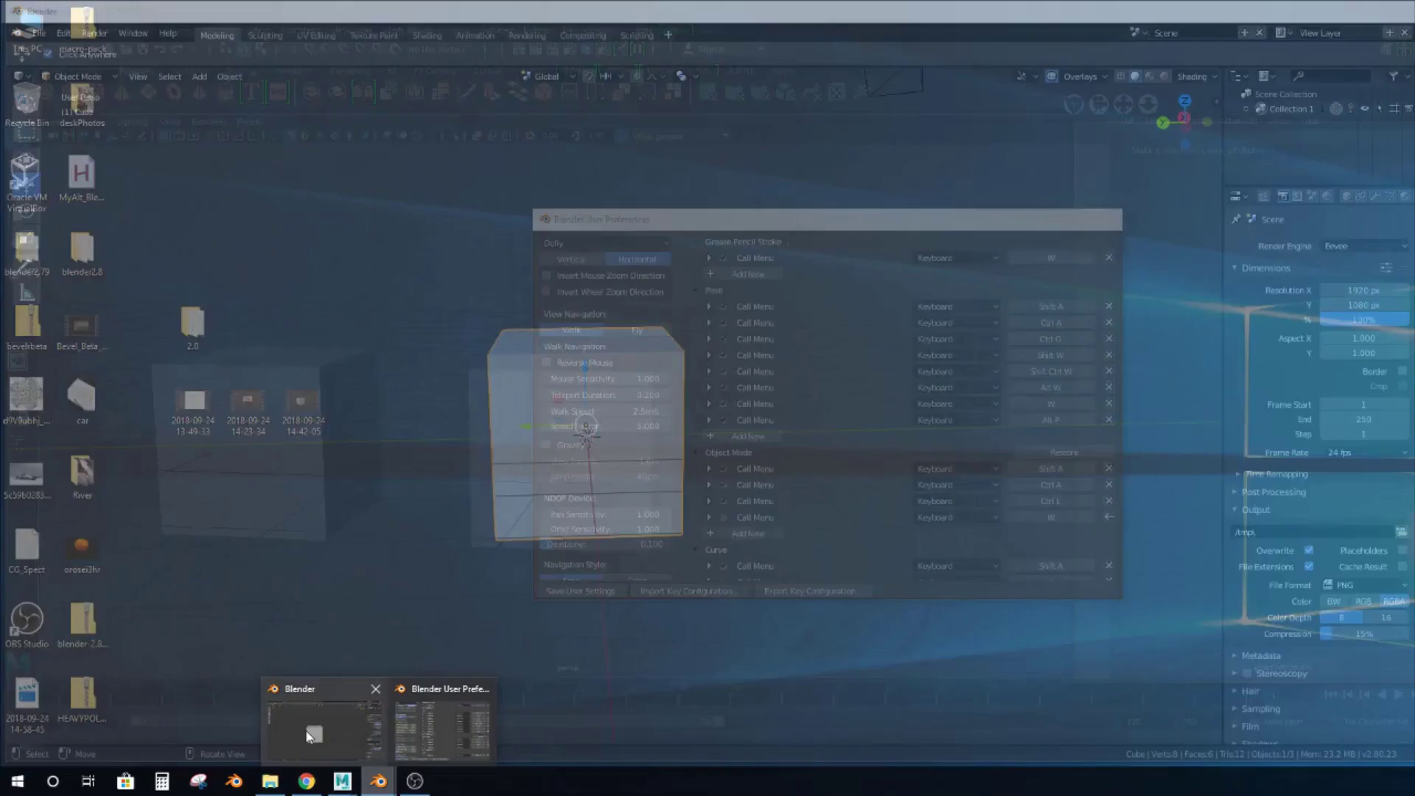
Switch to Blender, activate the Cursor tool, try moving the cube freely, and undo the move.
left_click(305, 714)
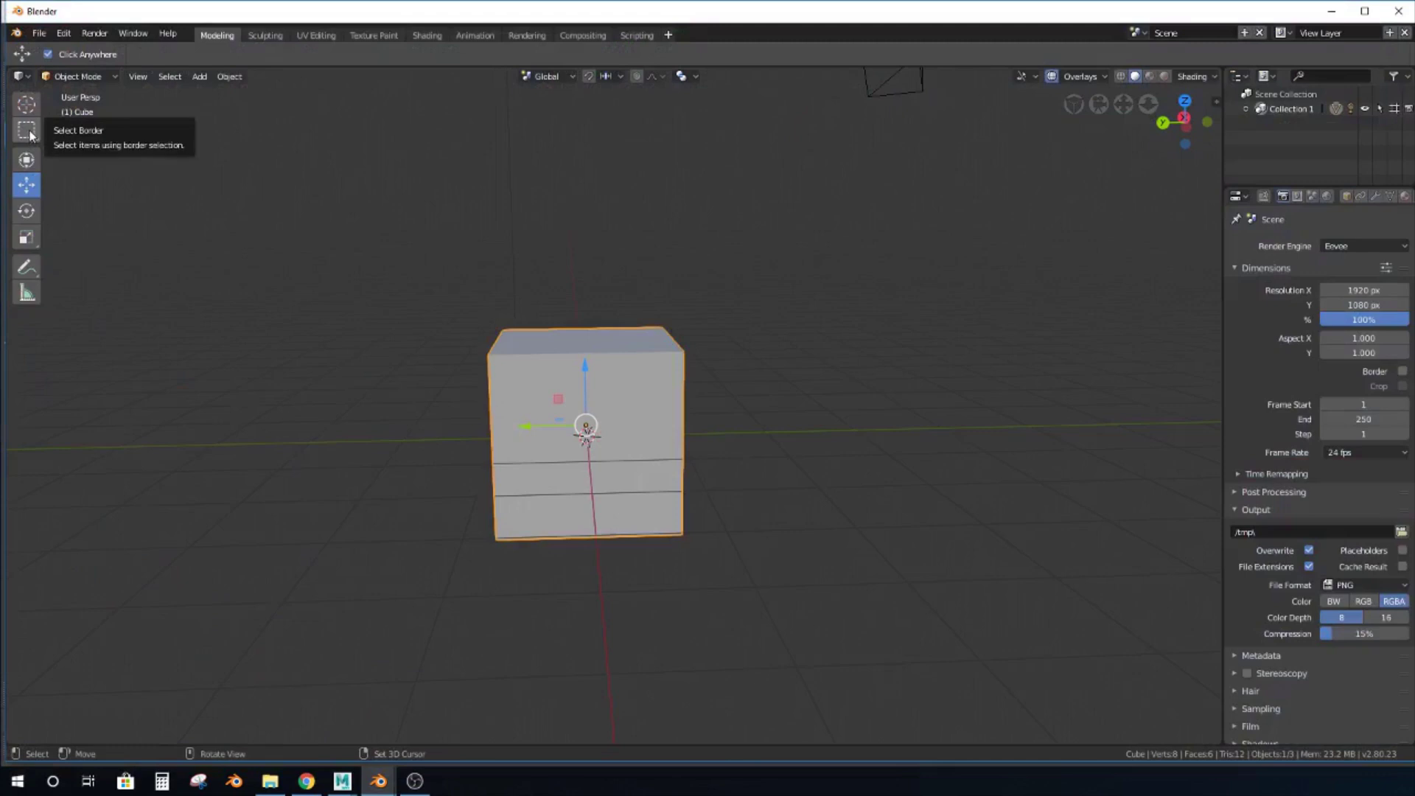
left_click(27, 105)
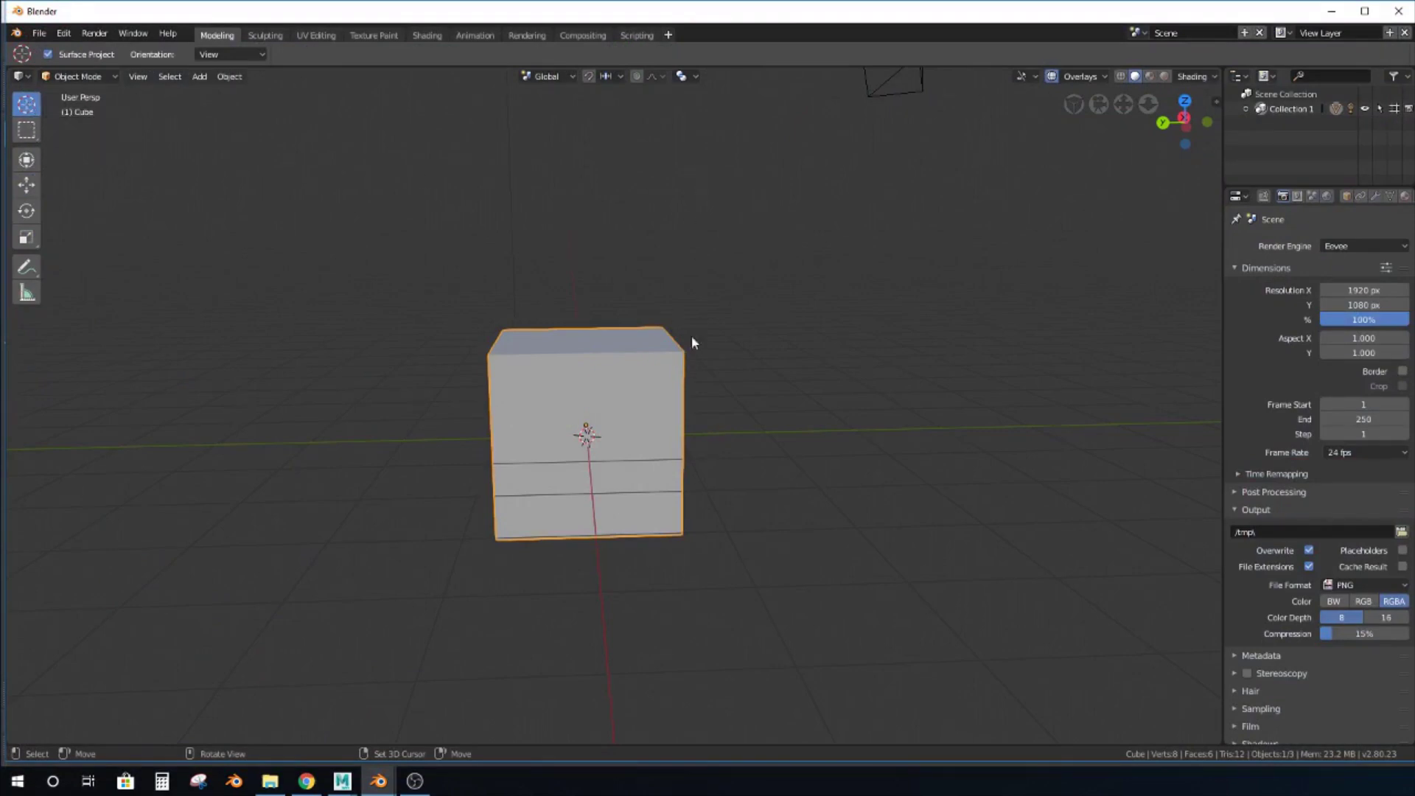
key("g")
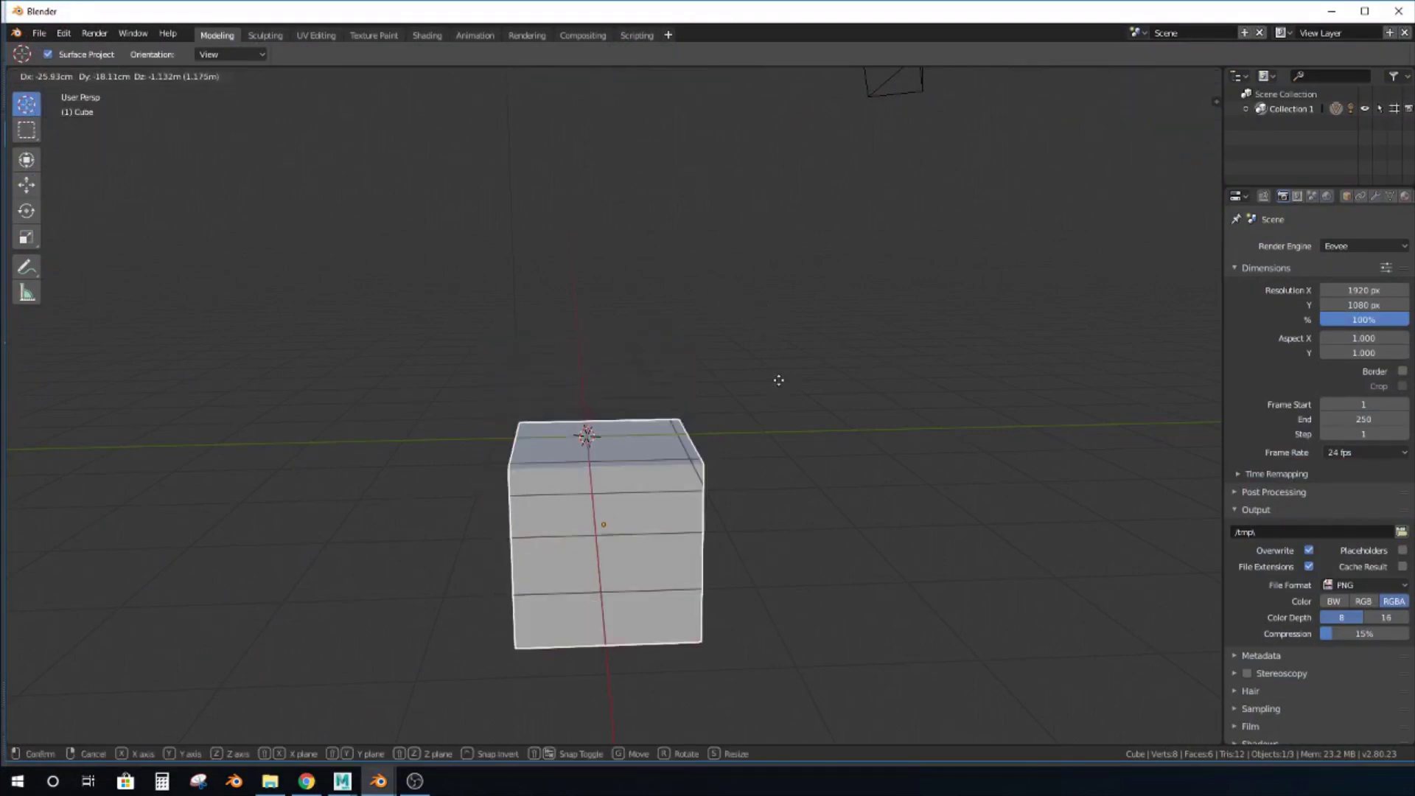
left_click(780, 379)
key("ctrl+z")
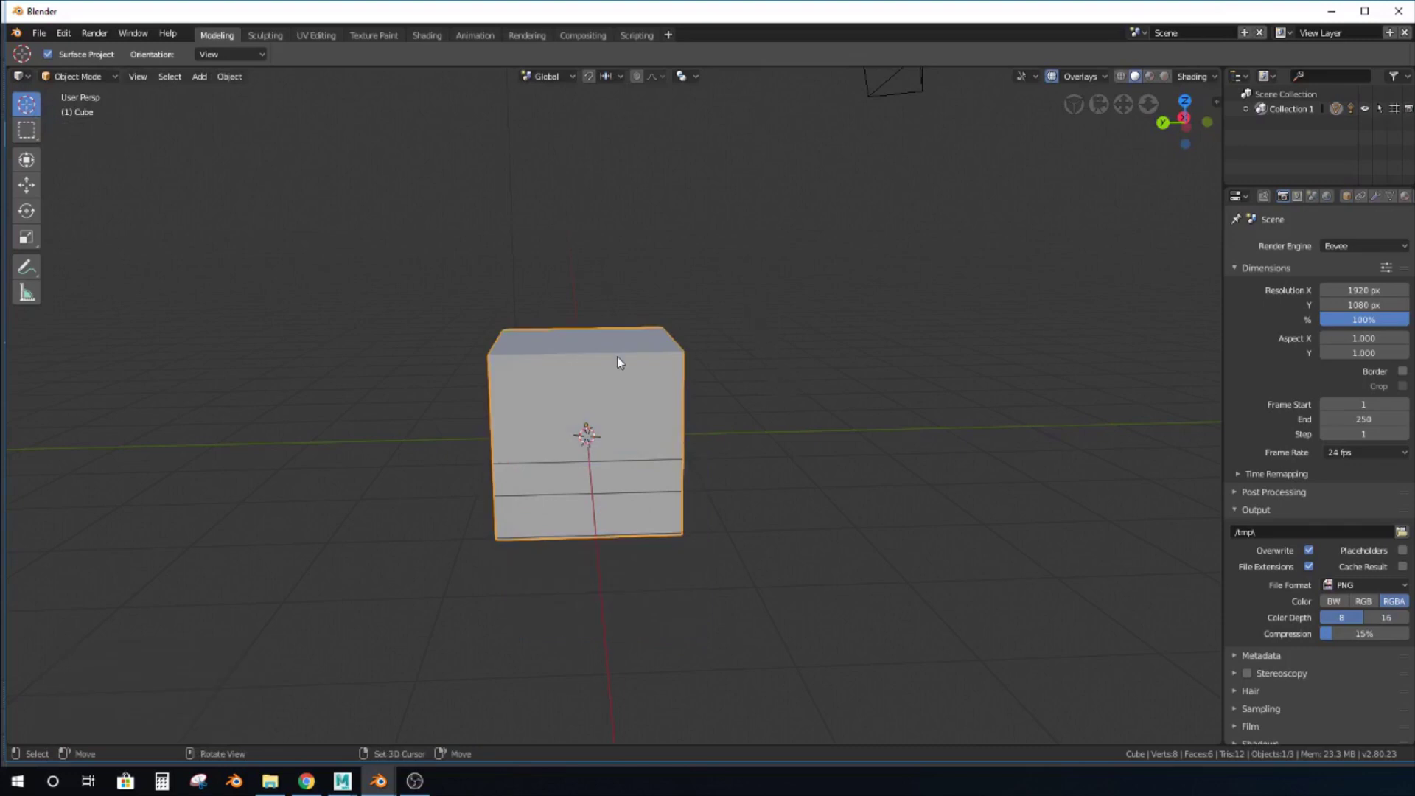
Try out the Select Border tool on the cube, undo the resulting moves, and return to the Move tool.
left_click(27, 130)
key("ctrl+z")
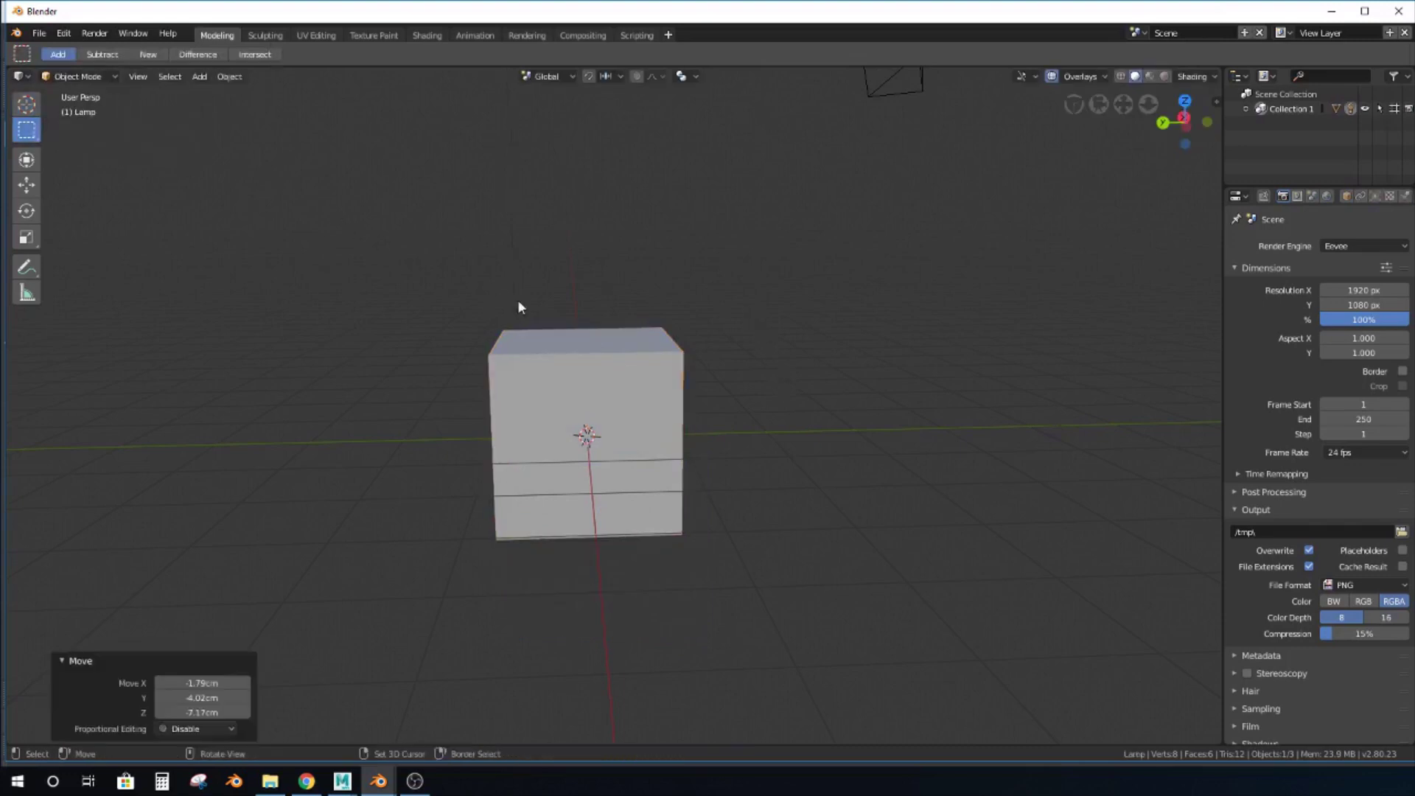
left_click_drag(514, 327, 677, 385)
key("ctrl+z")
left_click(673, 367)
left_click(757, 411)
key("ctrl+z")
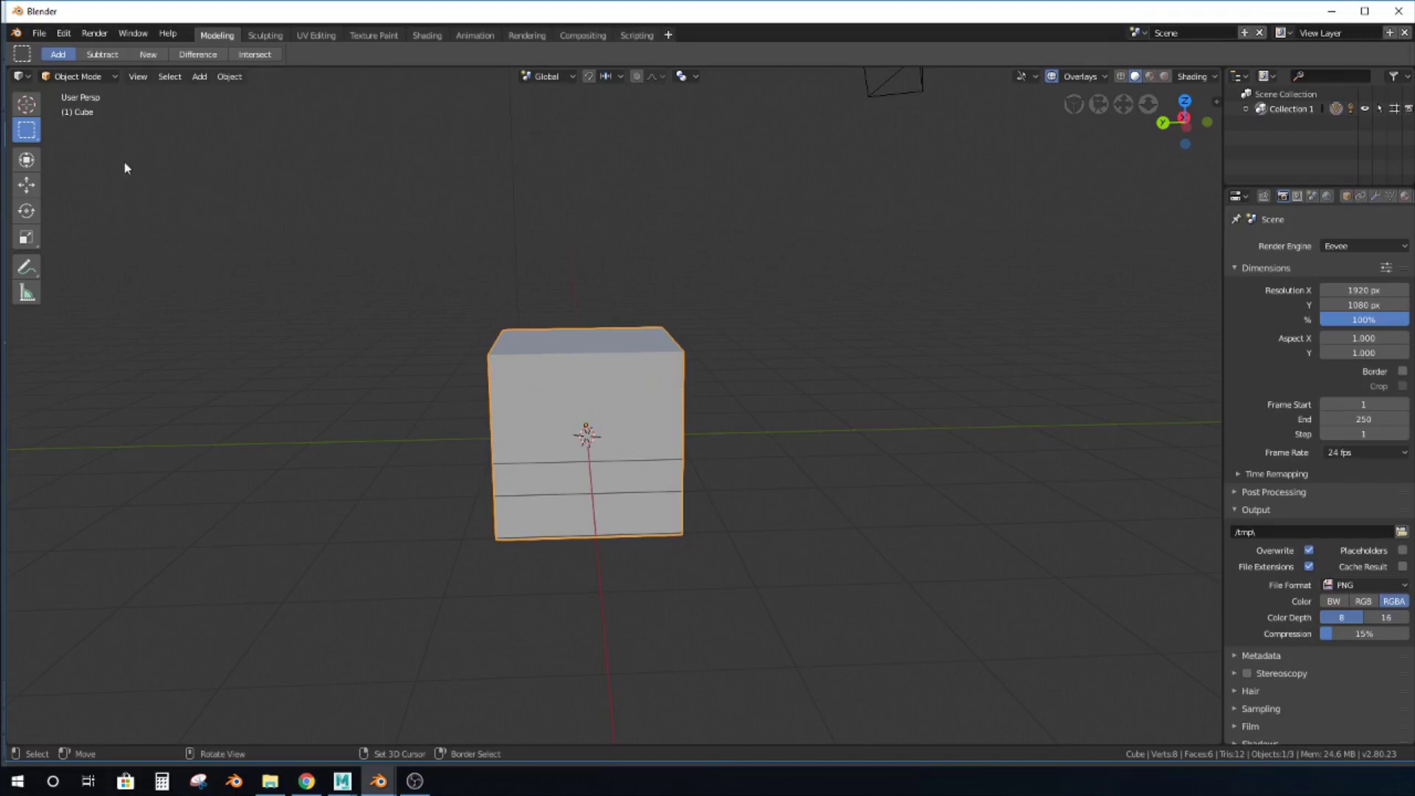
key("w")
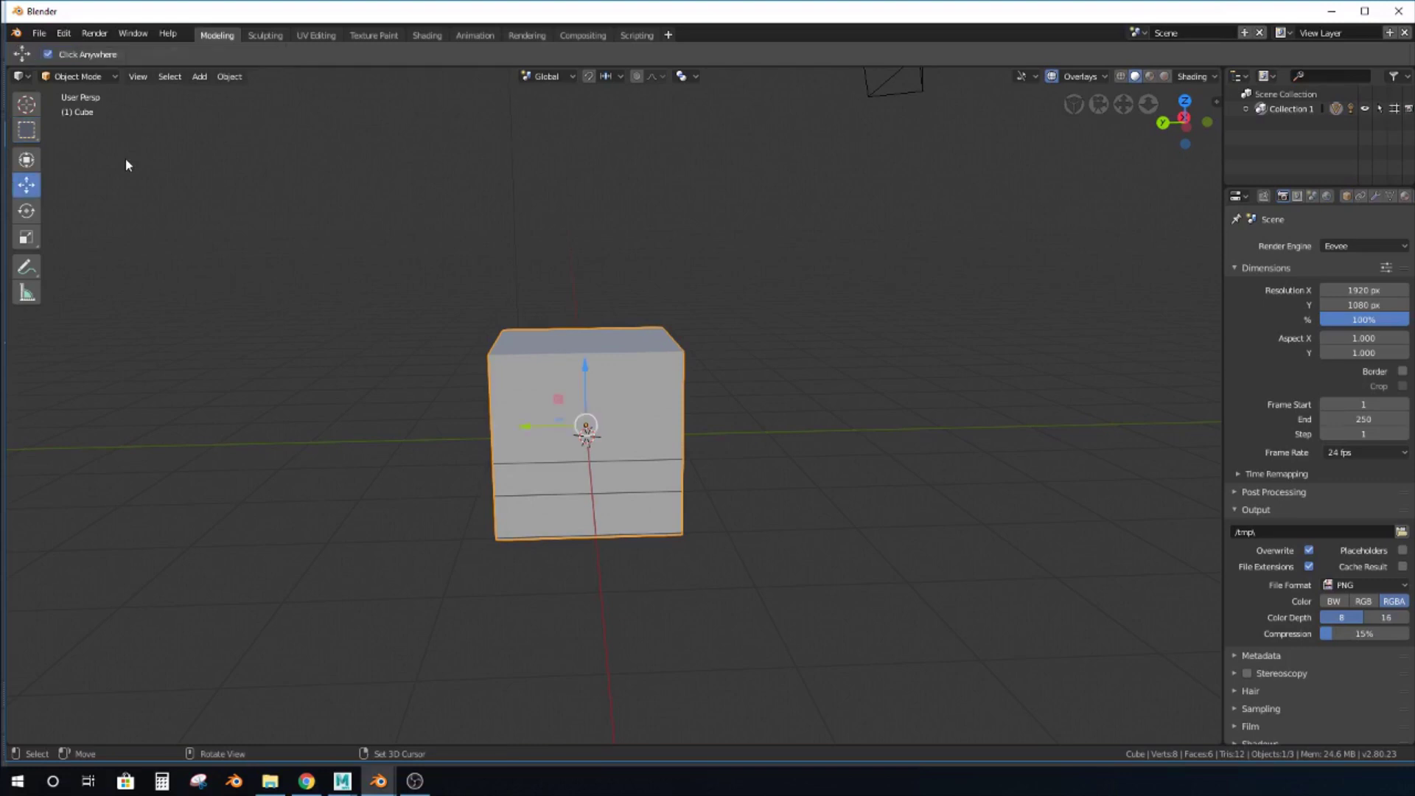
Bring up the User Preferences and clear the "call" keymap search in the input settings.
left_click(381, 781)
left_click(423, 725)
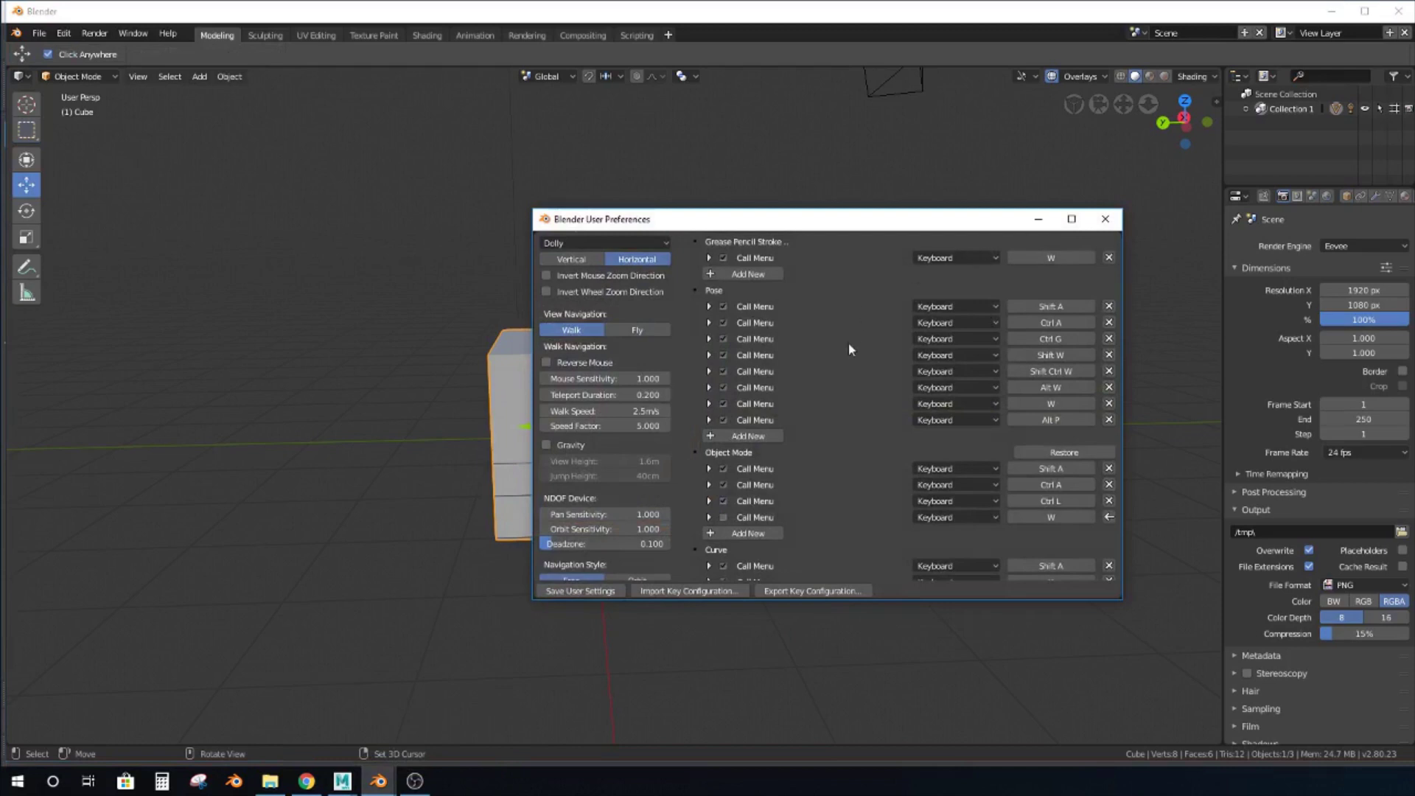
scroll(847, 344, "up", 10)
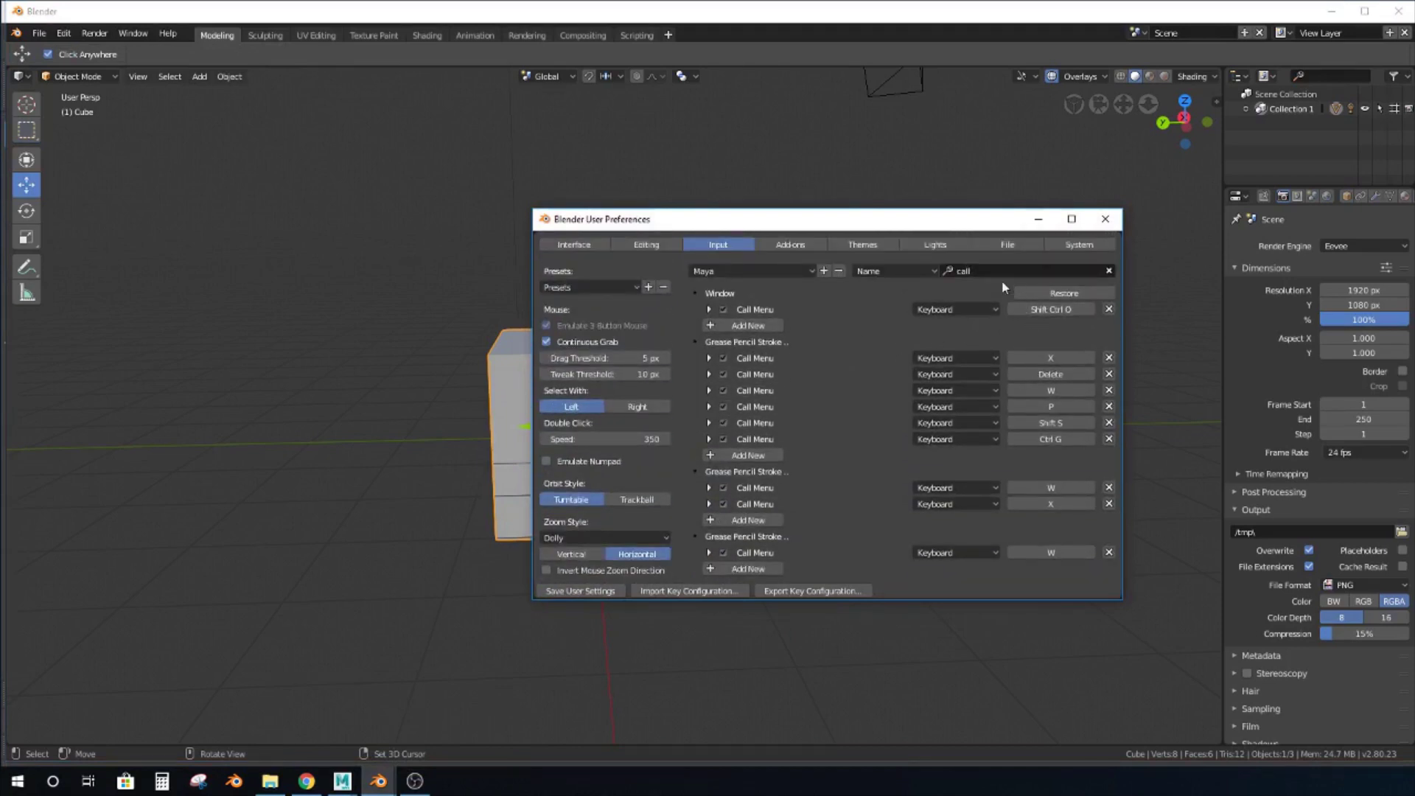
left_click(978, 270)
key("BackSpace")
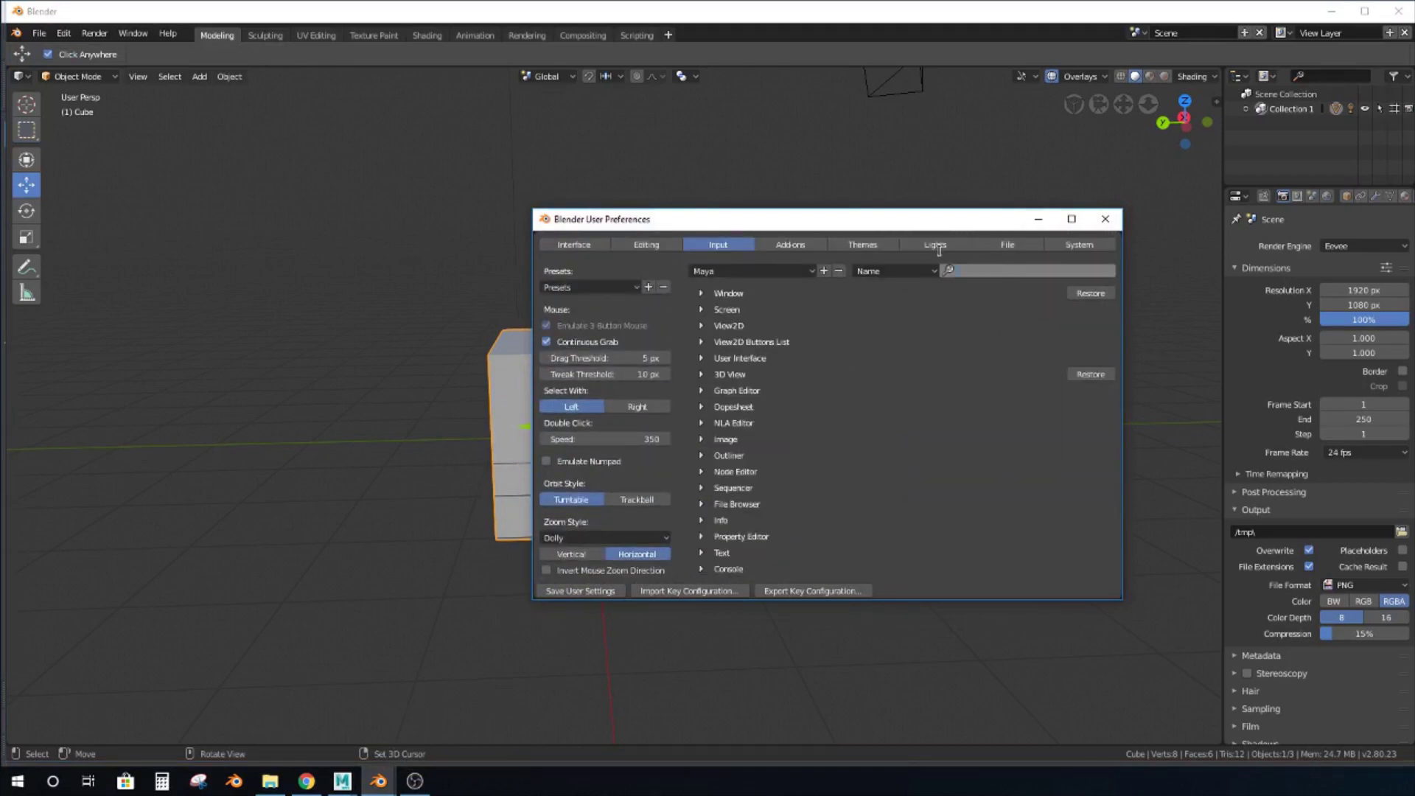
left_click_drag(783, 219, 891, 196)
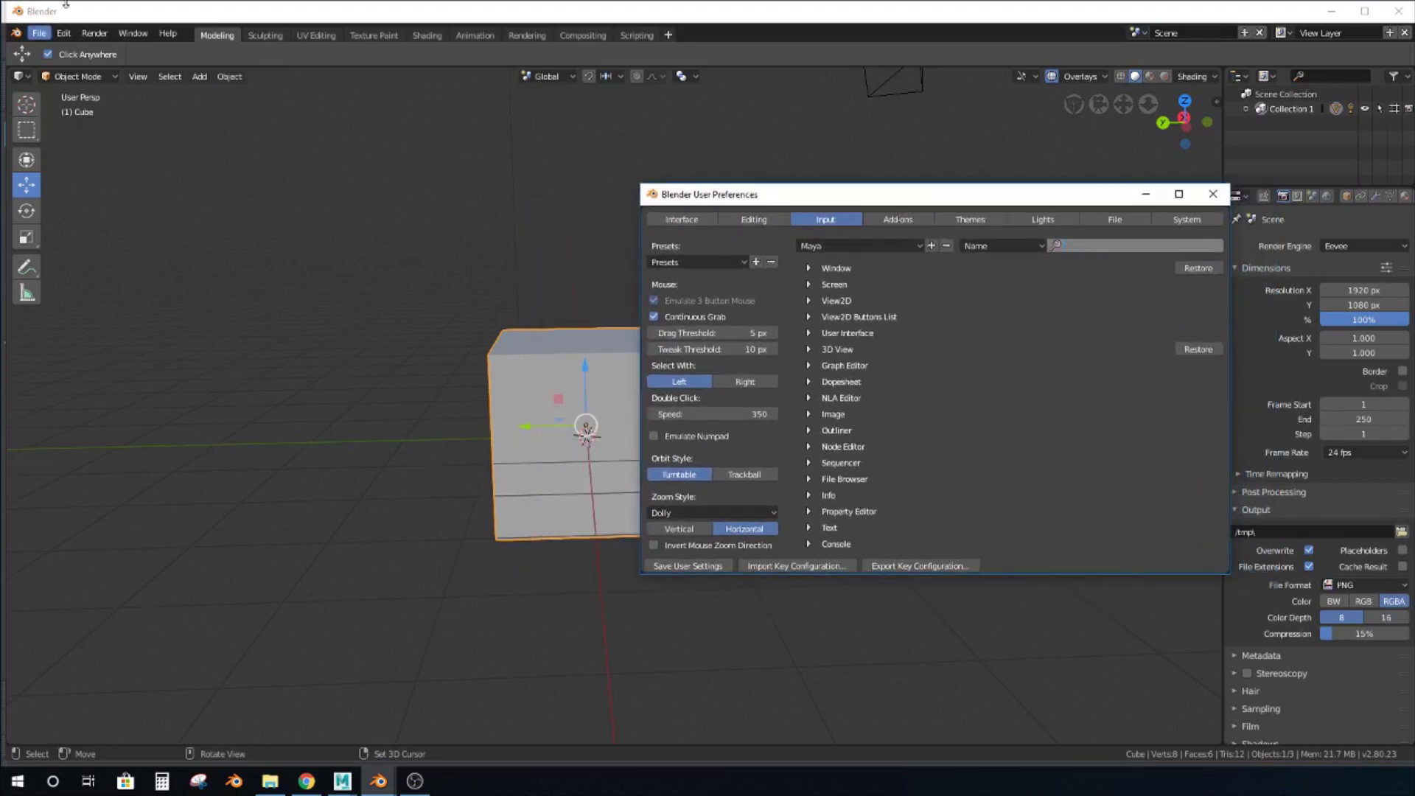
Assign Q as the shortcut for the Select Border tool in Object Mode.
left_click(191, 5)
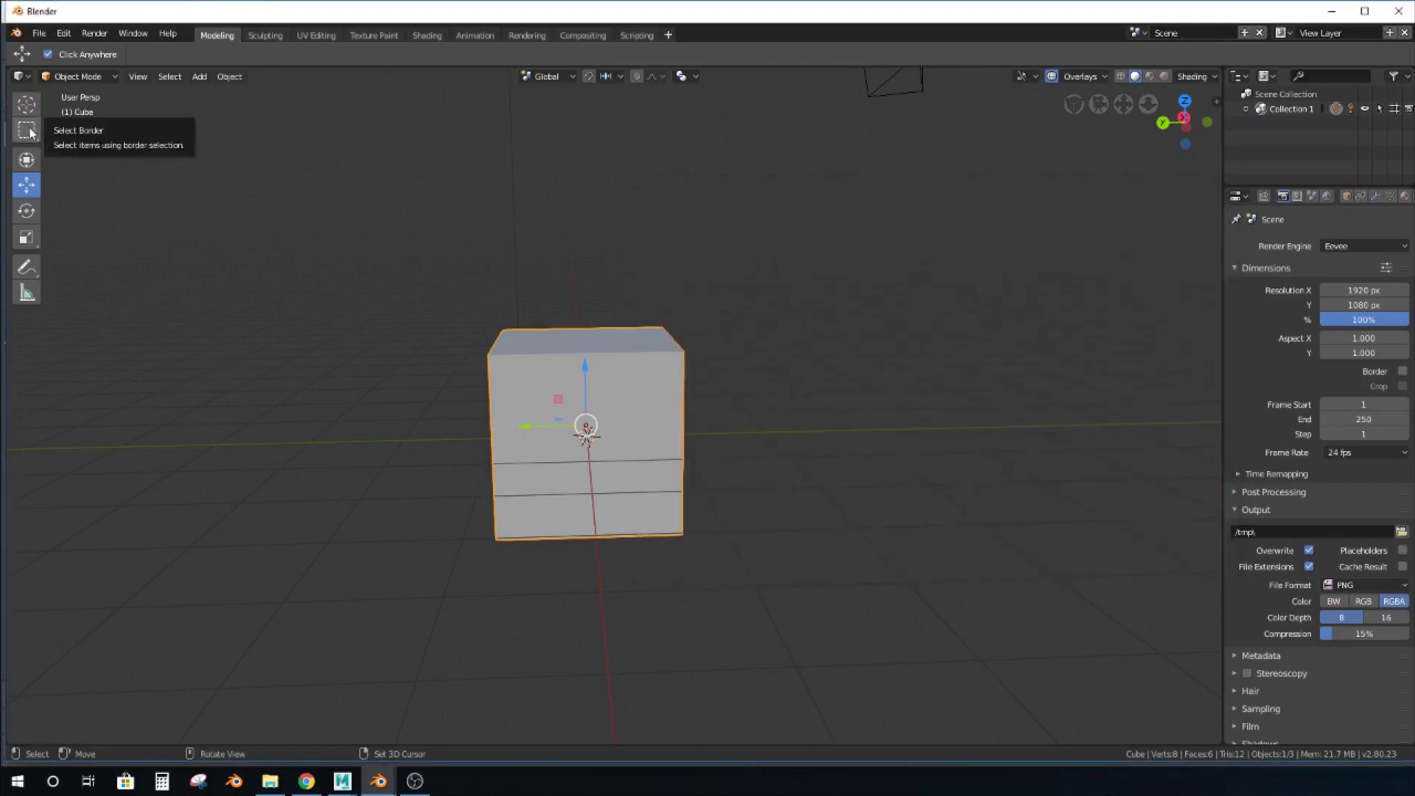
right_click(28, 129)
left_click(83, 127)
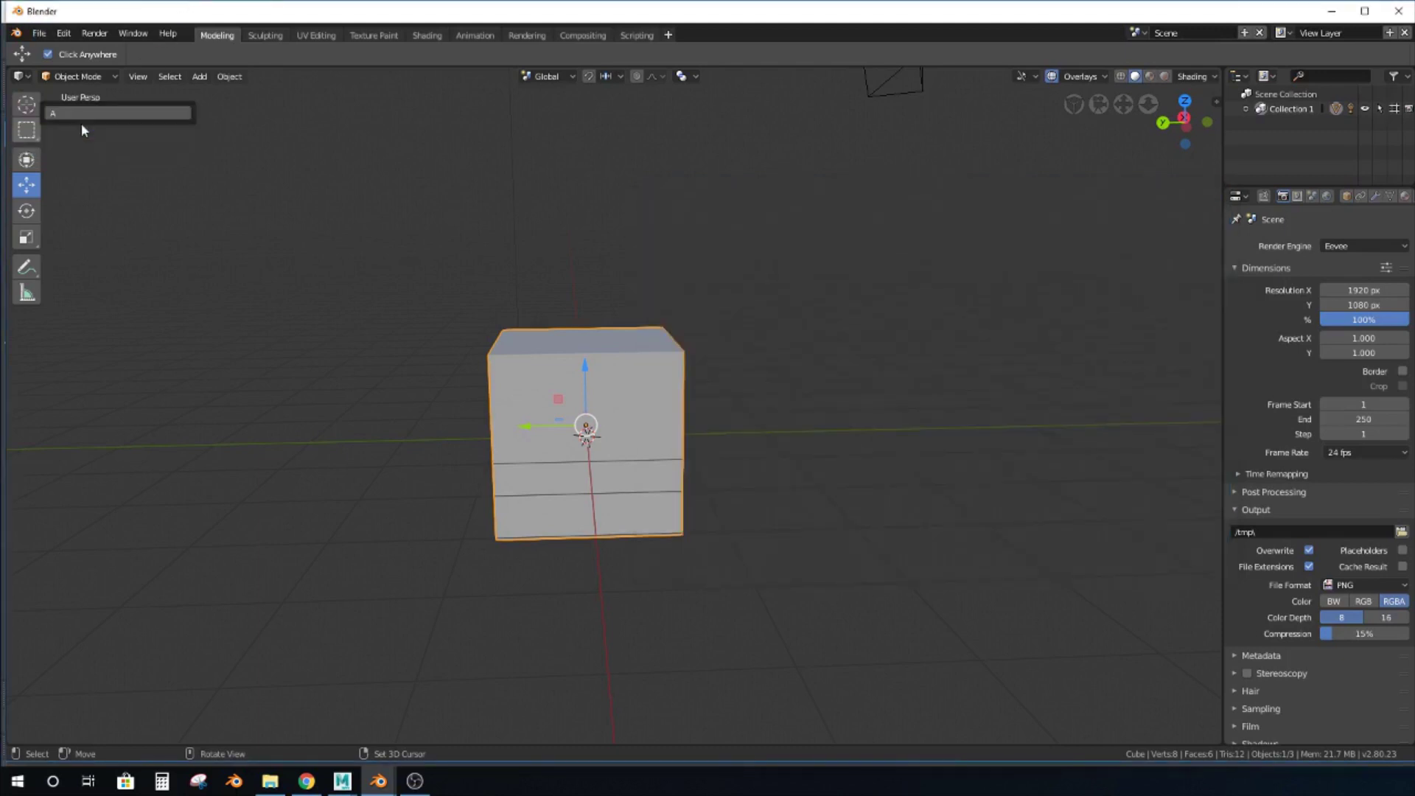
left_click(74, 115)
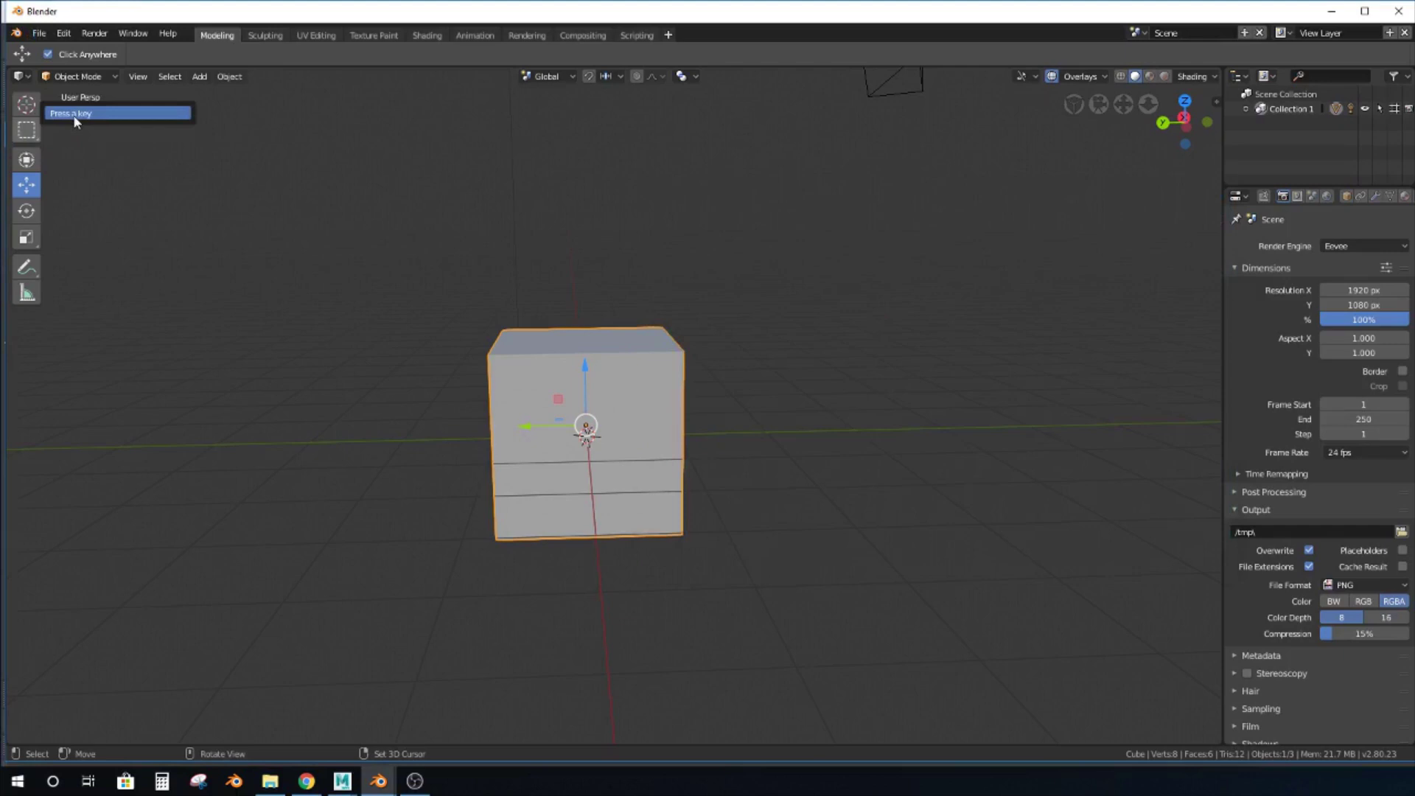
key("q")
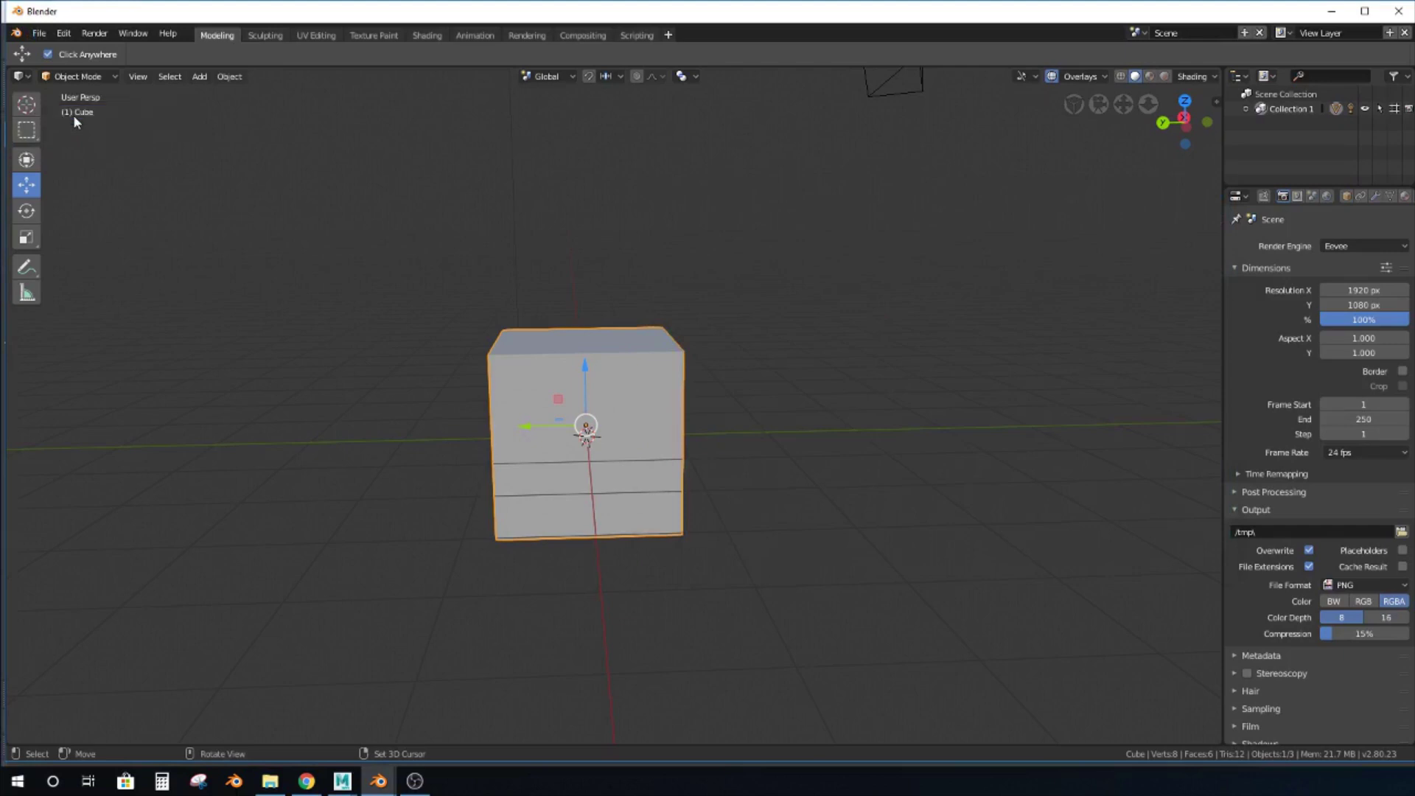
Test the Q shortcut for Select Border in the viewport and collapse the Move operator settings.
left_click(762, 351)
key("q")
key("q")
key("q")
key("q")
key("q")
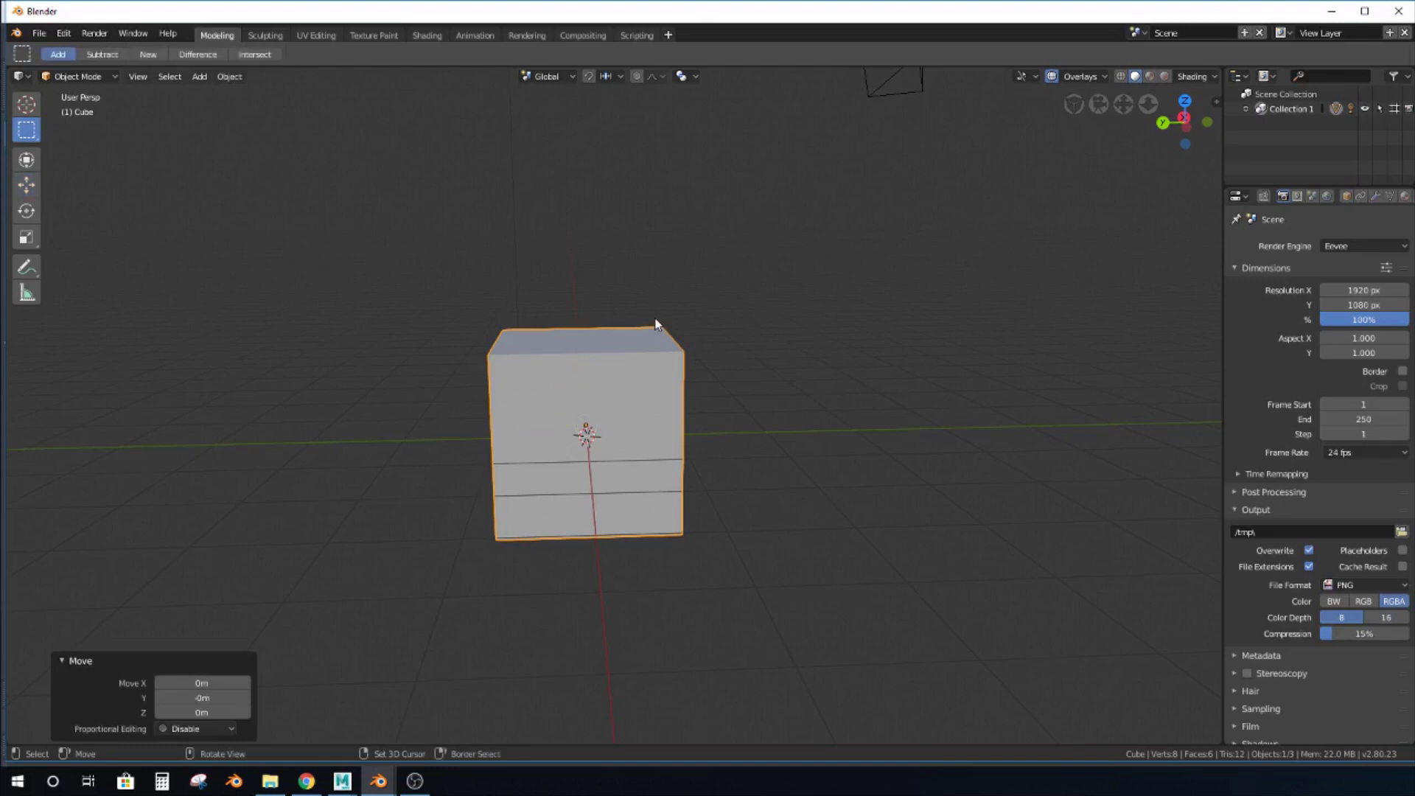
left_click(62, 661)
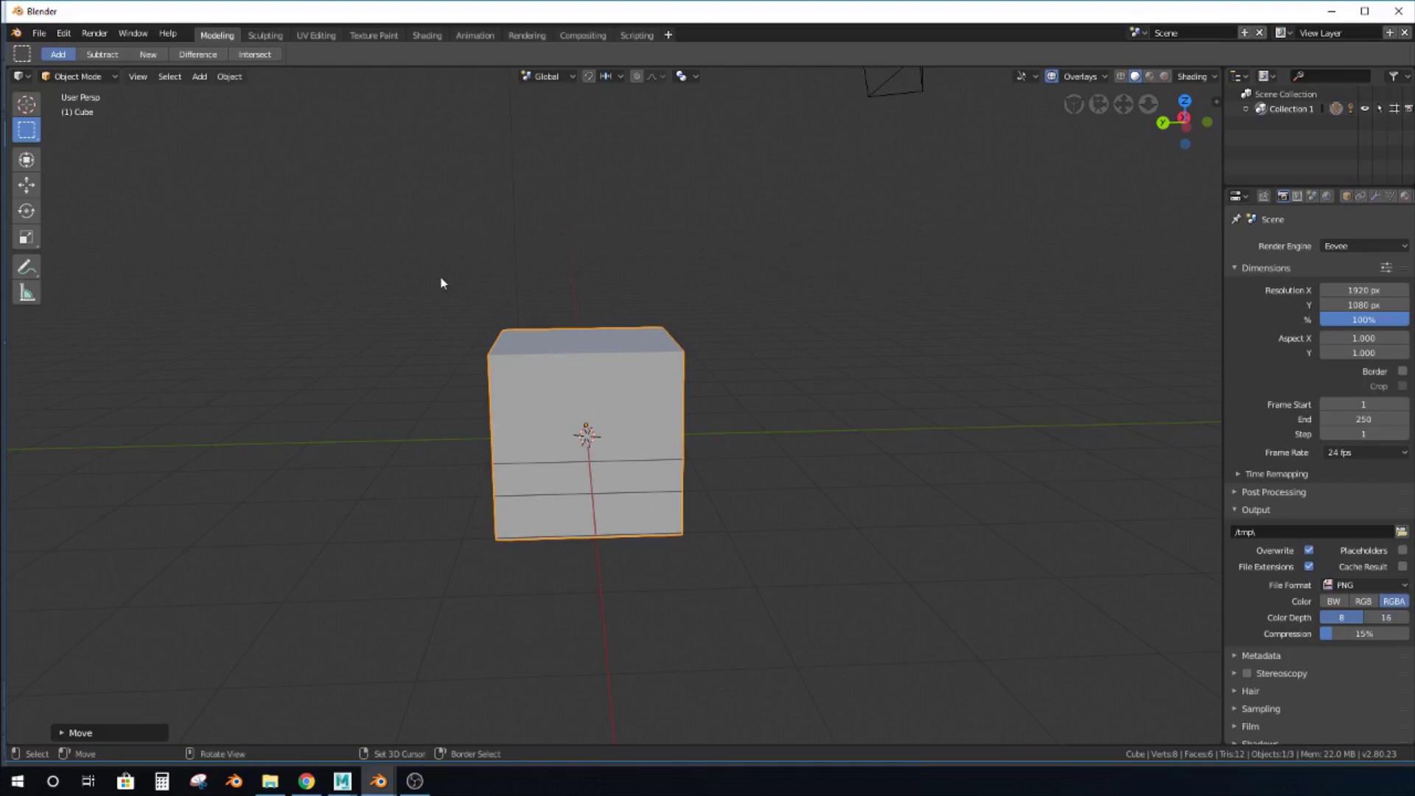
mouse_move(378, 781)
left_click(454, 711)
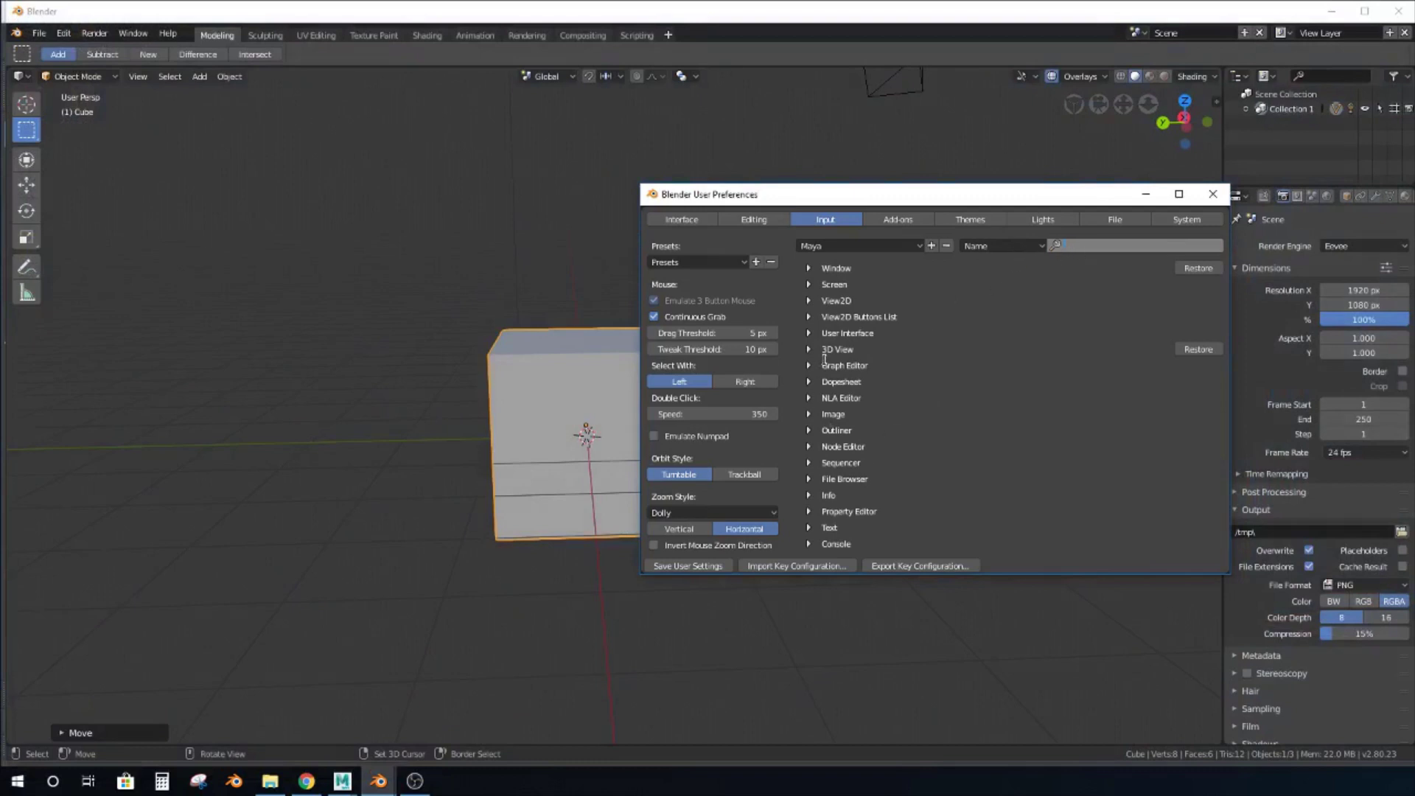
left_click_drag(1098, 201, 912, 221)
left_click(960, 214)
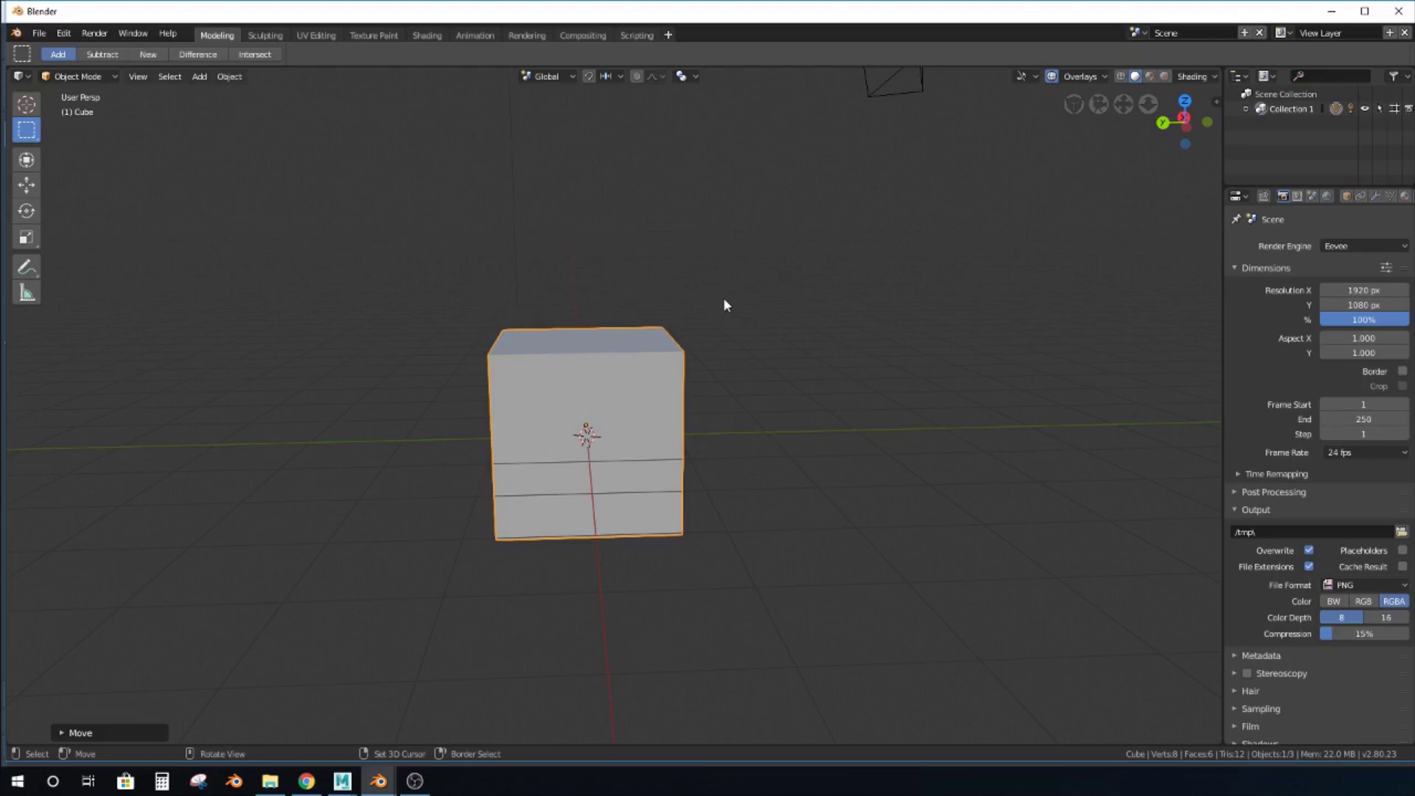
Demonstrate orbiting and panning around the cube with the default navigation, including a trial free move of the cube.
mouse_move(795, 272)
middle_mouse_down()
mouse_move(859, 279)
mouse_move(787, 267)
mouse_move(863, 266)
mouse_move(814, 283)
middle_mouse_up()
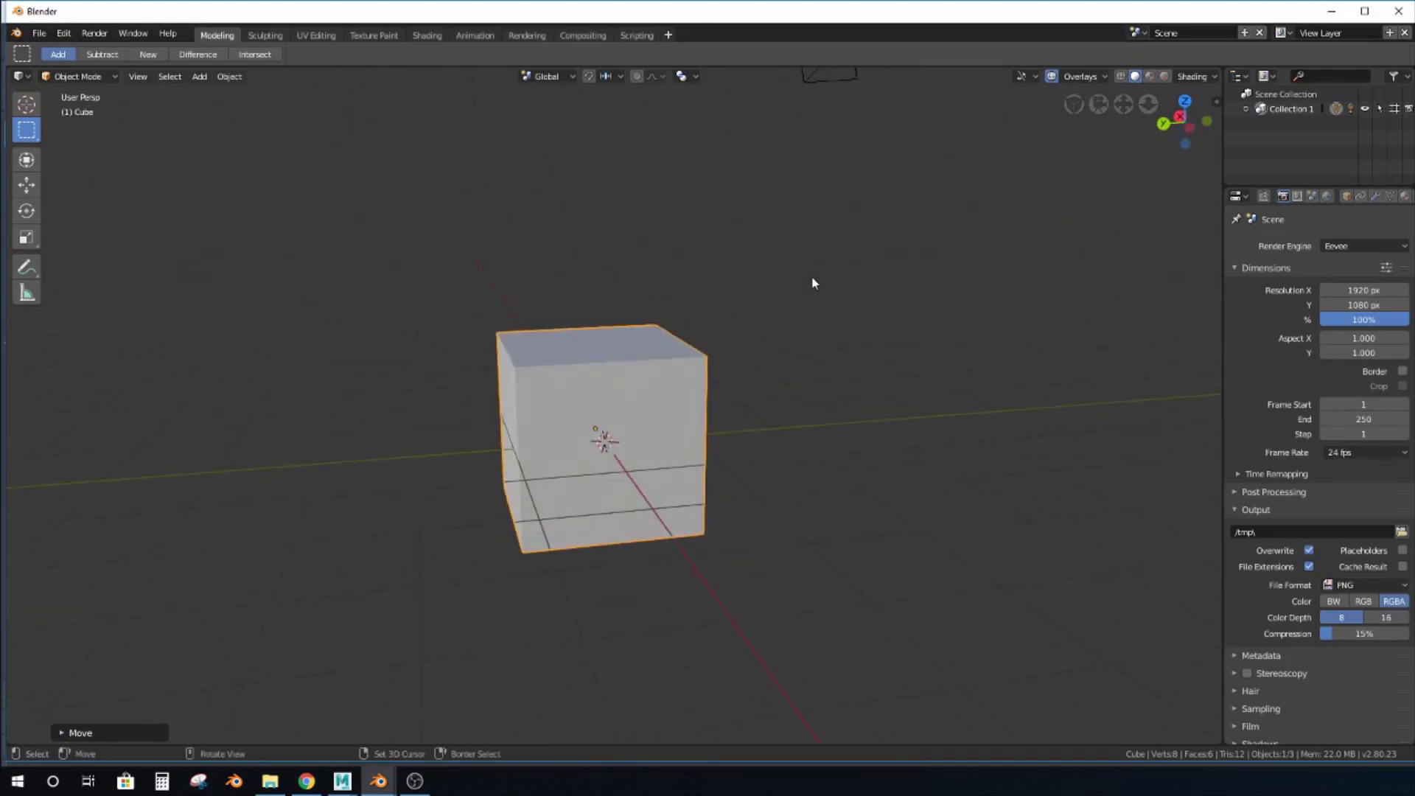
middle_click_drag(811, 262, 780, 272)
key("g")
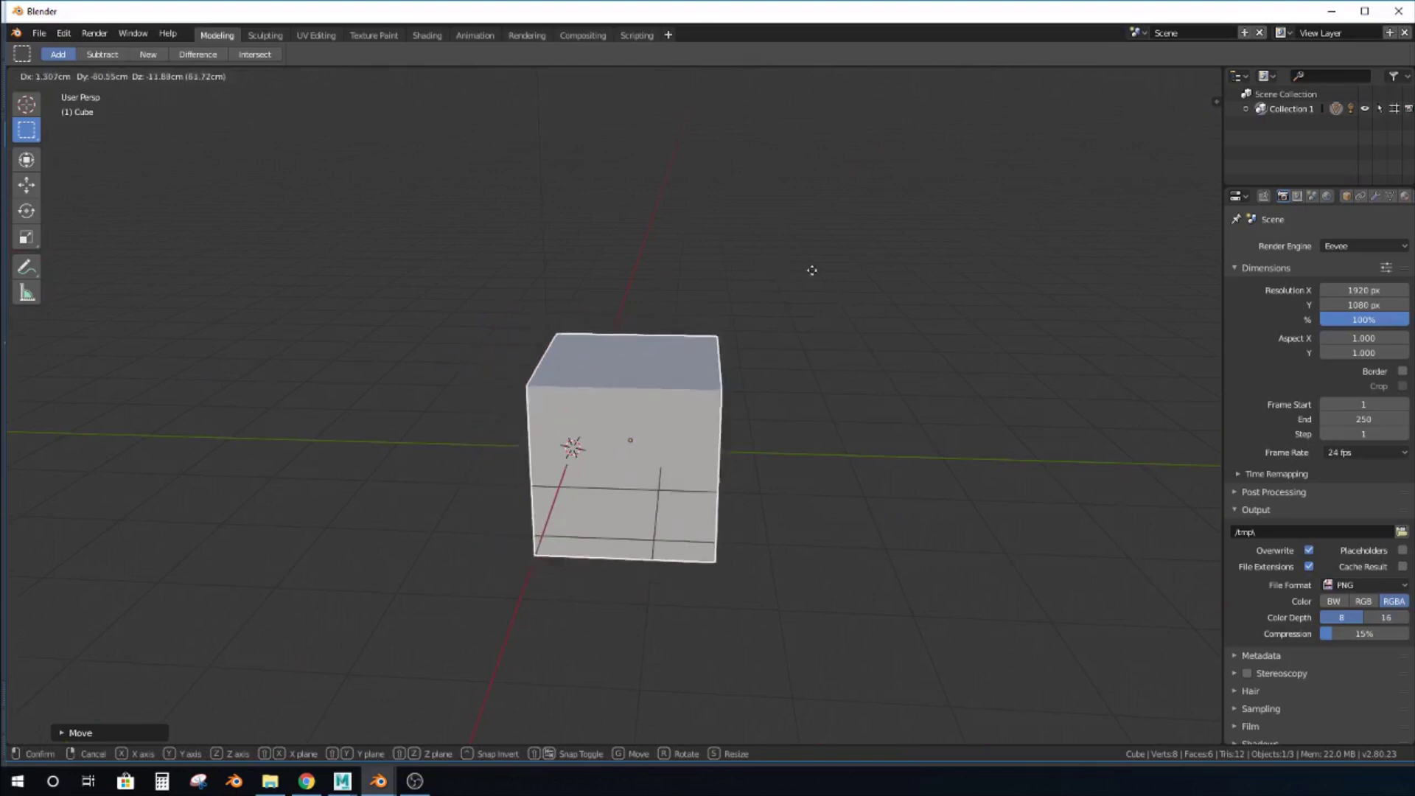
left_click(767, 253)
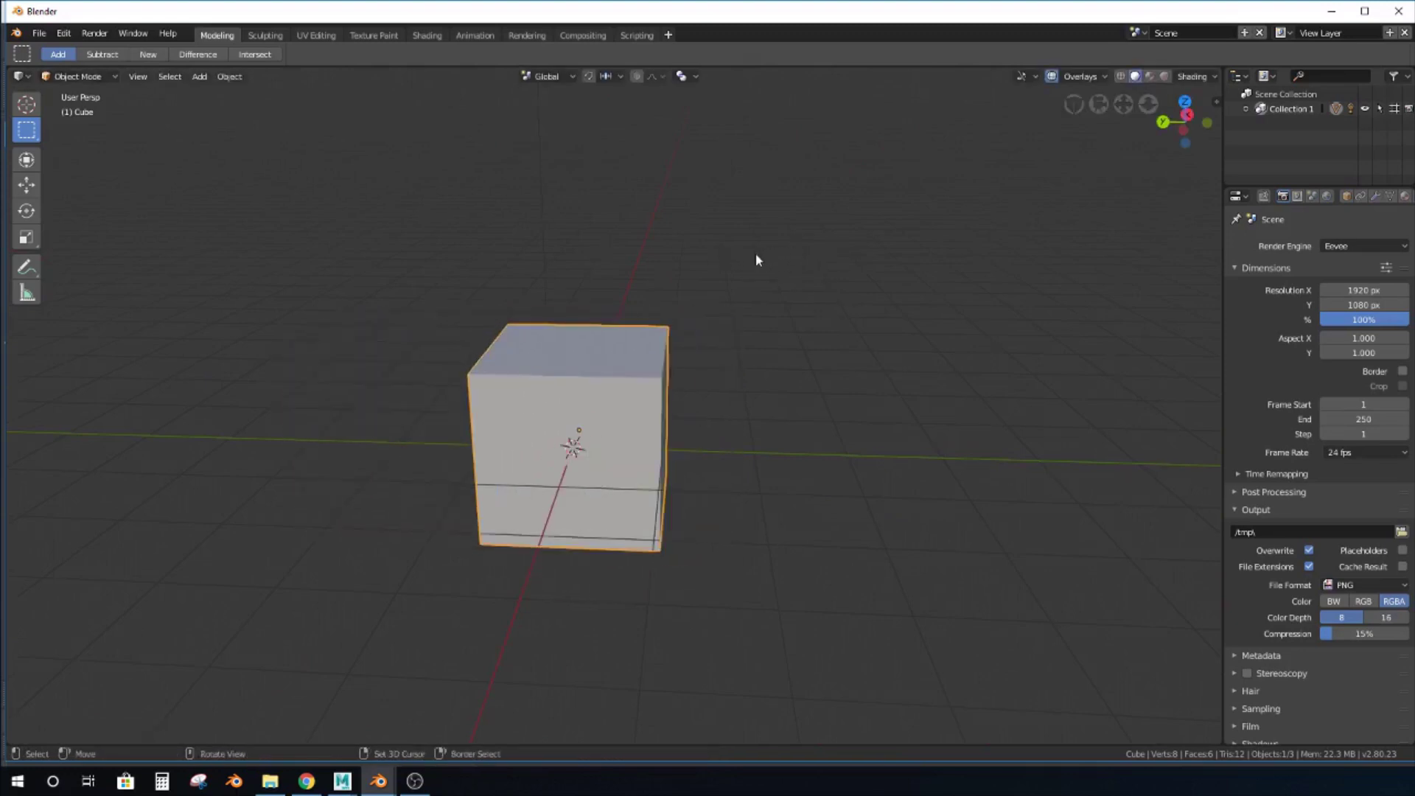
middle_click_drag(738, 263, 705, 263, "shift")
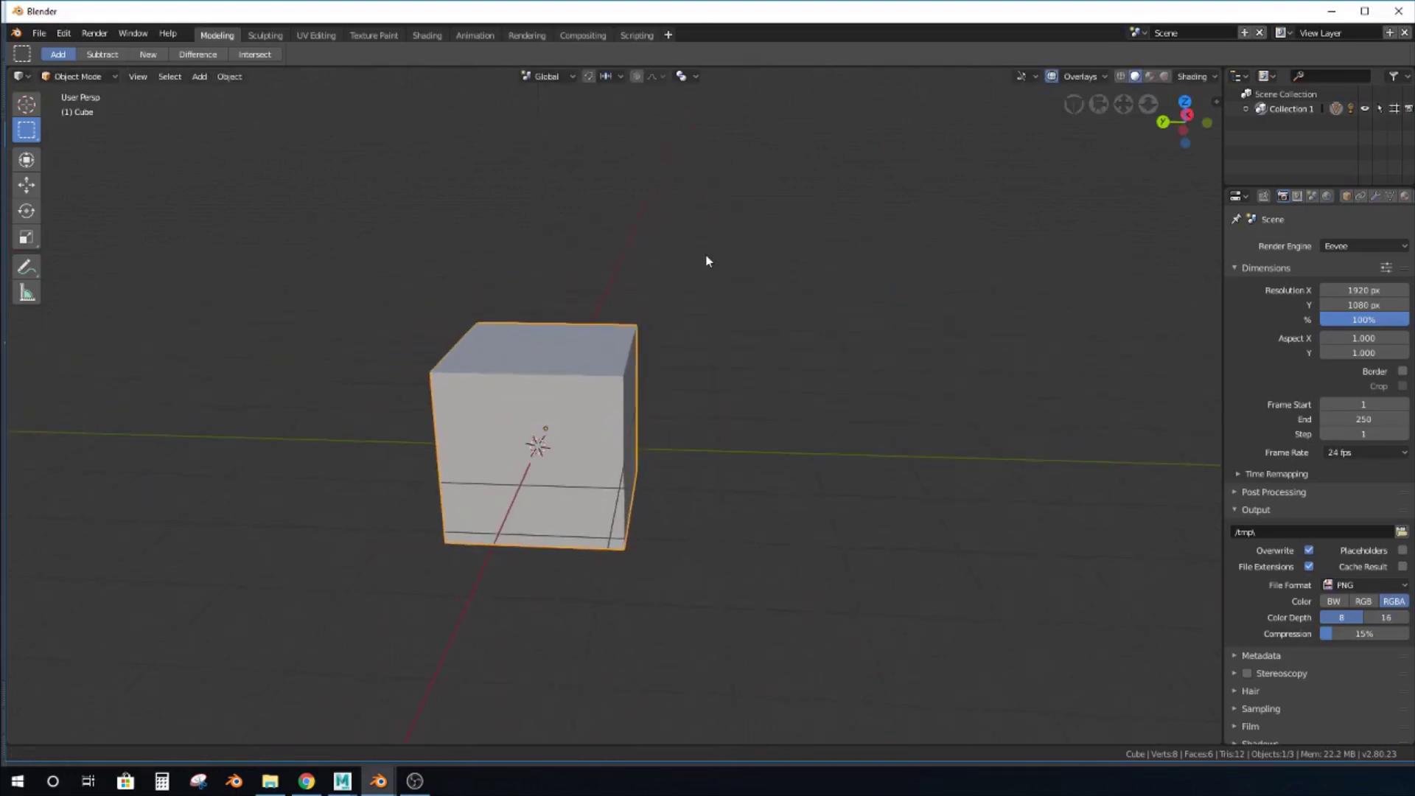
Reopen the User Preferences, move the window clear of the cube, and apply the Maya preset in the input settings.
left_click(413, 780)
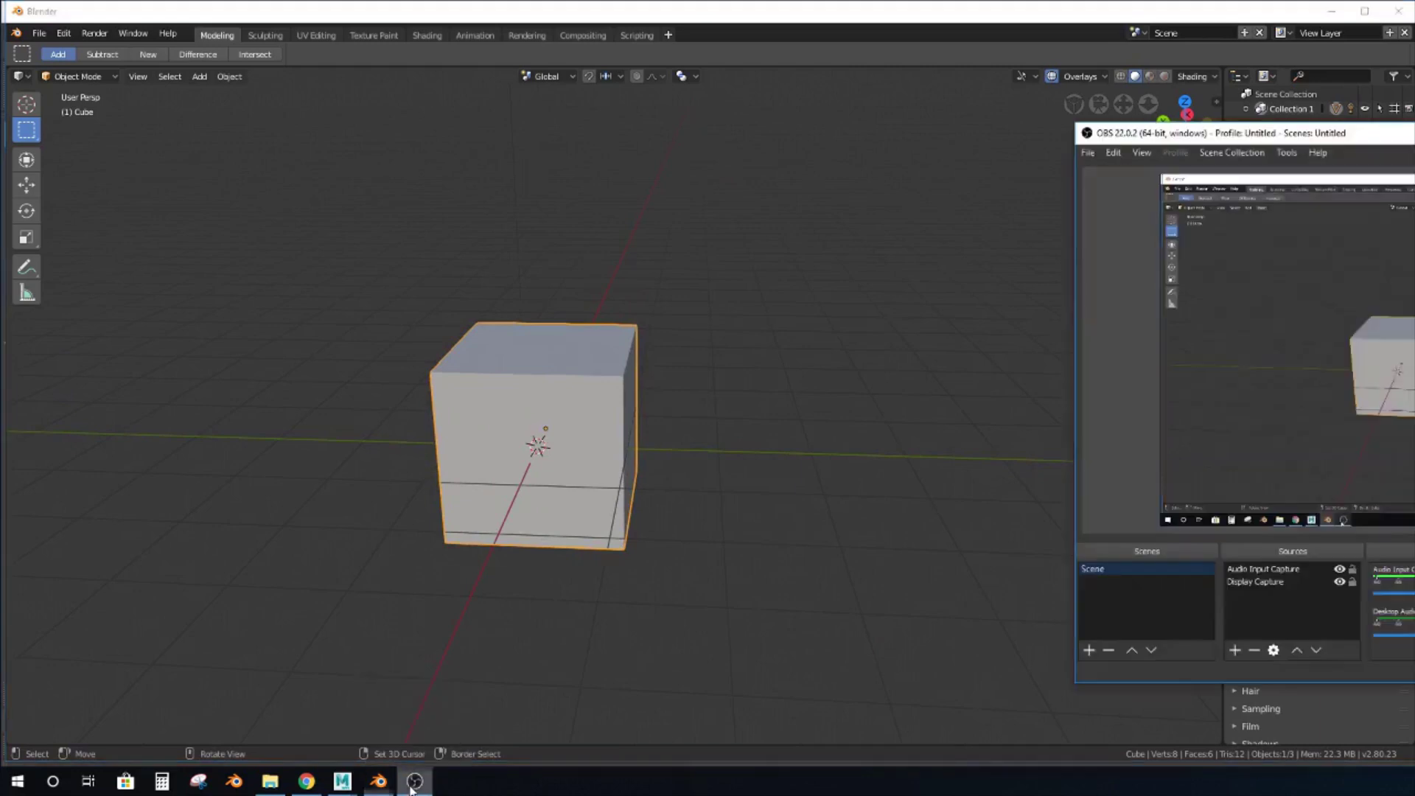
left_click(387, 787)
mouse_move(388, 787)
left_click(475, 660)
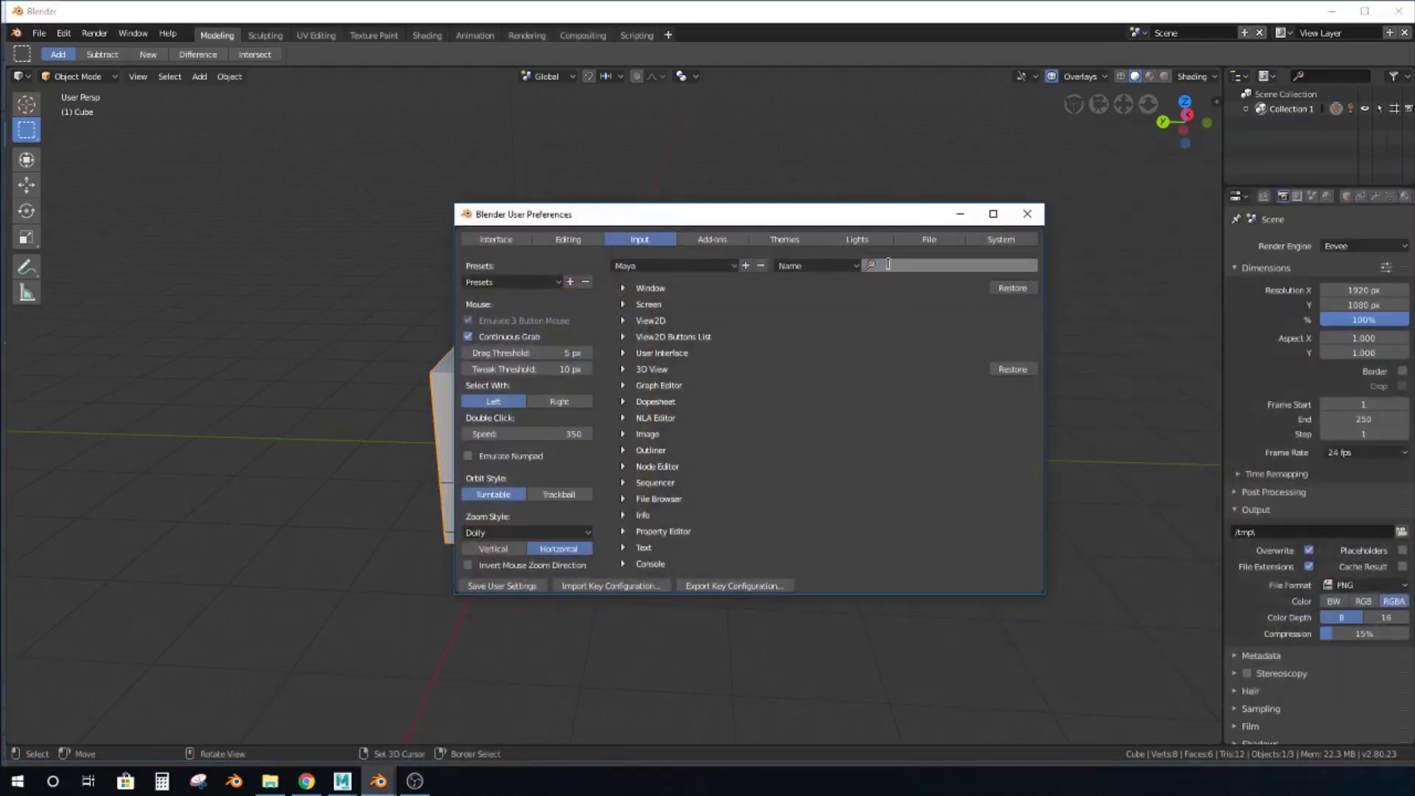
left_click_drag(634, 219, 821, 227)
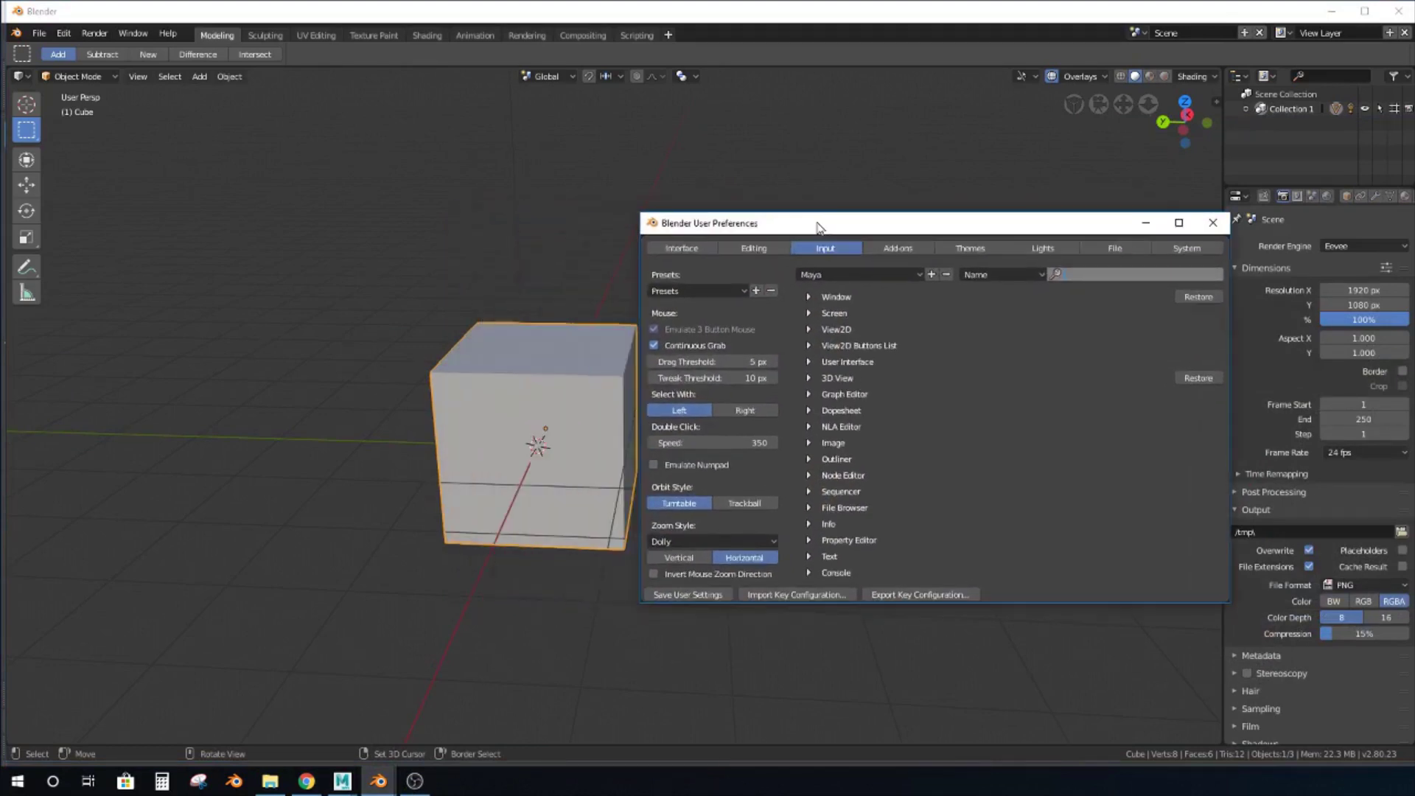
left_click(741, 289)
left_click(699, 338)
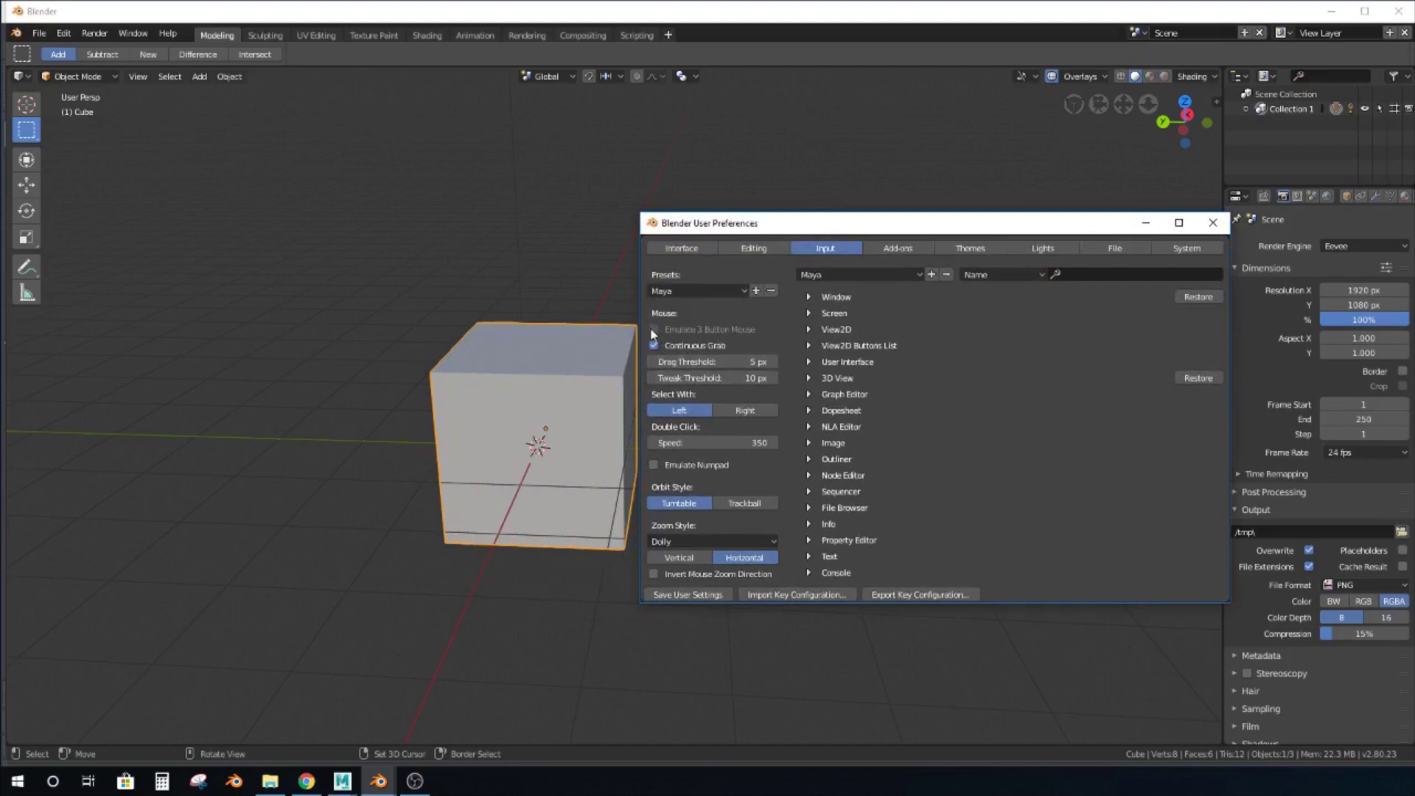
Return to the viewport and test Maya-style orbiting and panning around the cube.
left_click(786, 13)
left_click_drag(743, 338, 707, 316, "alt")
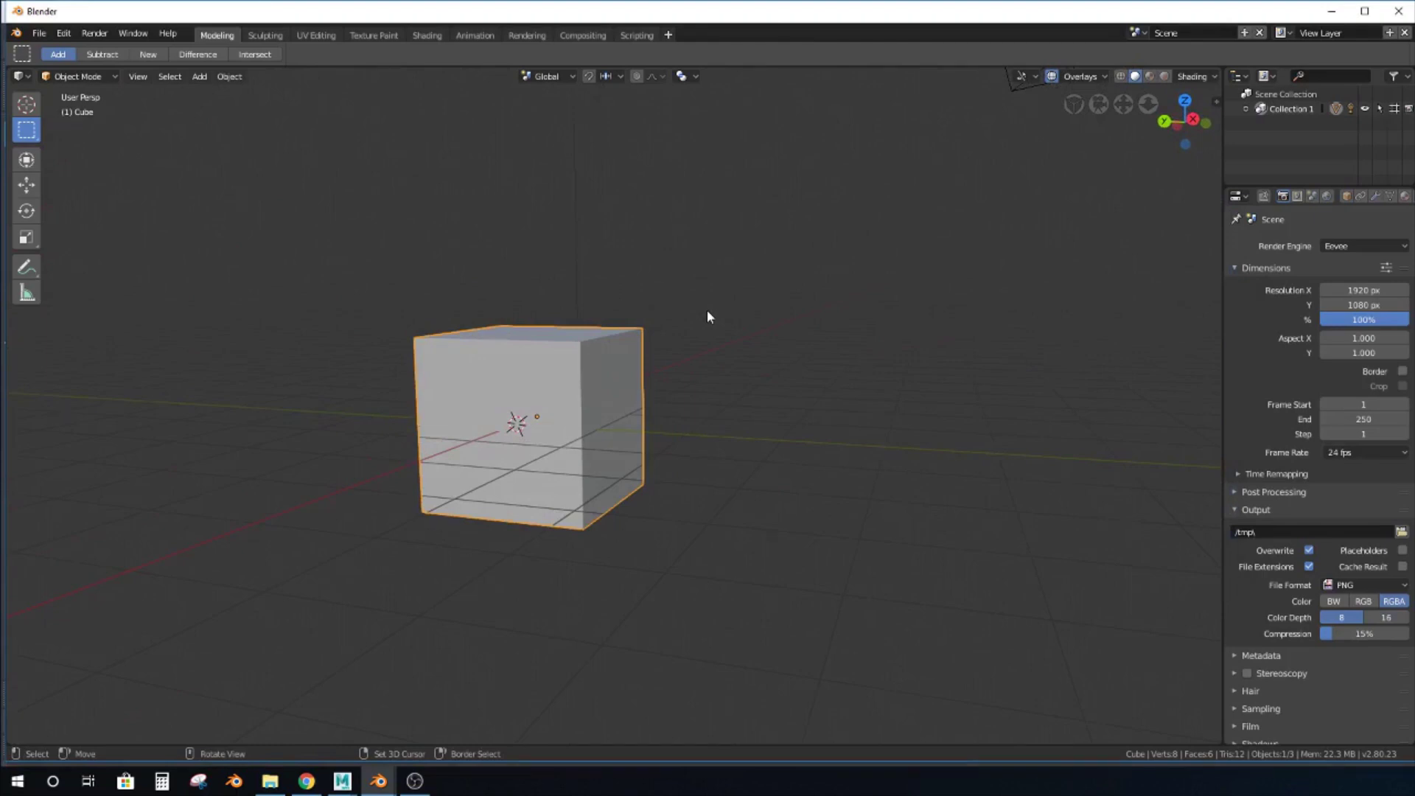
left_click_drag(708, 316, 649, 329, "alt")
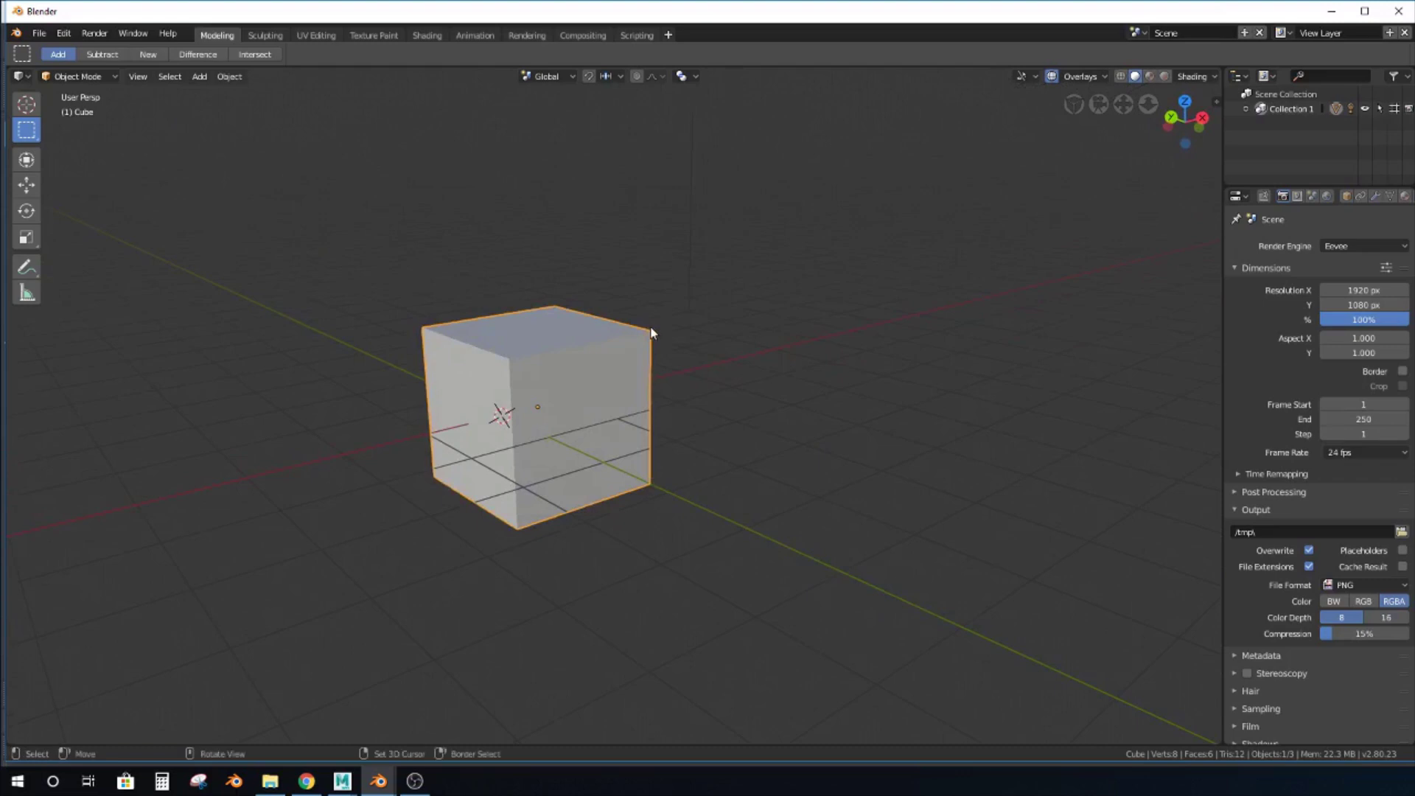
middle_click_drag(652, 330, 717, 393, "shift")
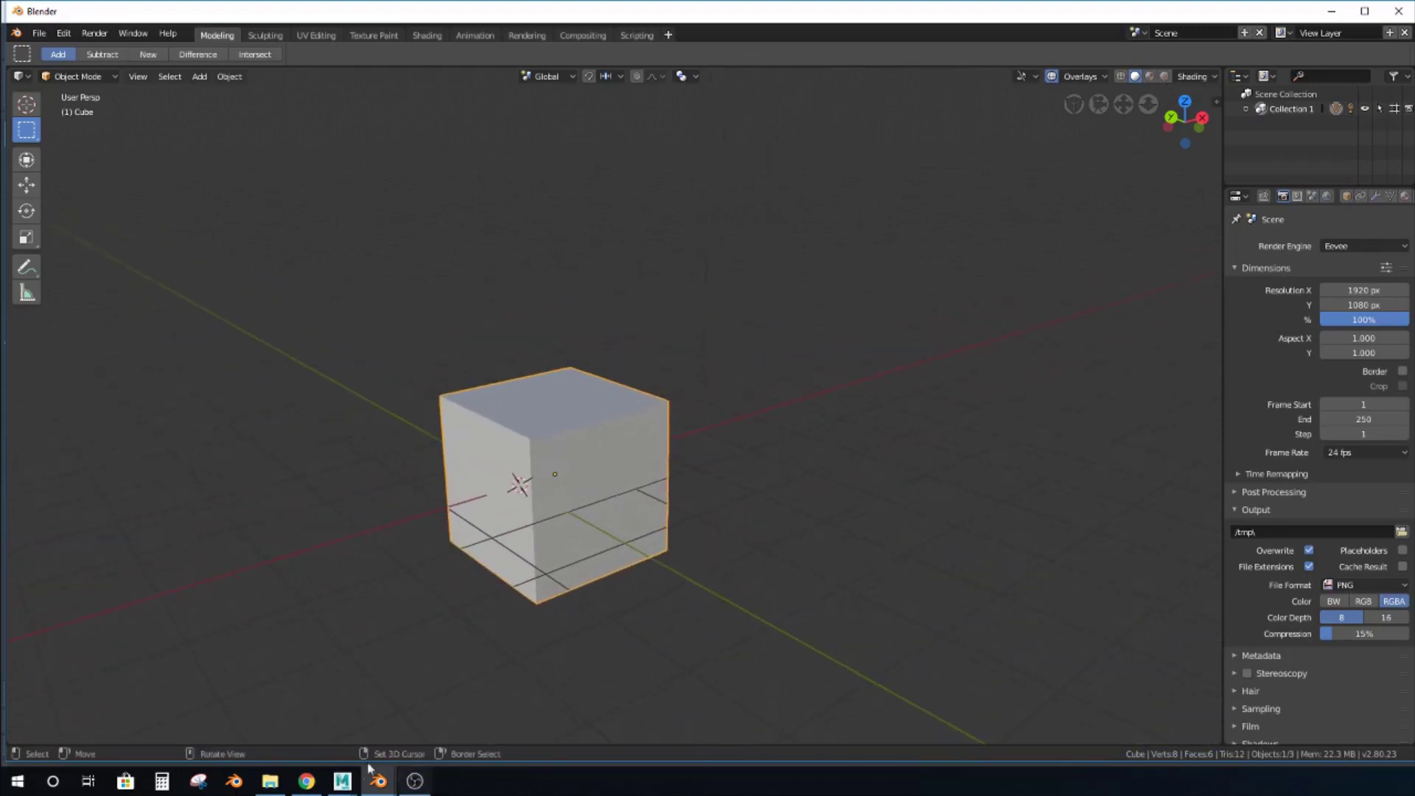
Switch to Maya and demonstrate orbiting, panning and zooming around the two cubes.
left_click(342, 782)
left_click(371, 741)
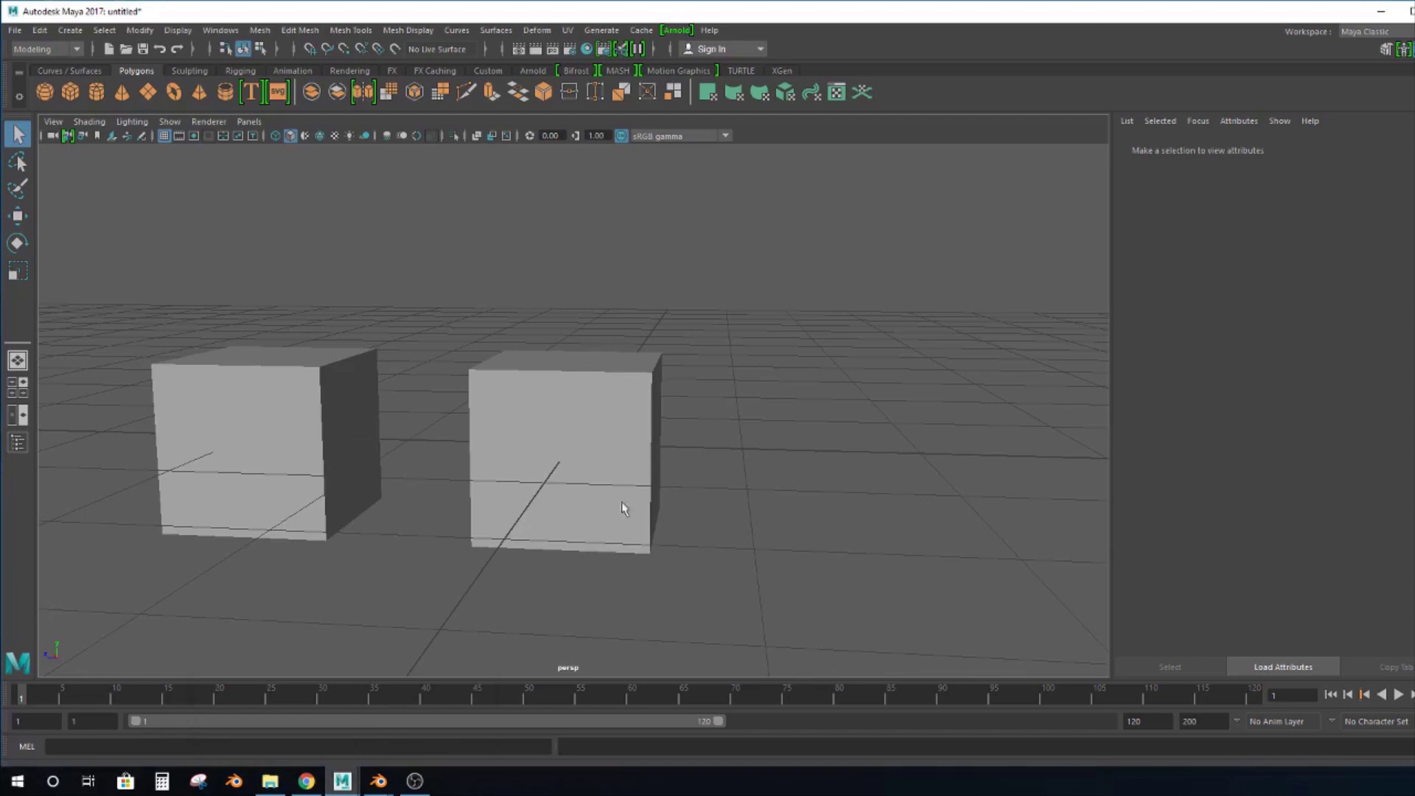
left_click_drag(617, 478, 537, 443, "alt")
left_click_drag(546, 347, 567, 384, "alt")
middle_click_drag(567, 378, 601, 358, "alt")
right_click_drag(601, 359, 692, 405, "alt")
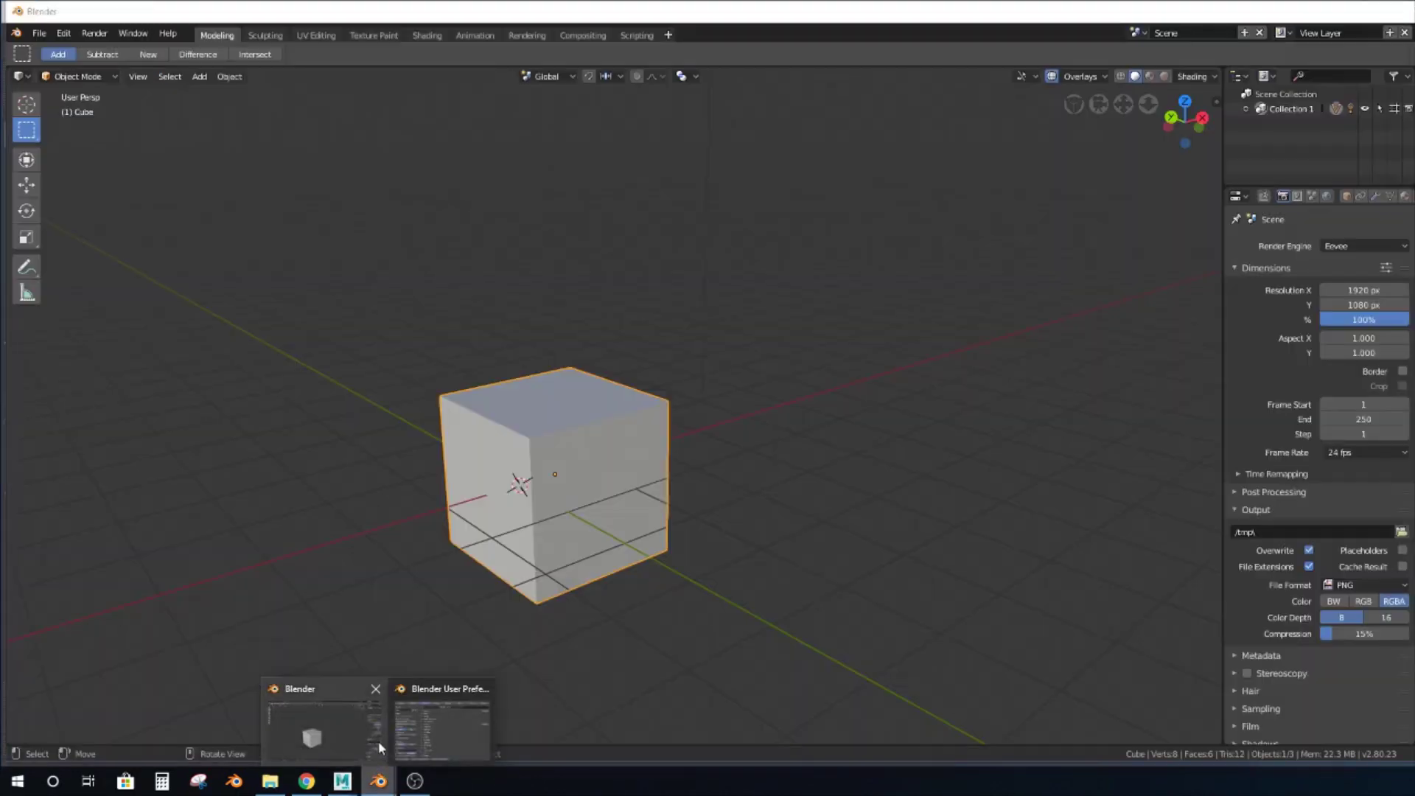
Switch back to Blender and compare its orbiting and panning around the cube with Maya's.
left_click(378, 740)
mouse_move(787, 385)
left_mouse_down("alt")
mouse_move(821, 341)
mouse_move(767, 387)
left_mouse_up("alt")
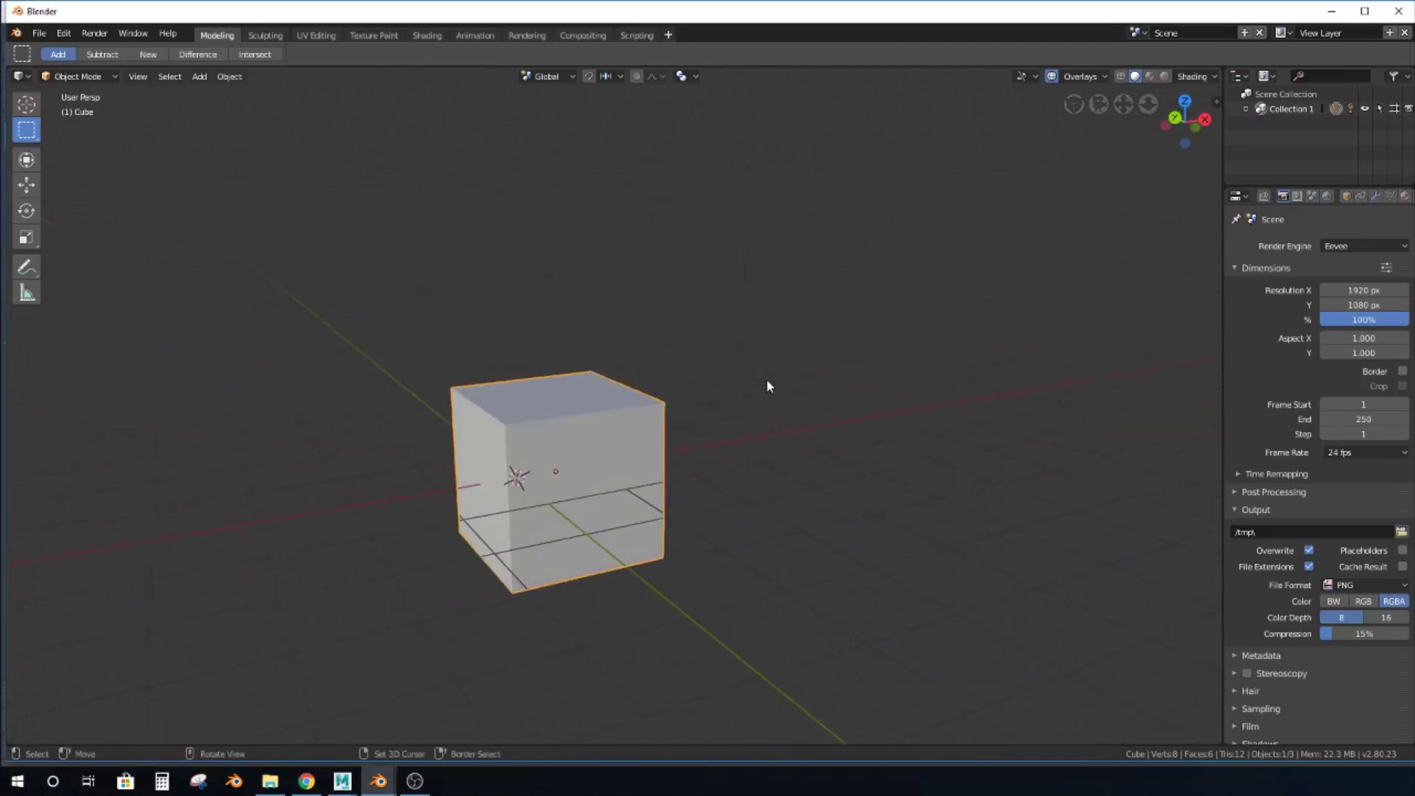
middle_click_drag(767, 381, 810, 328, "alt")
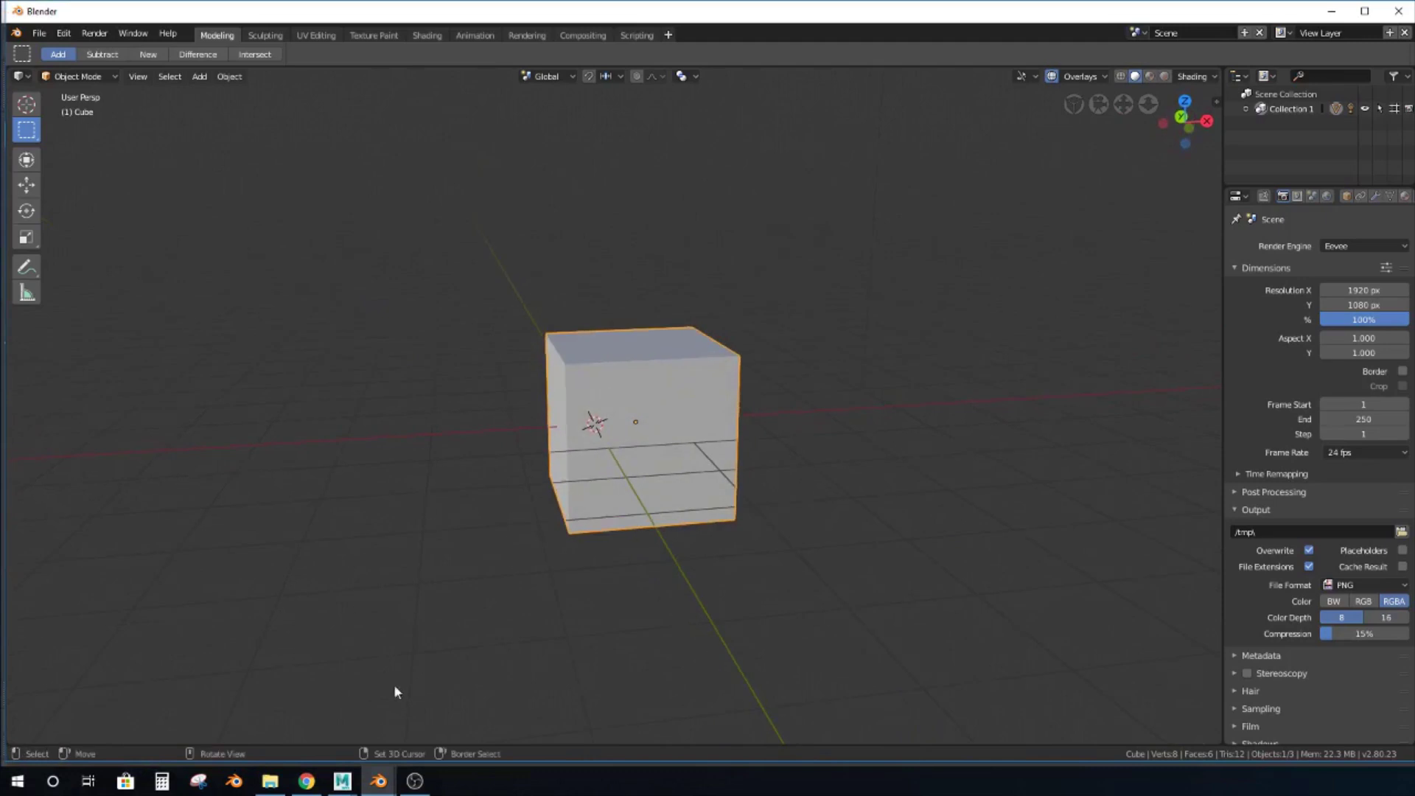
Bring up the User Preferences window, shift it aside, and place the MyAlt_Blender script beside the 2.8 folder on the desktop.
mouse_move(379, 780)
left_click(447, 726)
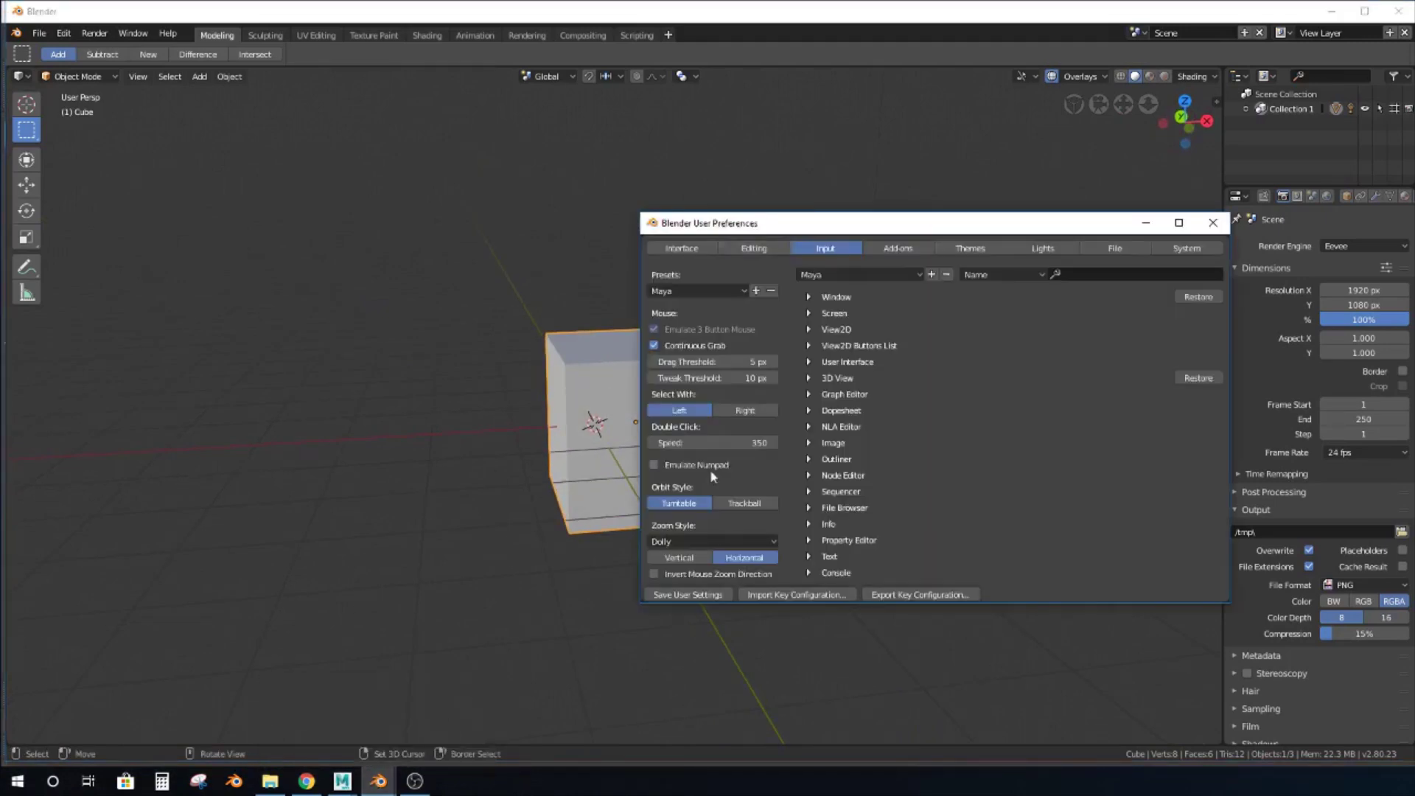
left_click_drag(869, 227, 956, 236)
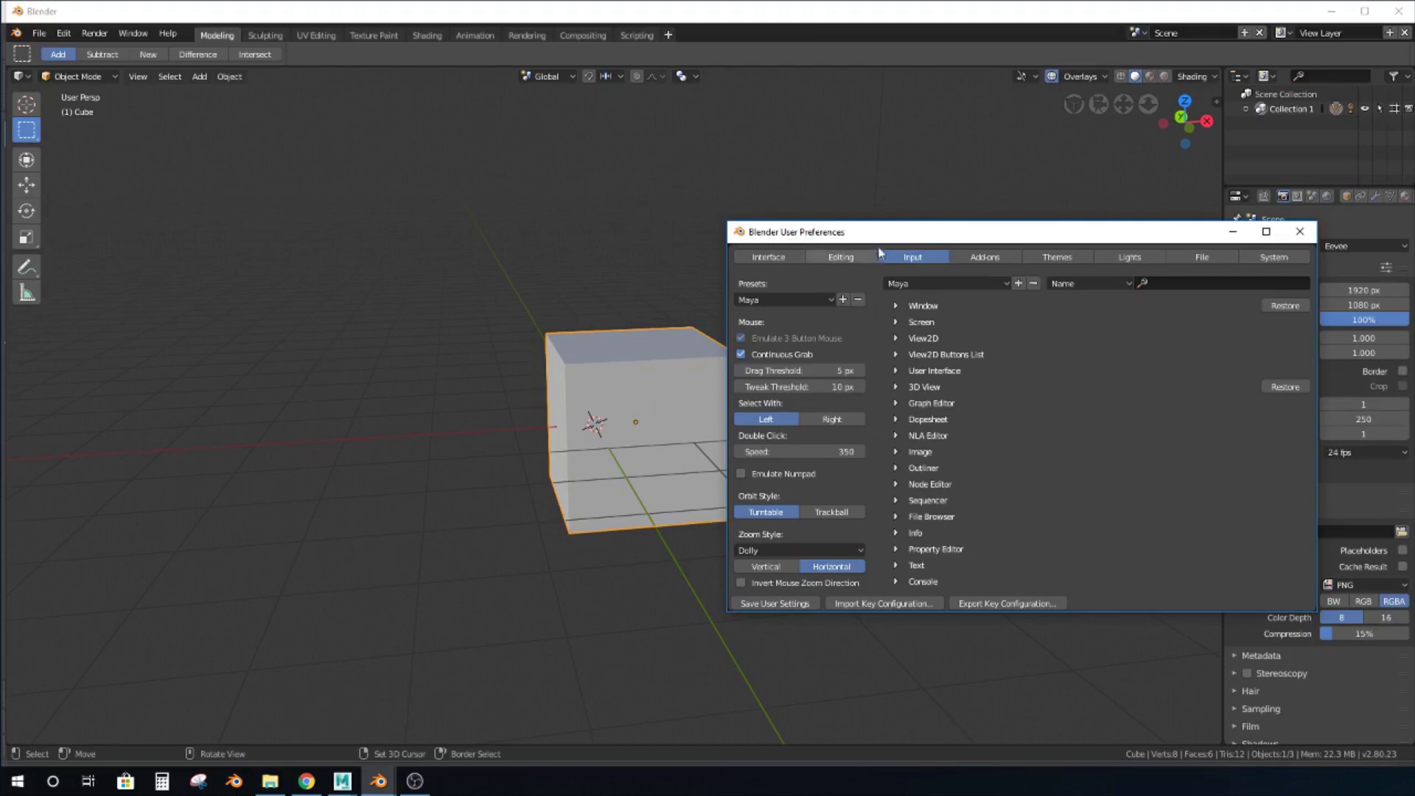
left_click_drag(907, 240, 1023, 201)
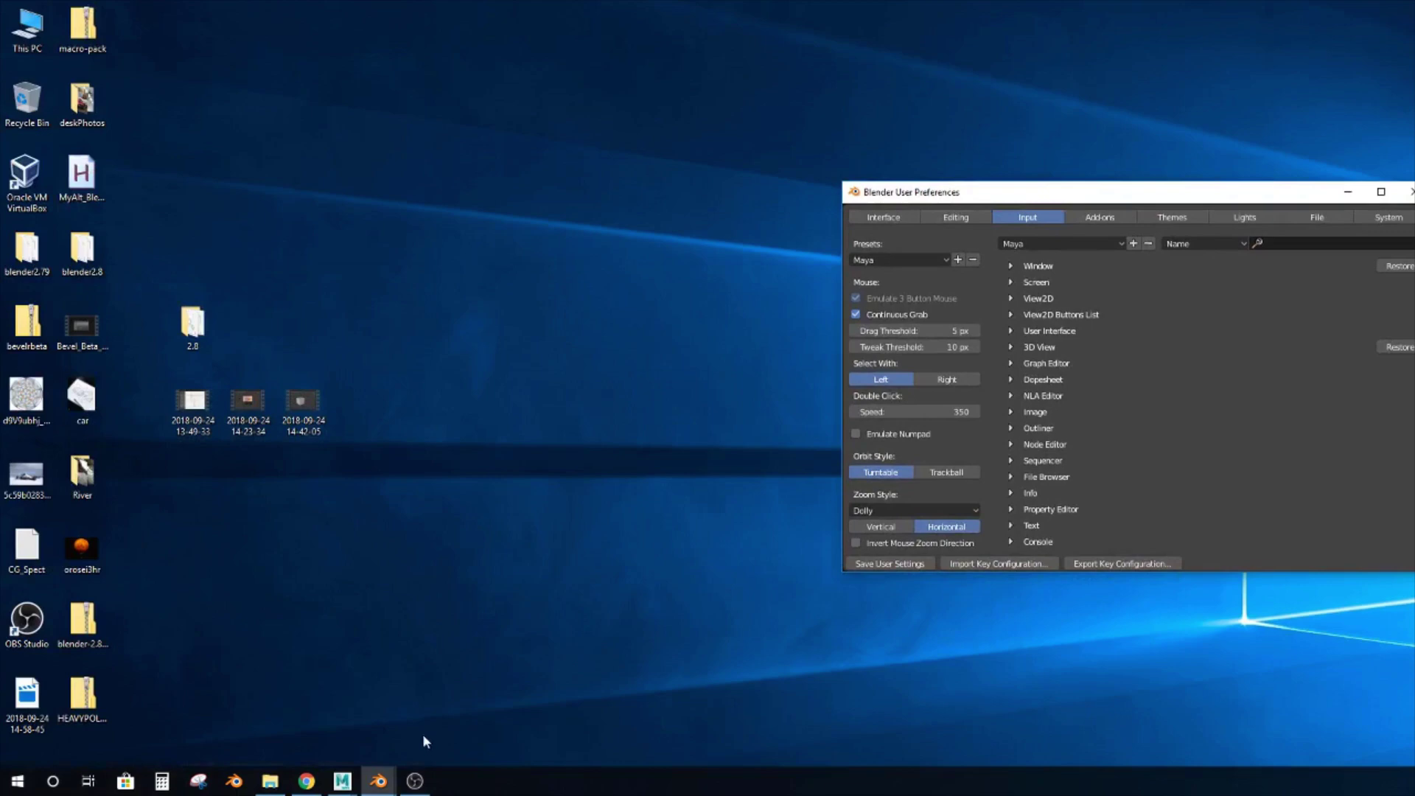
left_click_drag(82, 180, 295, 328)
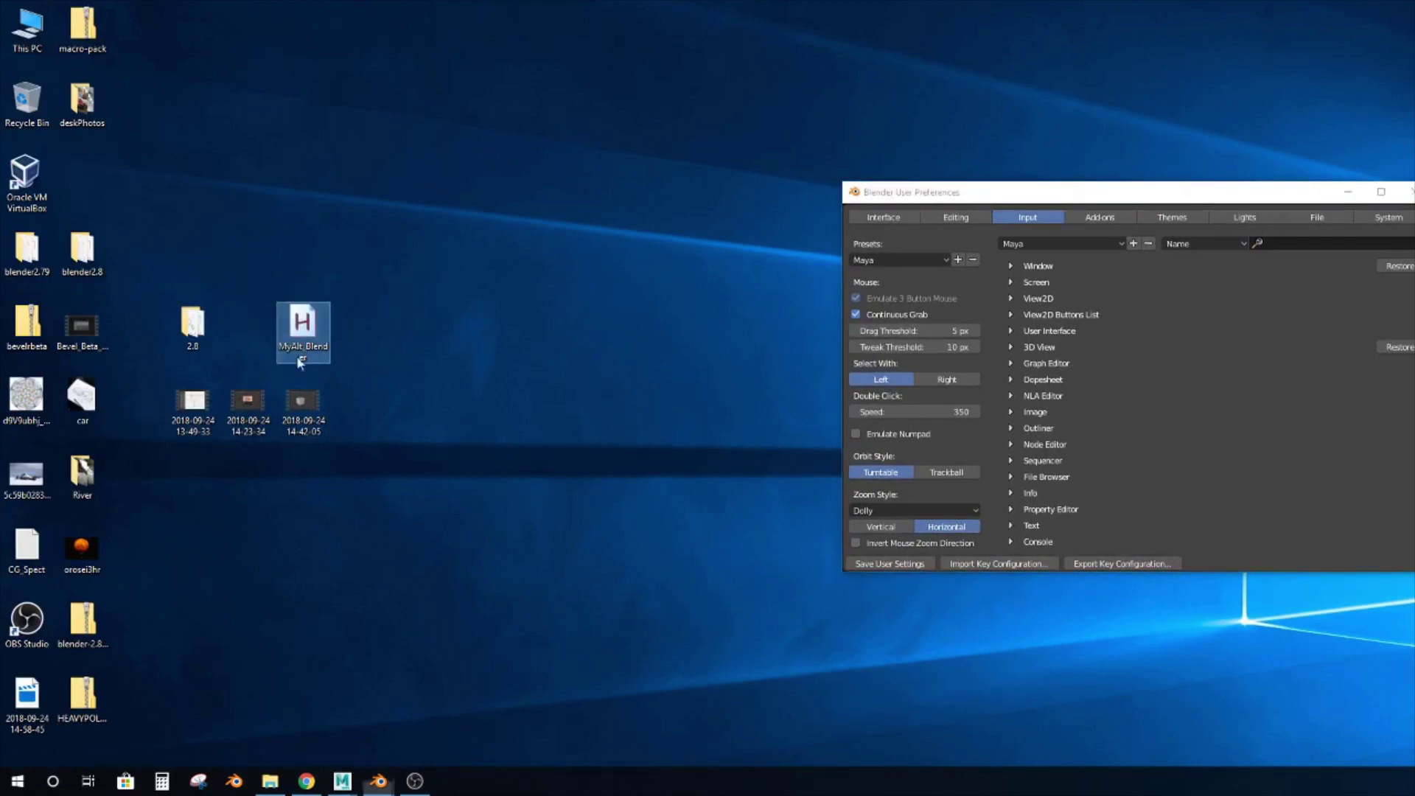
Switch to Chrome, search for "increality gumroad" in a new tab, and open the increality Gumroad page.
left_click(307, 781)
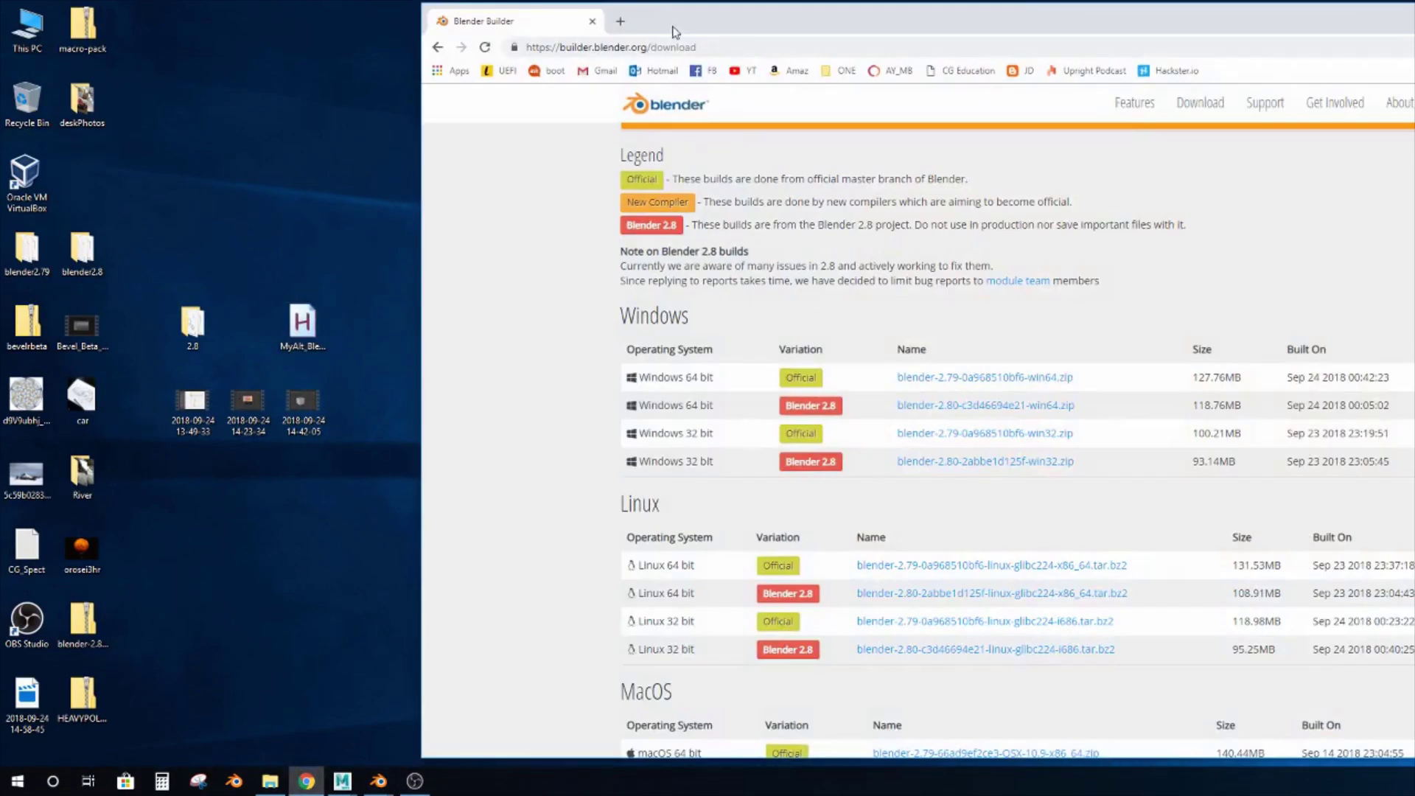
left_click(620, 21)
type("increality gumroad")
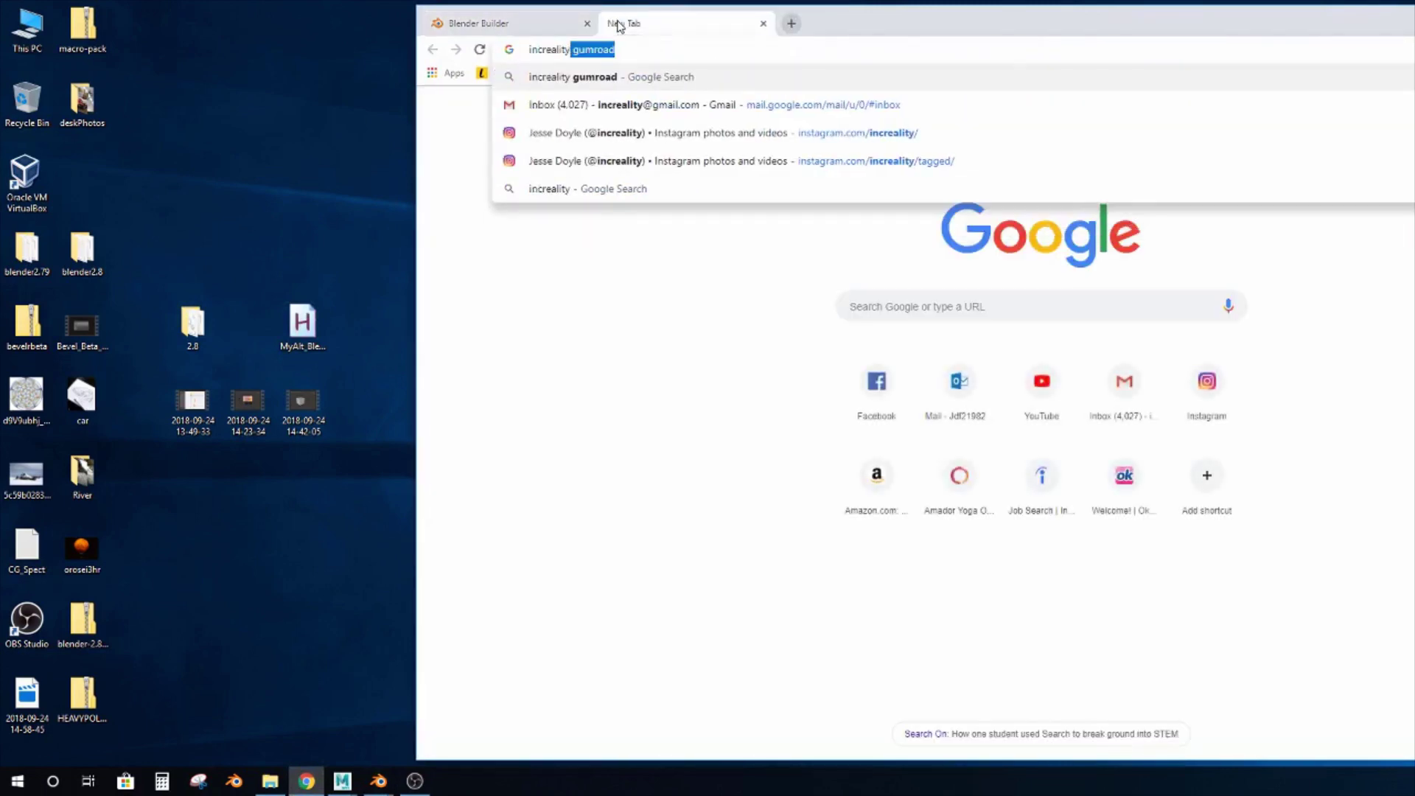
key("Return")
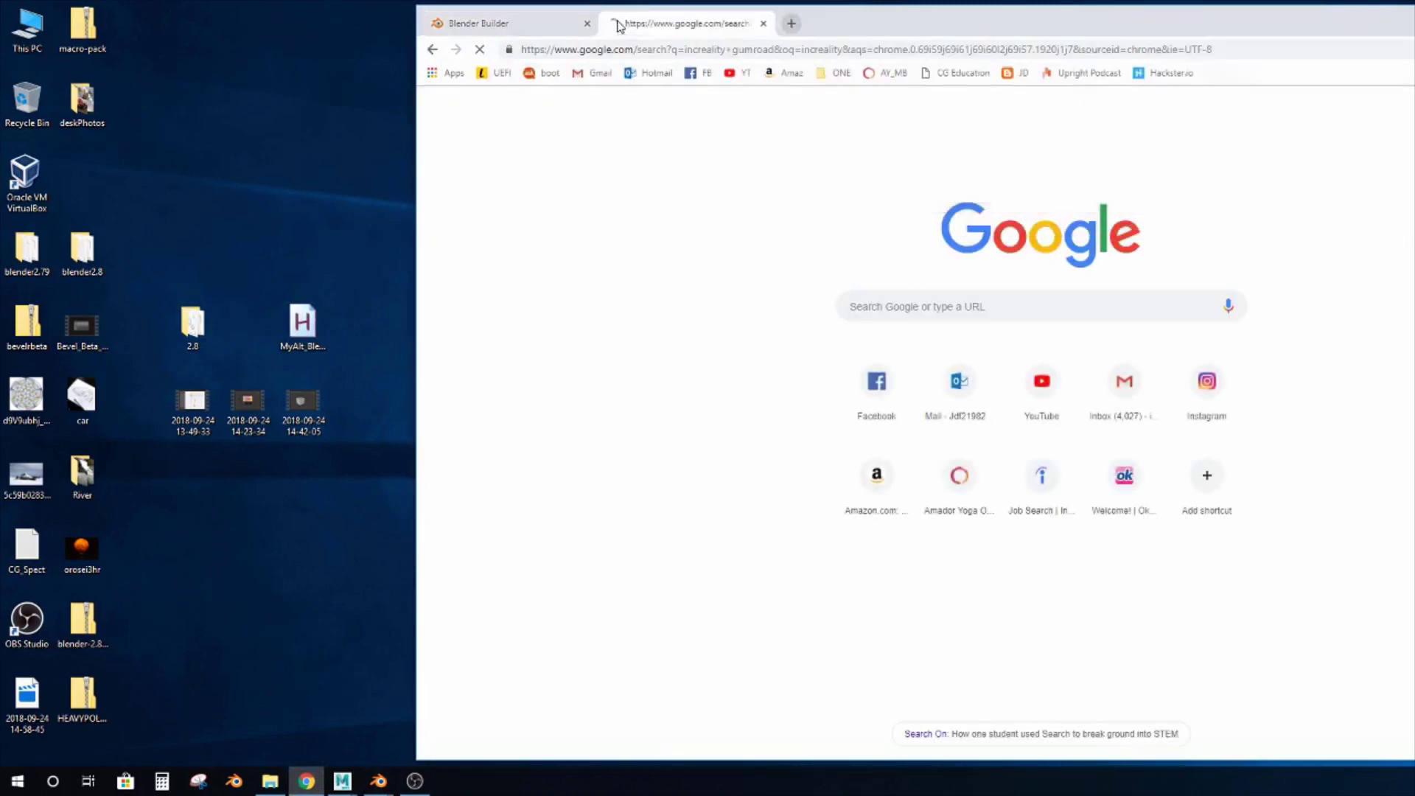
left_click(627, 223)
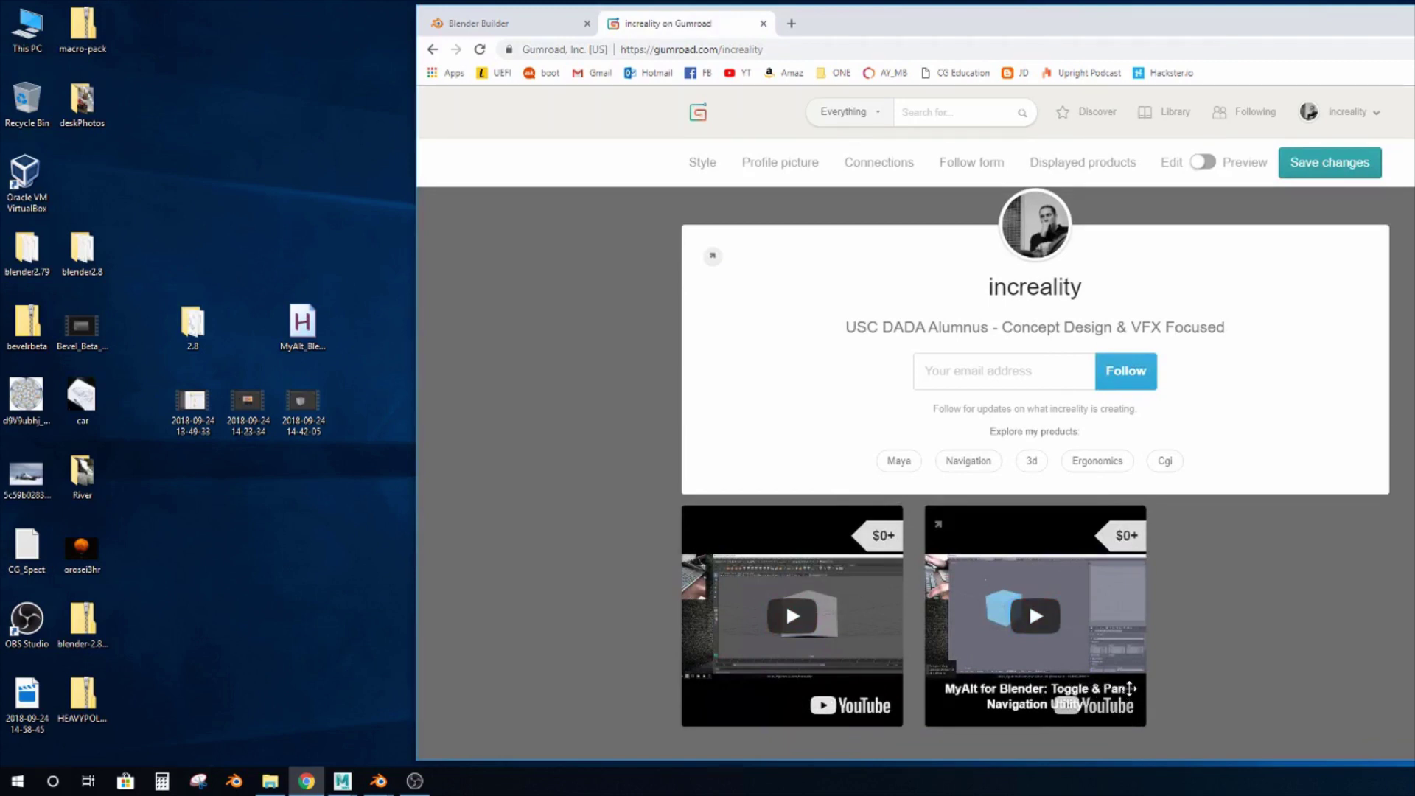
Open the "MyAlt for Blender: Toggle & Pan Navigation Utility" product page and read its description down to the AutoHotKey note.
left_click(942, 530)
scroll(712, 286, "down", 8)
scroll(713, 287, "up", 8)
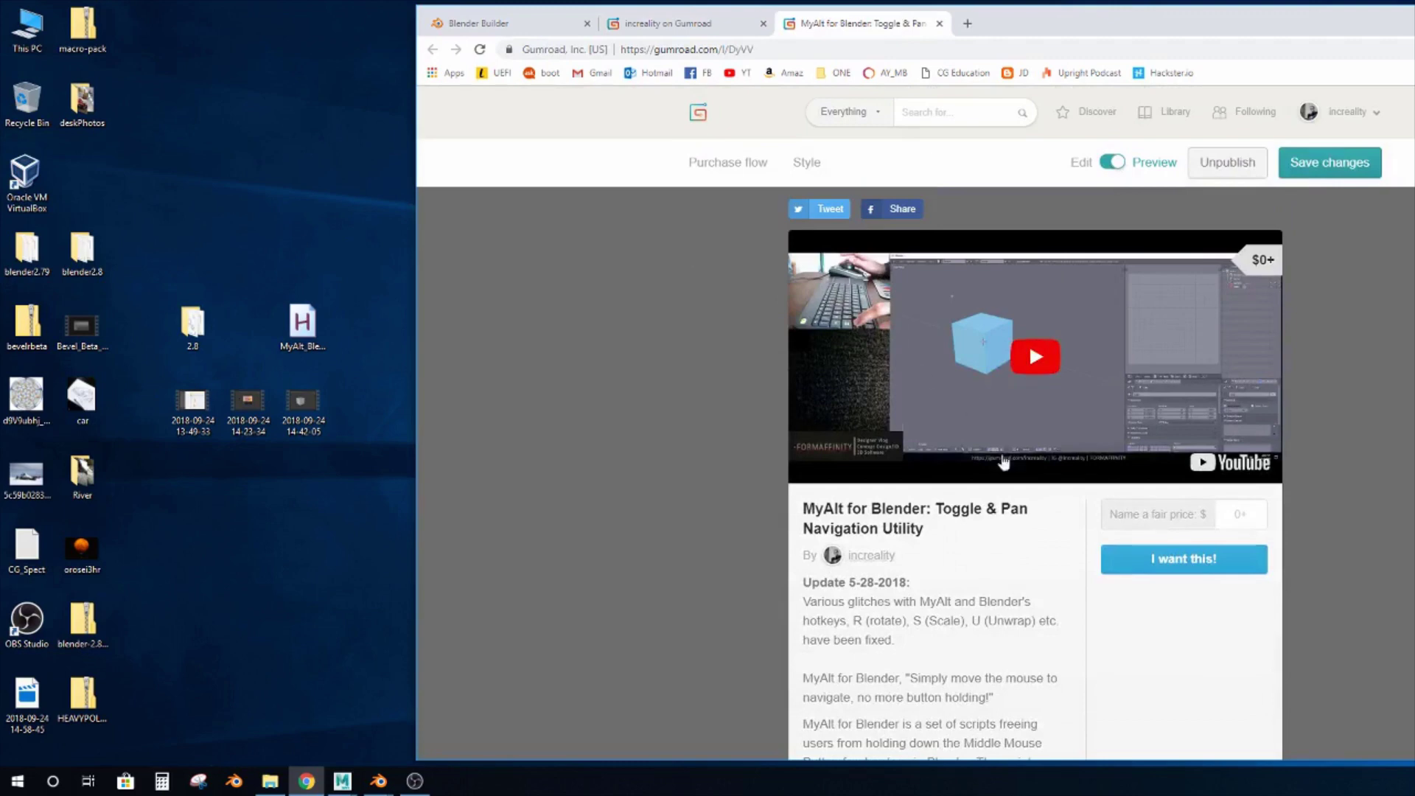
scroll(963, 532, "down", 8)
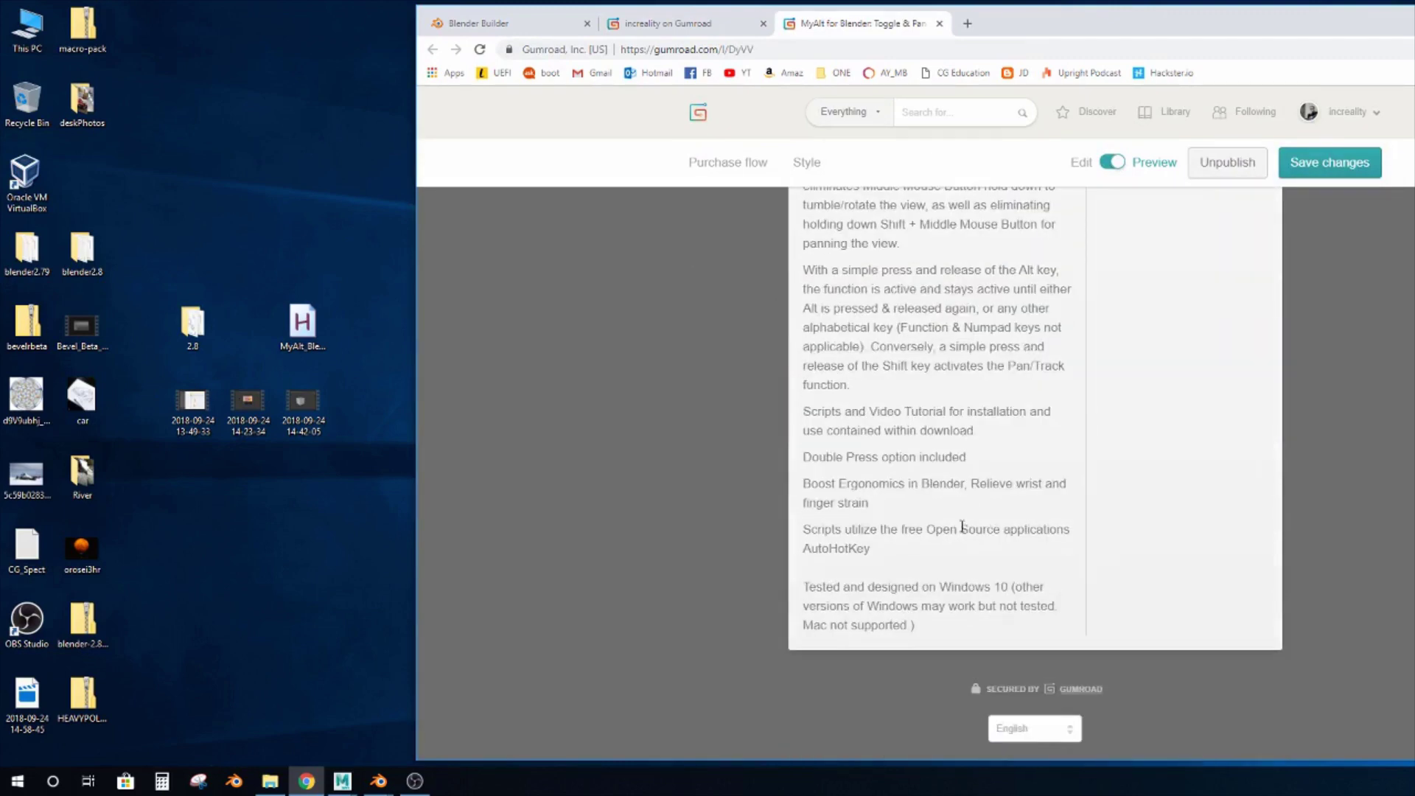
scroll(962, 528, "up", 2)
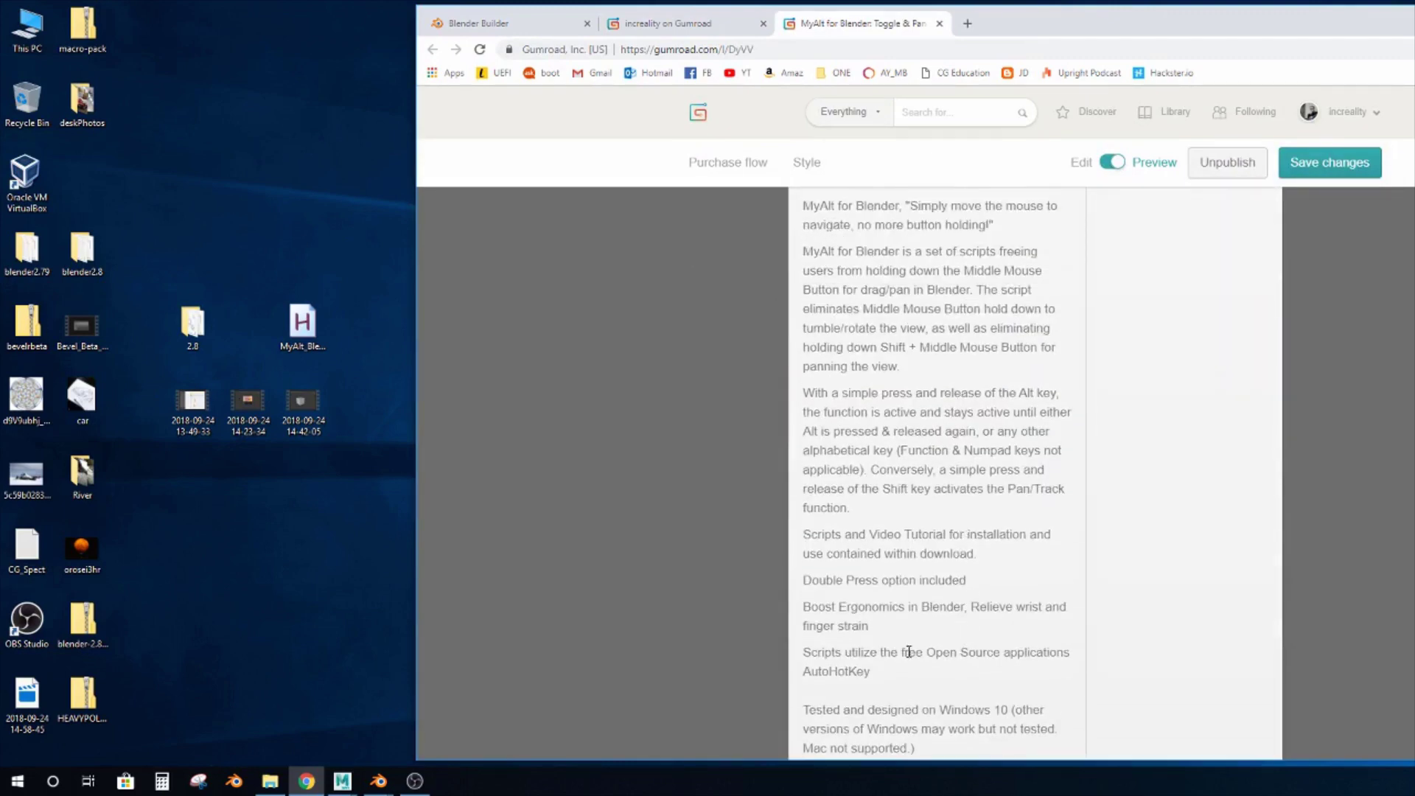
left_click_drag(883, 674, 805, 671)
left_click(886, 683)
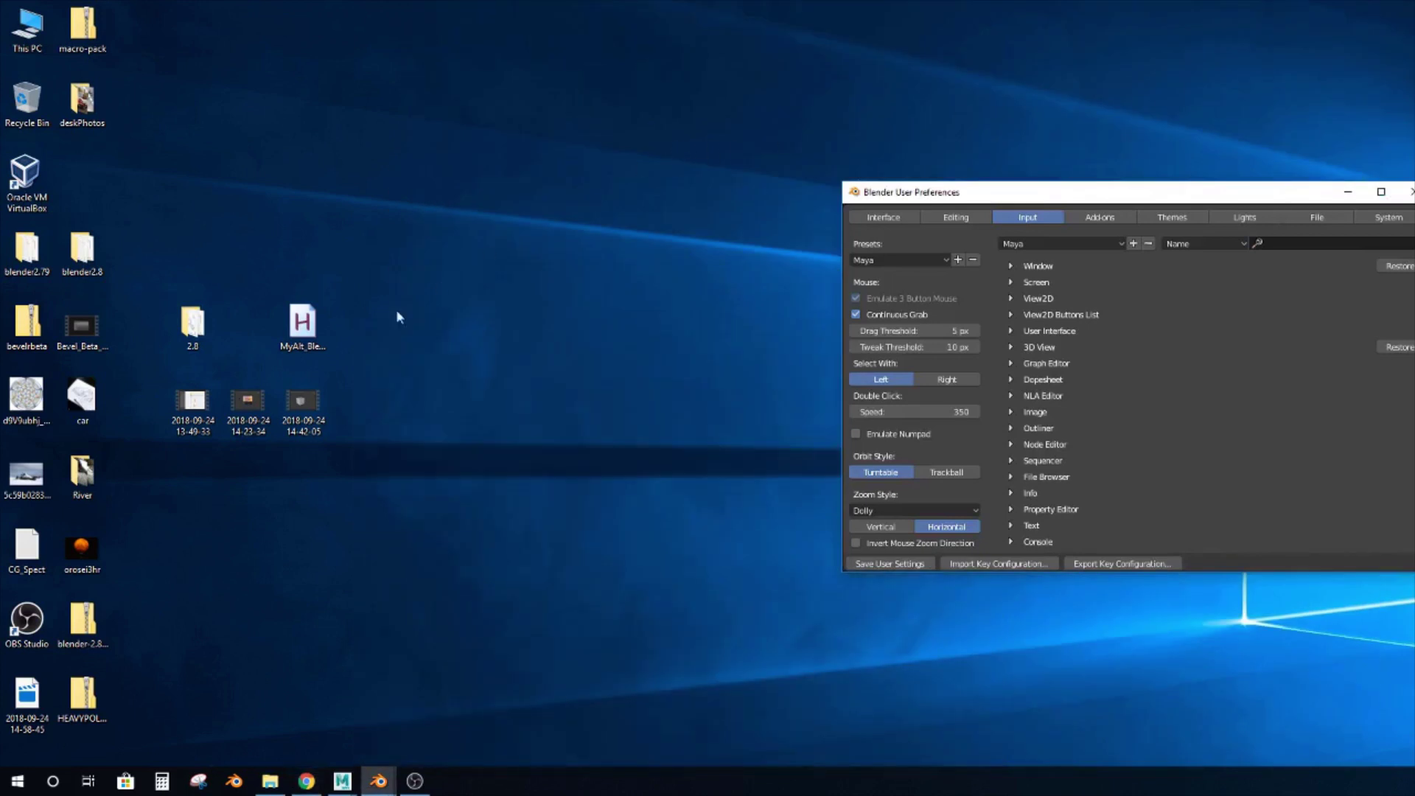
Launch the MyAlt_Blender script from the desktop and bring back the main Blender window.
left_click(307, 326)
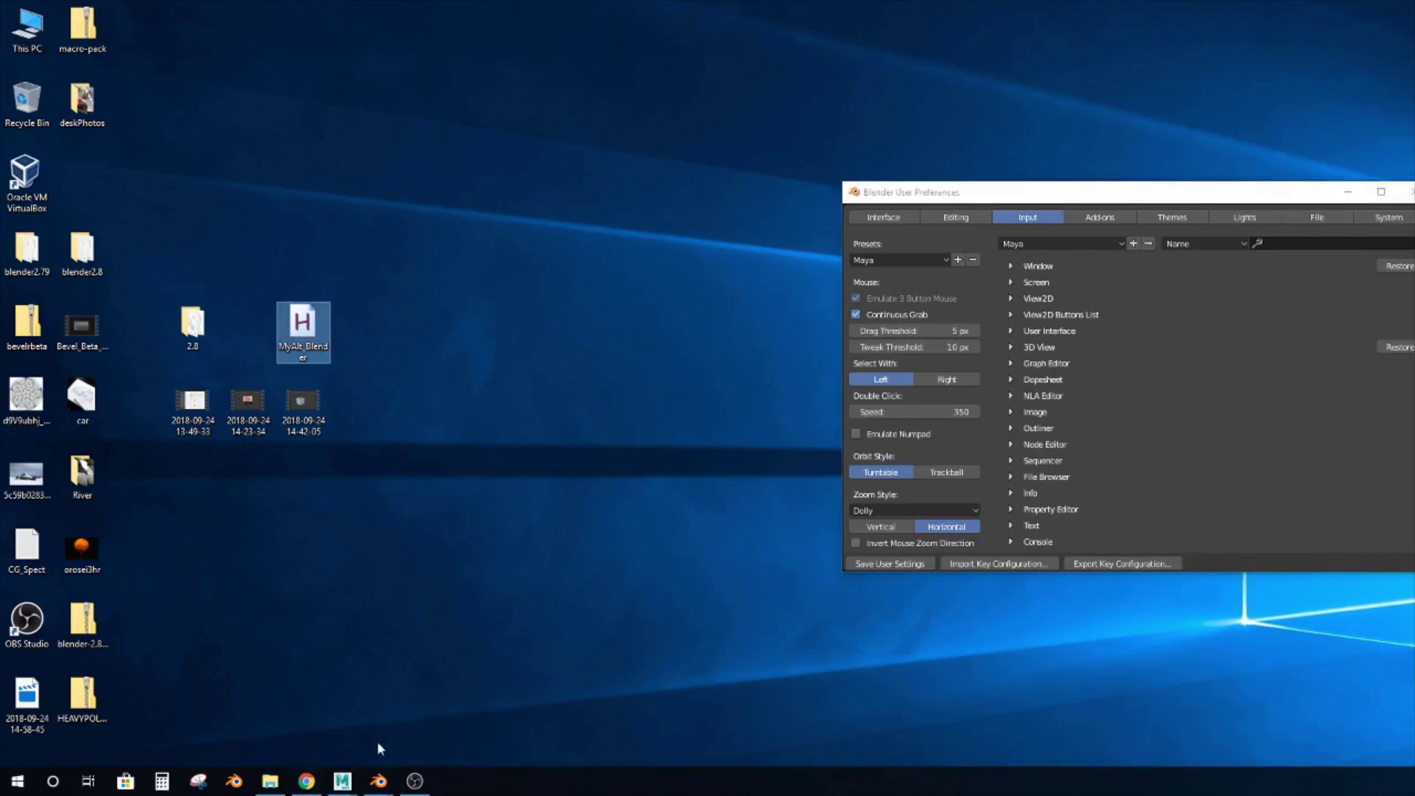
mouse_move(378, 781)
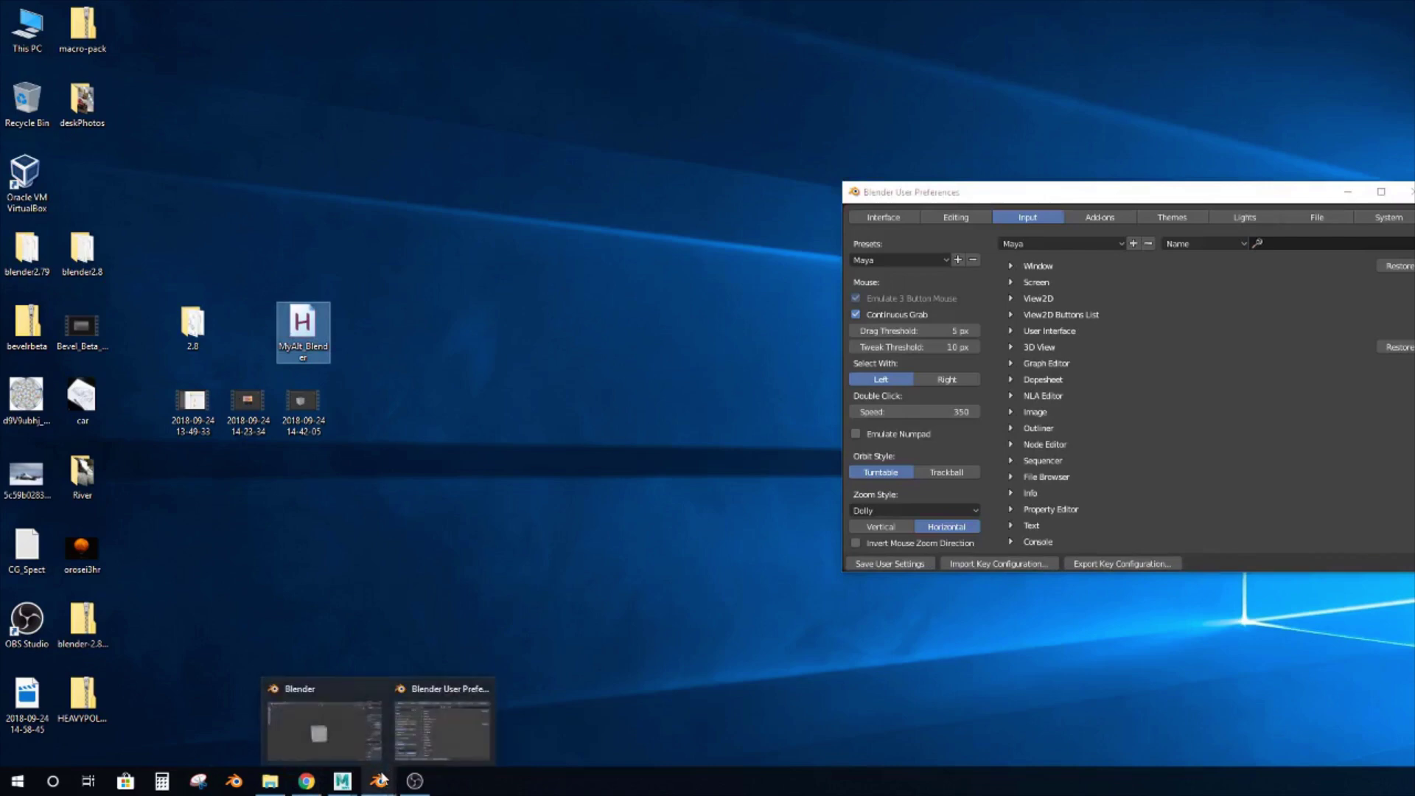
left_click(347, 737)
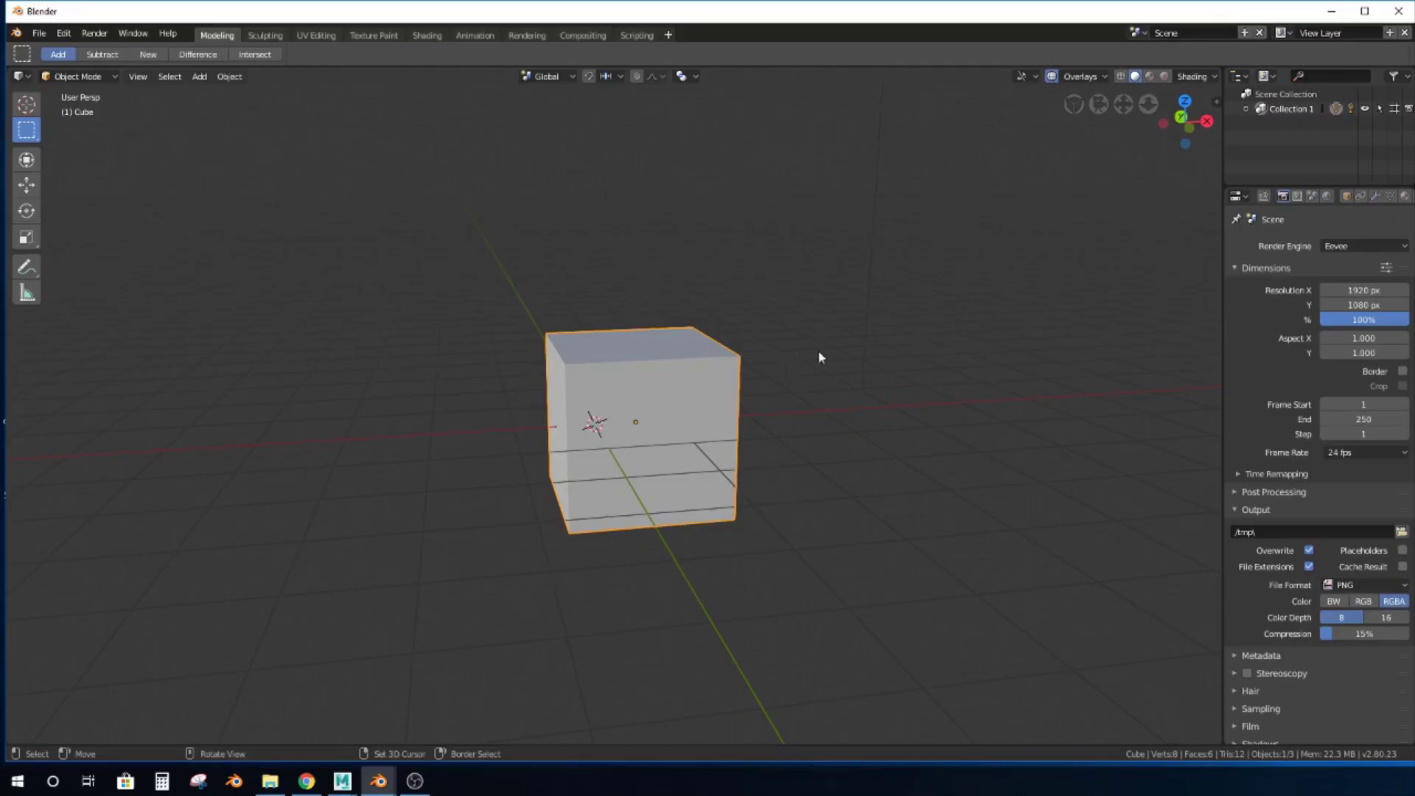
Demonstrate orbiting, panning and zooming around the cube in the Blender viewport with the MyAlt navigation.
middle_click_drag(841, 344, 762, 314)
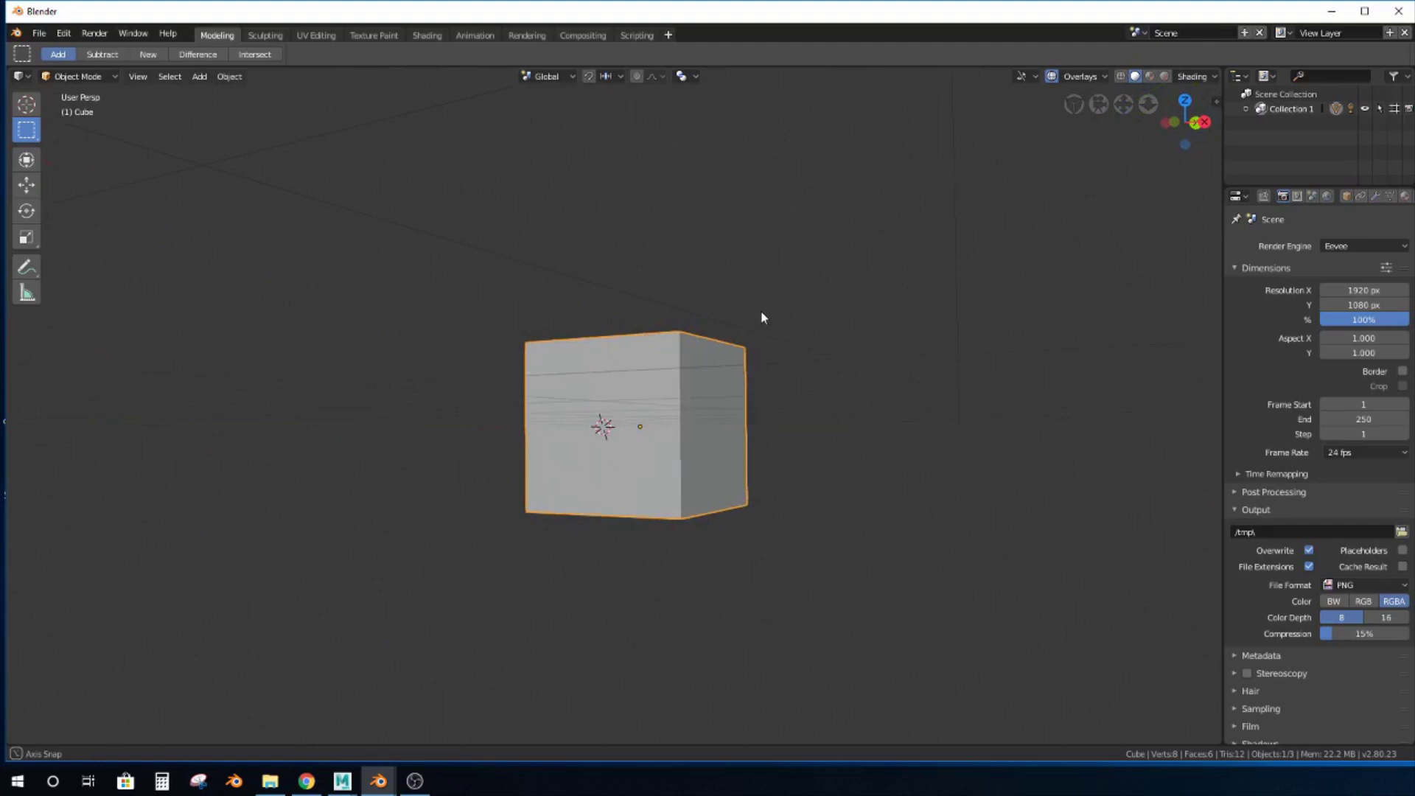
middle_click_drag(763, 317, 785, 341)
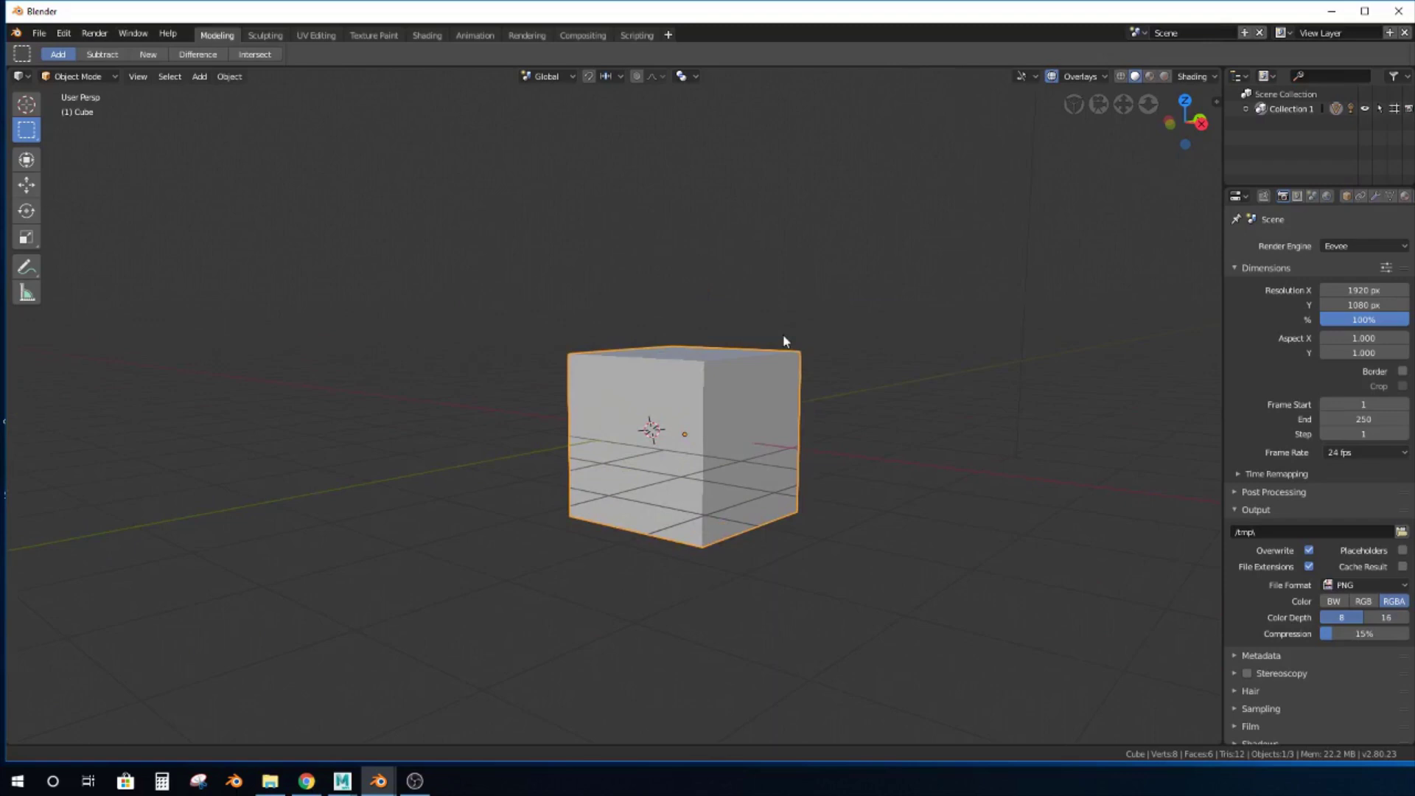
middle_click_drag(785, 340, 735, 350, "shift")
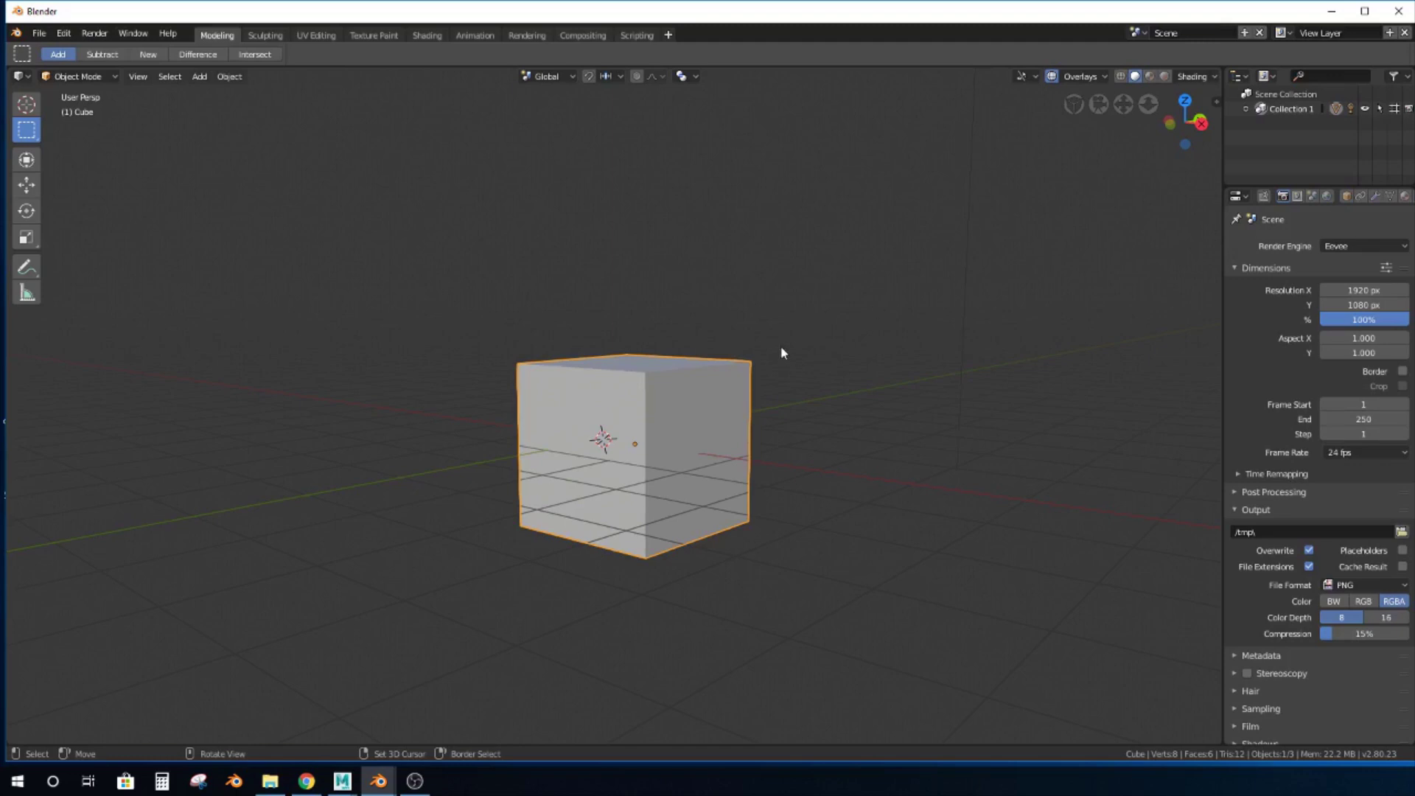
middle_click_drag(780, 346, 891, 310)
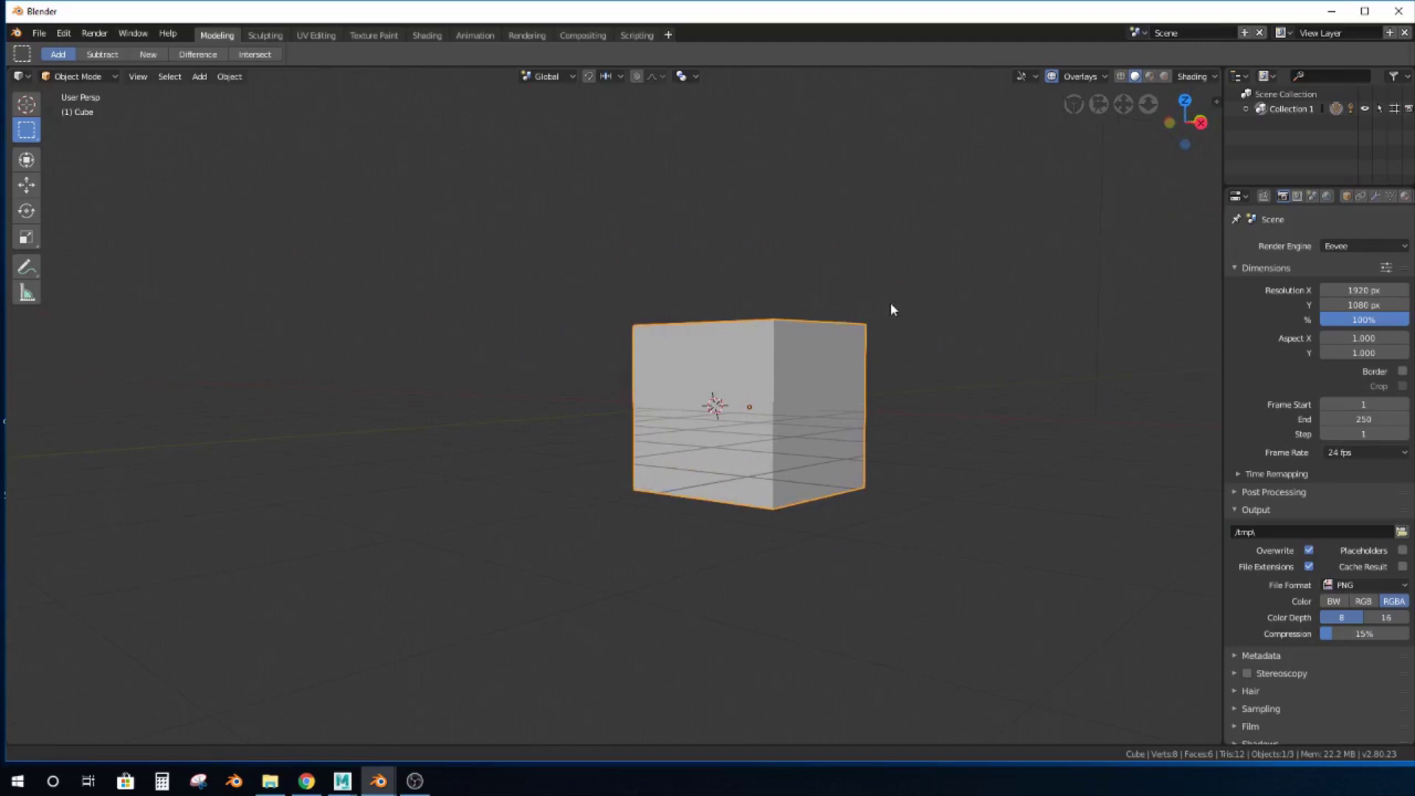
middle_click_drag(891, 307, 804, 285)
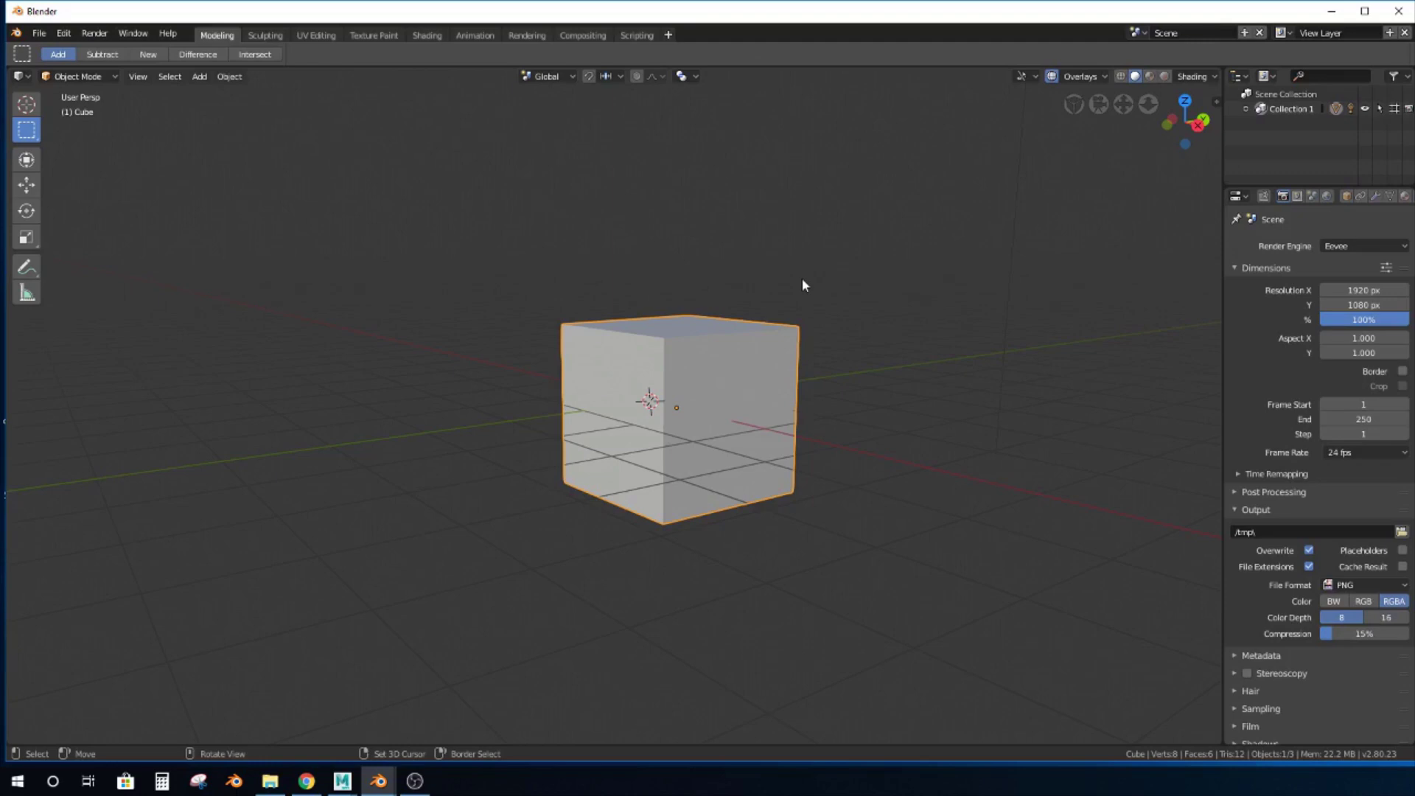
middle_click_drag(796, 300, 643, 368)
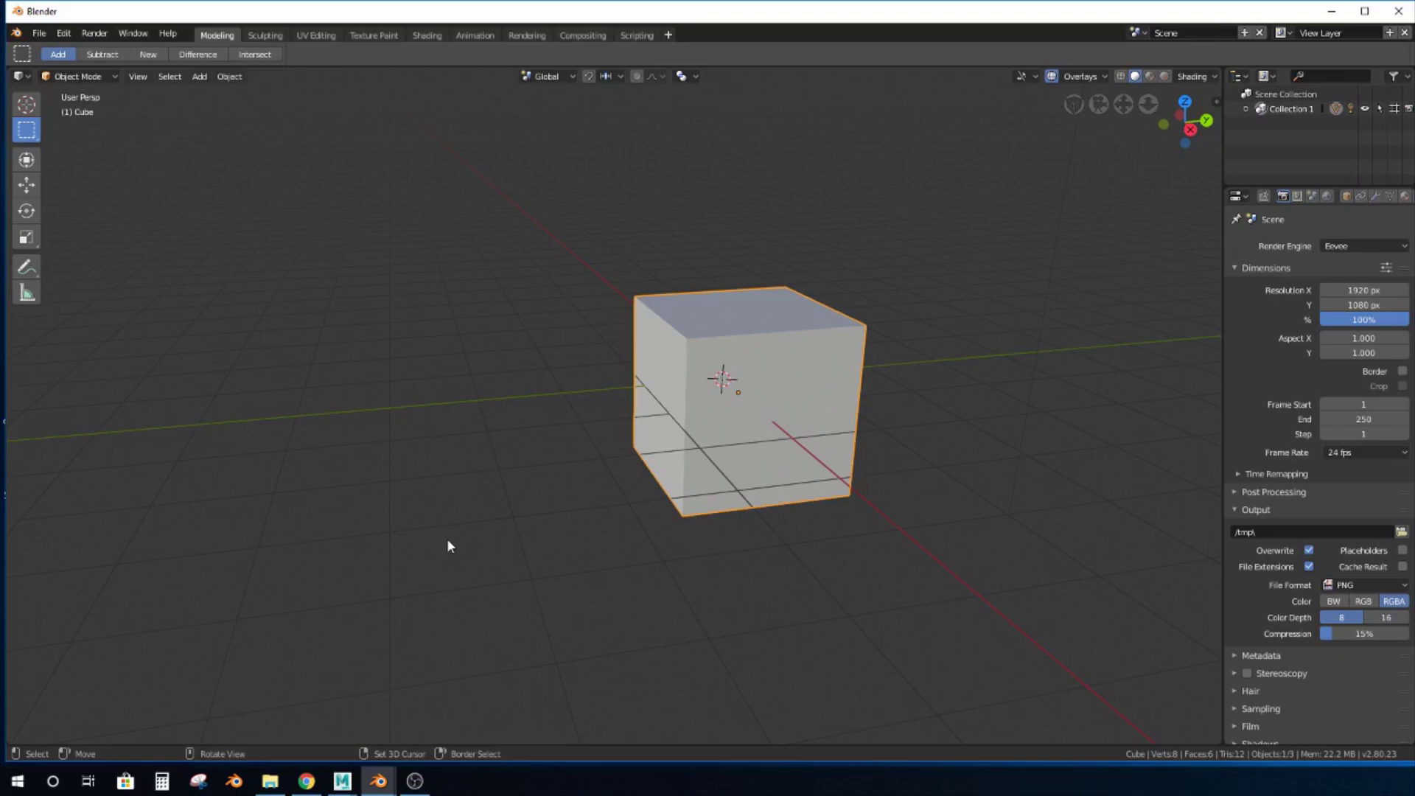
middle_click_drag(448, 518, 538, 436)
mouse_move(625, 307)
middle_mouse_down()
mouse_move(702, 355)
mouse_move(648, 325)
mouse_move(707, 326)
mouse_move(639, 329)
middle_mouse_up()
middle_click_drag(663, 376, 649, 347)
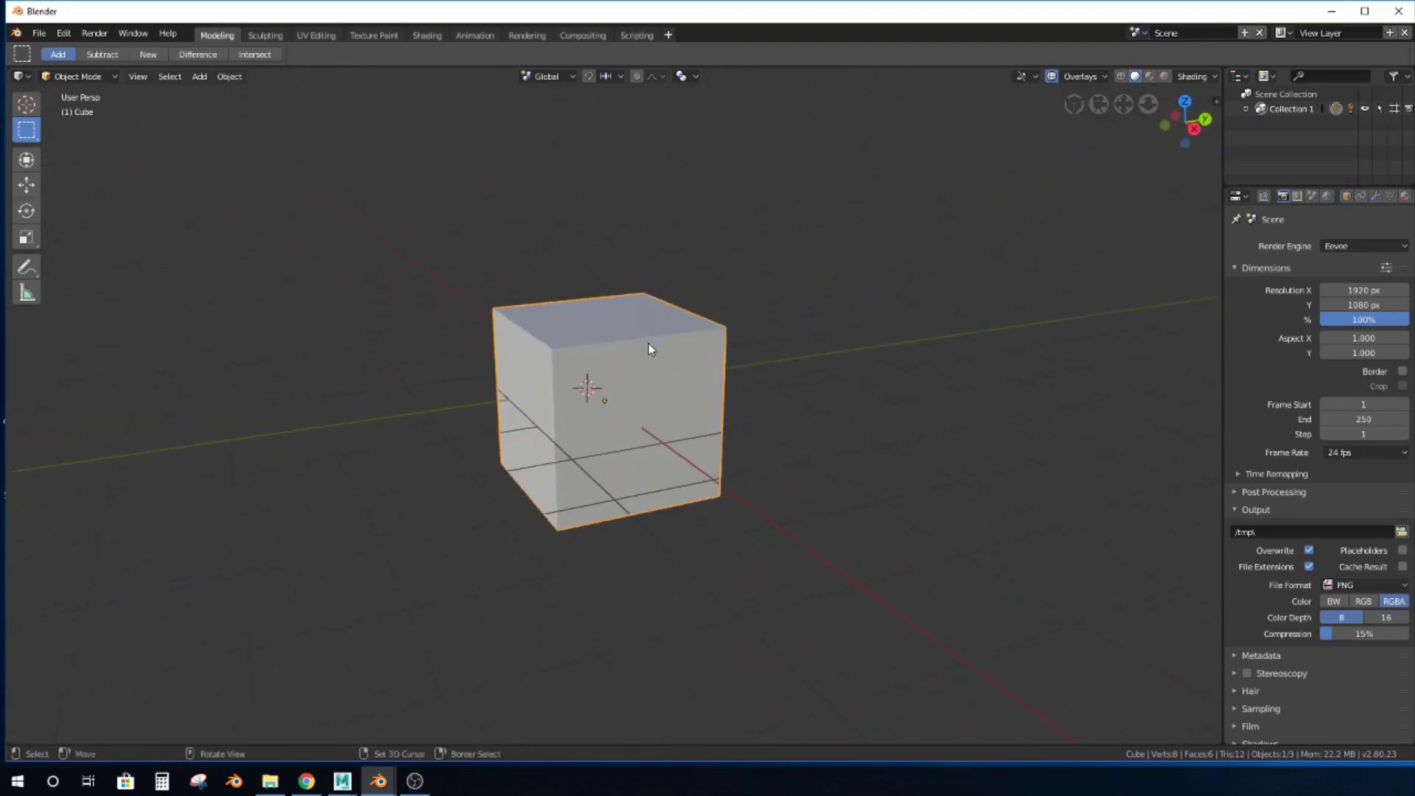
scroll(655, 391, "up", 5)
middle_click_drag(682, 435, 743, 410)
scroll(669, 378, "down", 7)
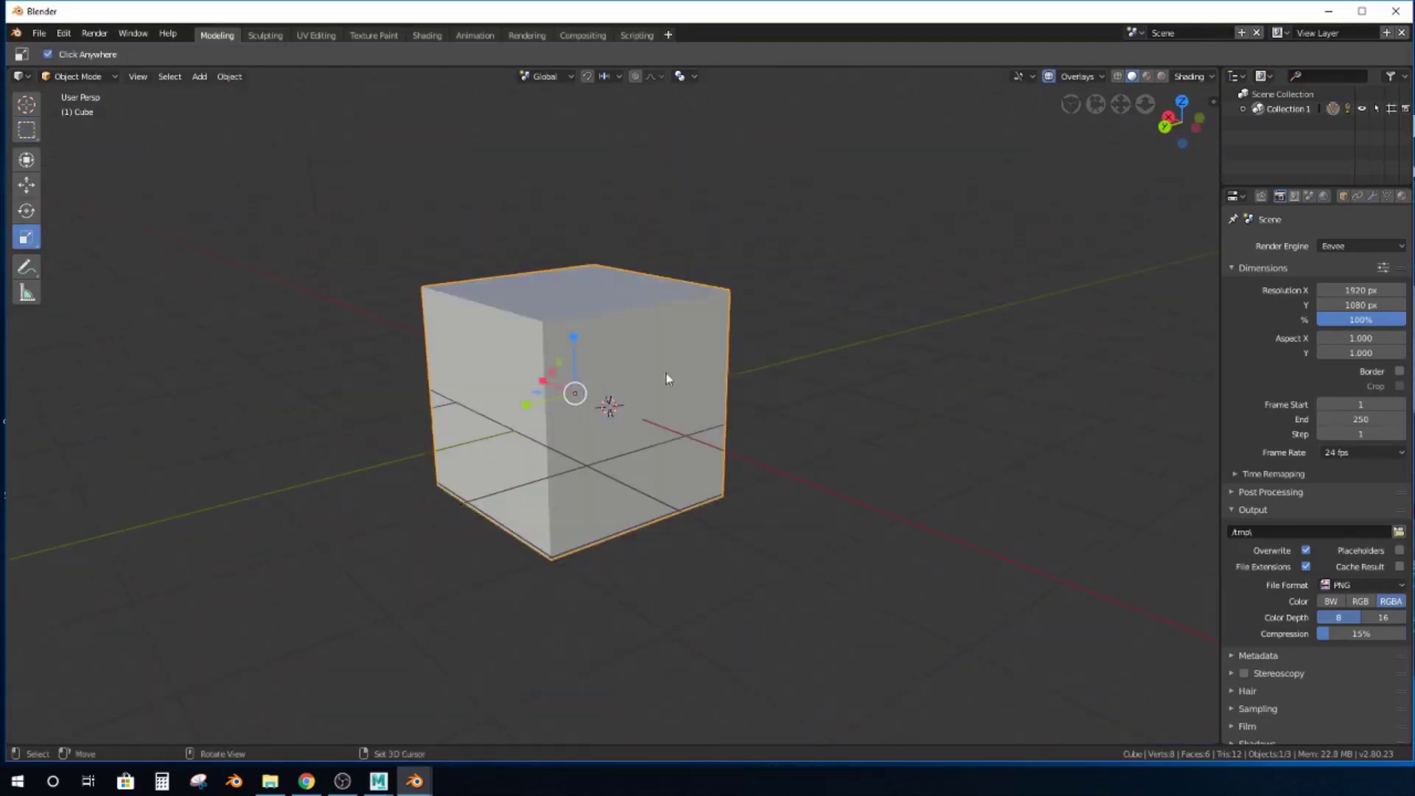
middle_click_drag(669, 378, 737, 379)
scroll(701, 379, "up", 3)
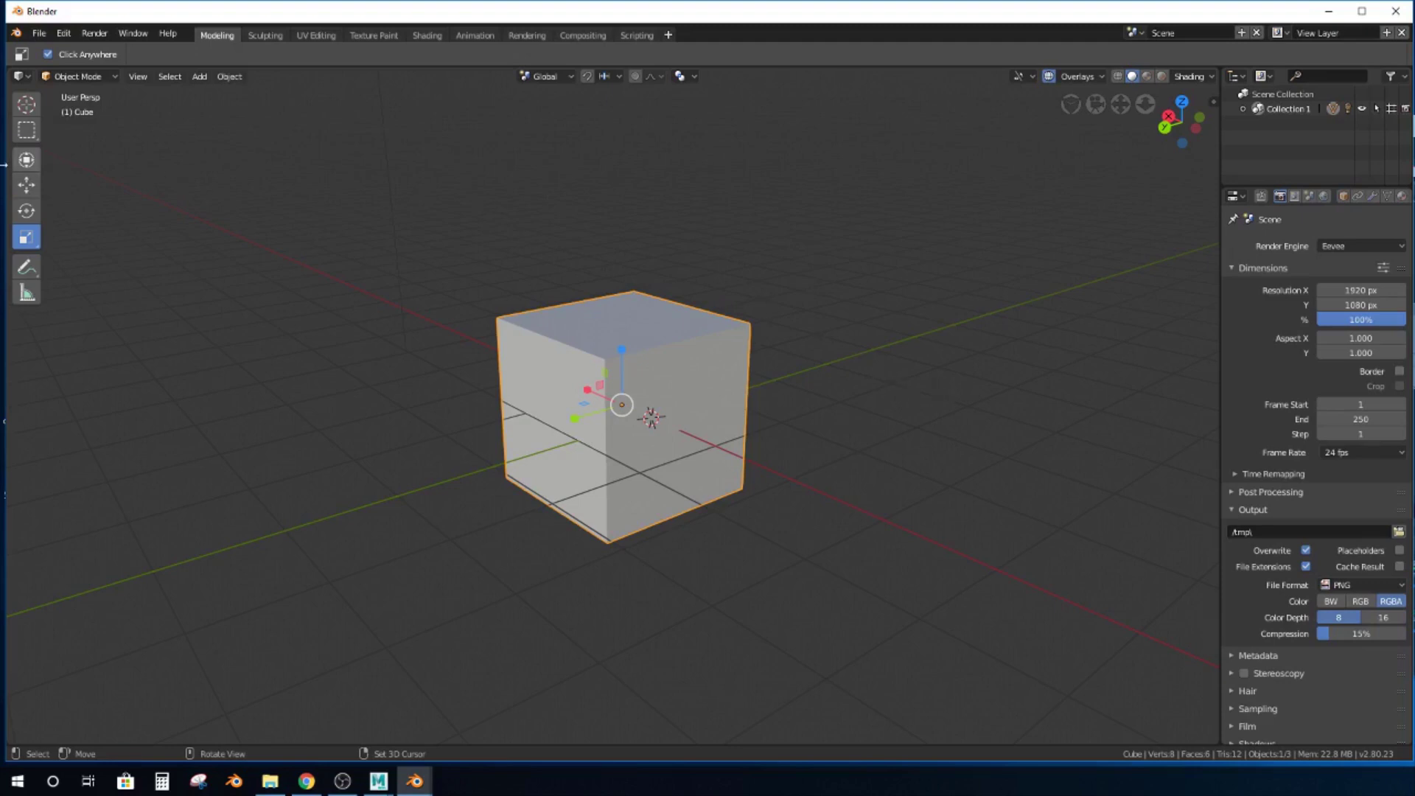
Activate the Move tool, try moving the cube from empty viewport space, and undo the move.
left_click(9, 192)
left_click(17, 188)
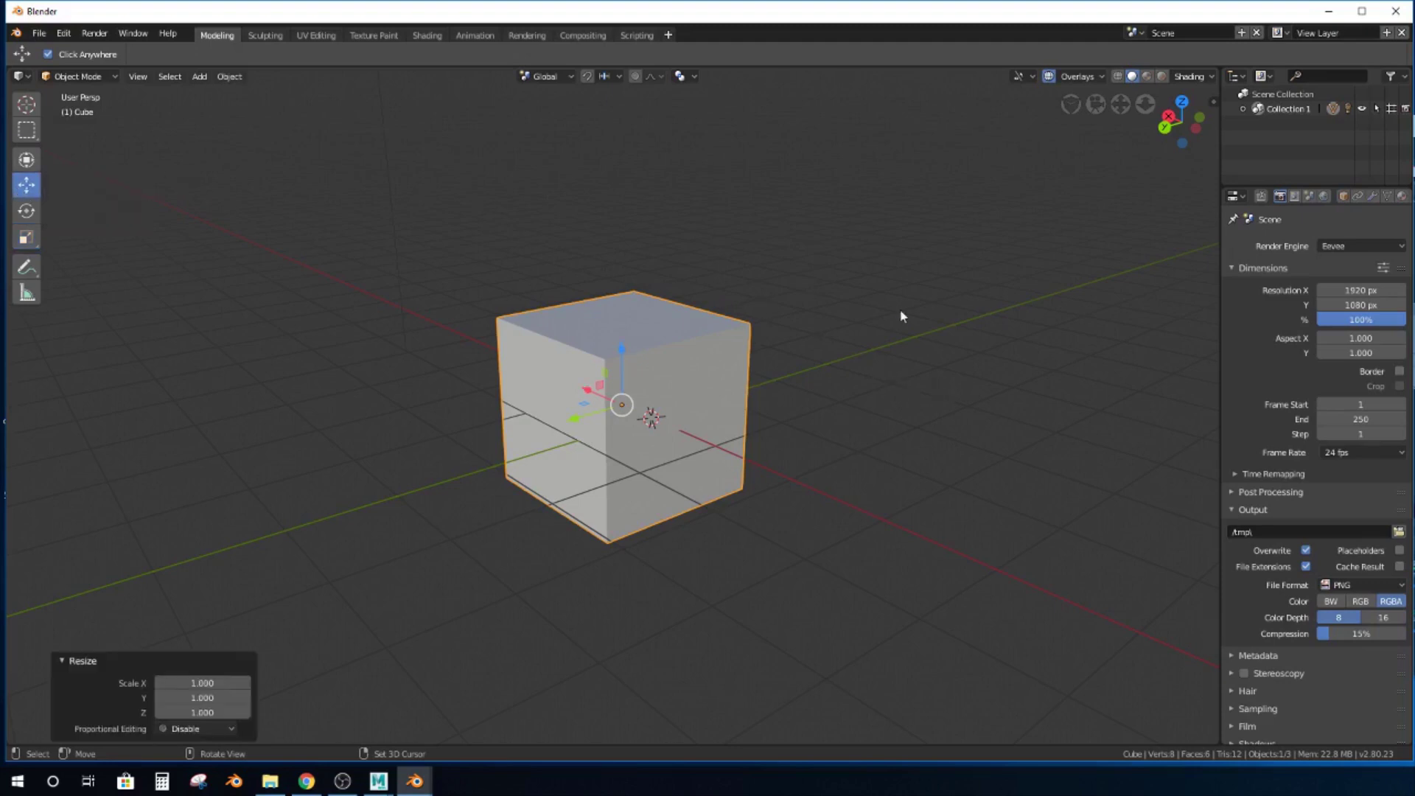
left_click_drag(900, 317, 889, 251)
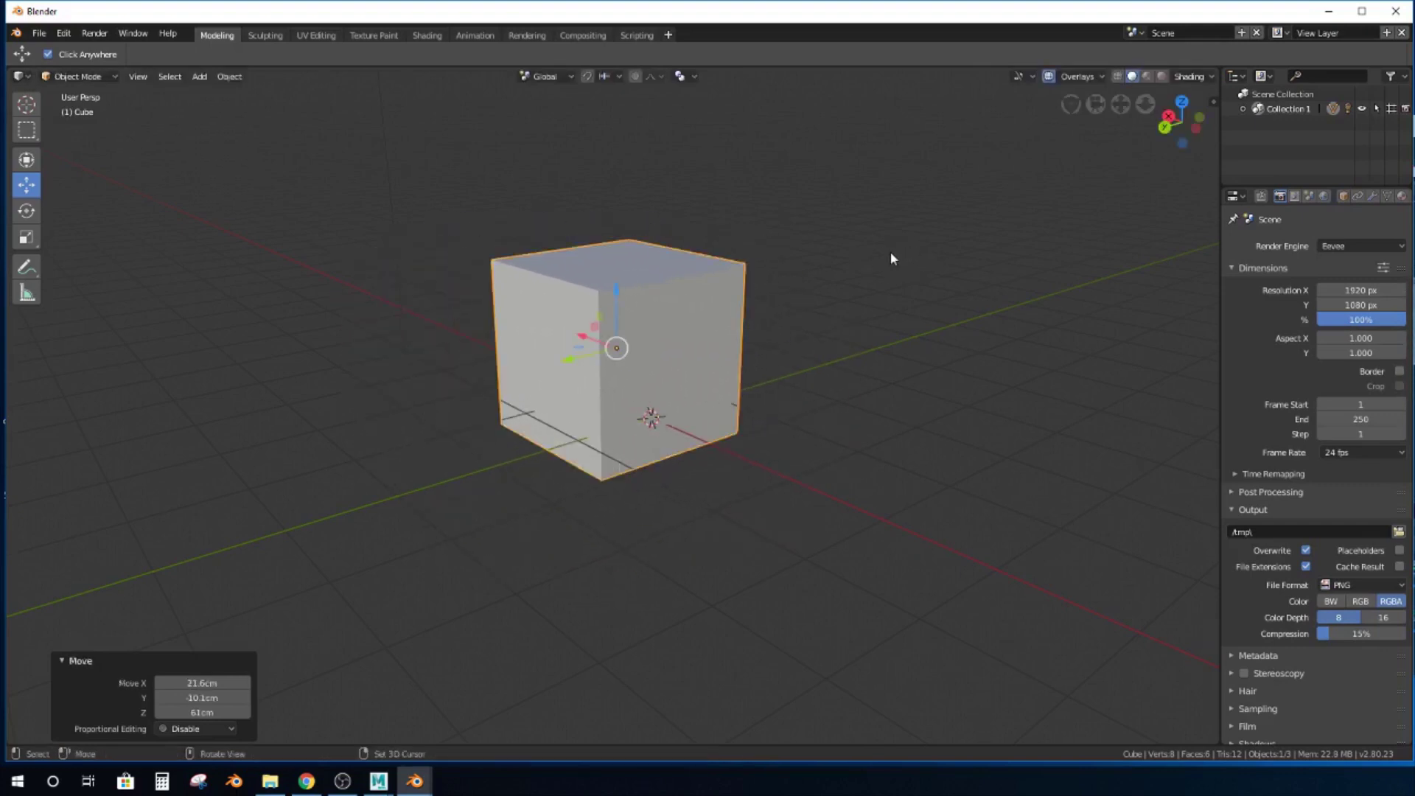
key("ctrl+z")
left_click_drag(953, 339, 941, 373)
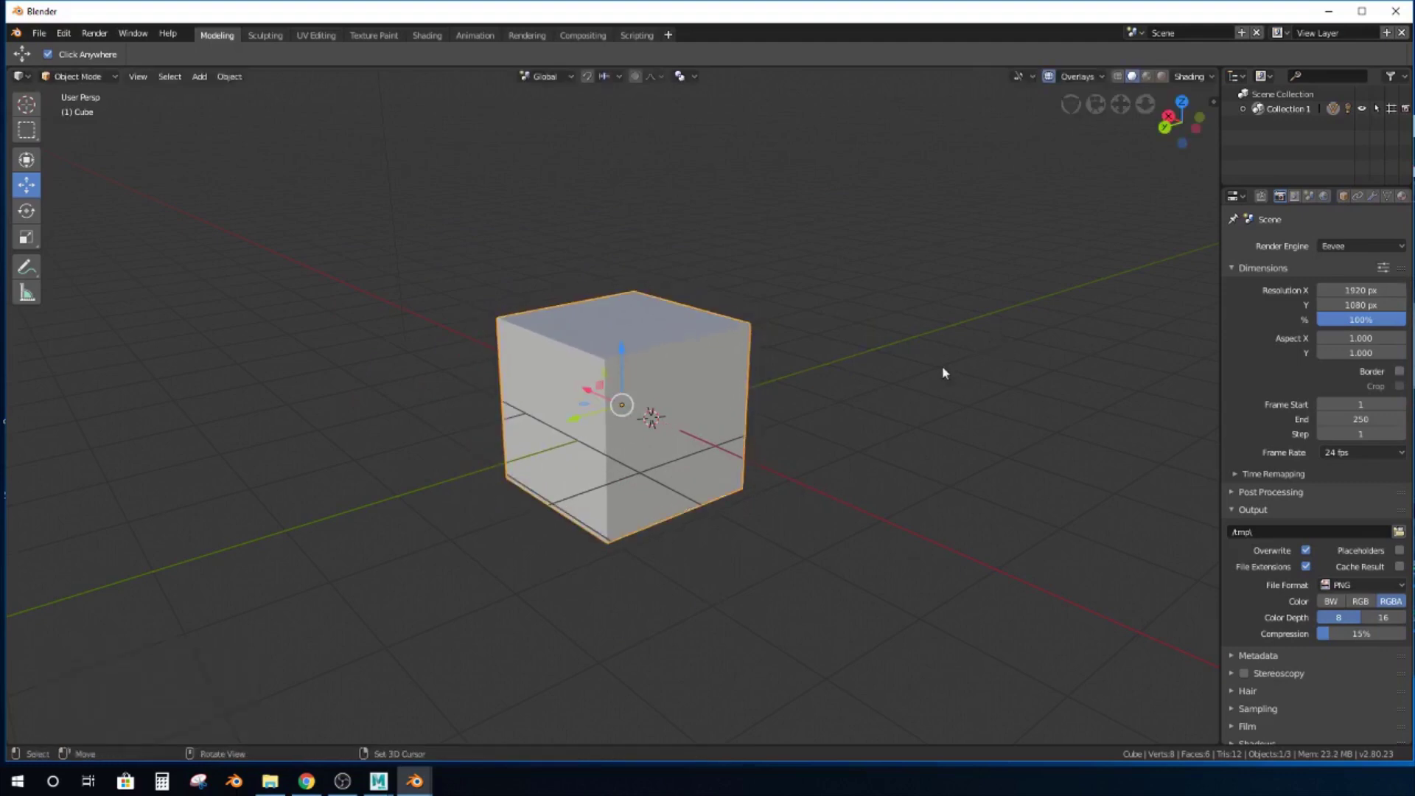
Switch to Maya, demonstrate repeatedly selecting the pCube1 cube and deselecting it with an empty marquee, and return to Blender.
mouse_move(378, 780)
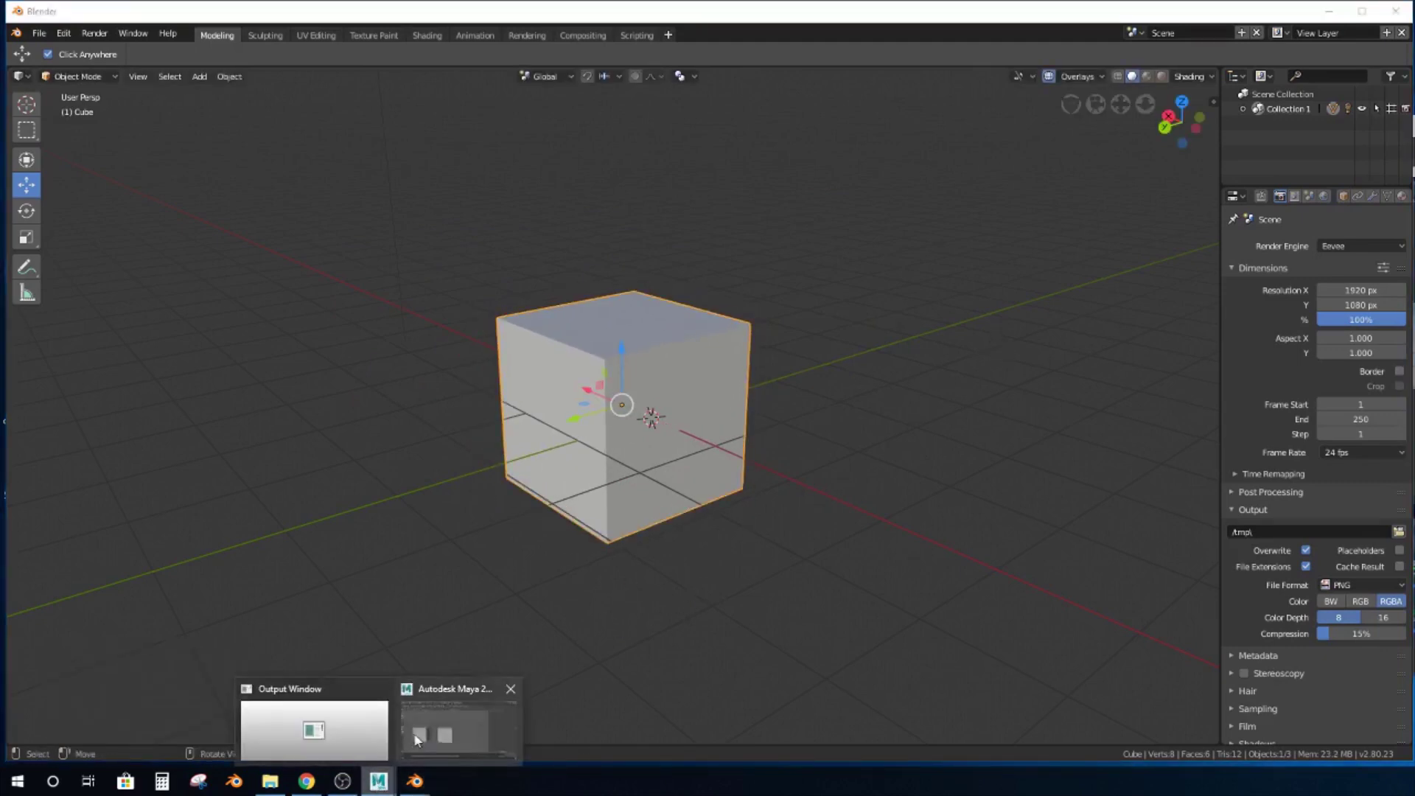
left_click(455, 726)
left_click(656, 379)
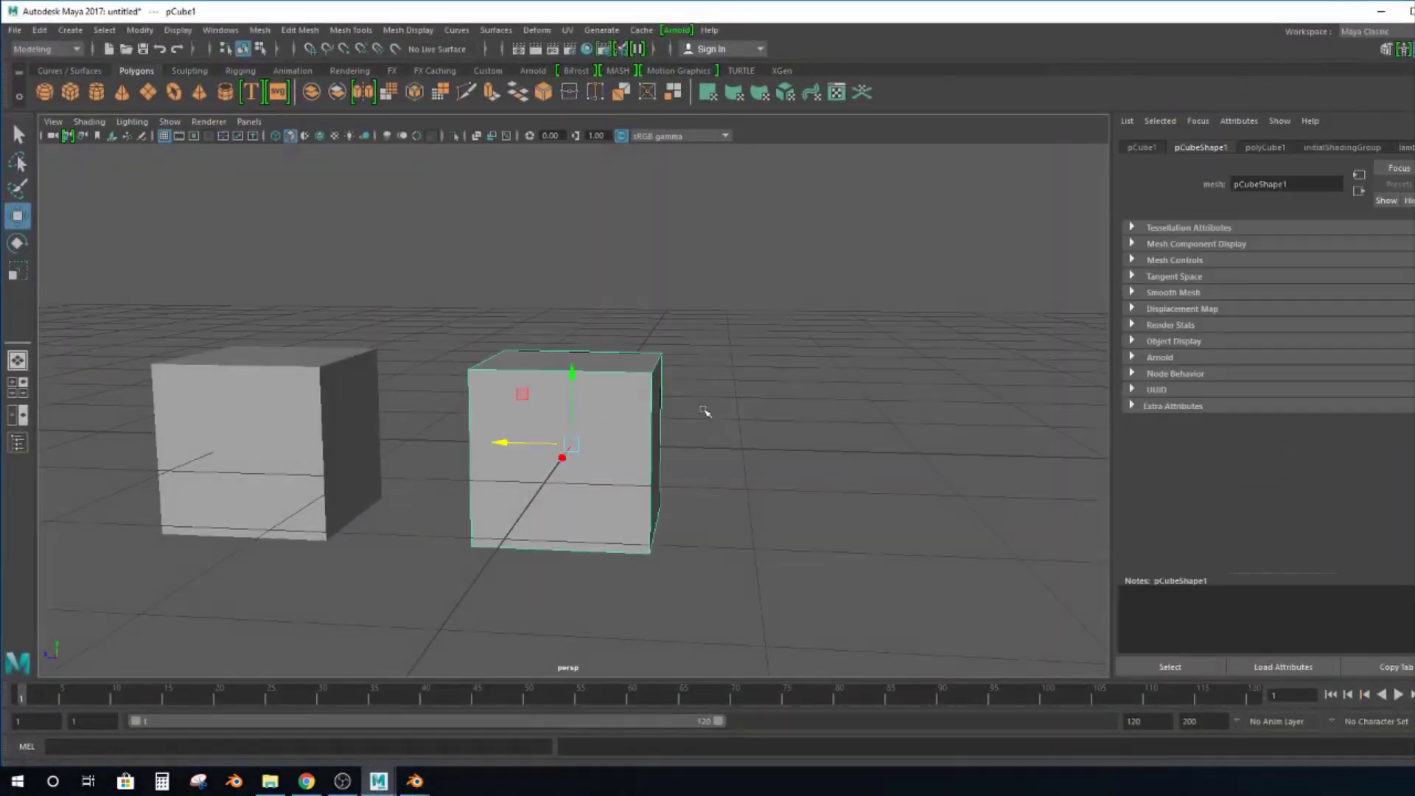
left_click_drag(839, 316, 731, 474)
left_click(627, 389)
left_click_drag(799, 246, 1014, 494)
left_click(596, 361)
left_click_drag(752, 261, 939, 501)
left_click(593, 383)
left_click(420, 778)
left_click(382, 726)
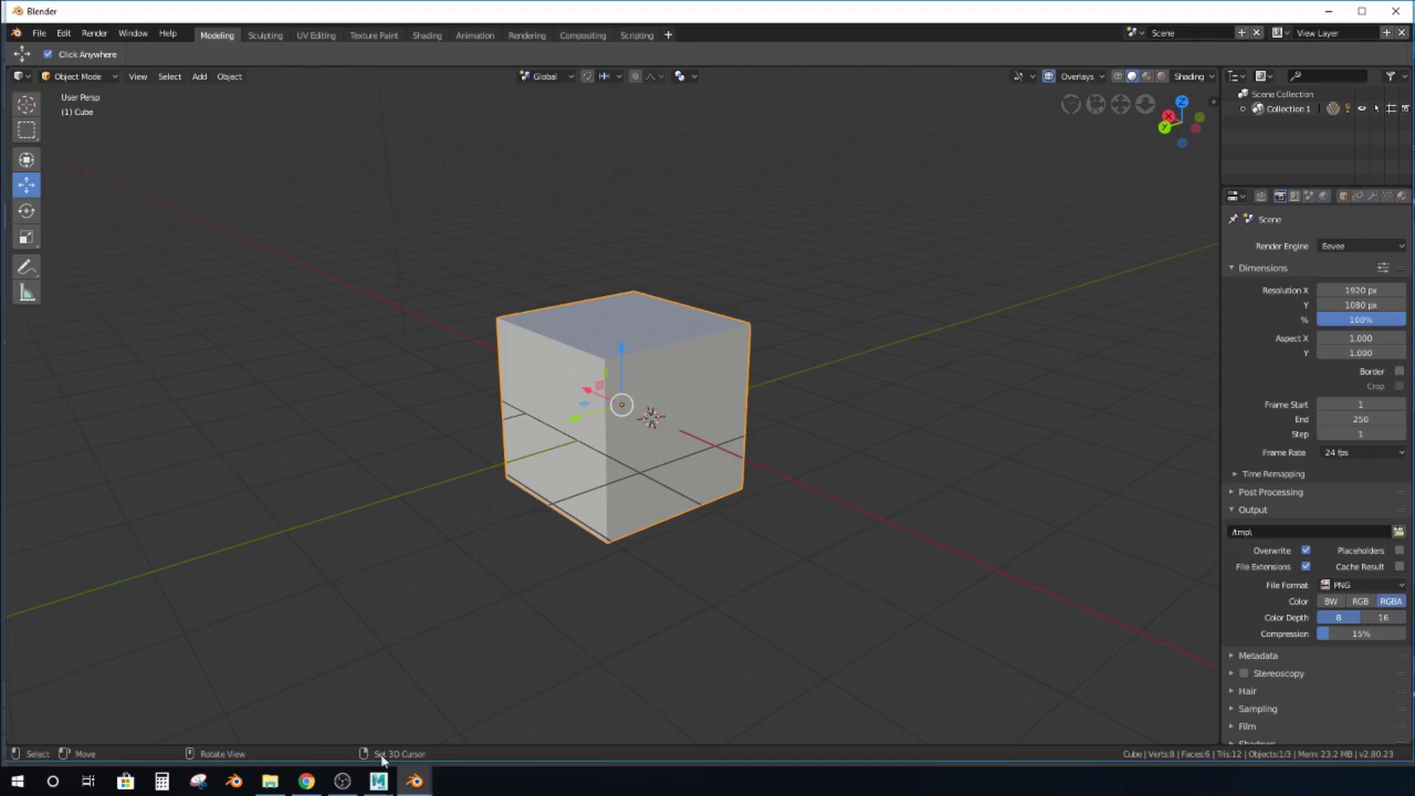
Switch to Maya and demonstrate toggling Isolate Select on and off for each of the two cubes.
mouse_move(379, 780)
left_click(457, 726)
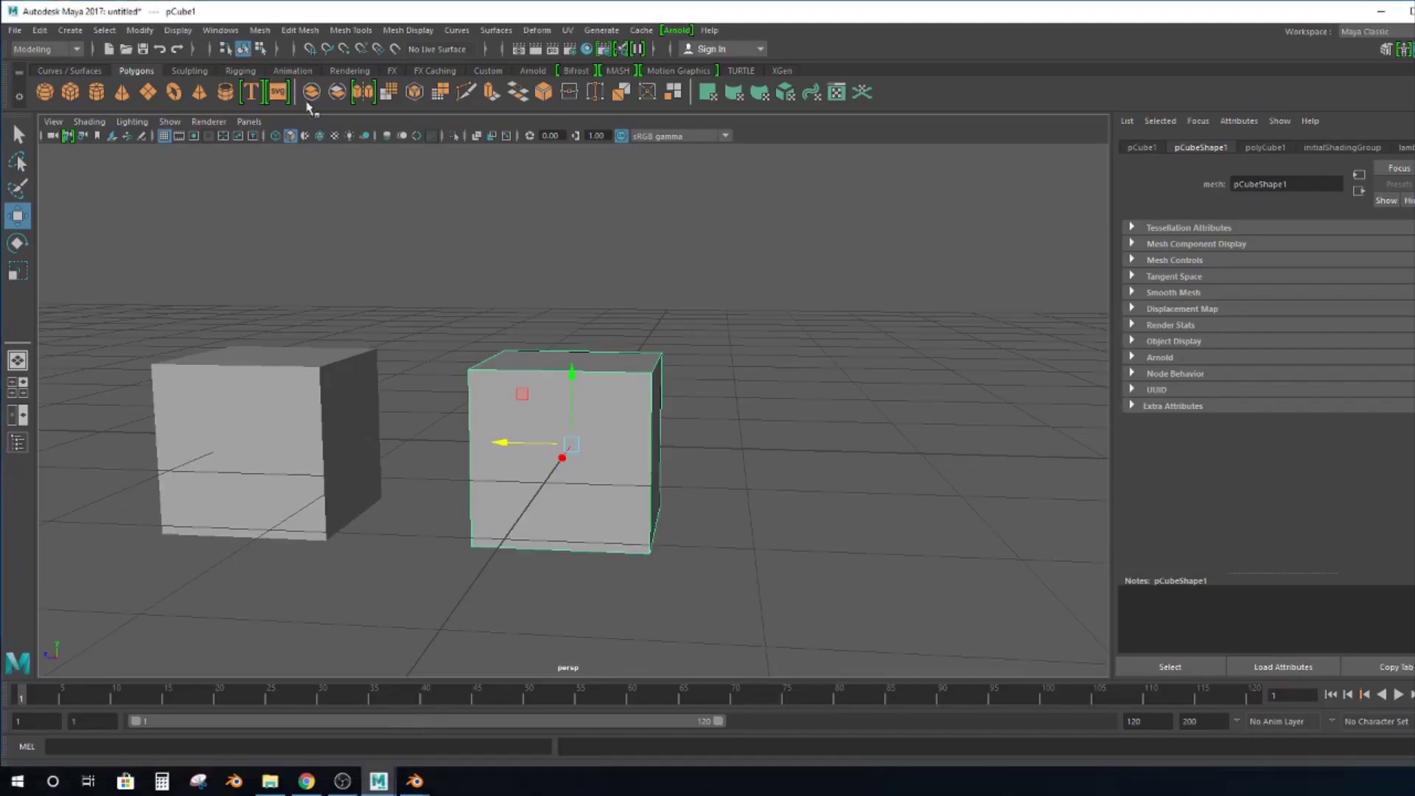
left_click(454, 137)
left_click(455, 137)
left_click(454, 137)
left_click(455, 137)
left_click(353, 368)
left_click(455, 137)
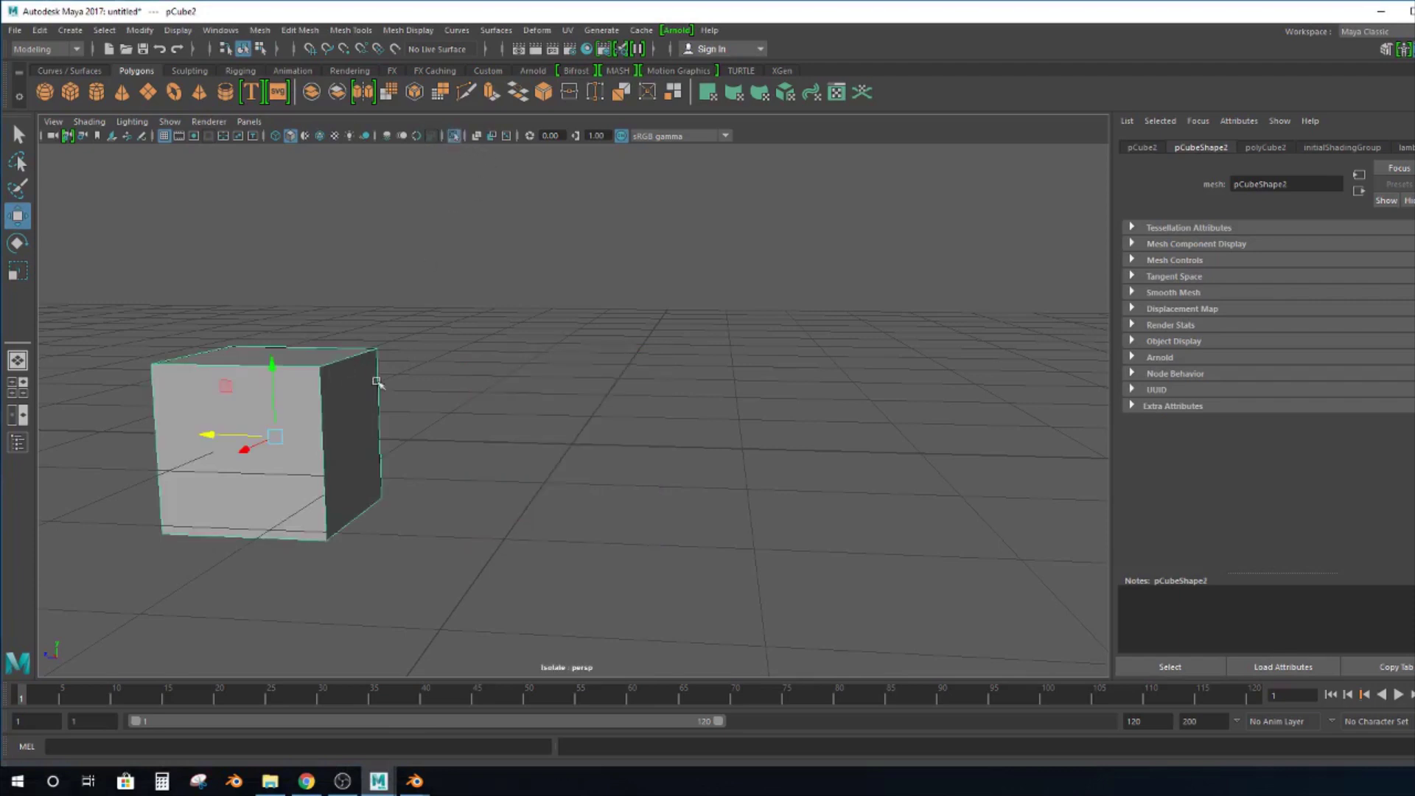
left_click(455, 136)
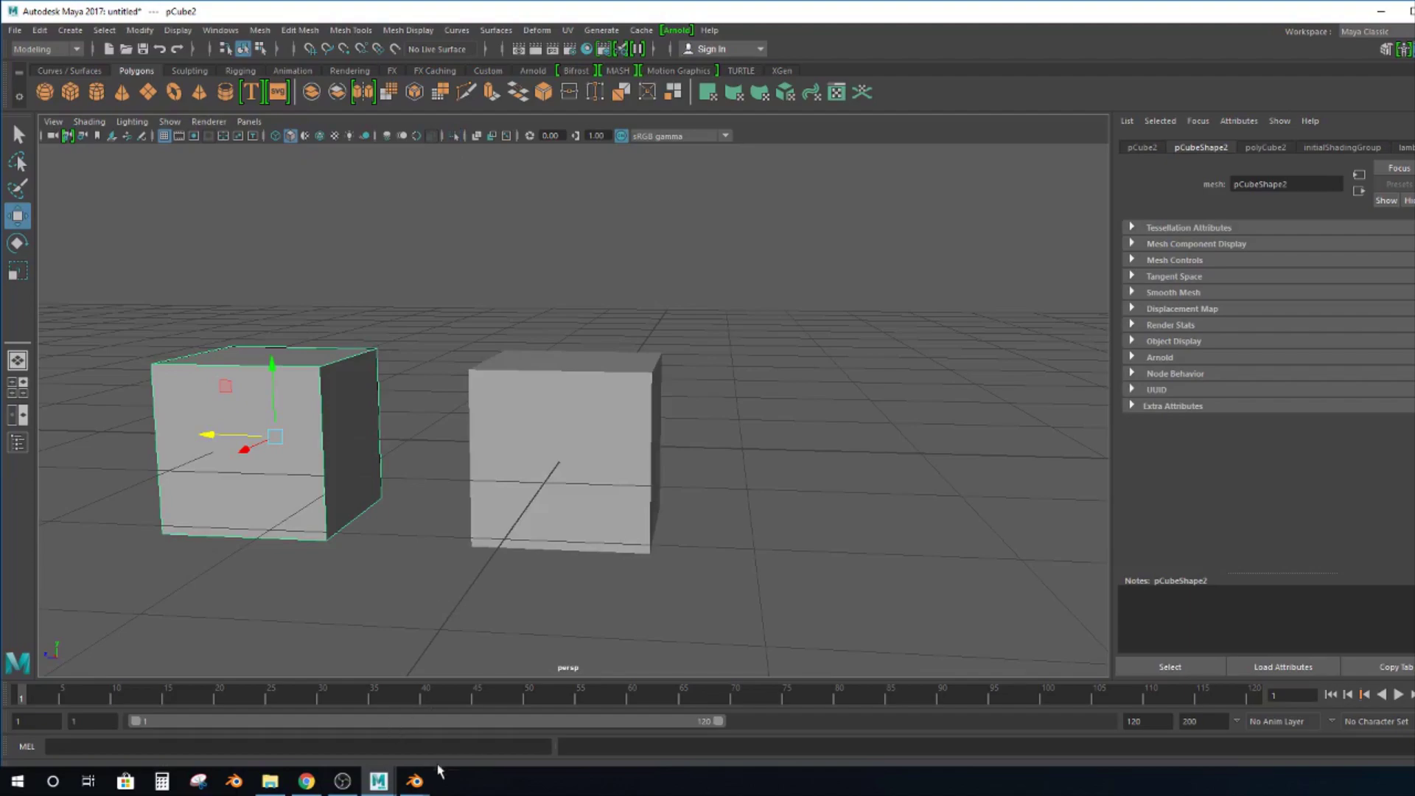
Switch back to Blender and orbit the view around the cube.
mouse_move(416, 778)
left_click(365, 733)
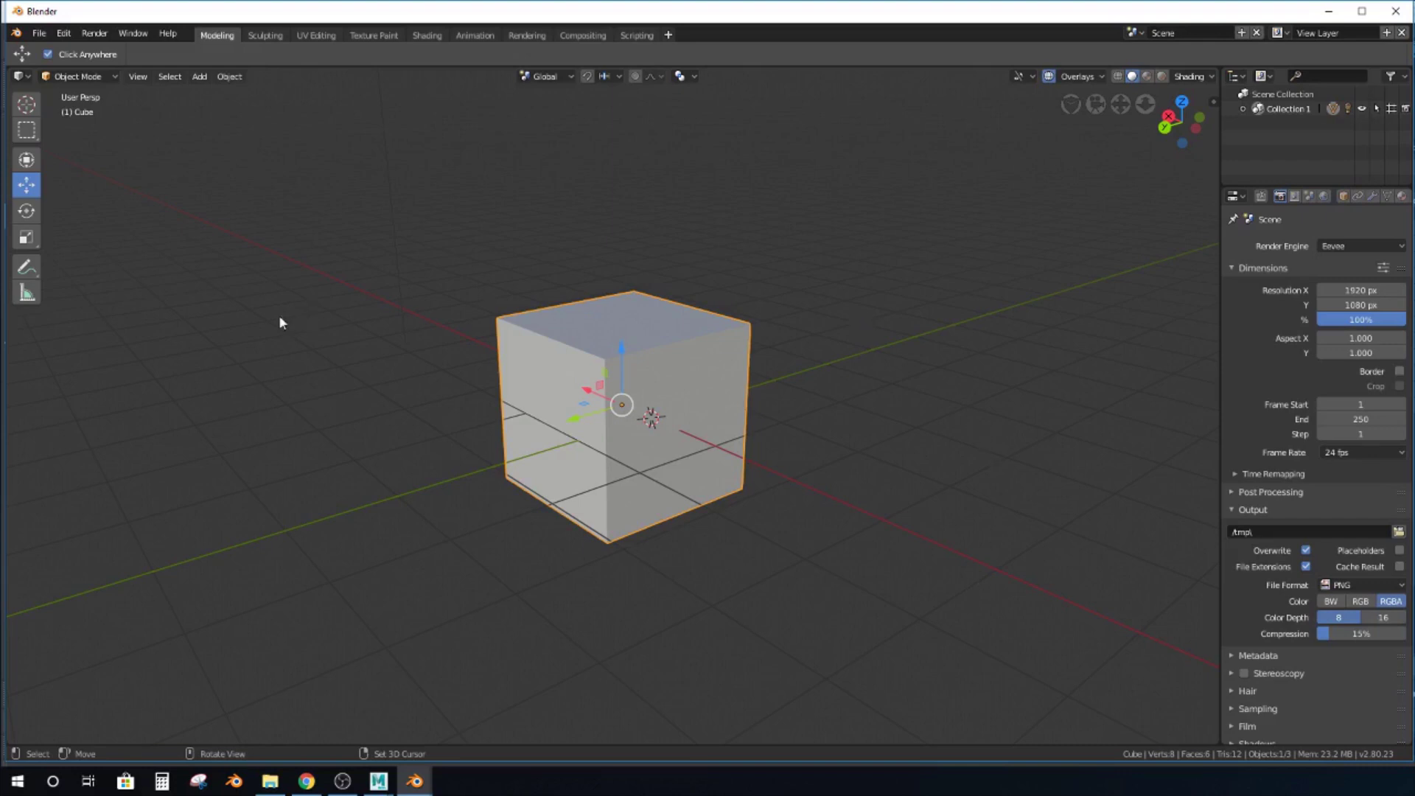
middle_click_drag(750, 297, 670, 331)
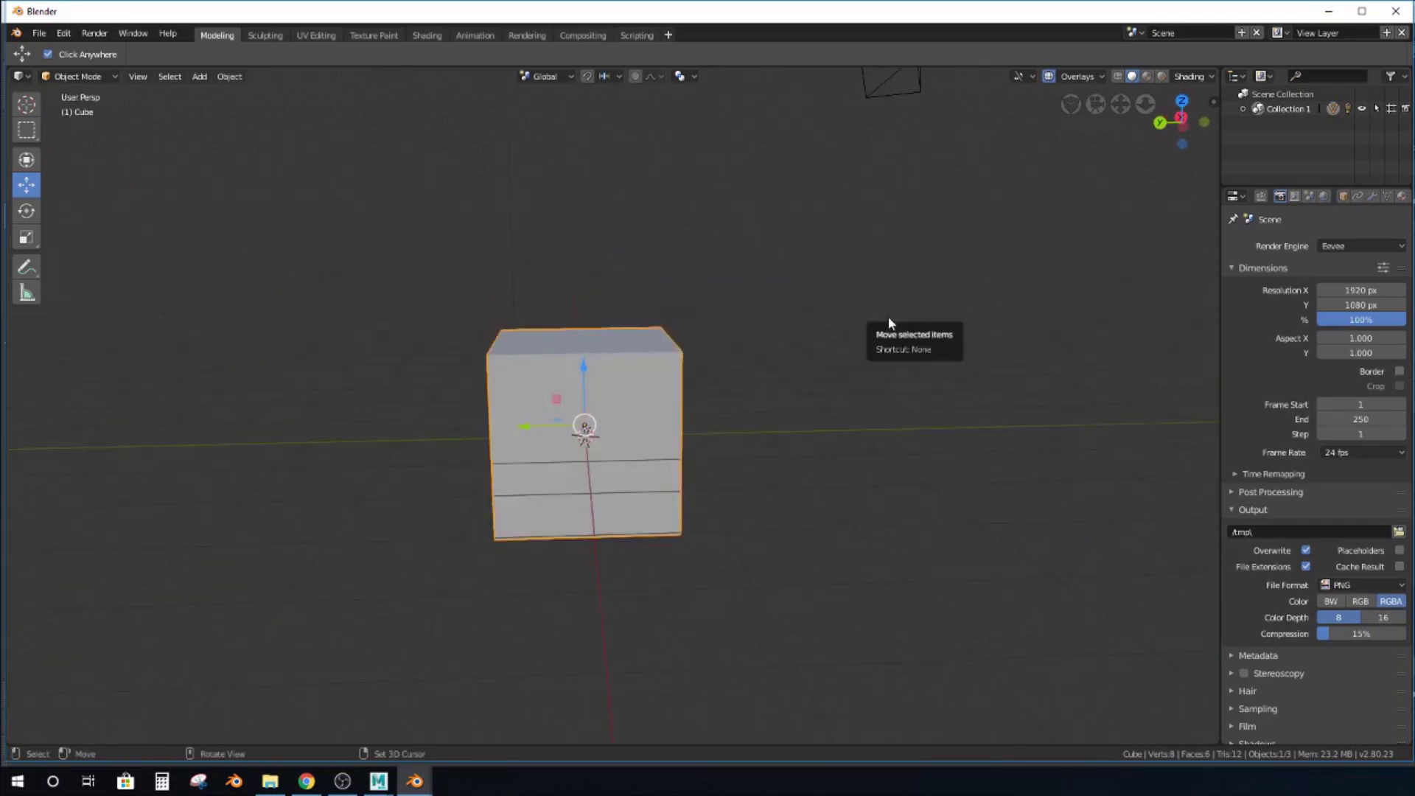